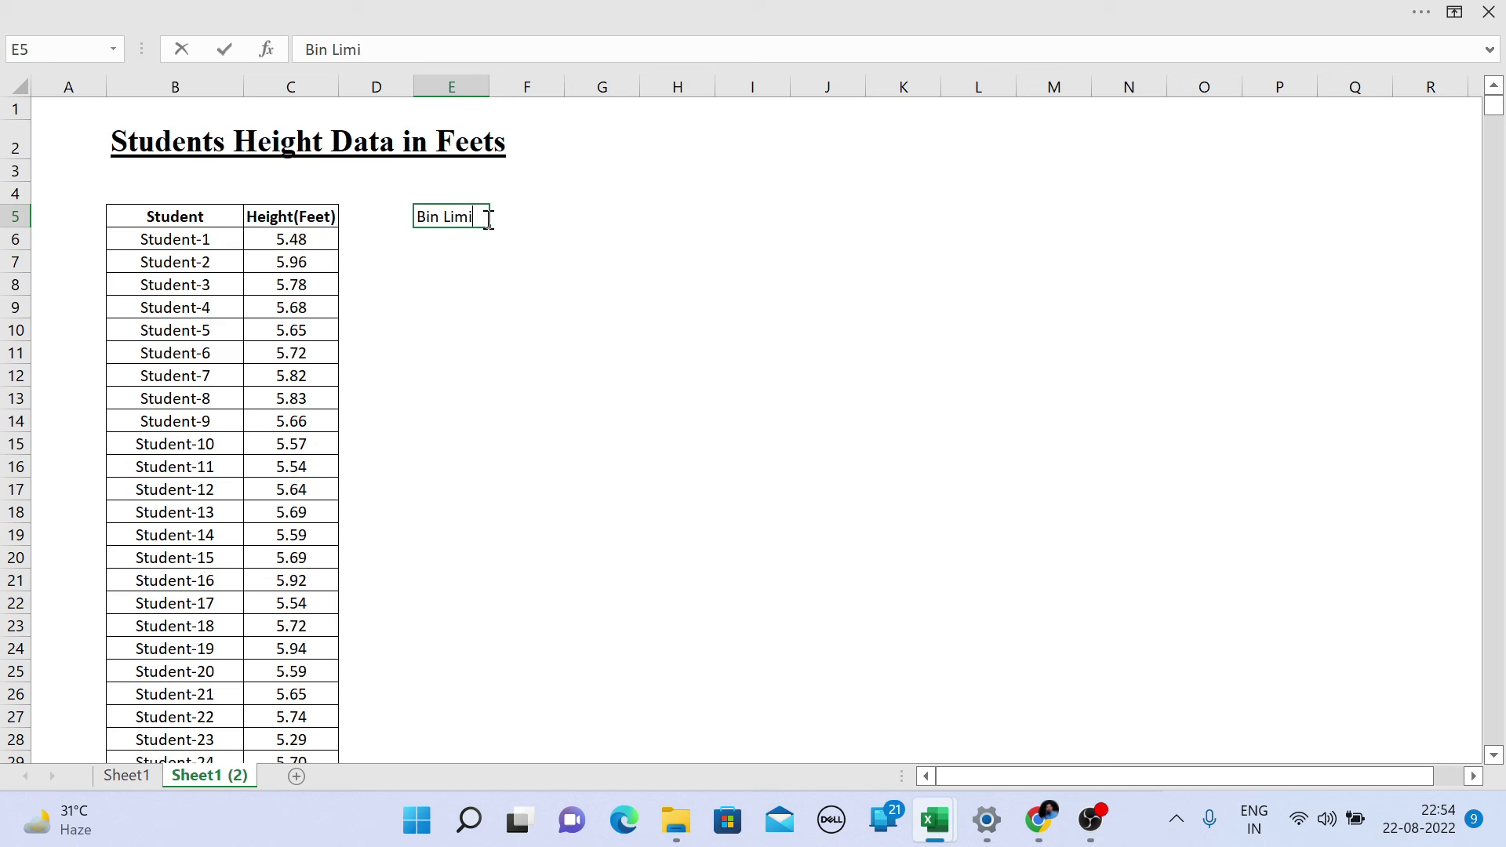
# - Enter the heading Bin Limits in cell E5
pyautogui.press('Return')
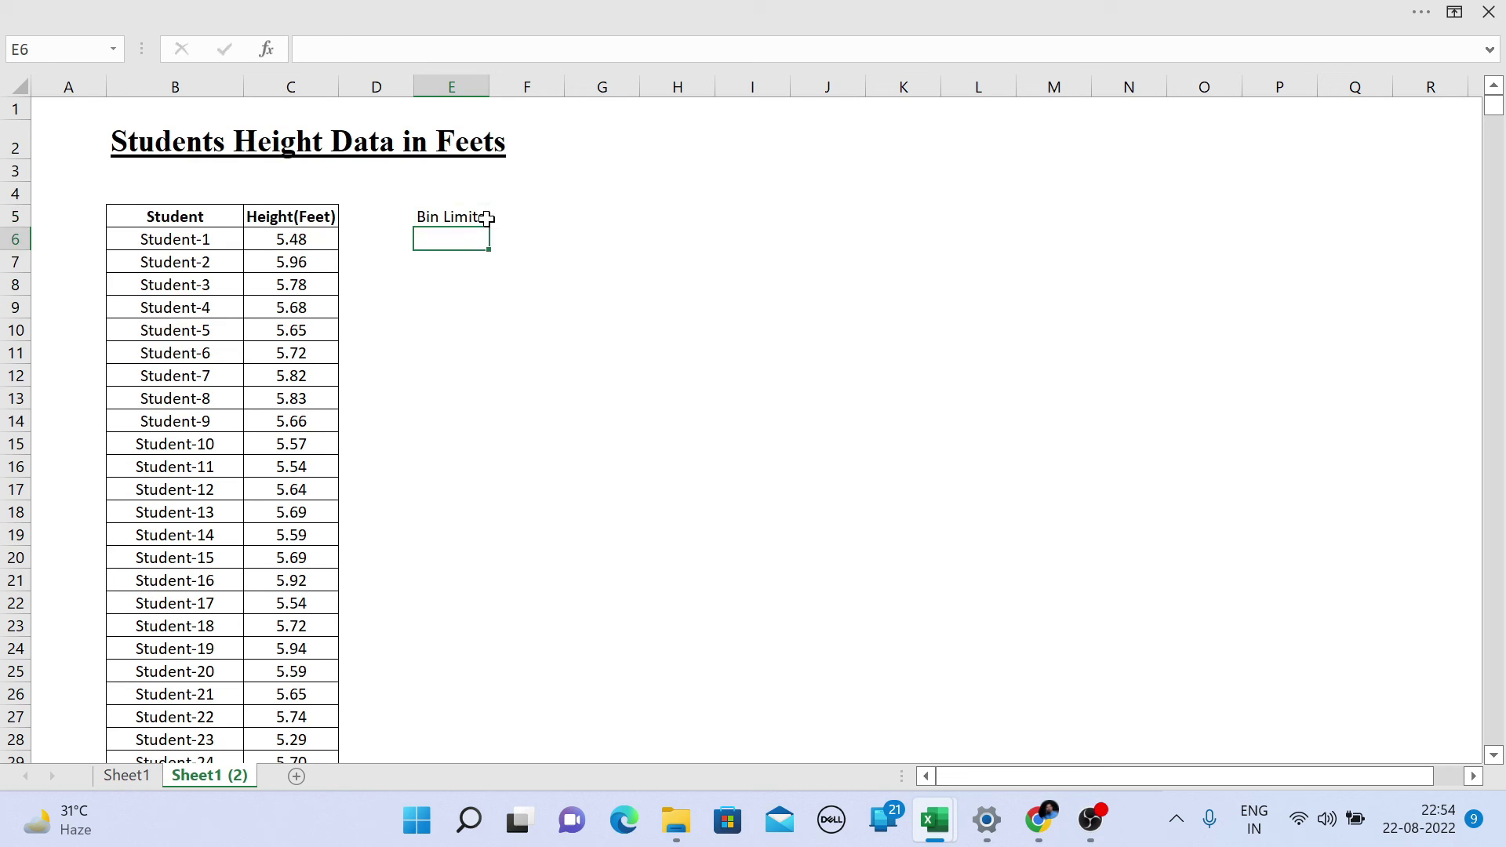
pyautogui.click(487, 217)
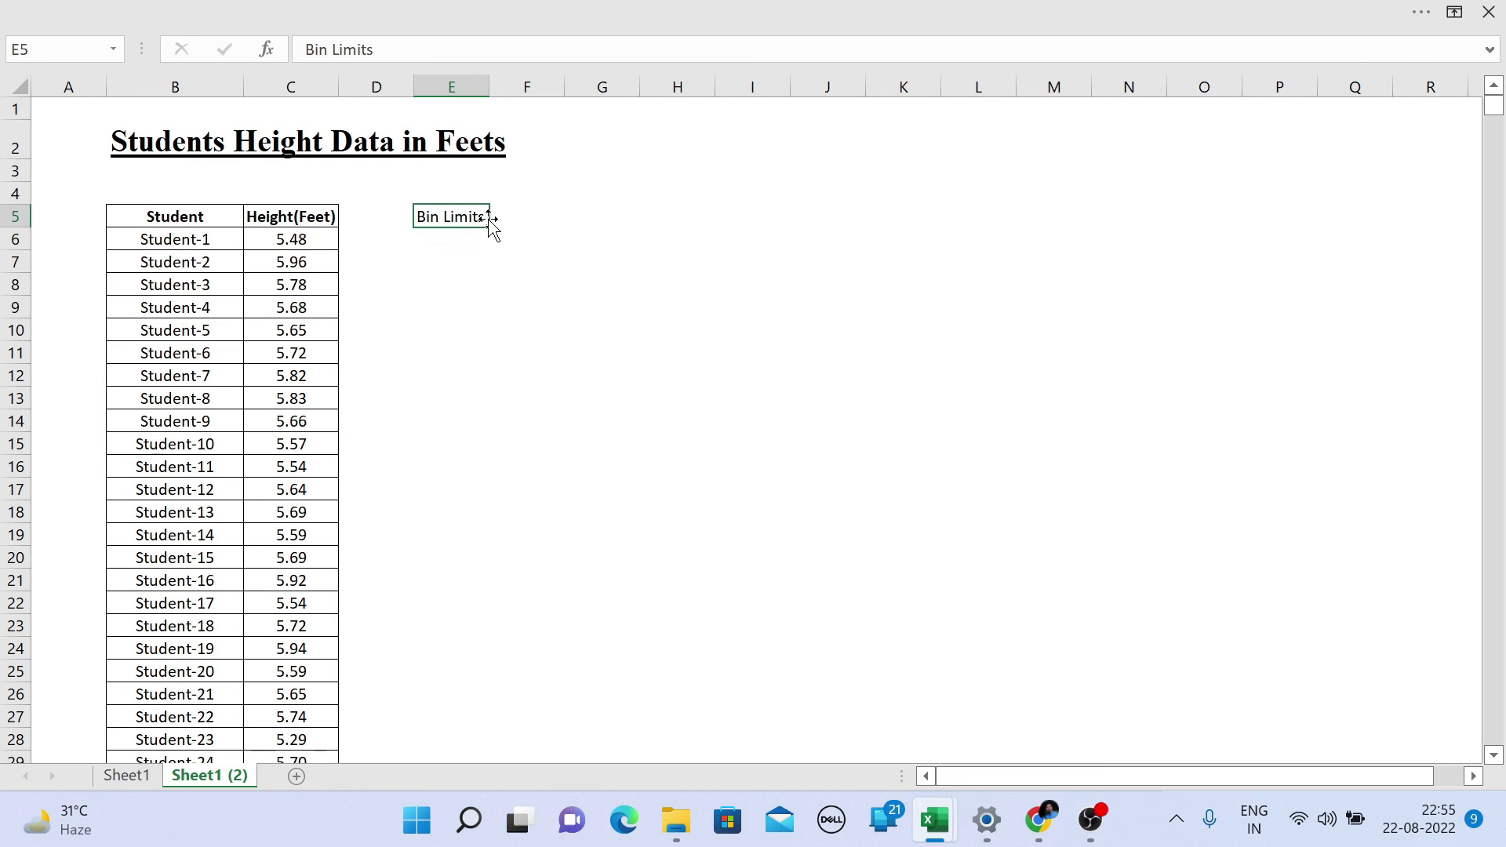
pyautogui.click(460, 243)
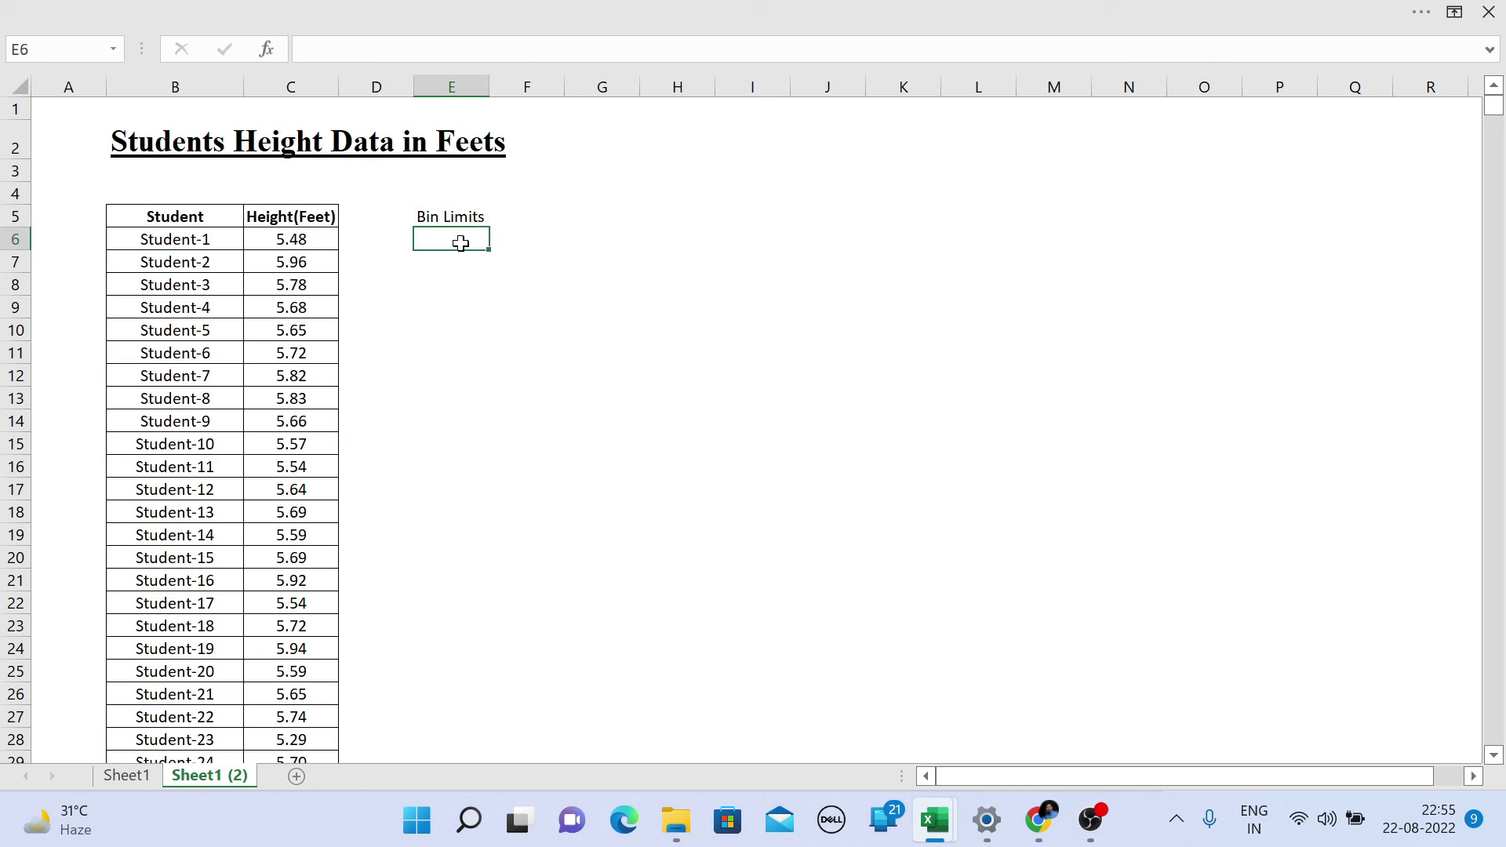
# - Label cell G2 Min and calculate the minimum height in H2 with the MIN function over C6:C25005
pyautogui.click(626, 133)
pyautogui.write('Min')
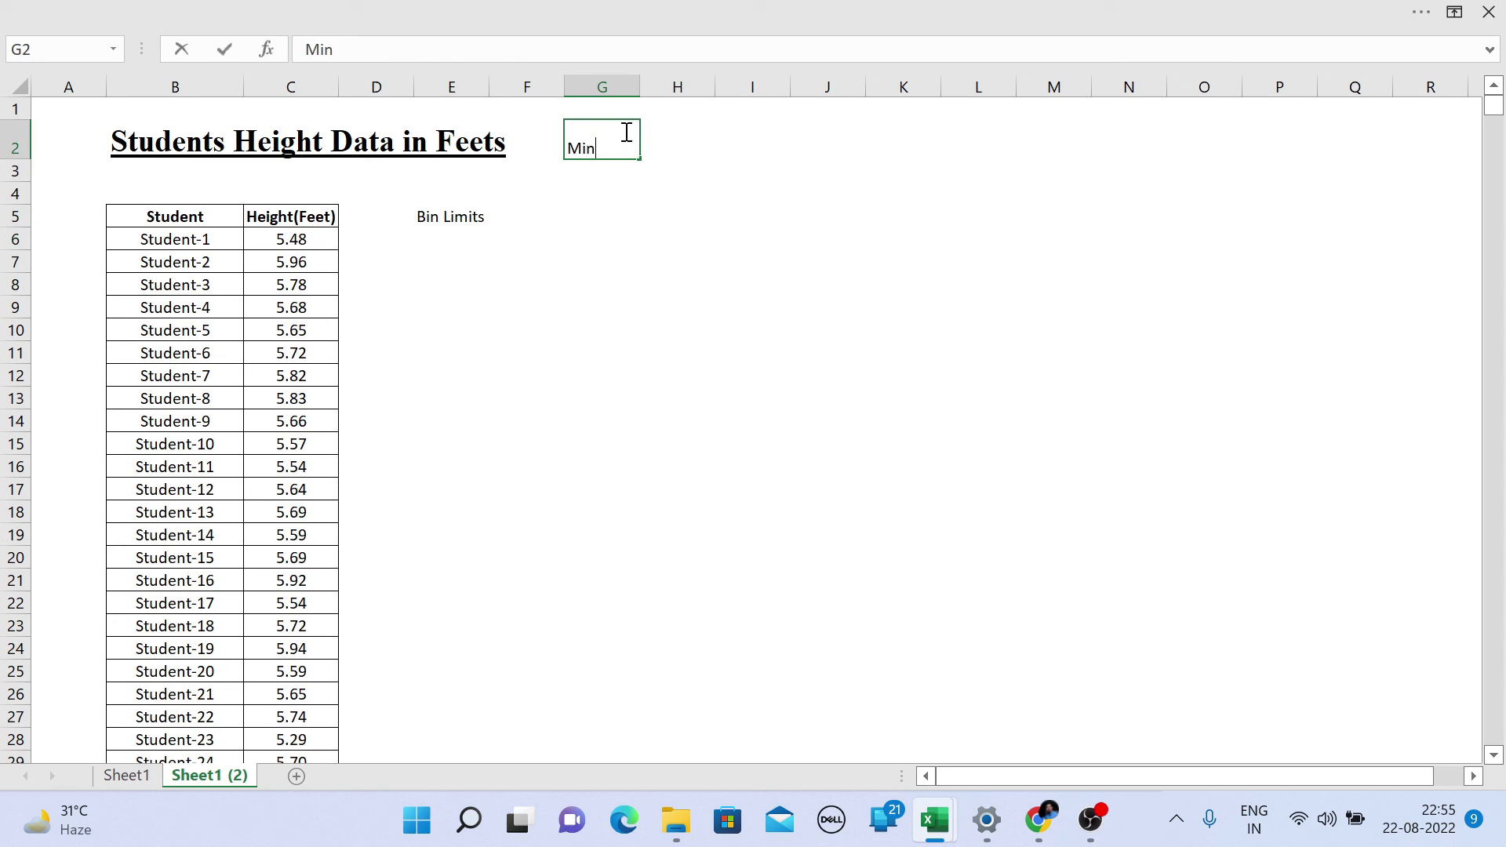
pyautogui.press('Tab')
pyautogui.write('=min')
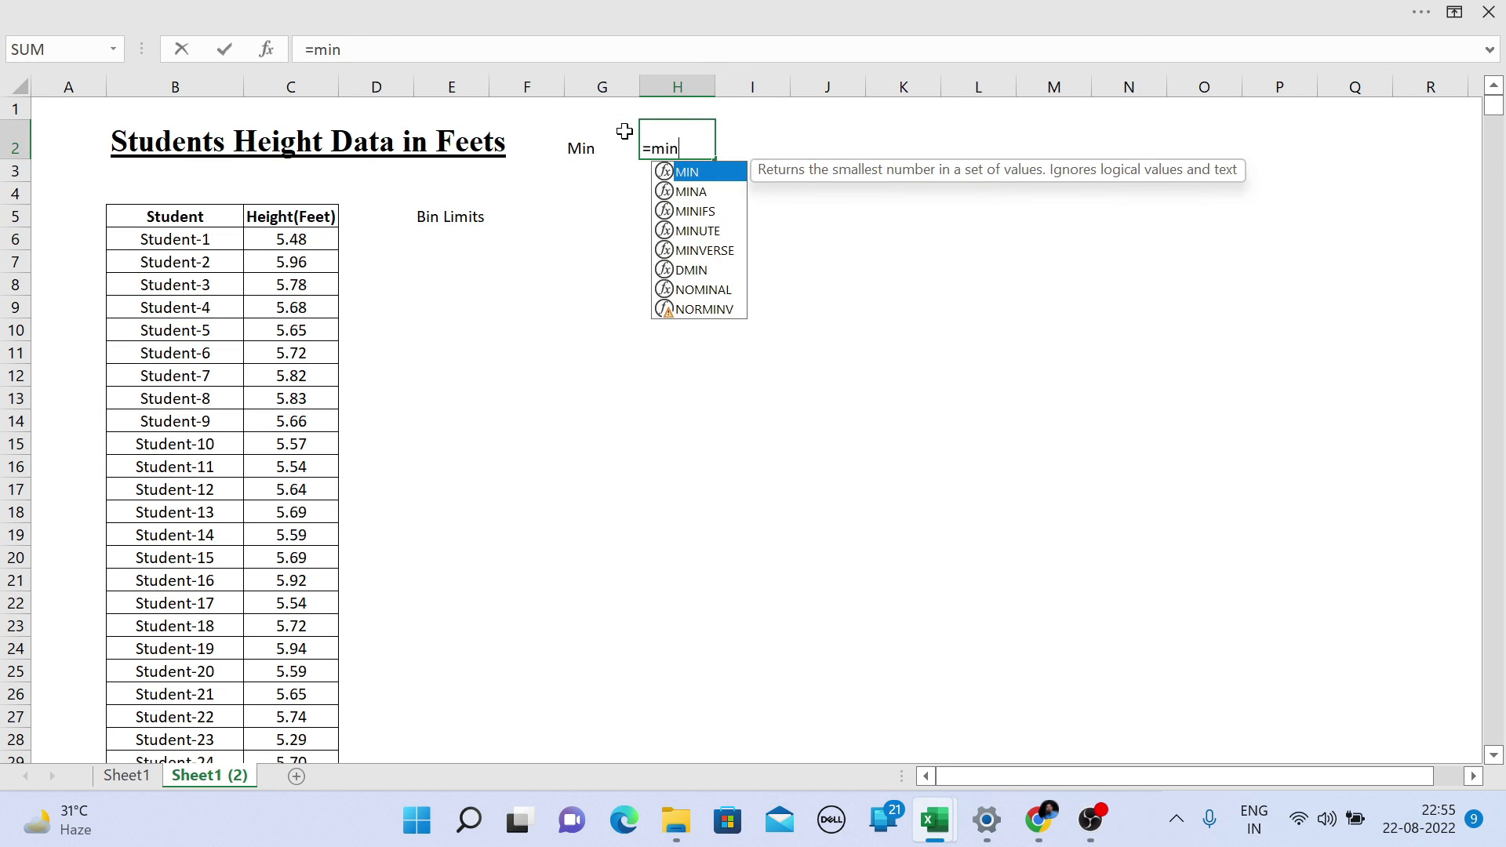
pyautogui.press('Tab')
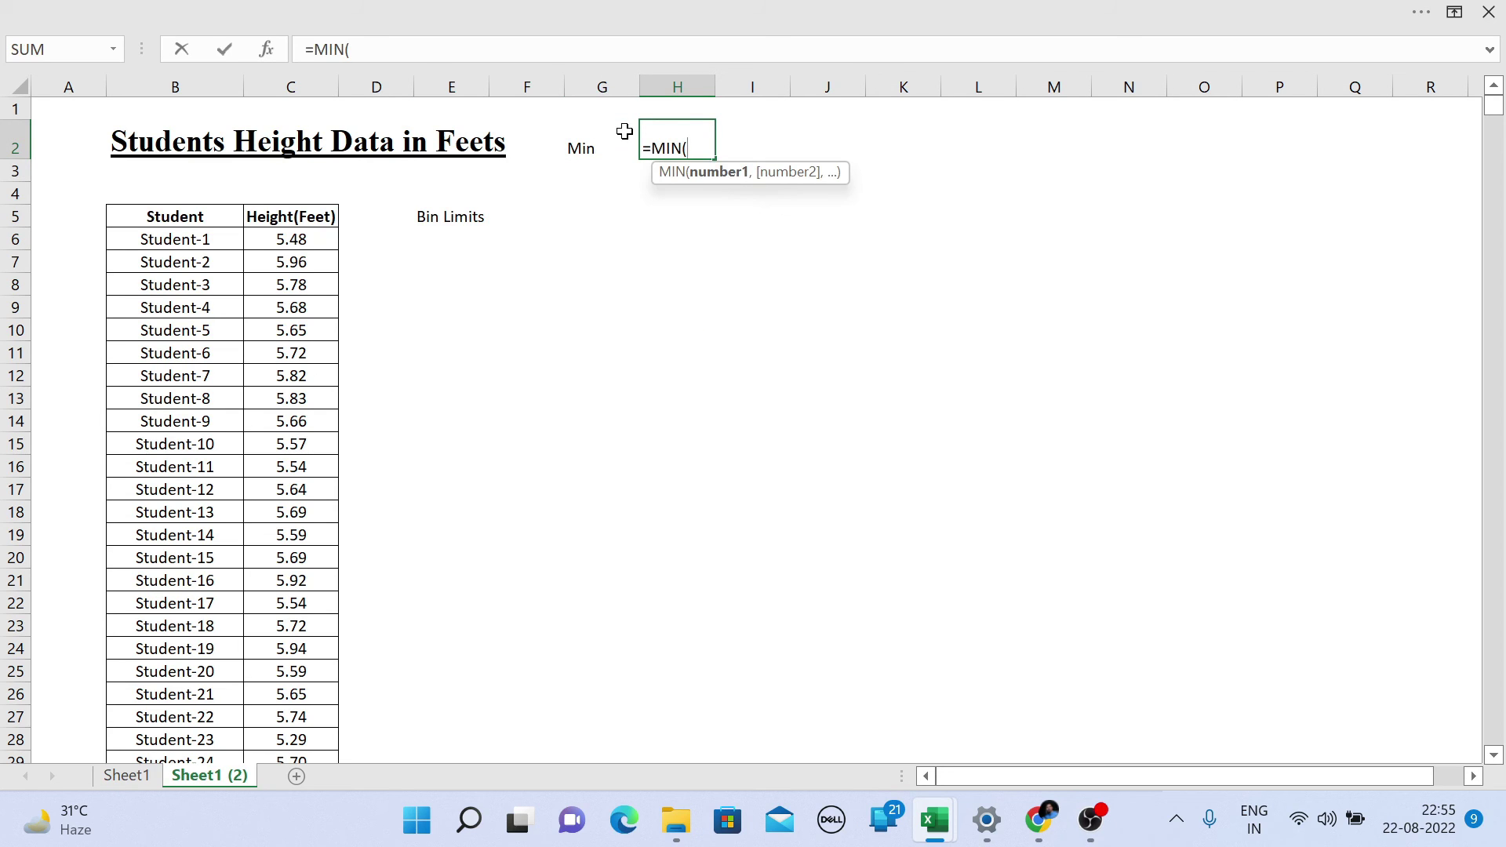
pyautogui.click(267, 240)
pyautogui.hotkey('ctrl', 'shift', 'Down')
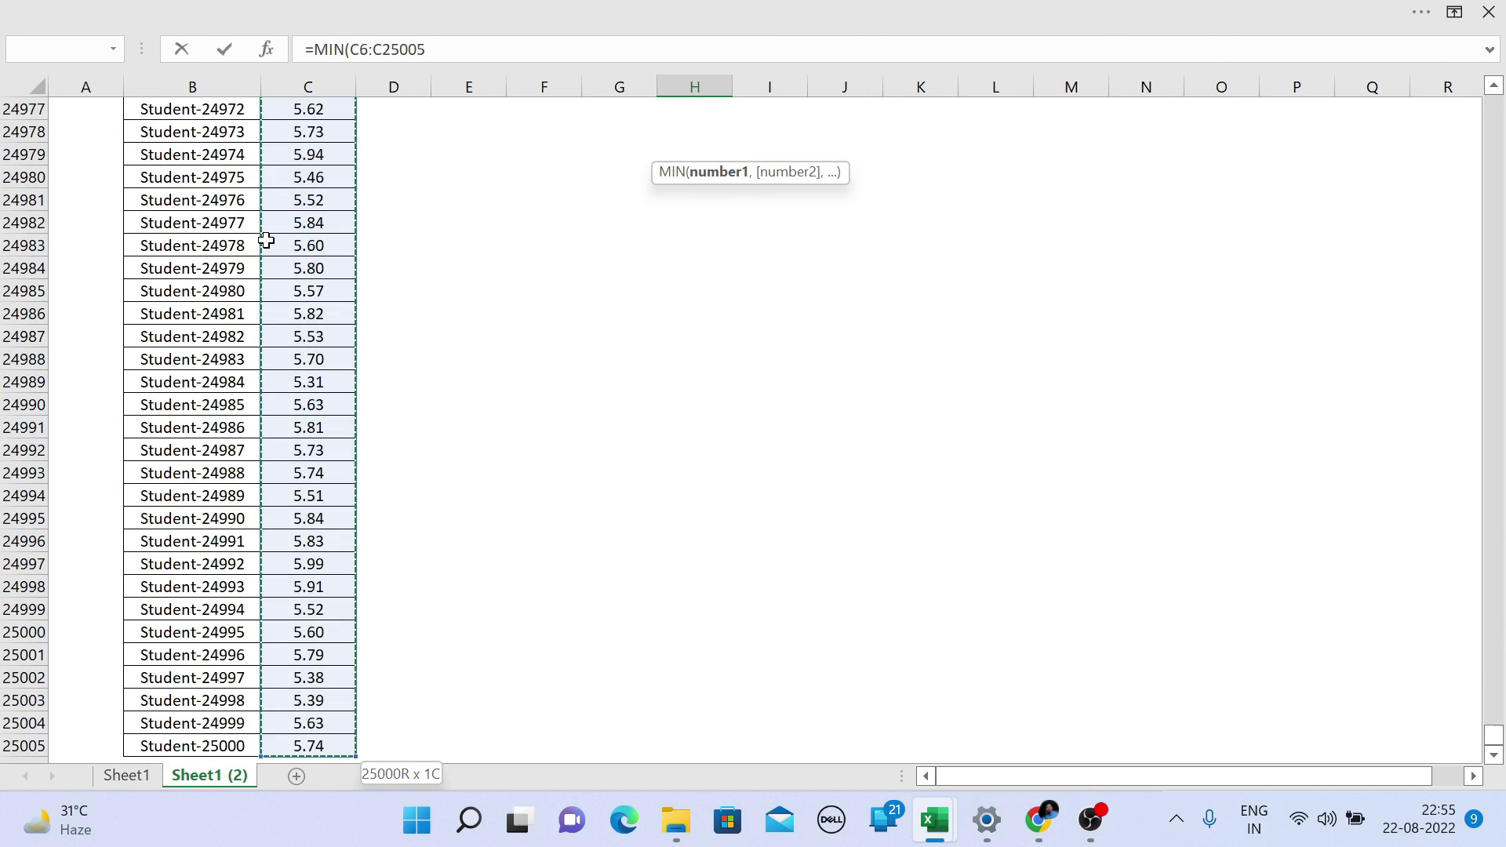
pyautogui.press('Return')
pyautogui.scroll(1, 659, 369)
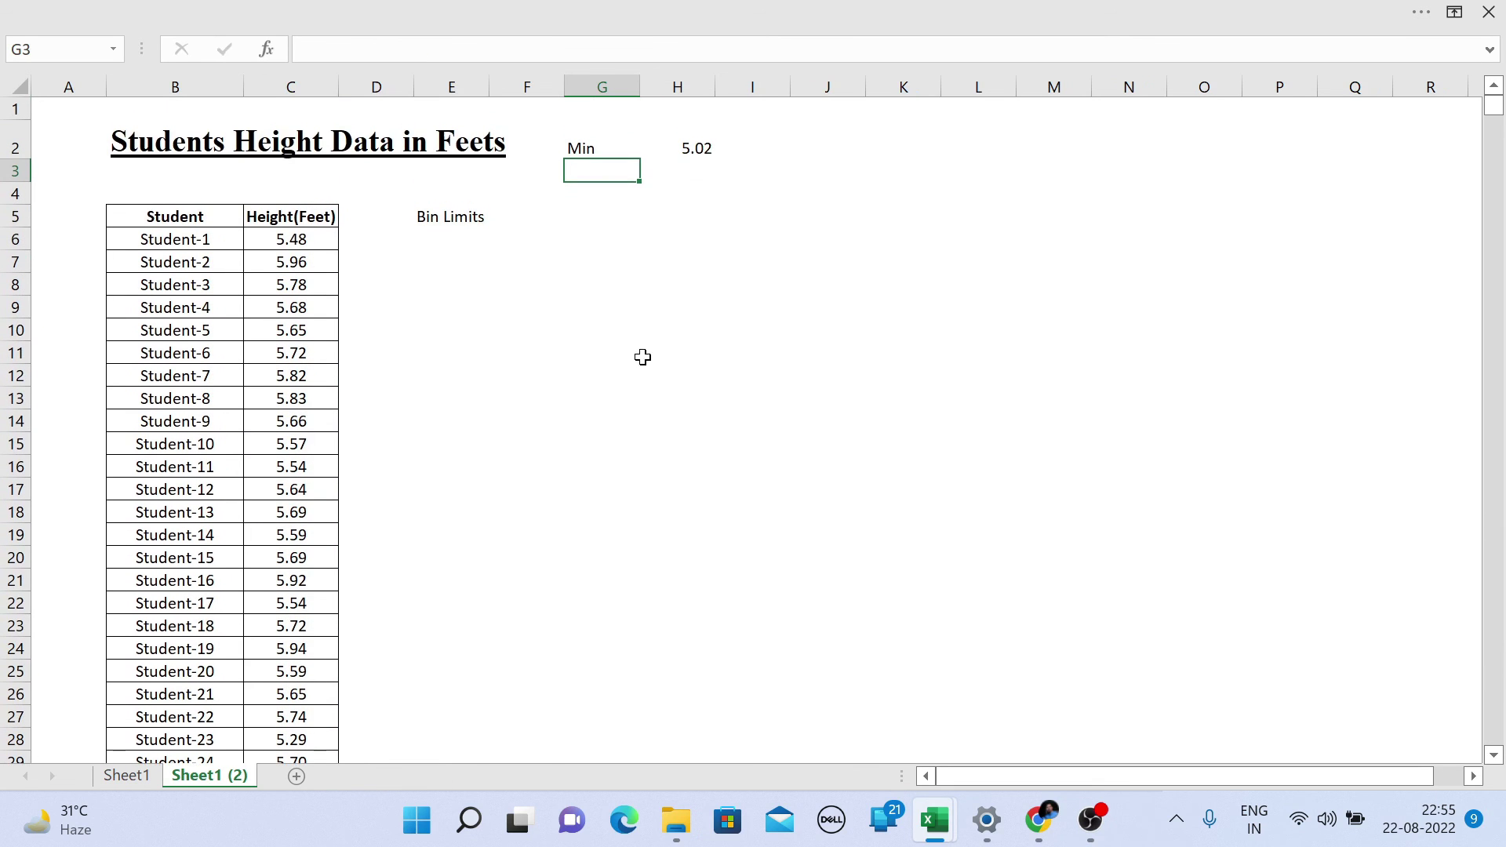
# - Label cell G3 Max and calculate the maximum height in H3 with the MAX function over C6:C25005
pyautogui.write('Max')
pyautogui.press('Tab')
pyautogui.write('=')
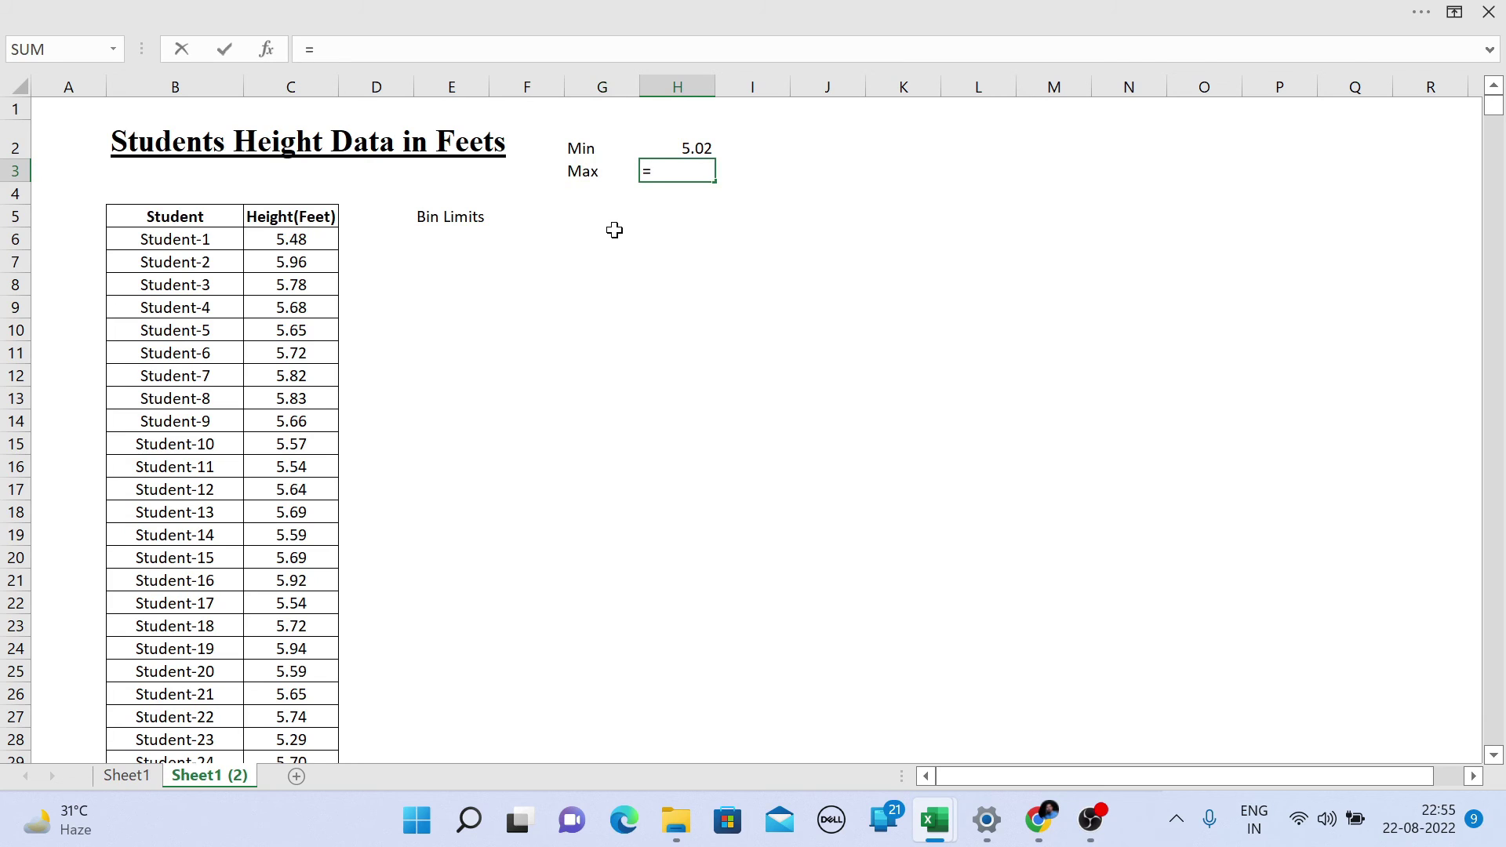
pyautogui.write('ma')
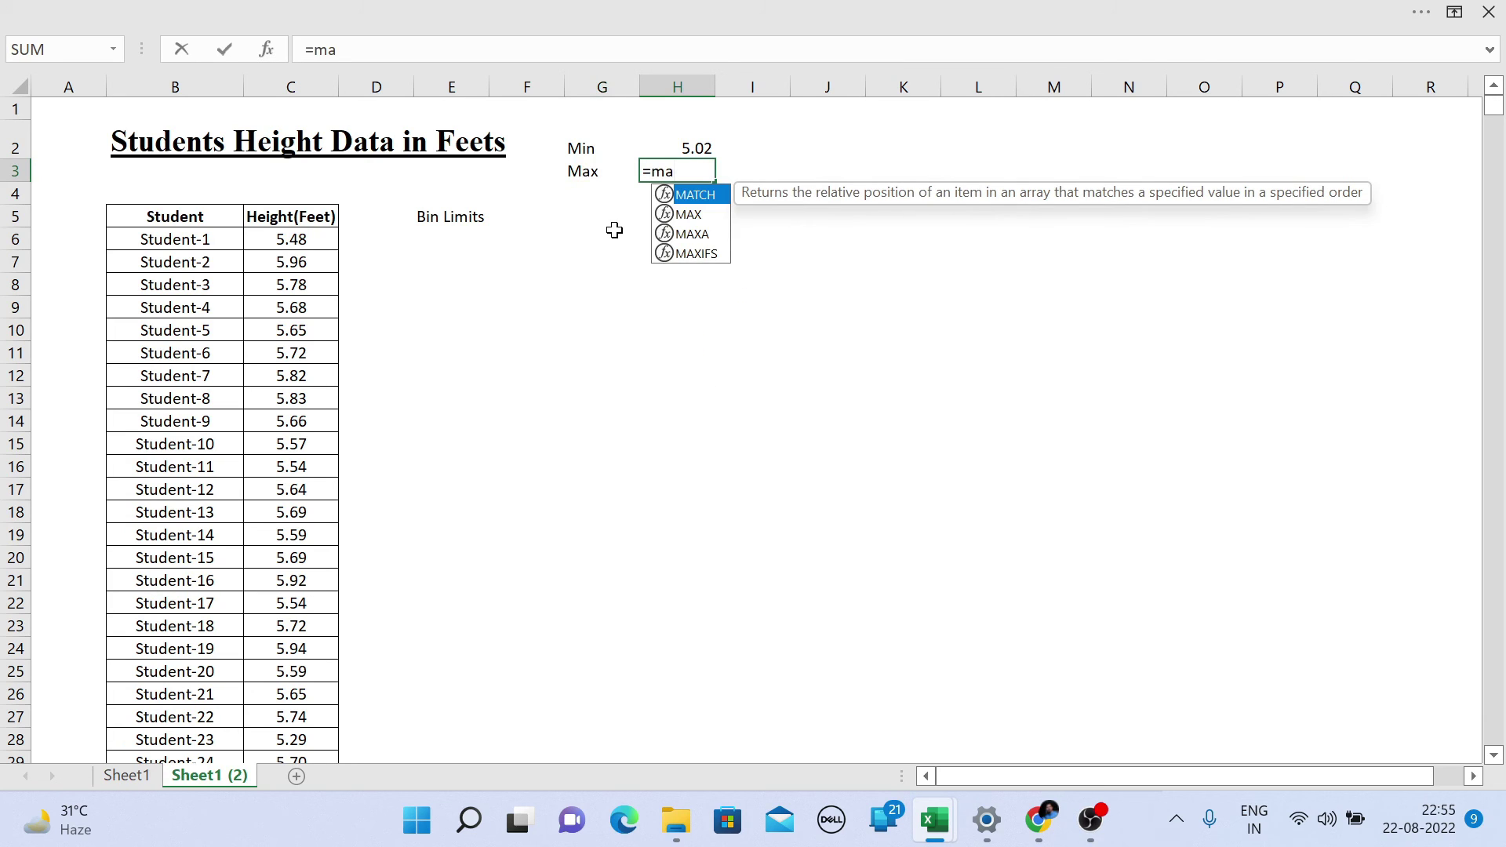
pyautogui.write('x')
pyautogui.press('Tab')
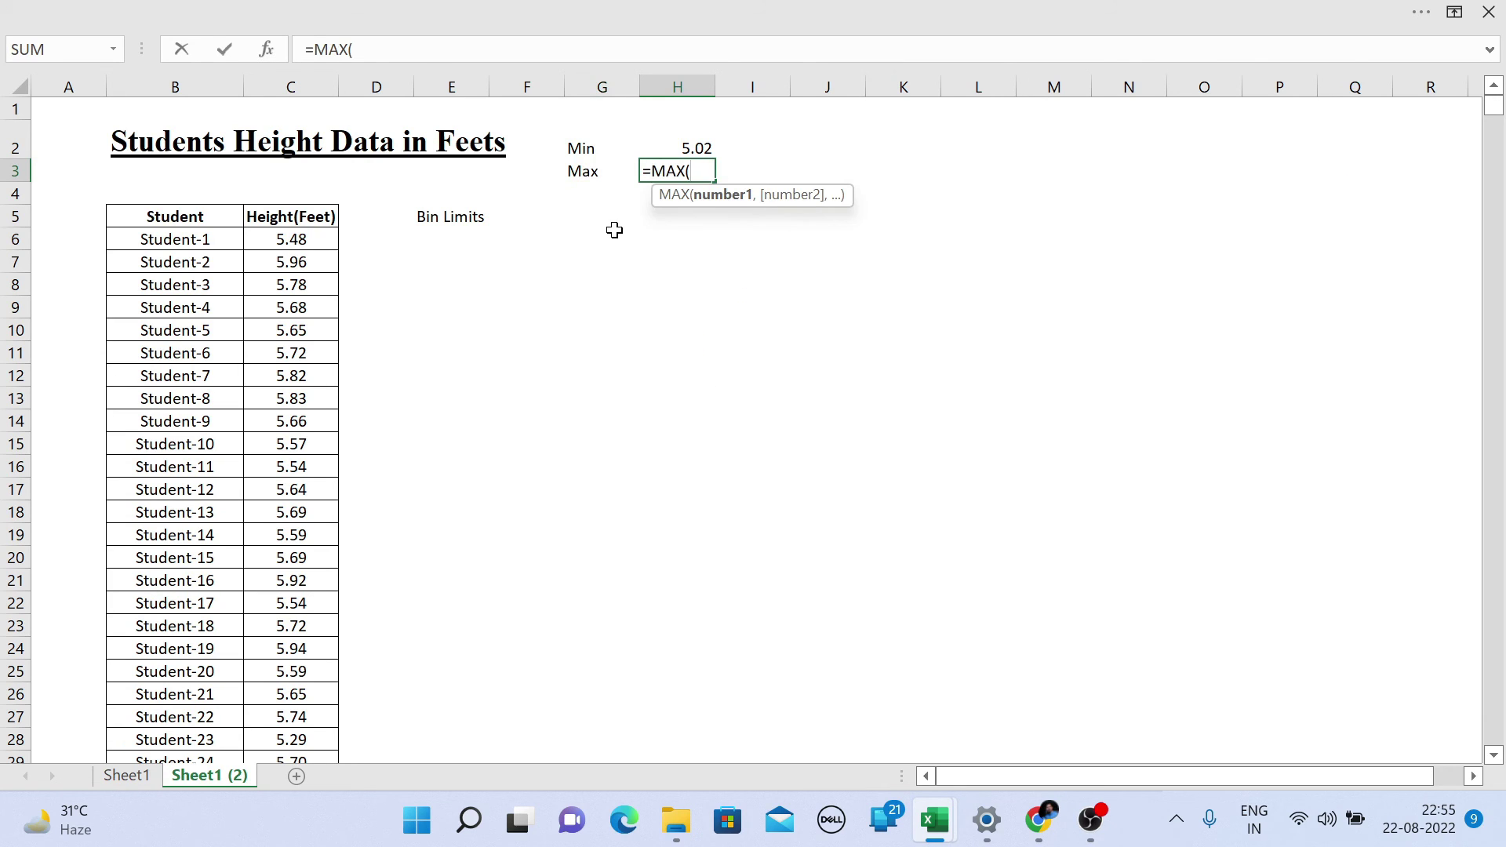
pyautogui.click(278, 247)
pyautogui.hotkey('ctrl', 'shift', 'Down')
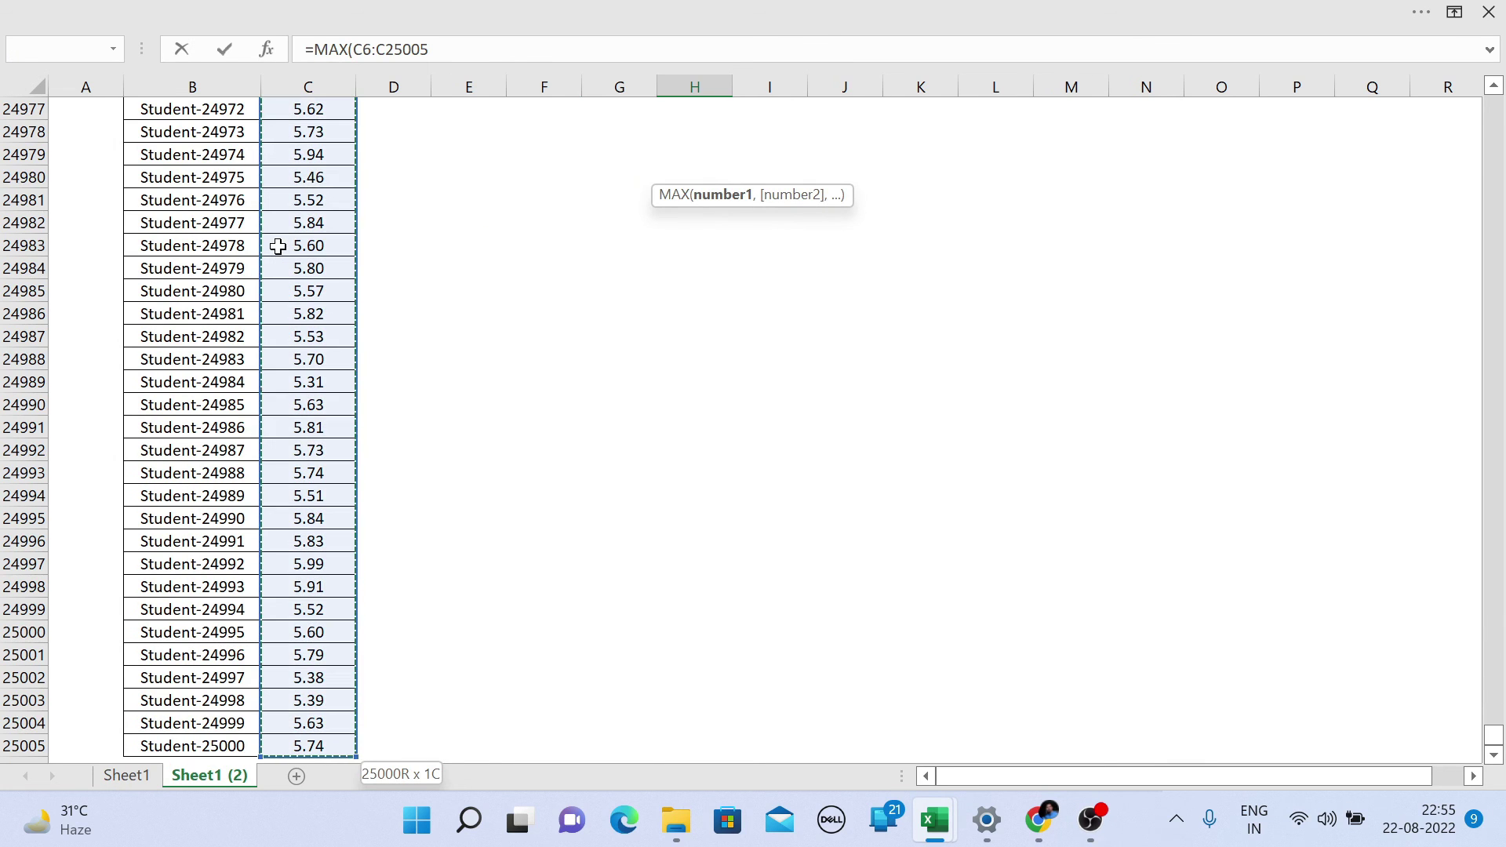
pyautogui.press('Return')
pyautogui.scroll(1, 631, 303)
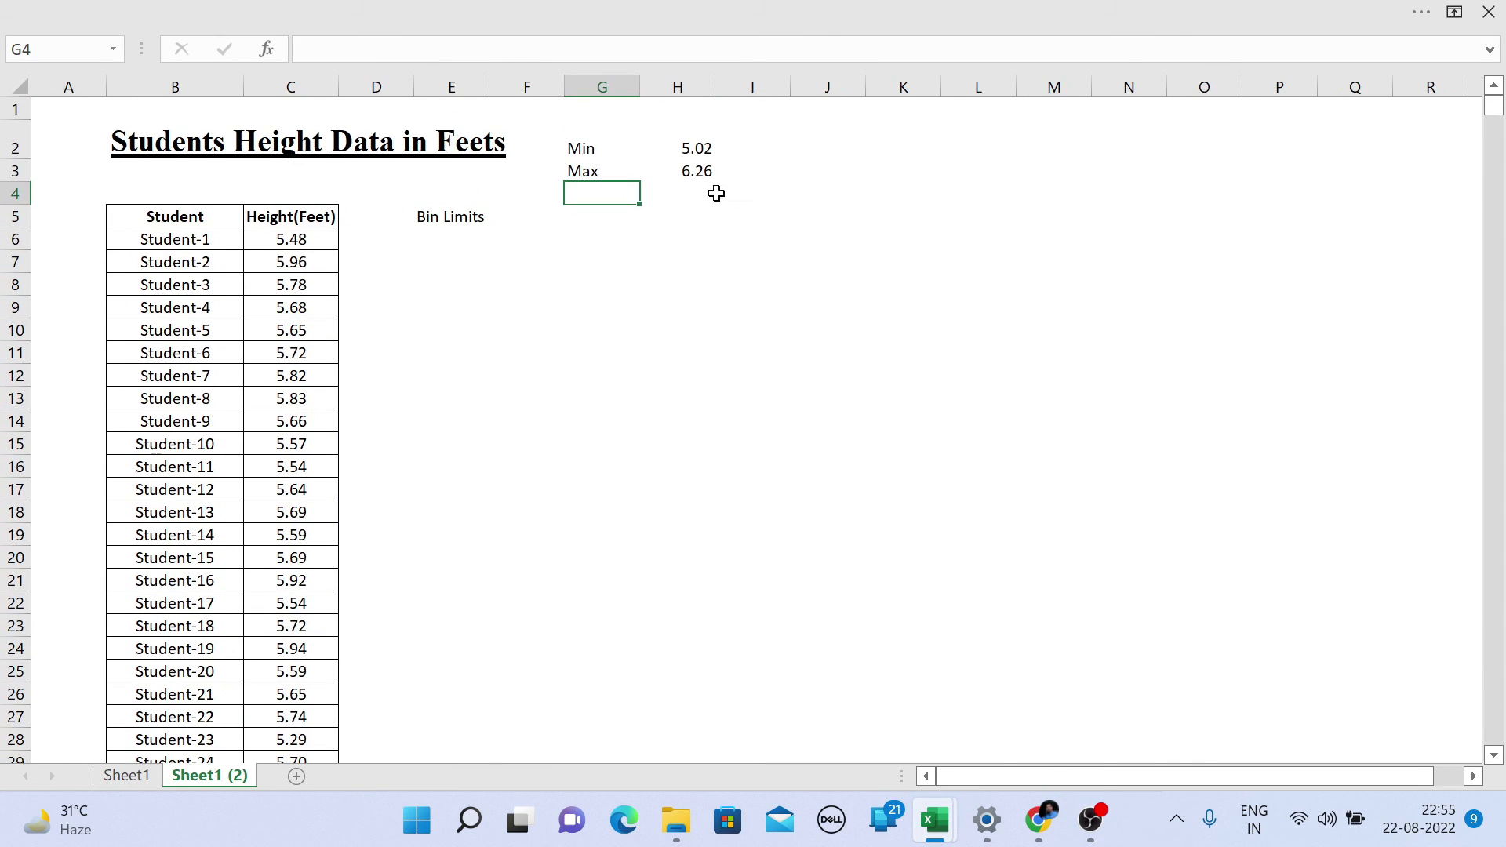
# - Calculate the bin width in cell J2 with the formula =(H3-H2)/10
pyautogui.click(798, 155)
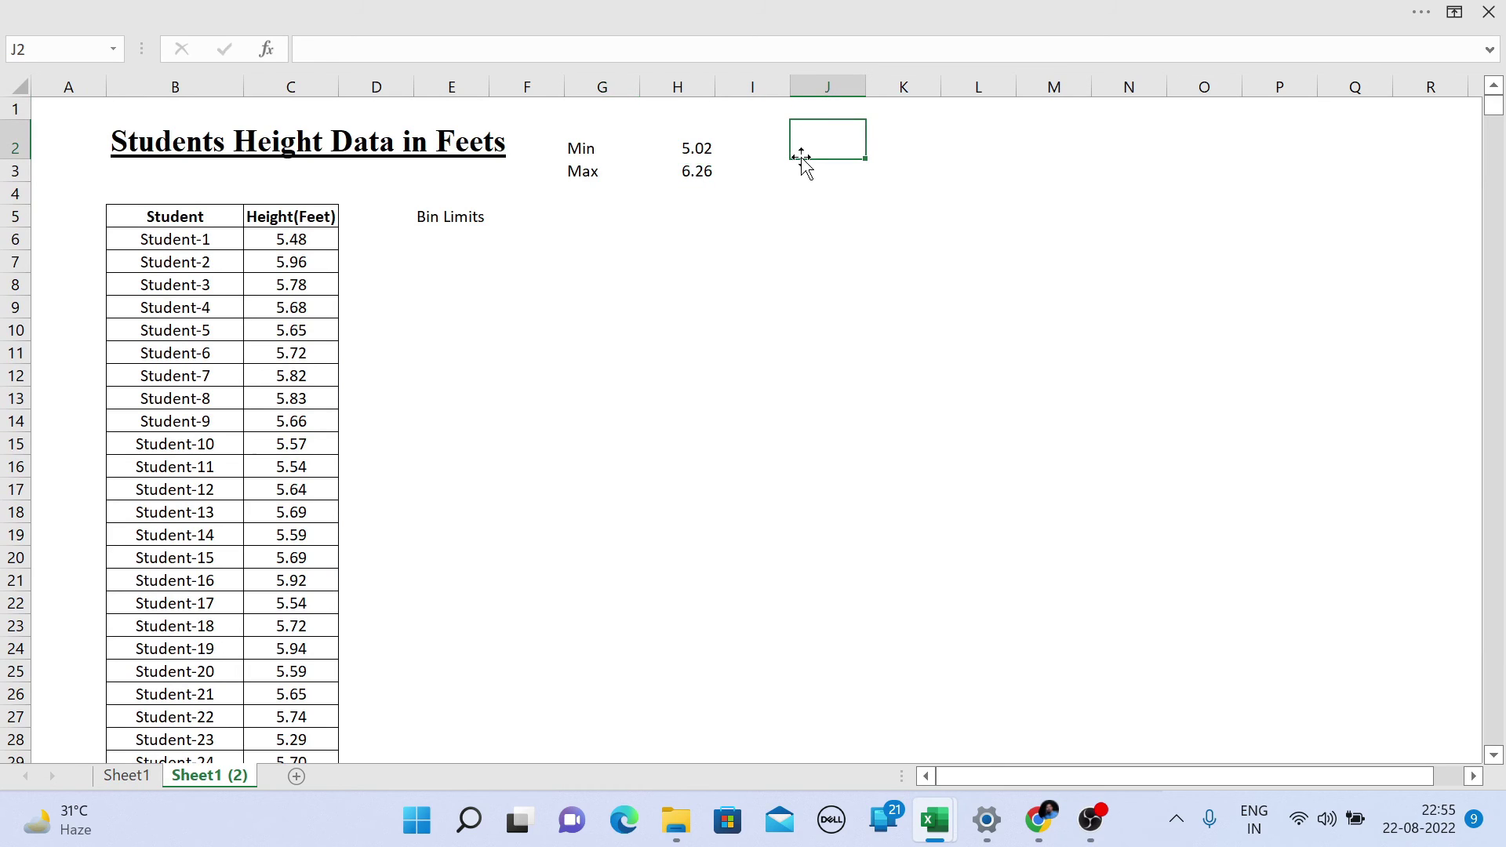
pyautogui.write('=(')
pyautogui.click(705, 173)
pyautogui.write('-')
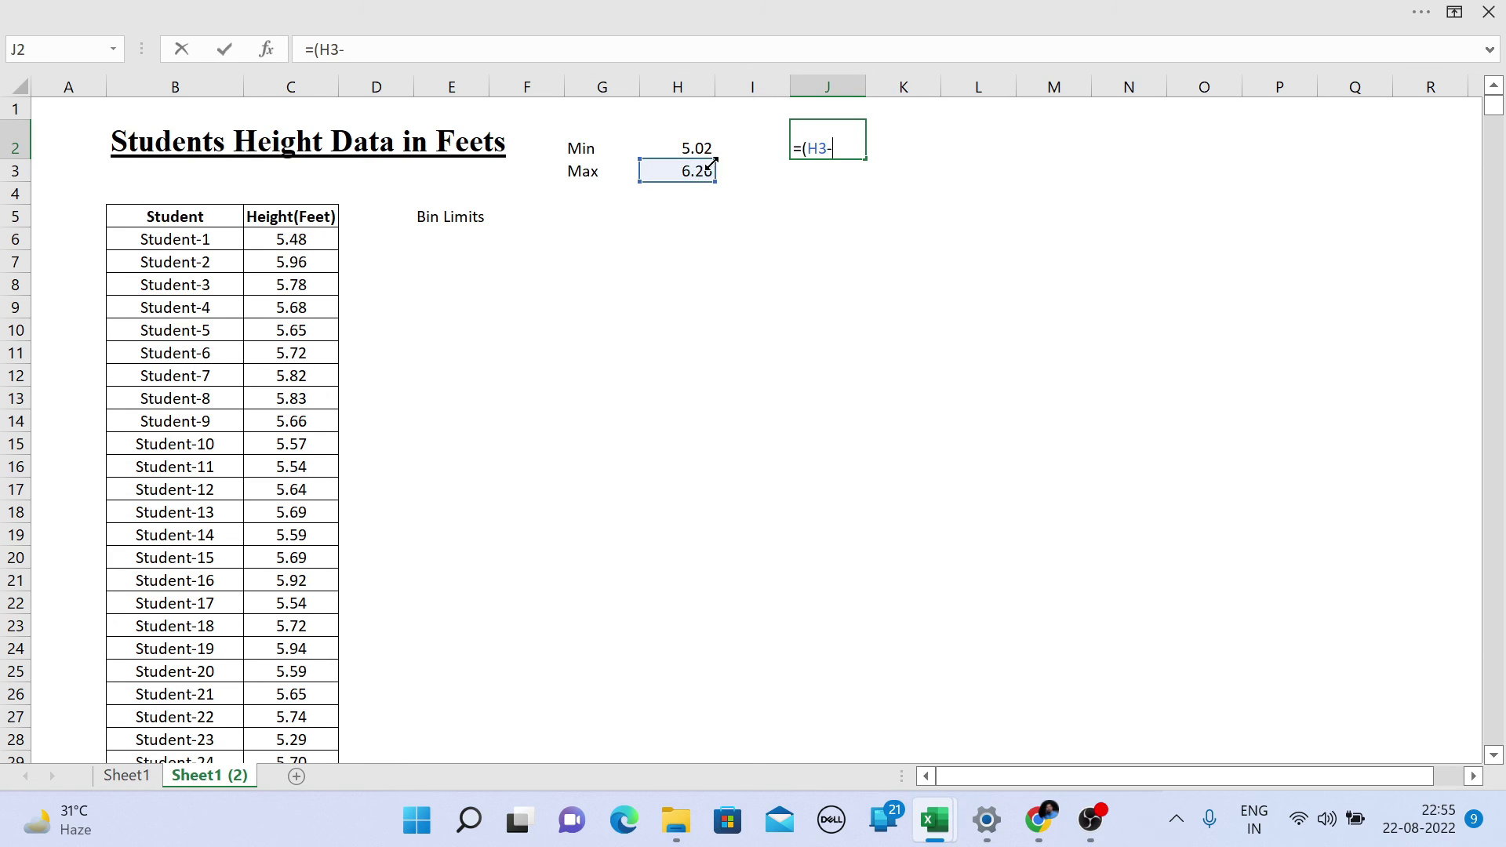
pyautogui.click(709, 149)
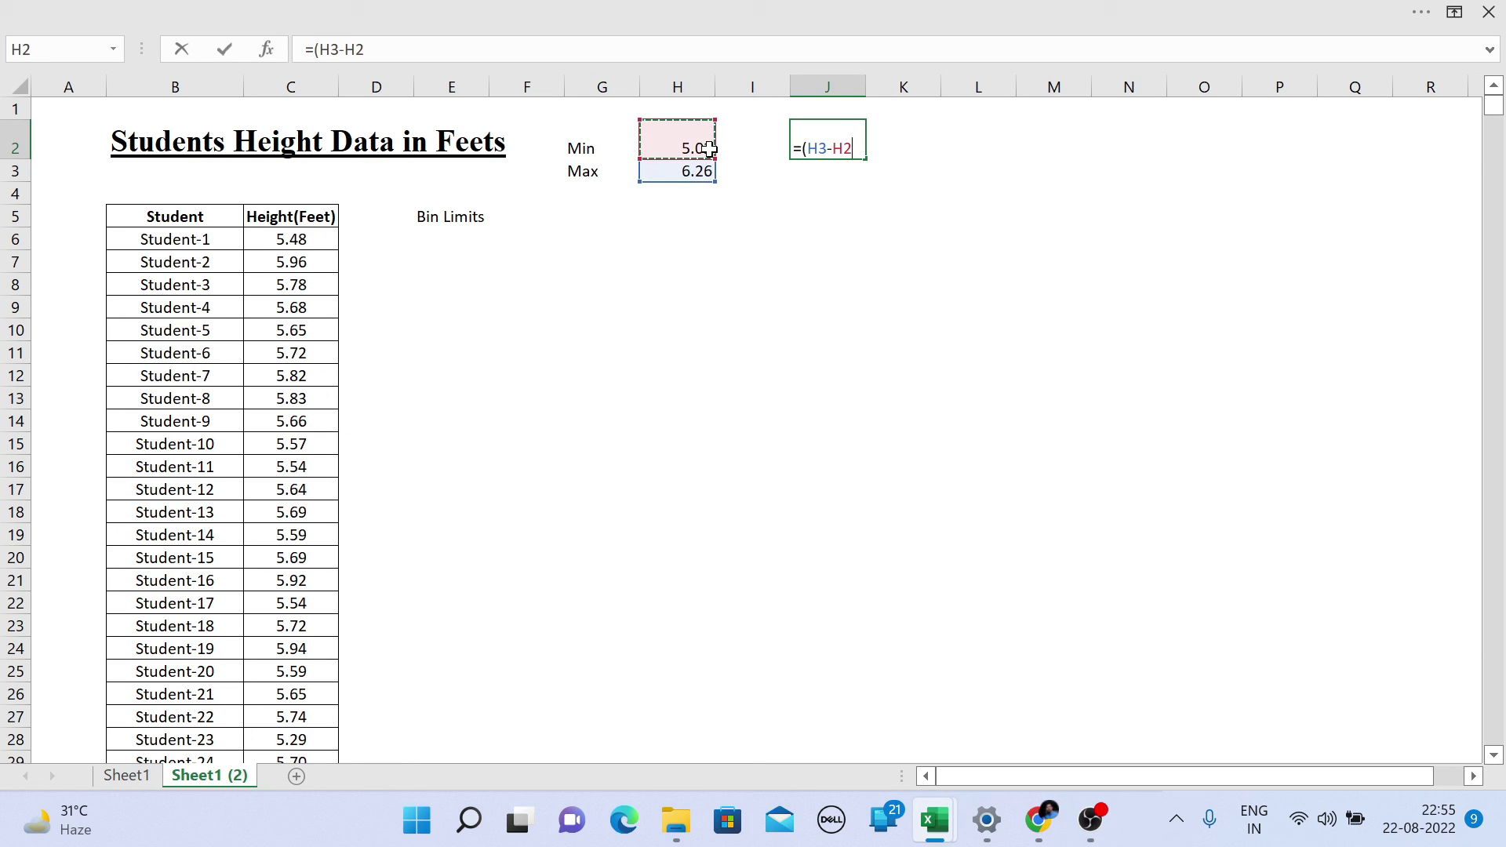
pyautogui.write(')/10')
pyautogui.press('Return')
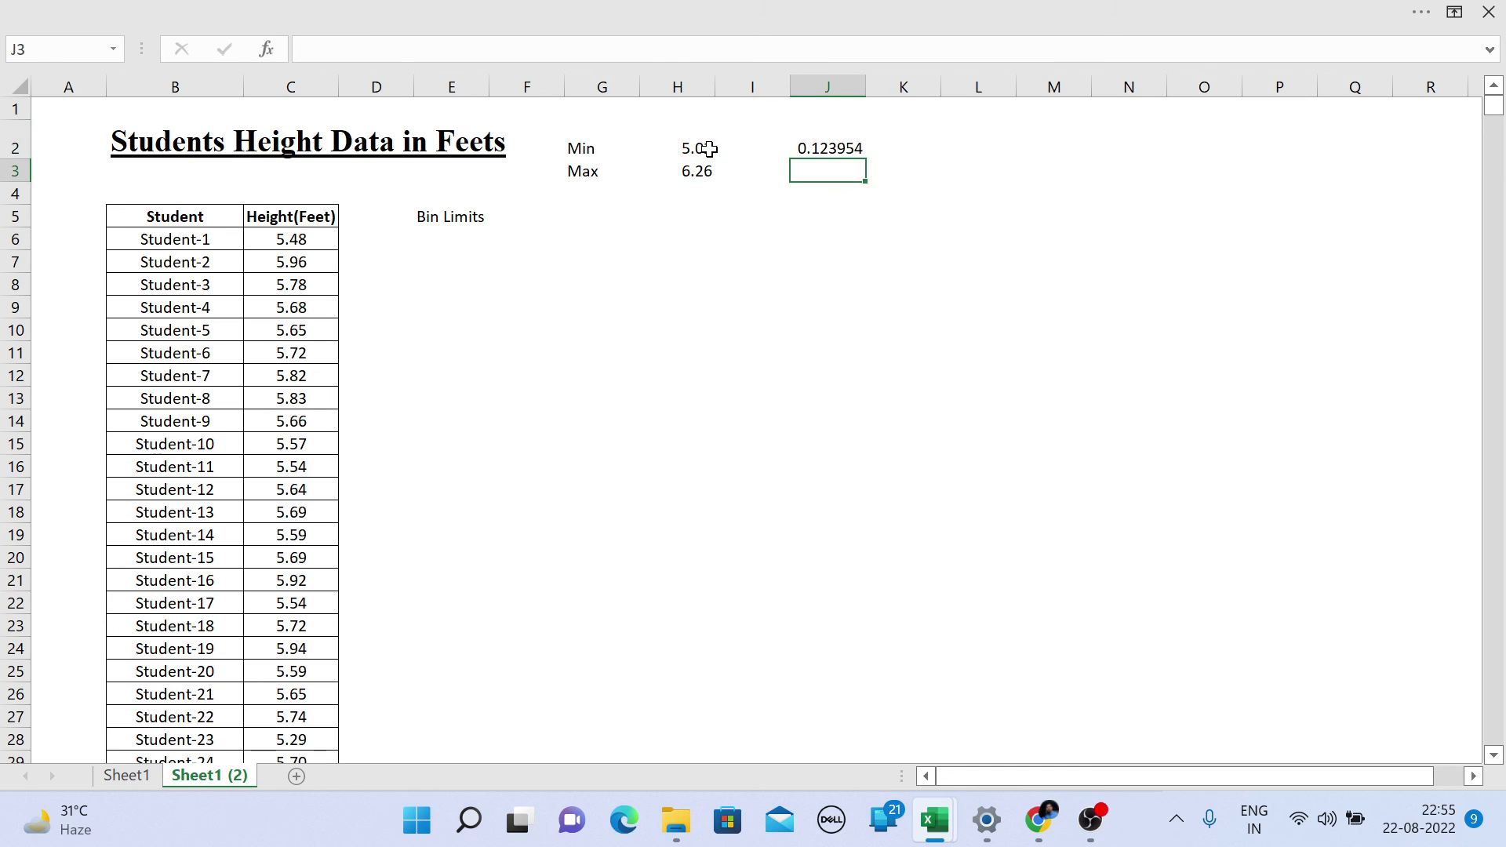
pyautogui.click(794, 149)
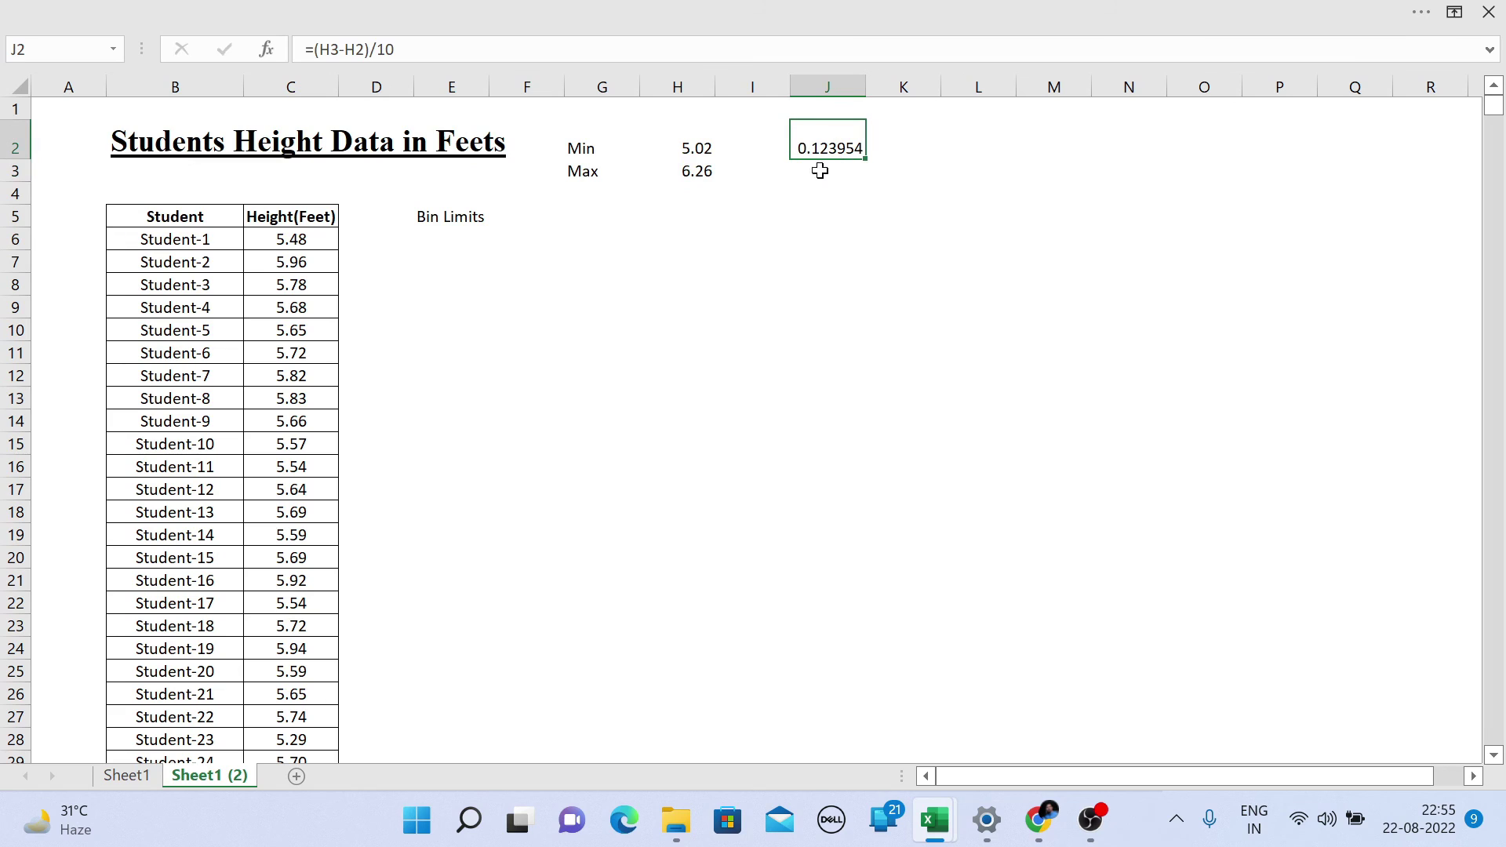
# - Enter 5 as the first bin limit in E6 and the formula =E6+$J$2 in E7
pyautogui.click(439, 239)
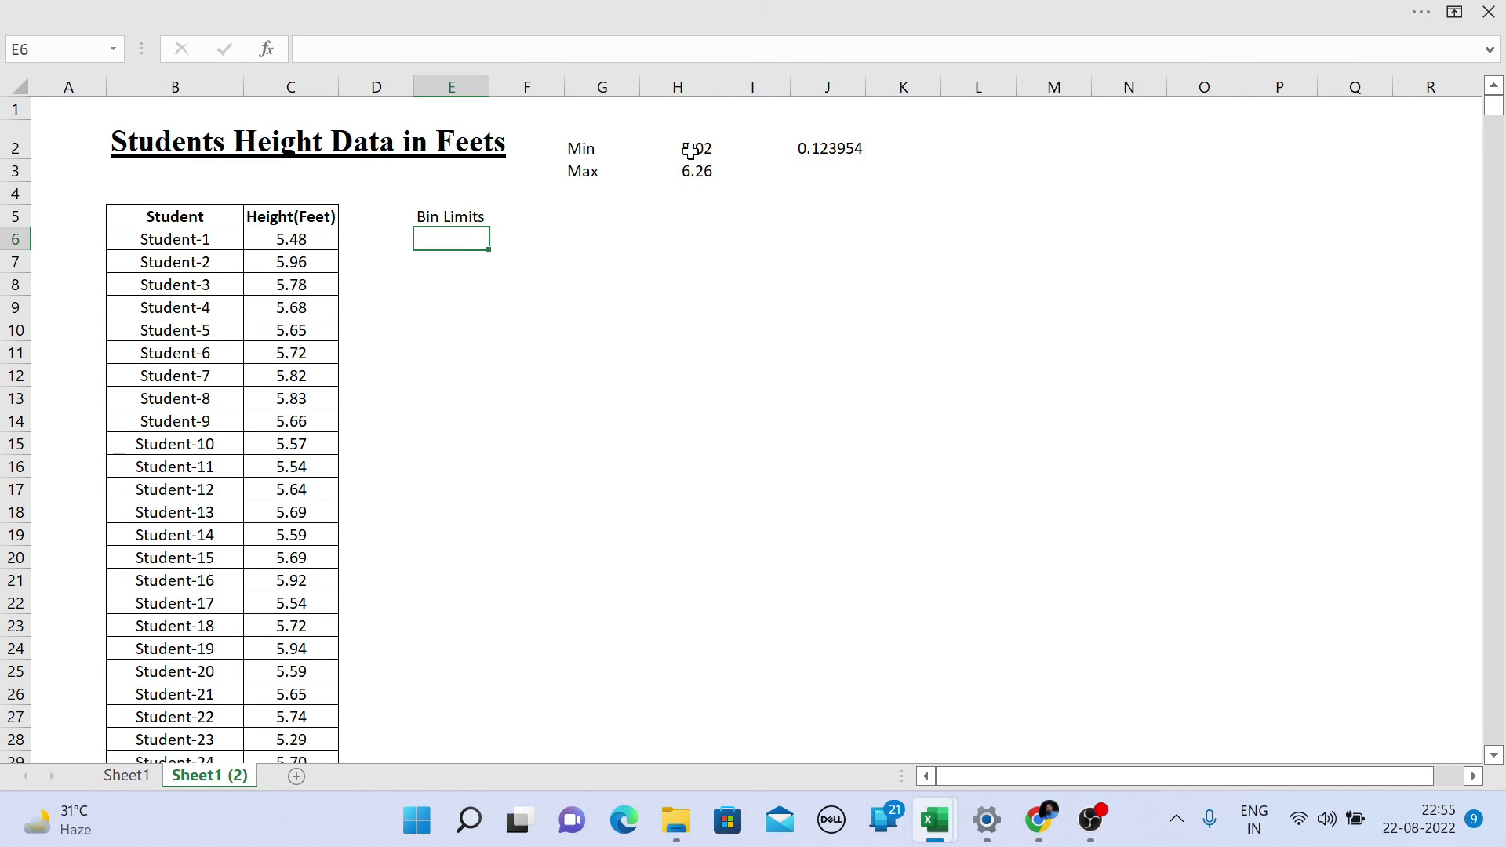
pyautogui.write('5')
pyautogui.press('Return')
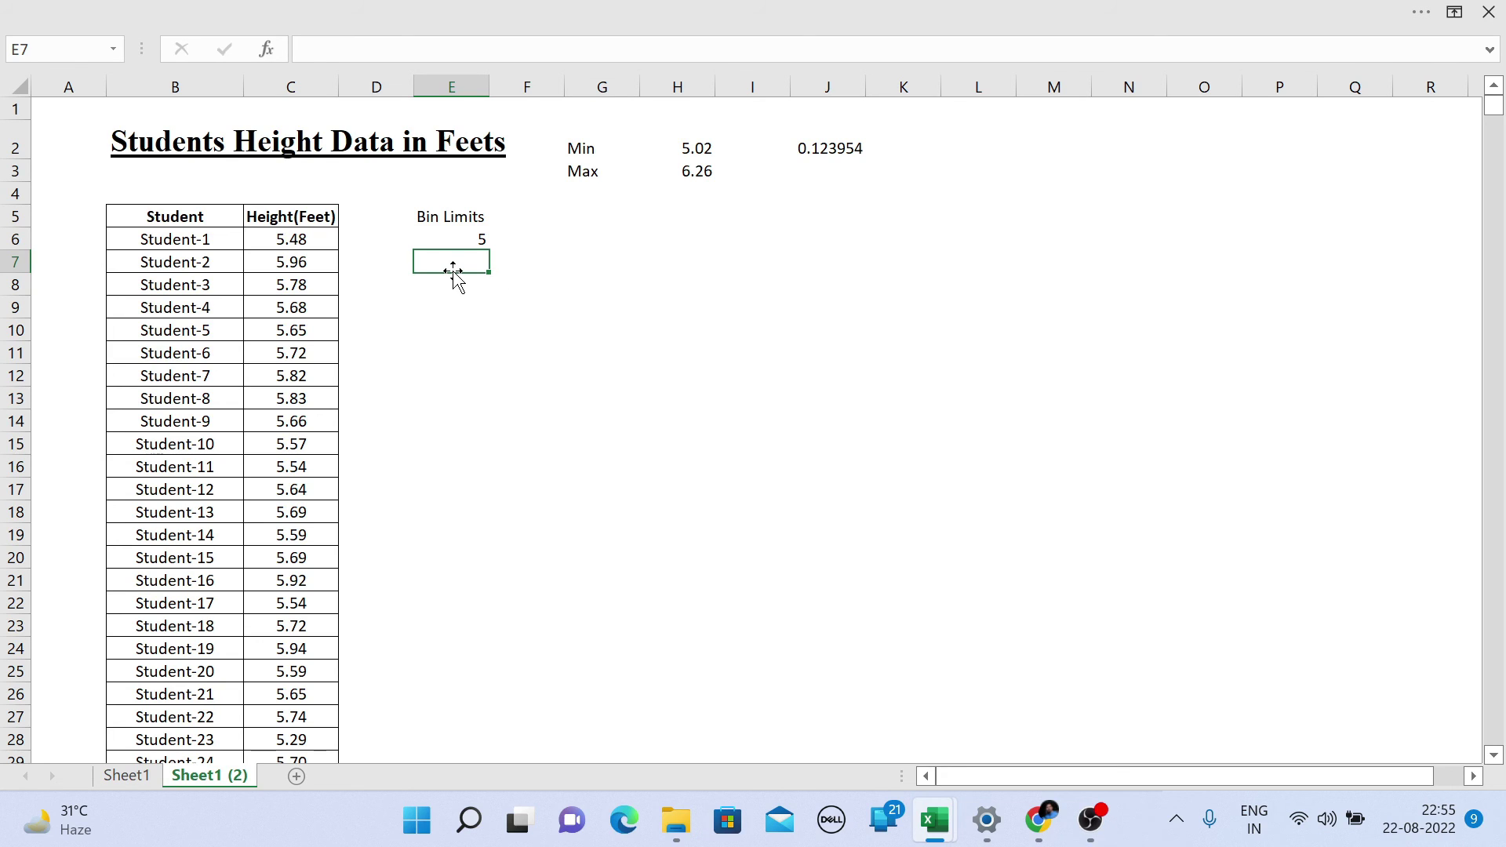
pyautogui.write('=')
pyautogui.press('Up')
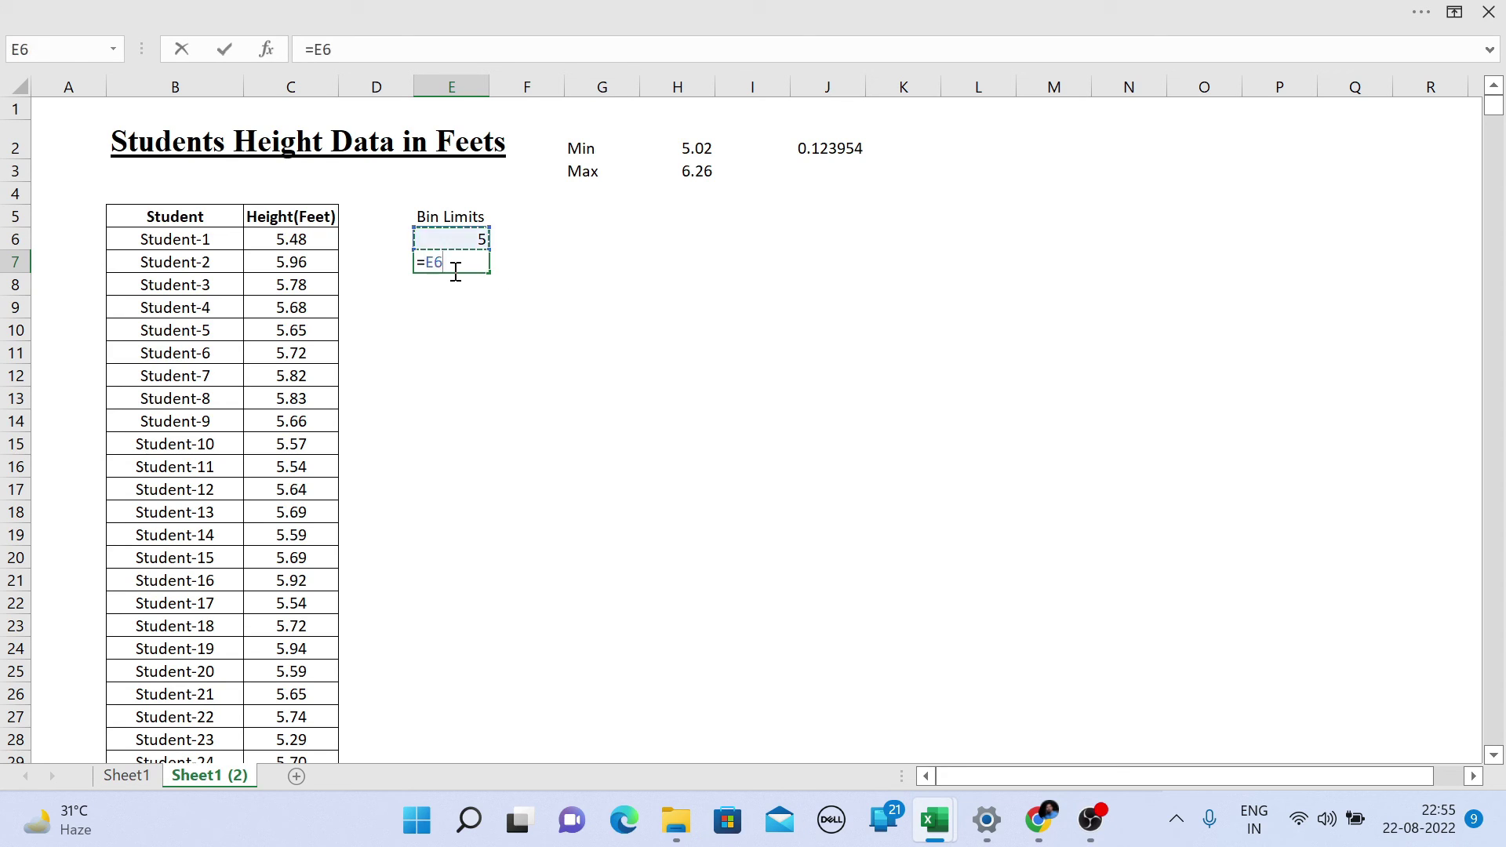
pyautogui.write('+')
pyautogui.click(801, 151)
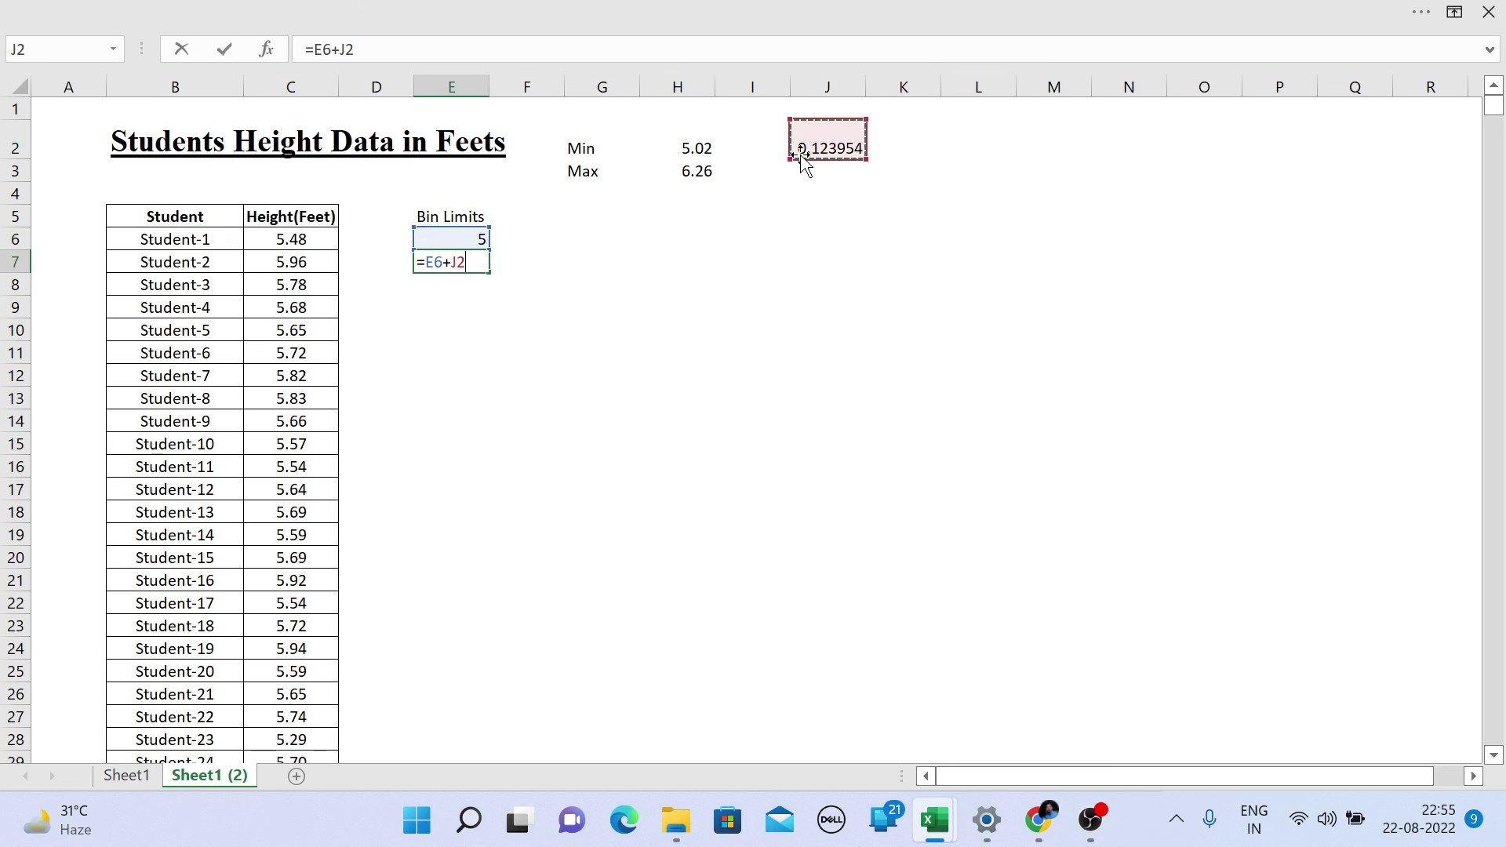
pyautogui.press('F4')
pyautogui.press('Return')
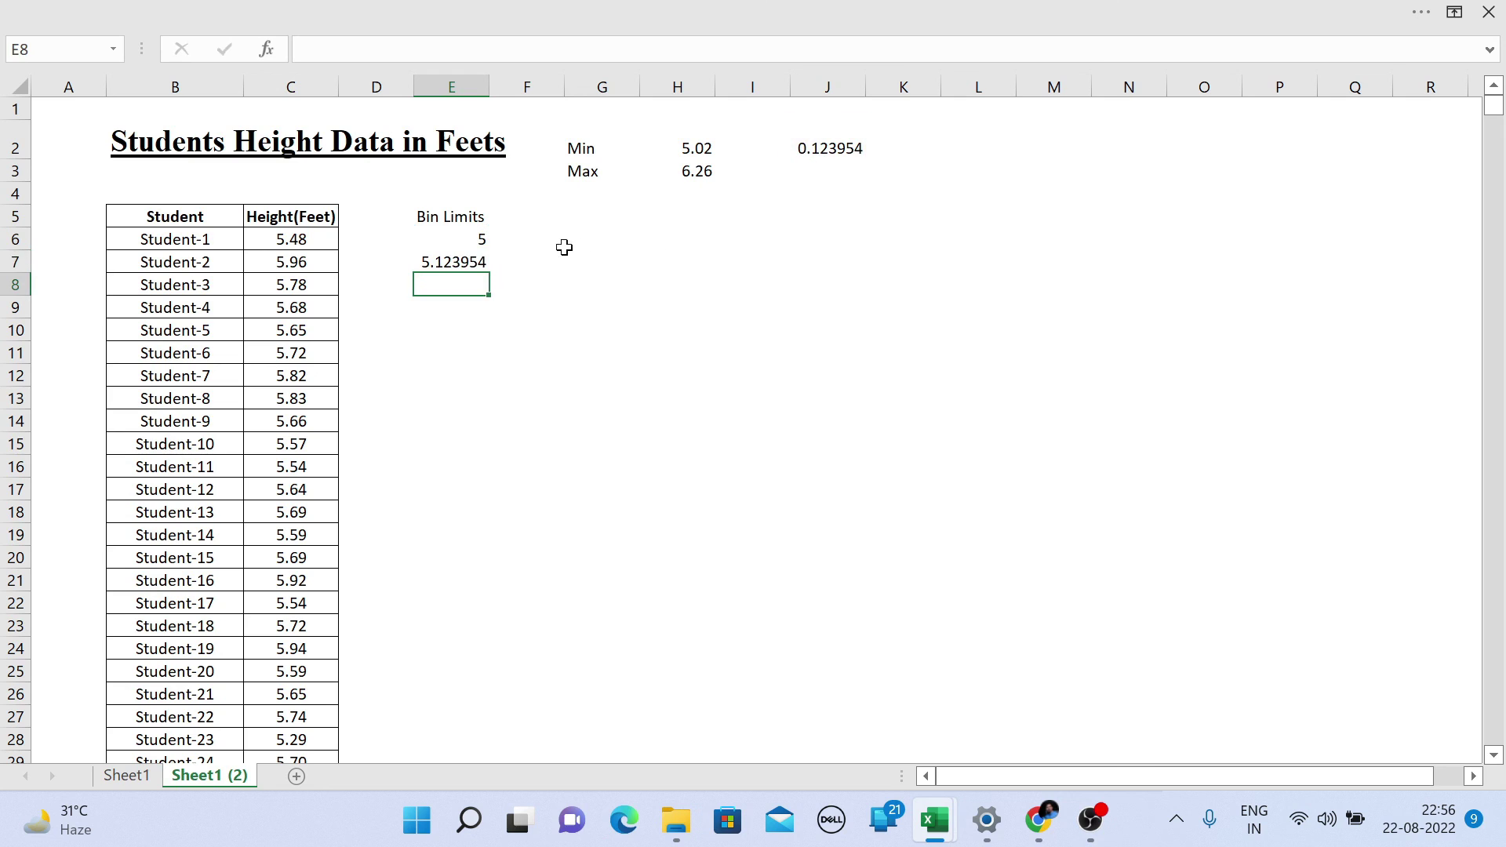
# - Fill the bin limit formula from E7 down to E19
pyautogui.click(472, 259)
pyautogui.moveTo(489, 272); pyautogui.dragTo(504, 506)
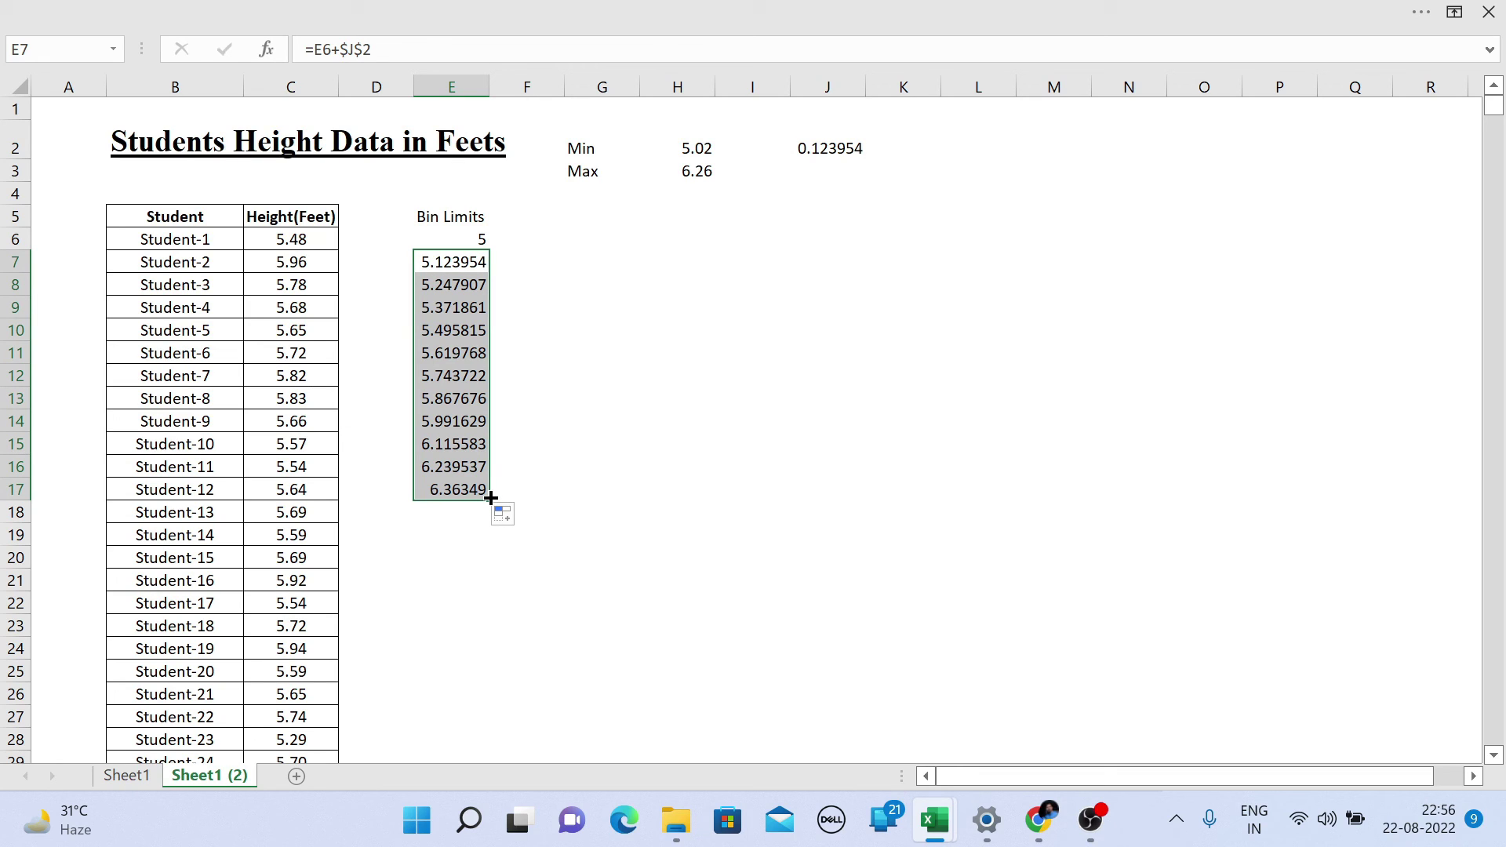
pyautogui.moveTo(490, 498); pyautogui.dragTo(492, 539)
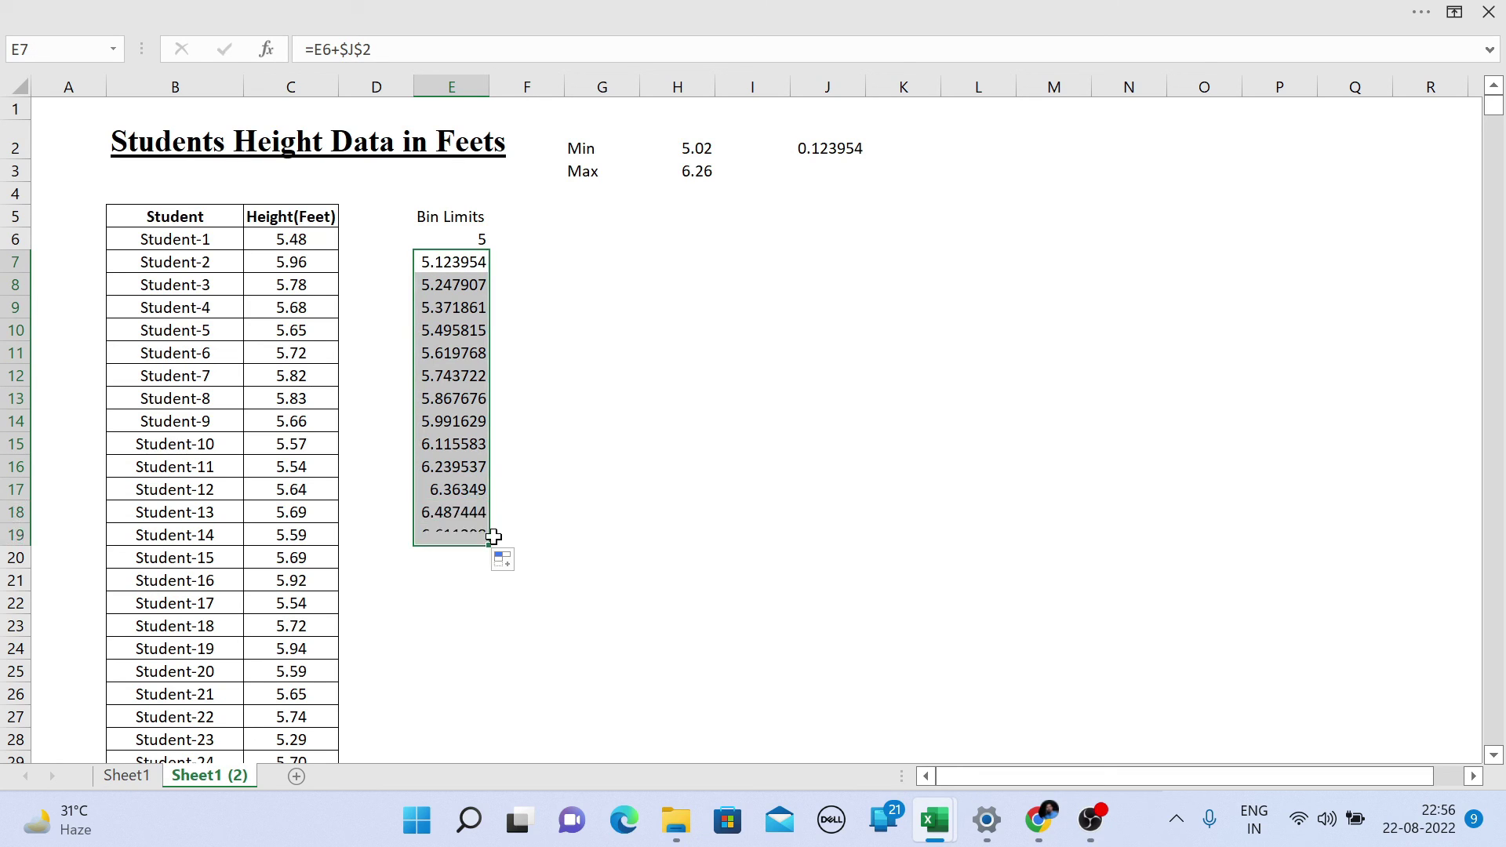
pyautogui.click(463, 408)
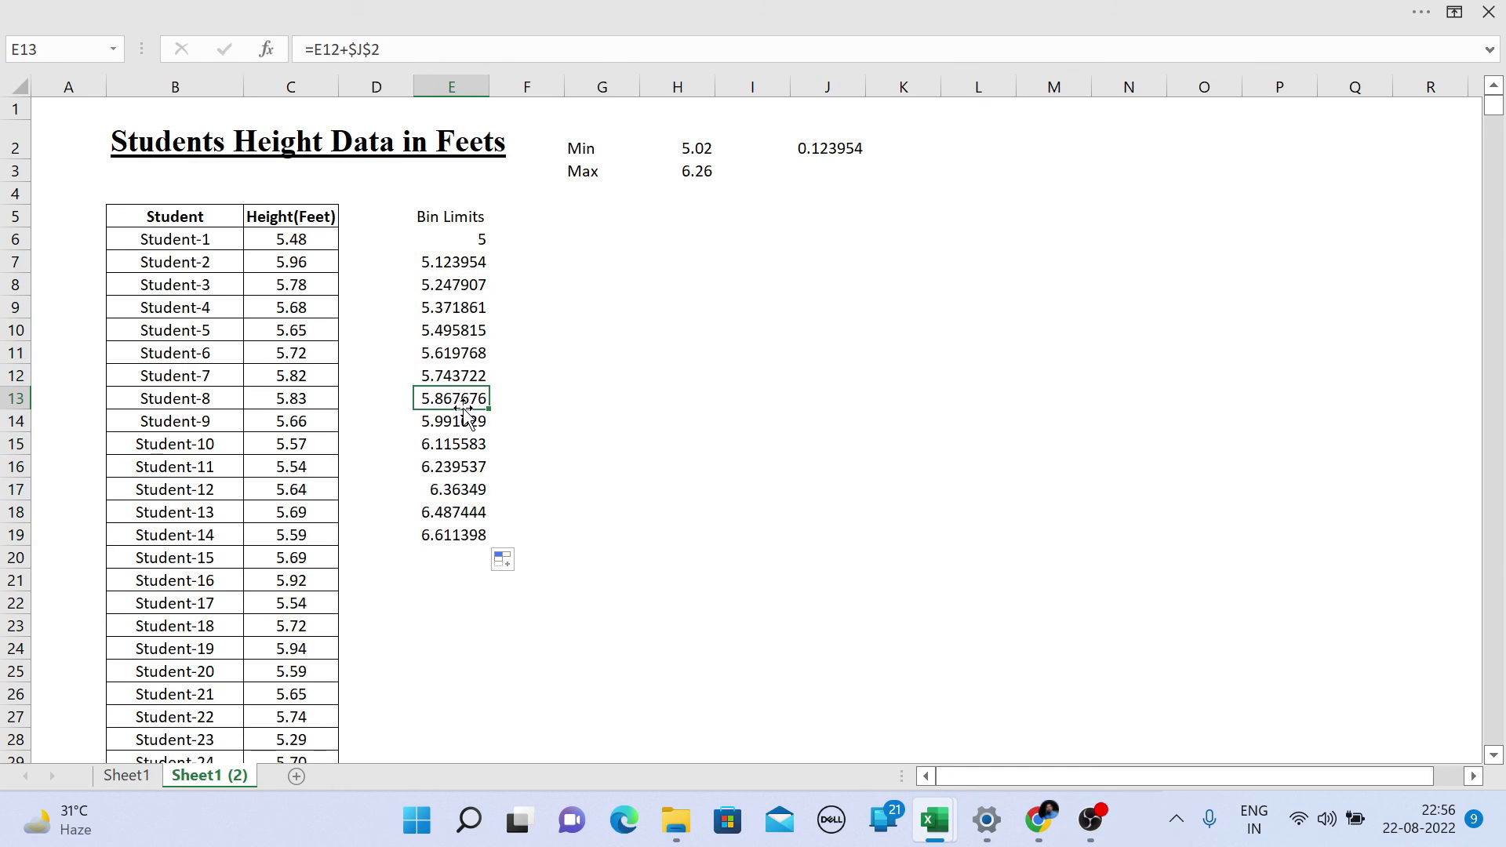
pyautogui.click(672, 382)
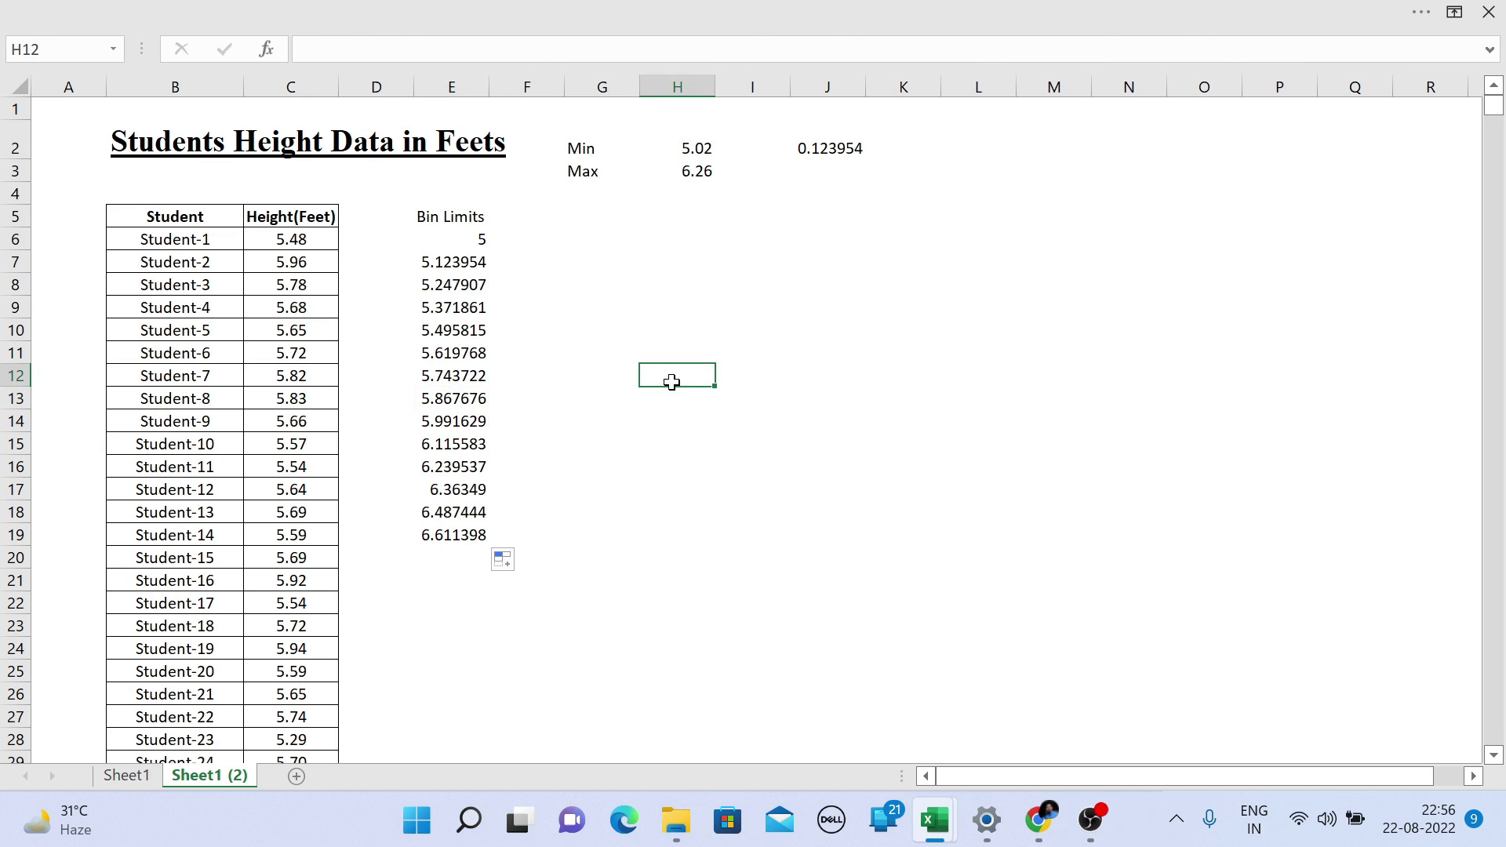
# - Format the bin limits in E6:E19 to show two decimal places
pyautogui.click(594, 215)
pyautogui.write('4')
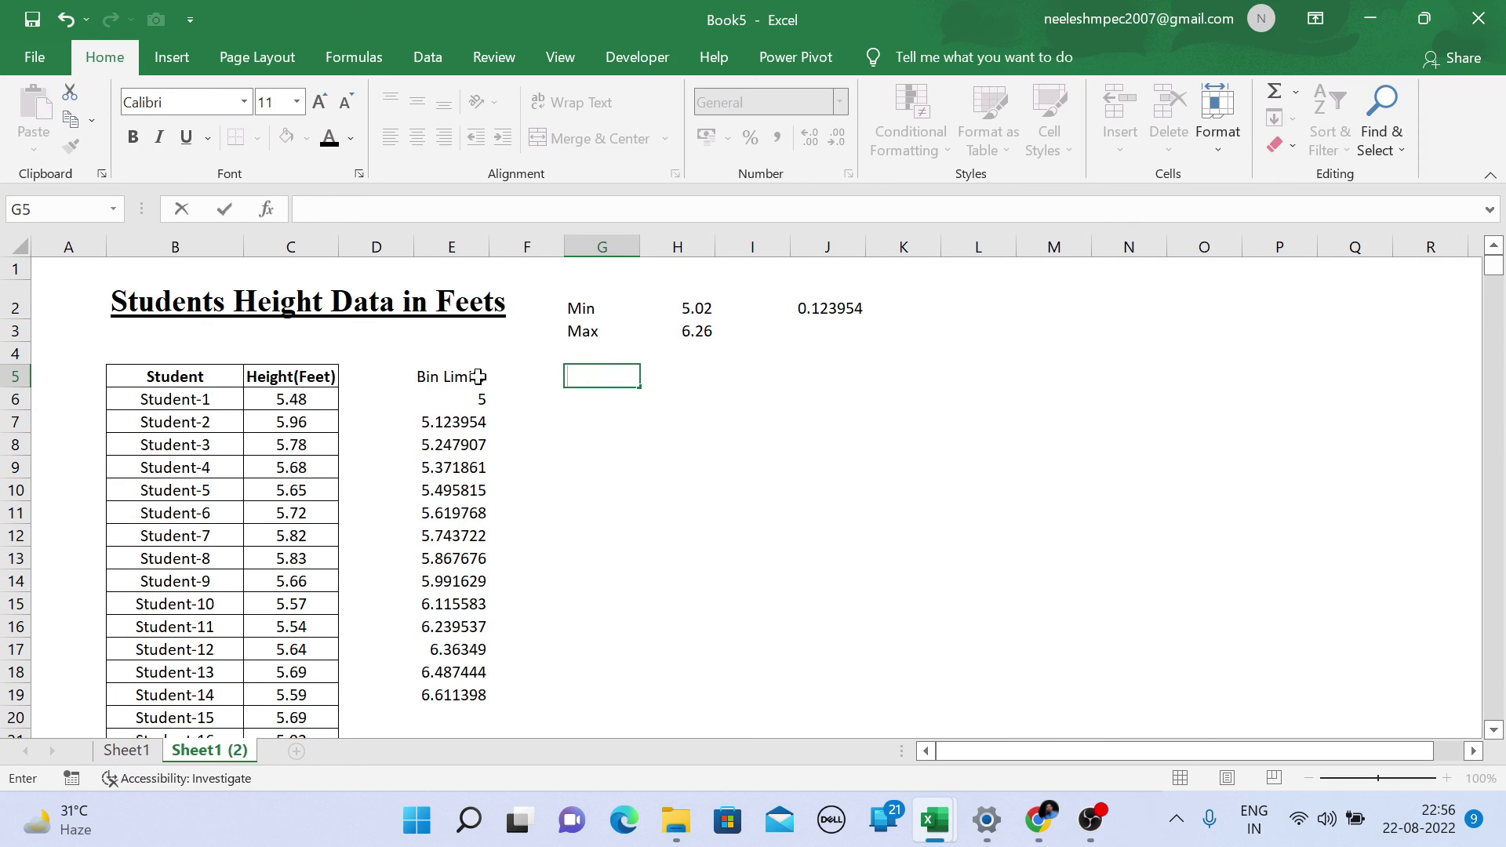
pyautogui.click(452, 246)
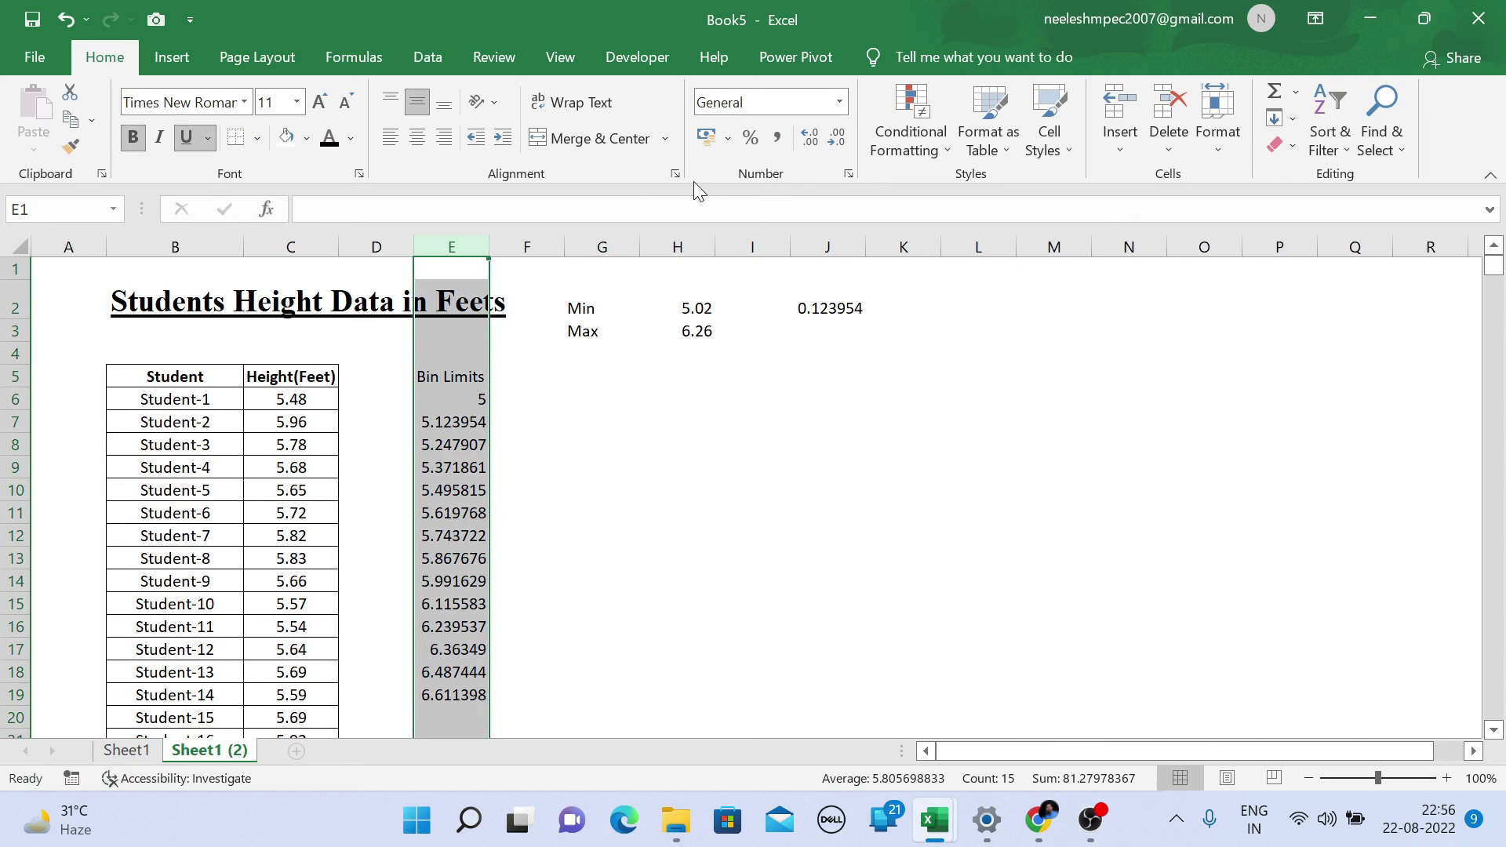
pyautogui.click(448, 406)
pyautogui.moveTo(448, 405); pyautogui.dragTo(441, 695)
pyautogui.click(836, 138)
pyautogui.click(836, 138)
pyautogui.click(836, 138)
pyautogui.click(837, 138)
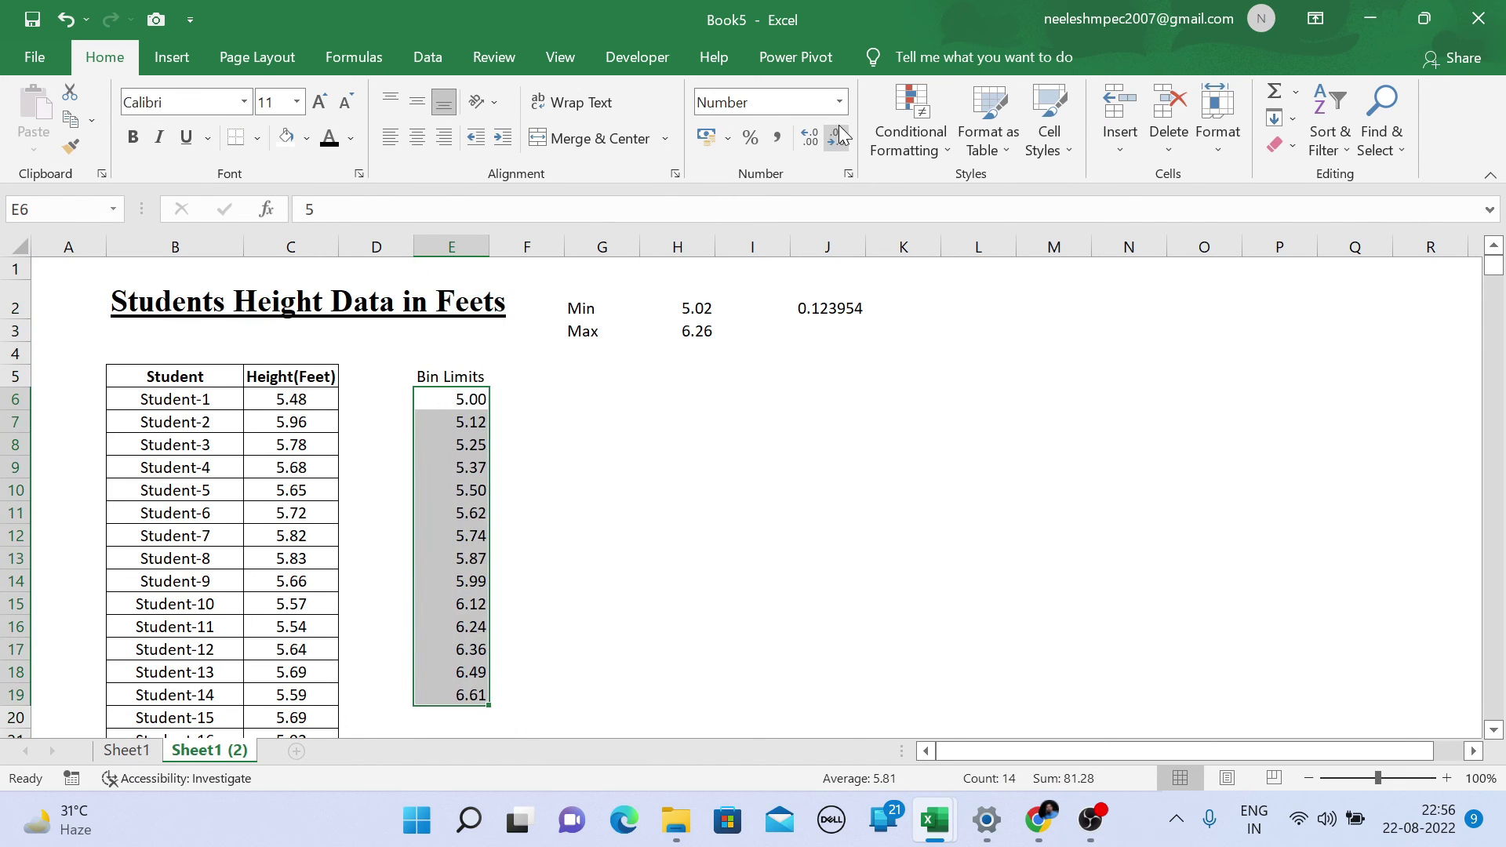
pyautogui.click(614, 594)
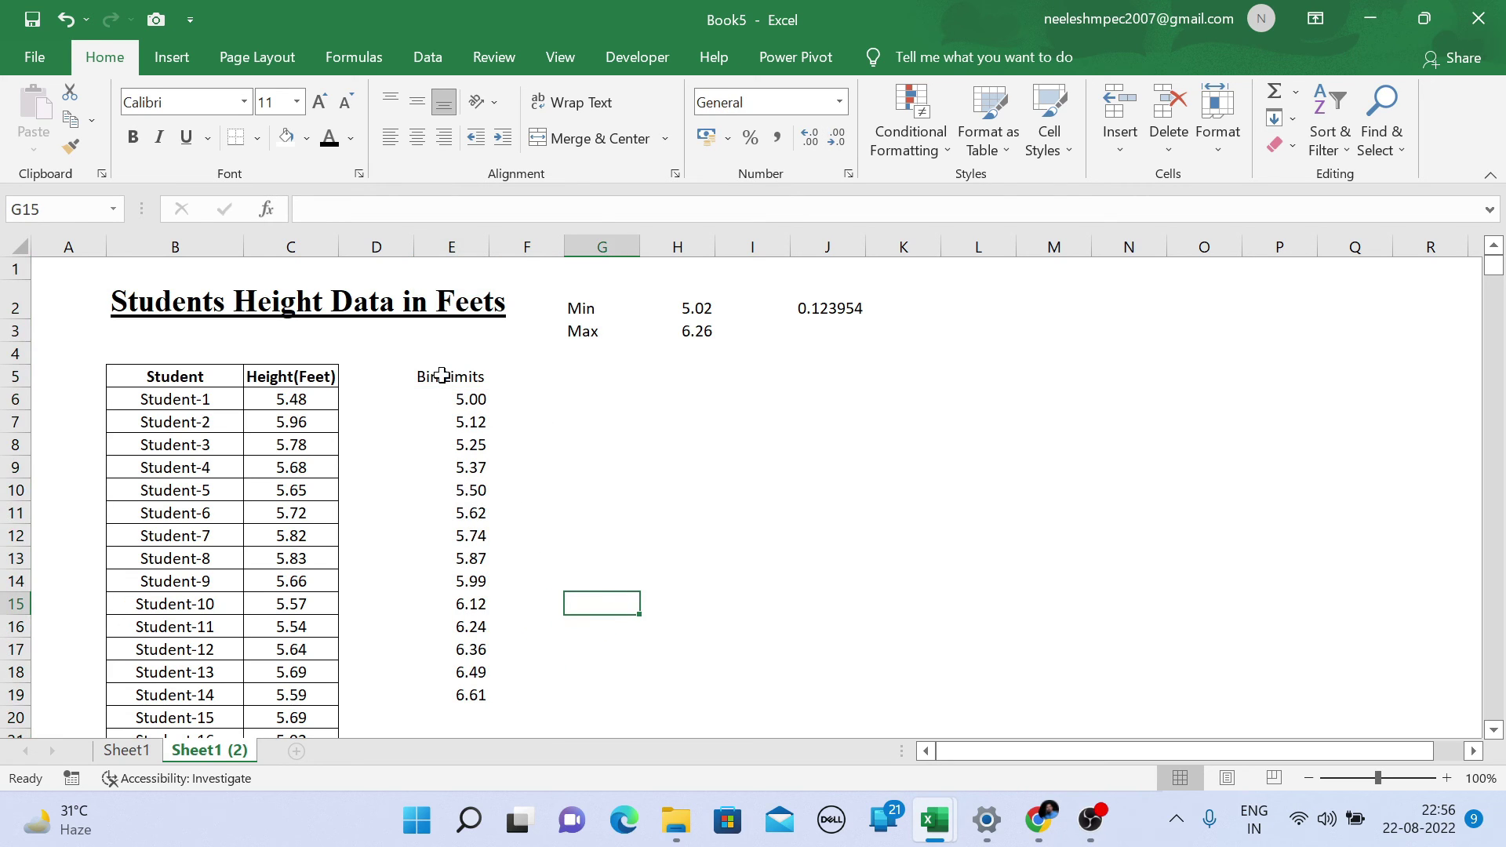
# - Apply all borders to the Bin Limits column, E5:E19
pyautogui.moveTo(440, 377); pyautogui.dragTo(459, 698)
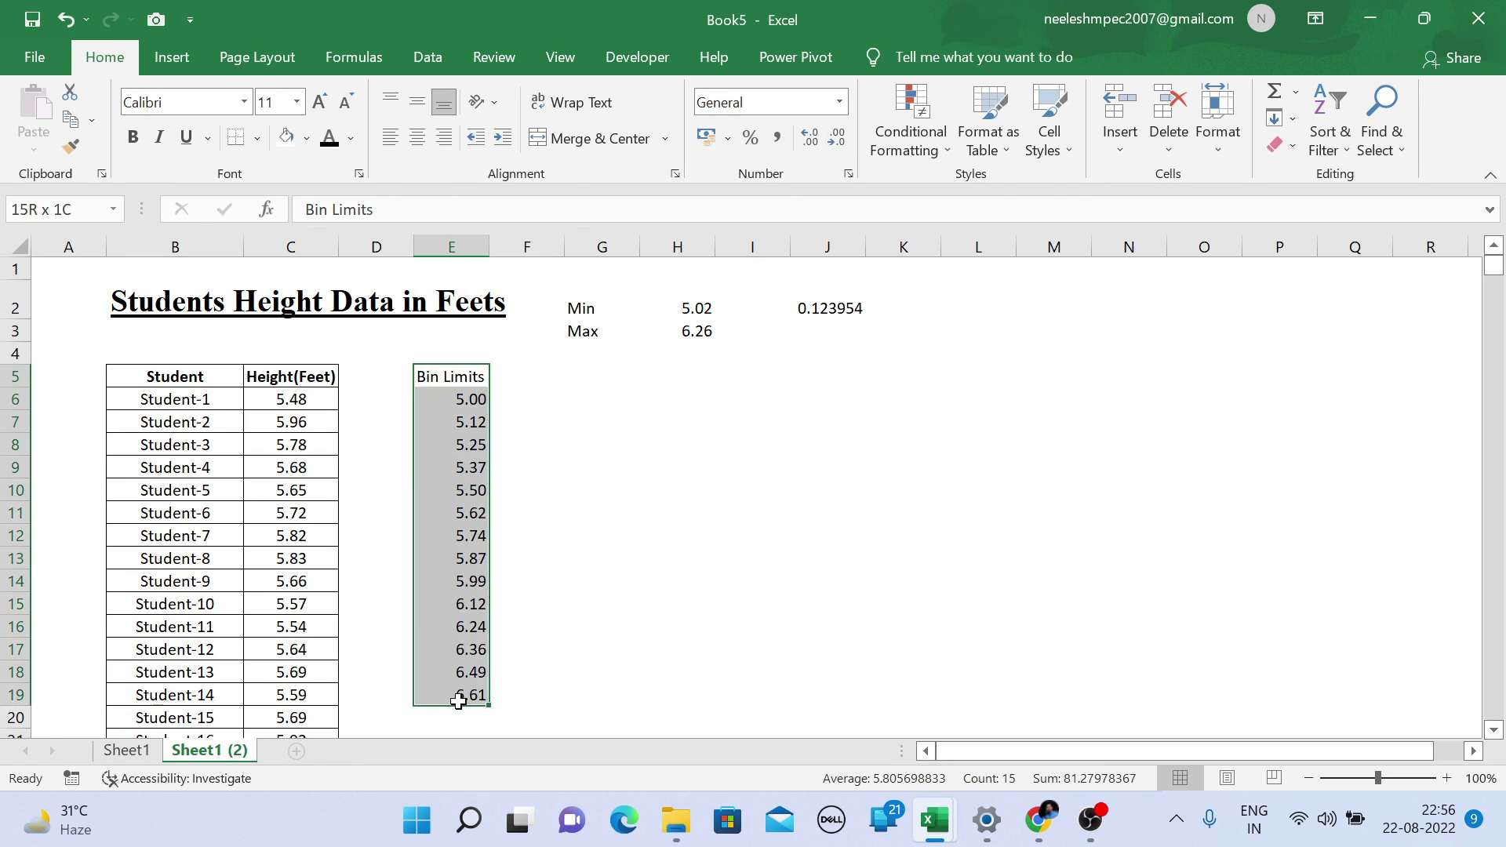
pyautogui.click(256, 138)
pyautogui.click(263, 344)
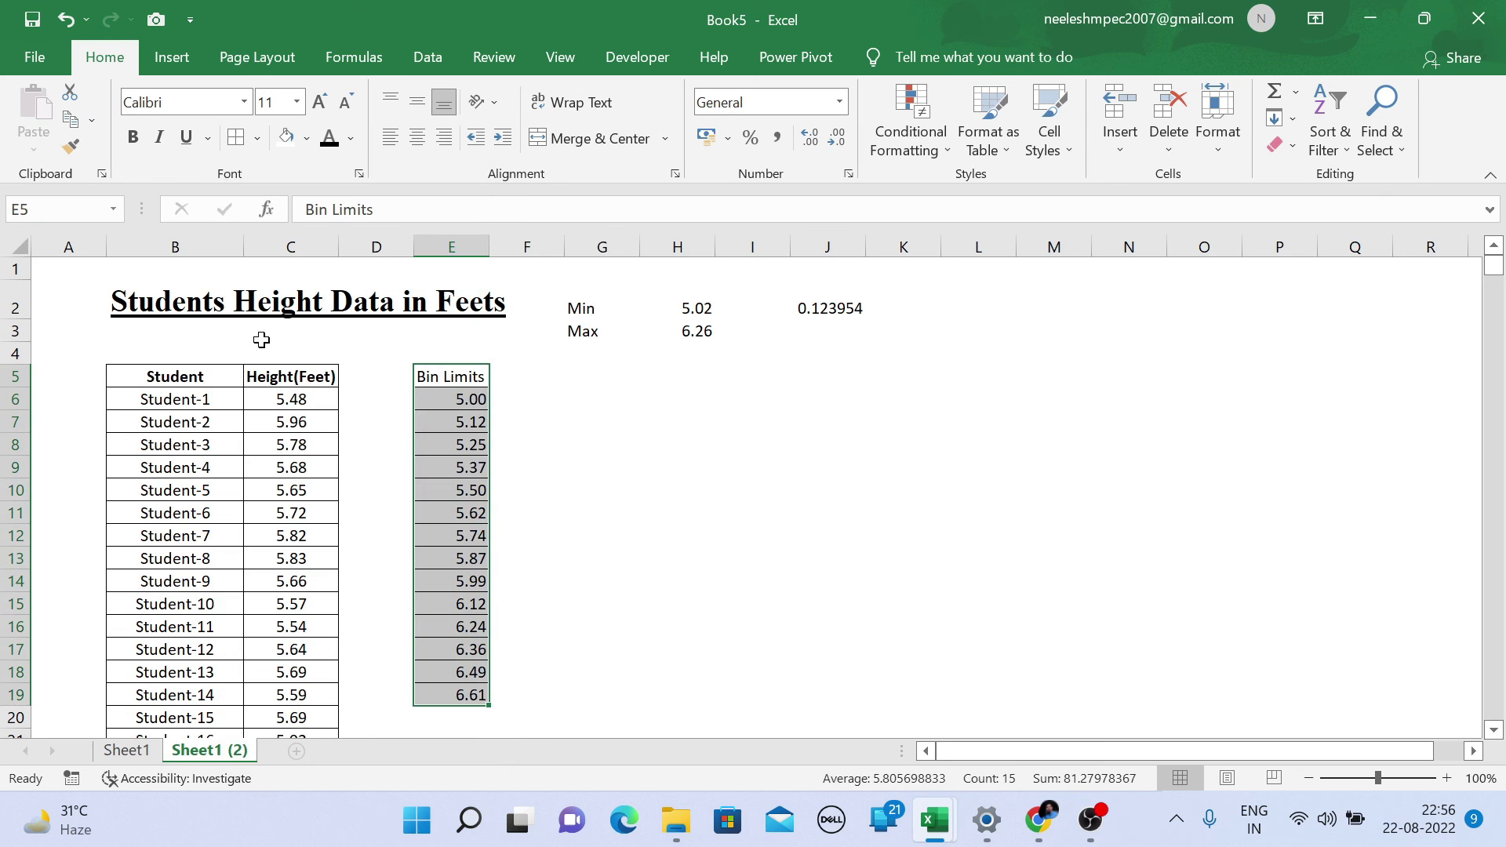
pyautogui.click(572, 462)
pyautogui.click(22, 48)
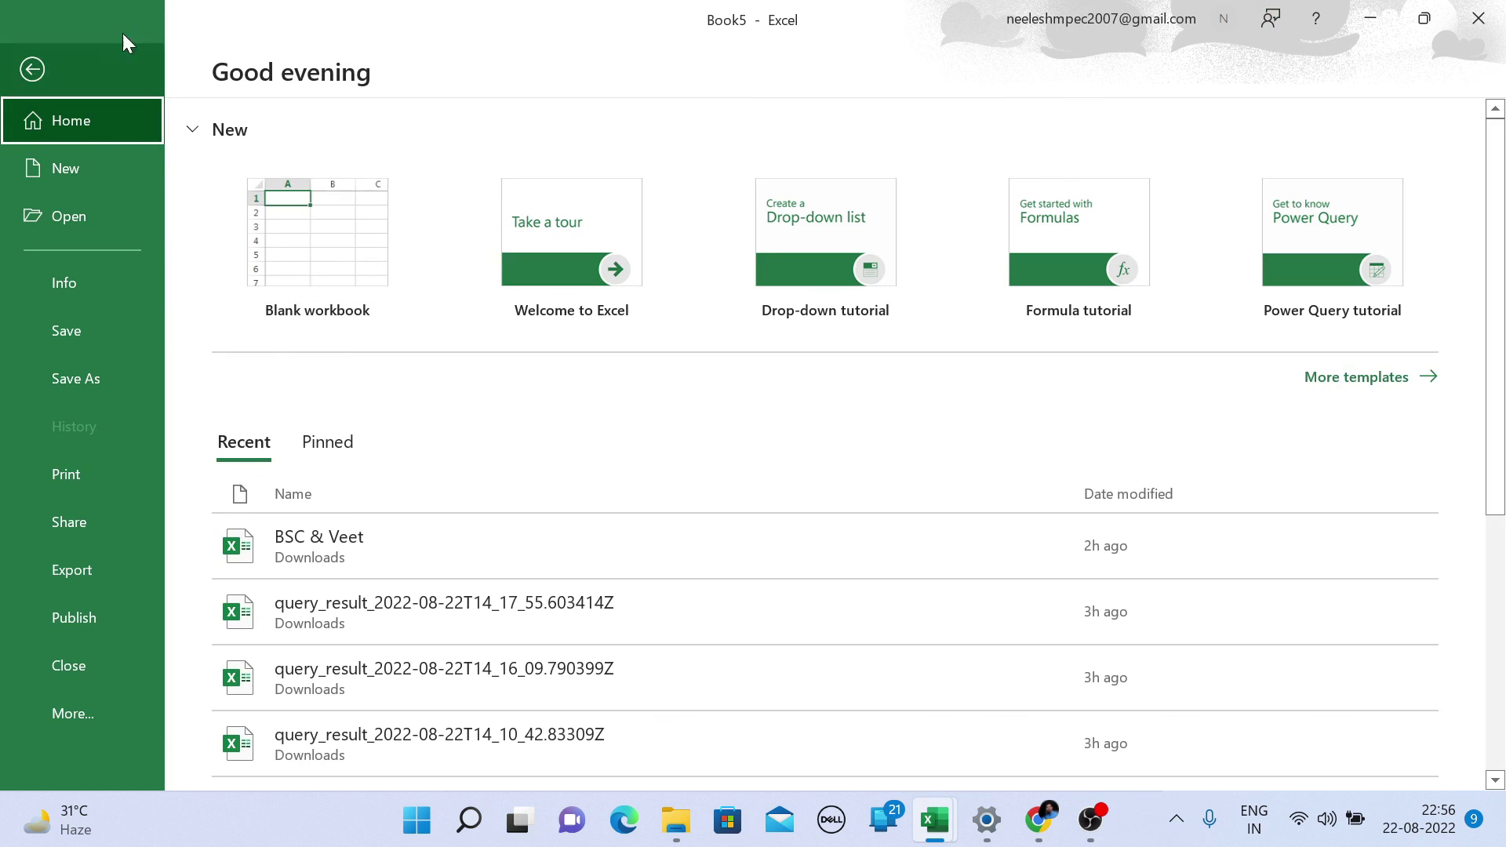
pyautogui.click(32, 70)
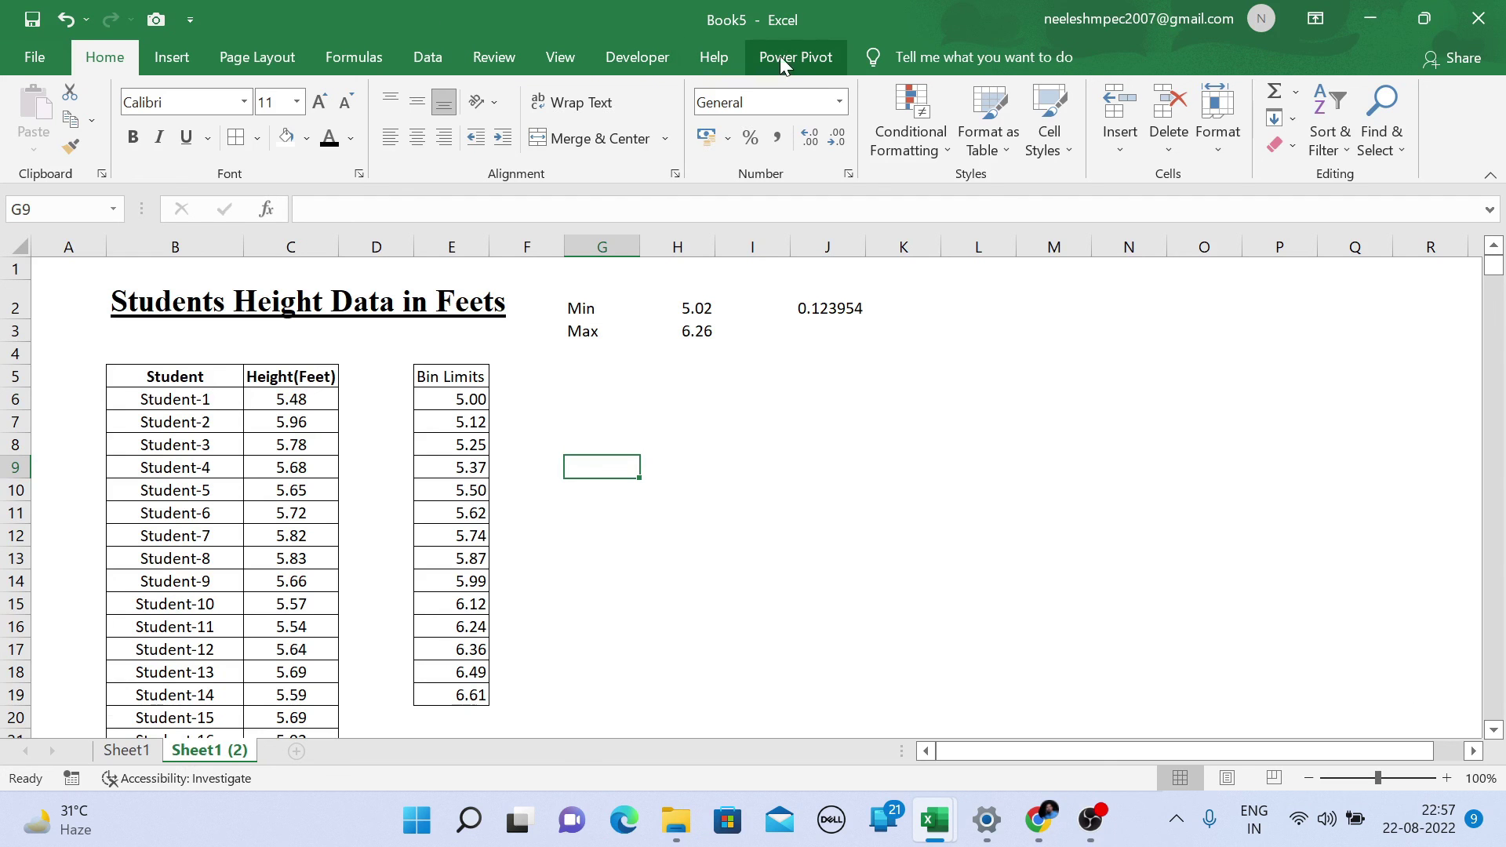
# - Check in the Excel add-ins list that Analysis ToolPak is enabled and accept the list
pyautogui.click(429, 63)
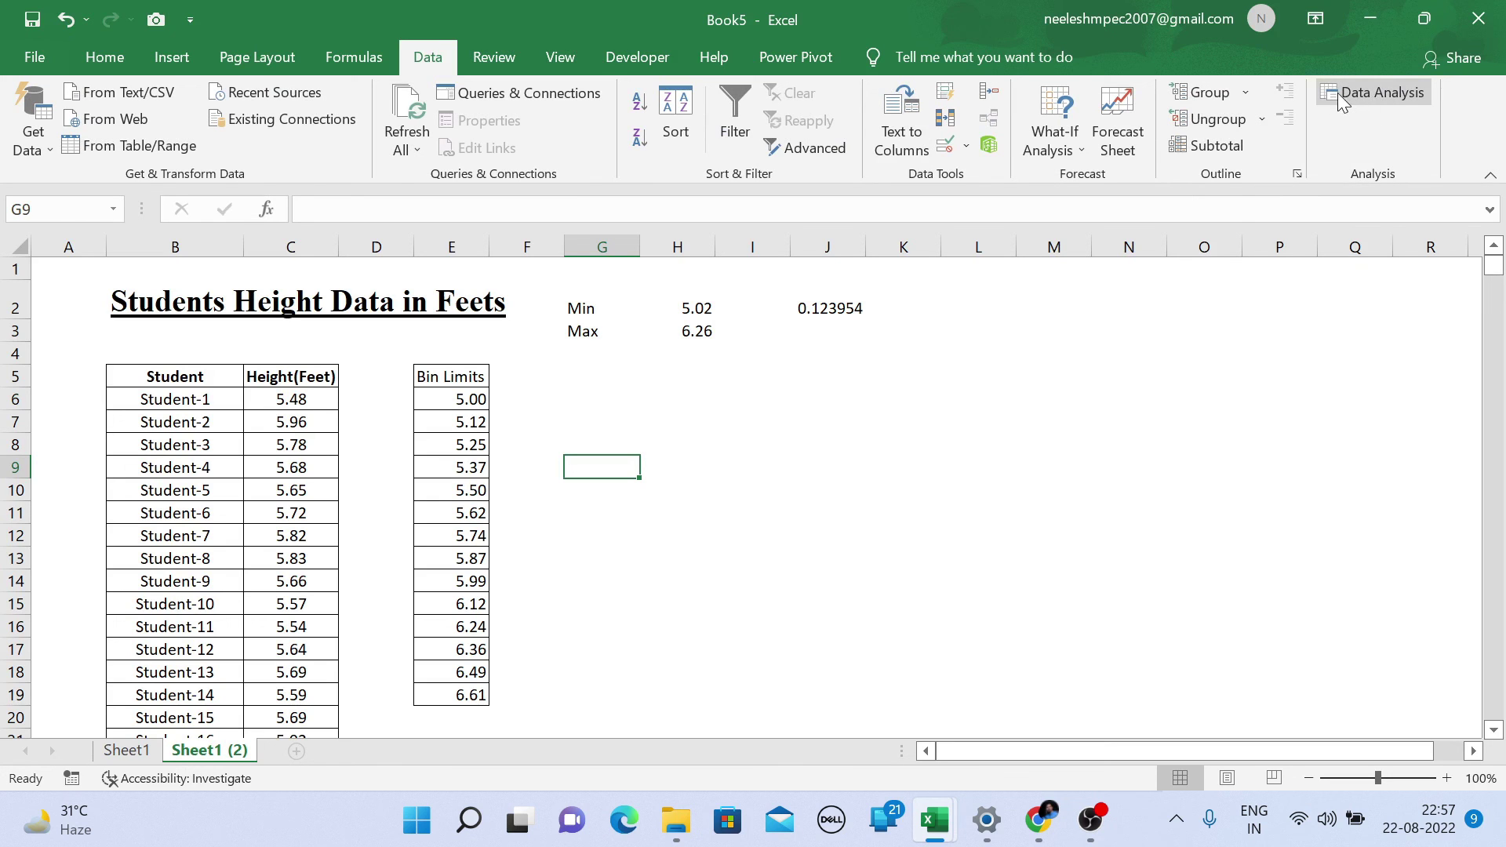
pyautogui.click(33, 60)
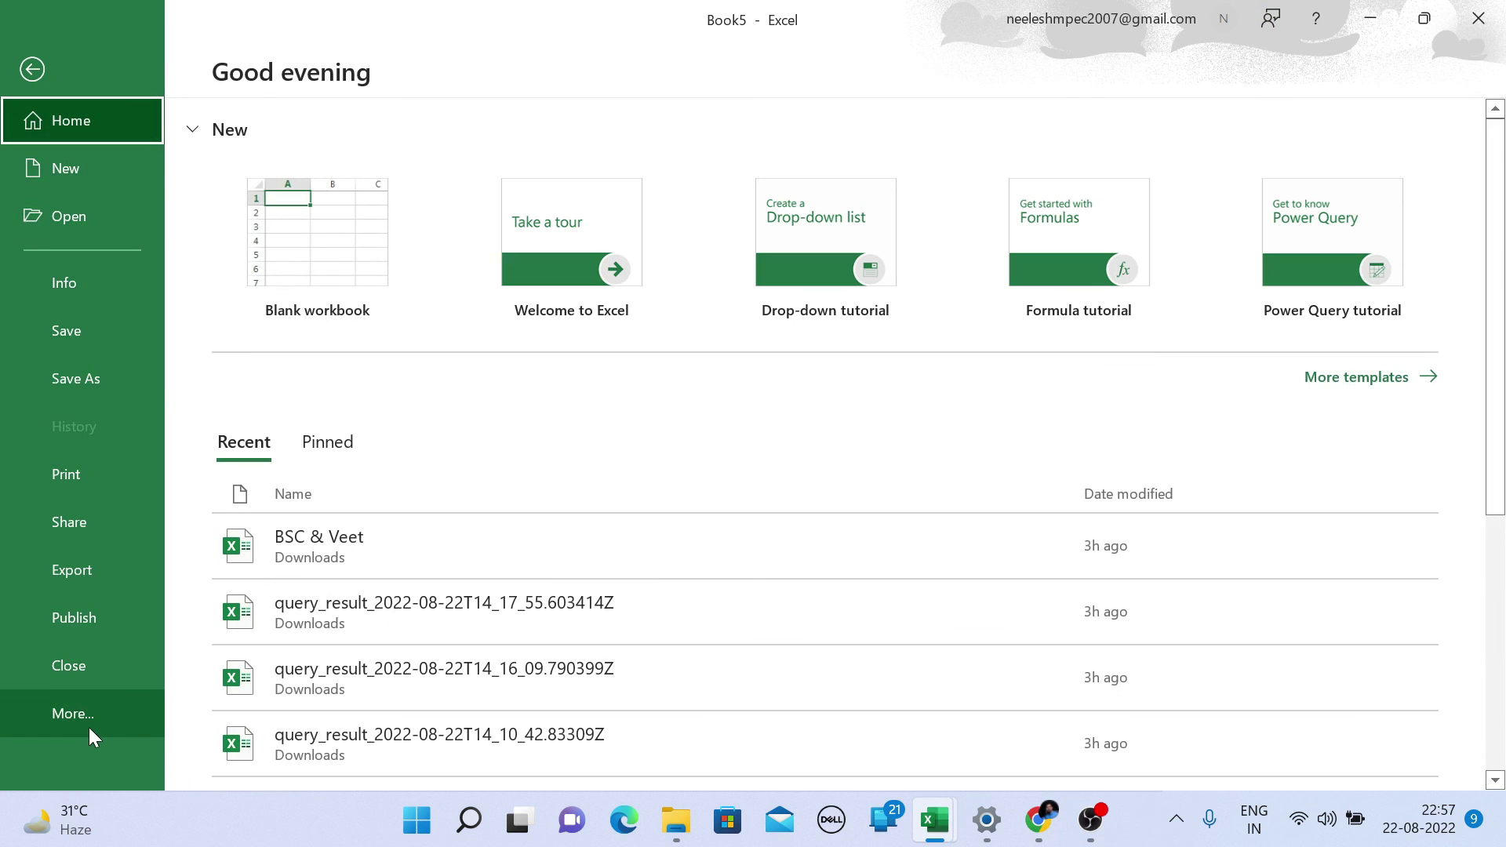
pyautogui.click(89, 735)
pyautogui.click(208, 716)
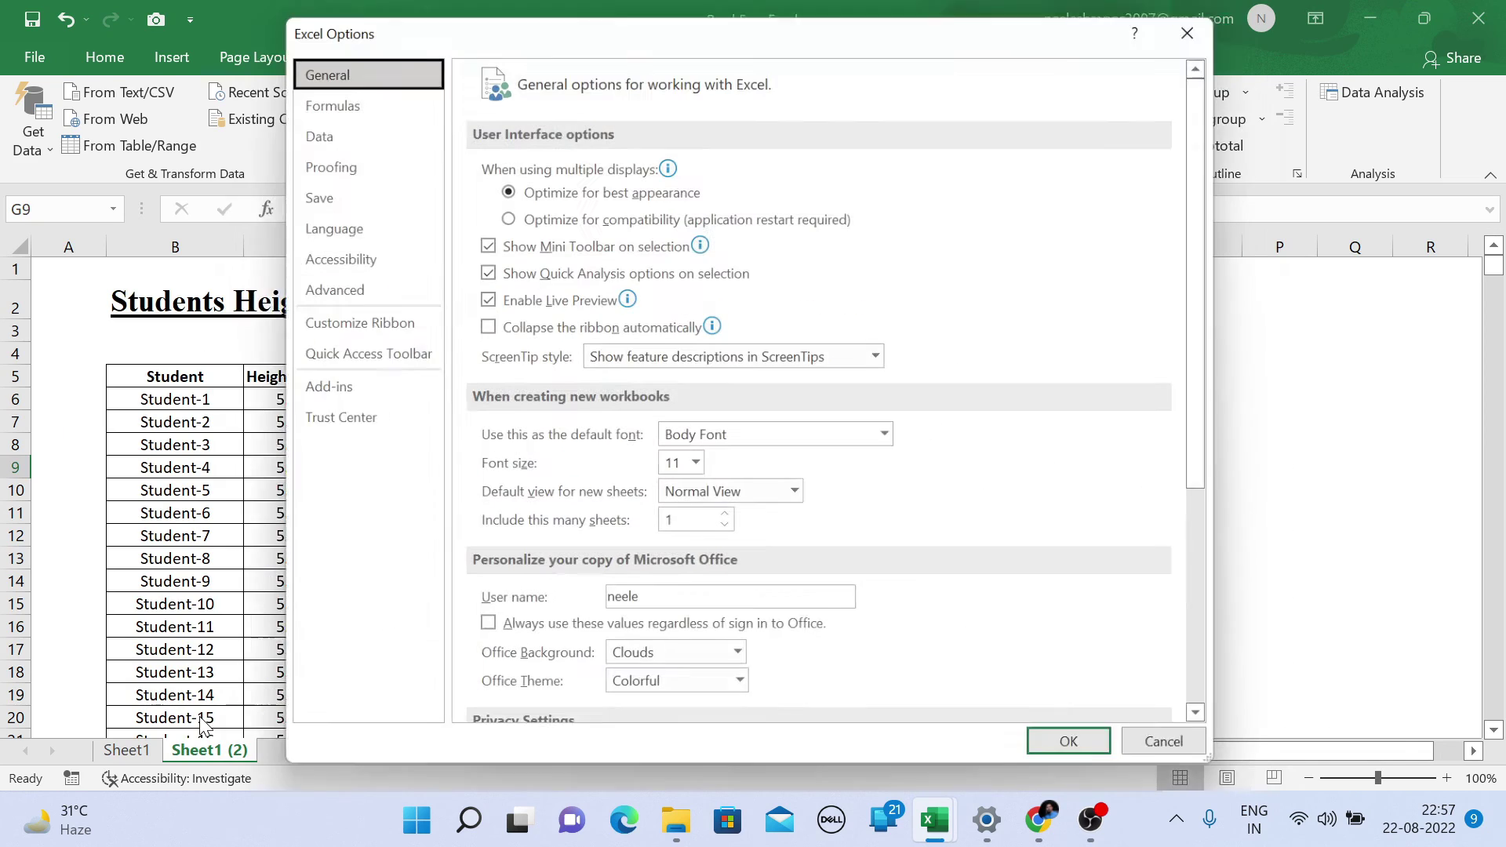
pyautogui.click(326, 389)
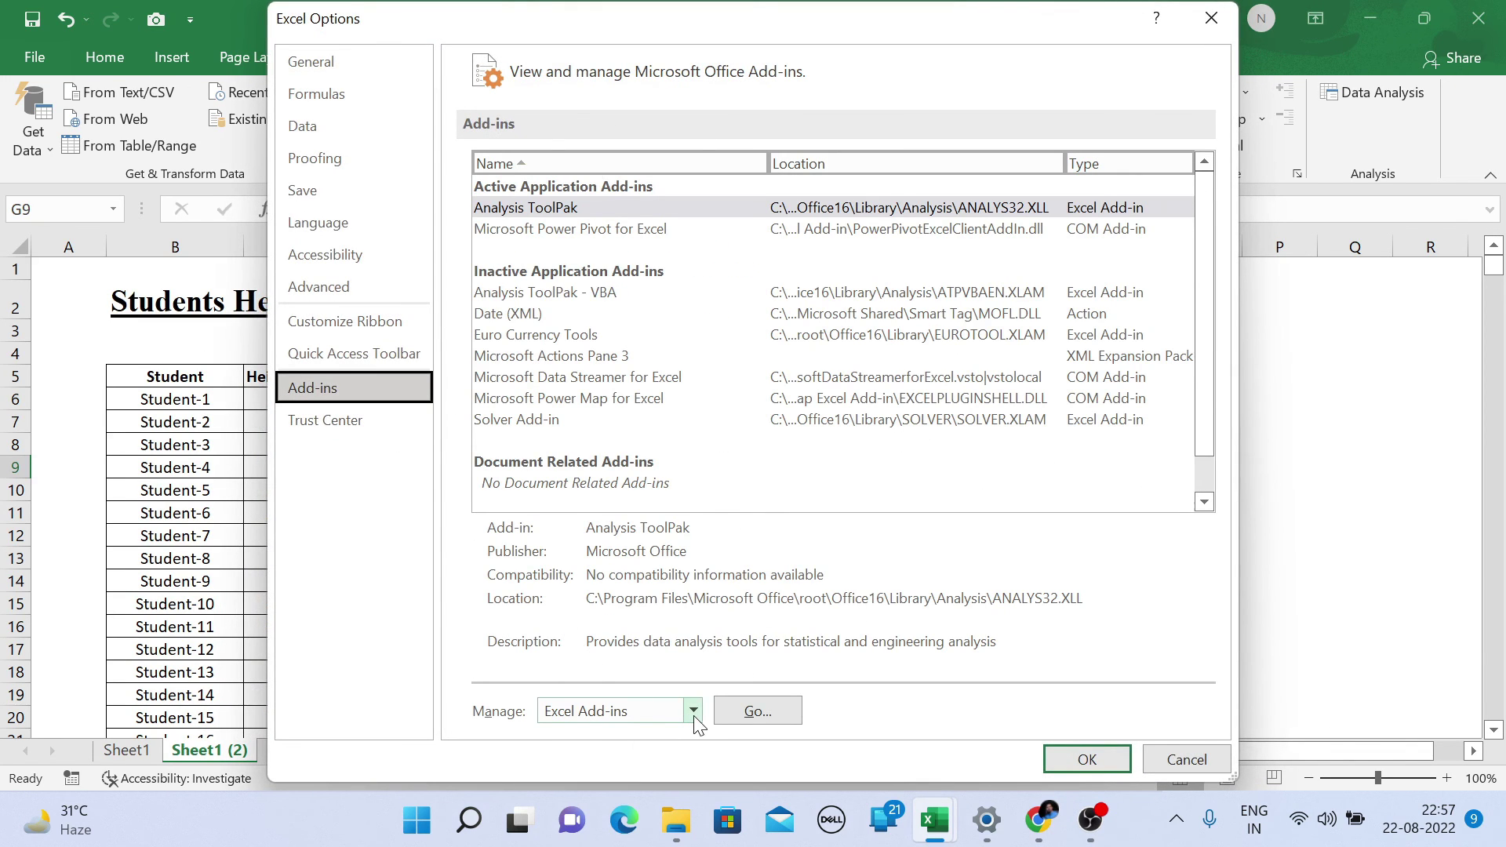
pyautogui.click(745, 715)
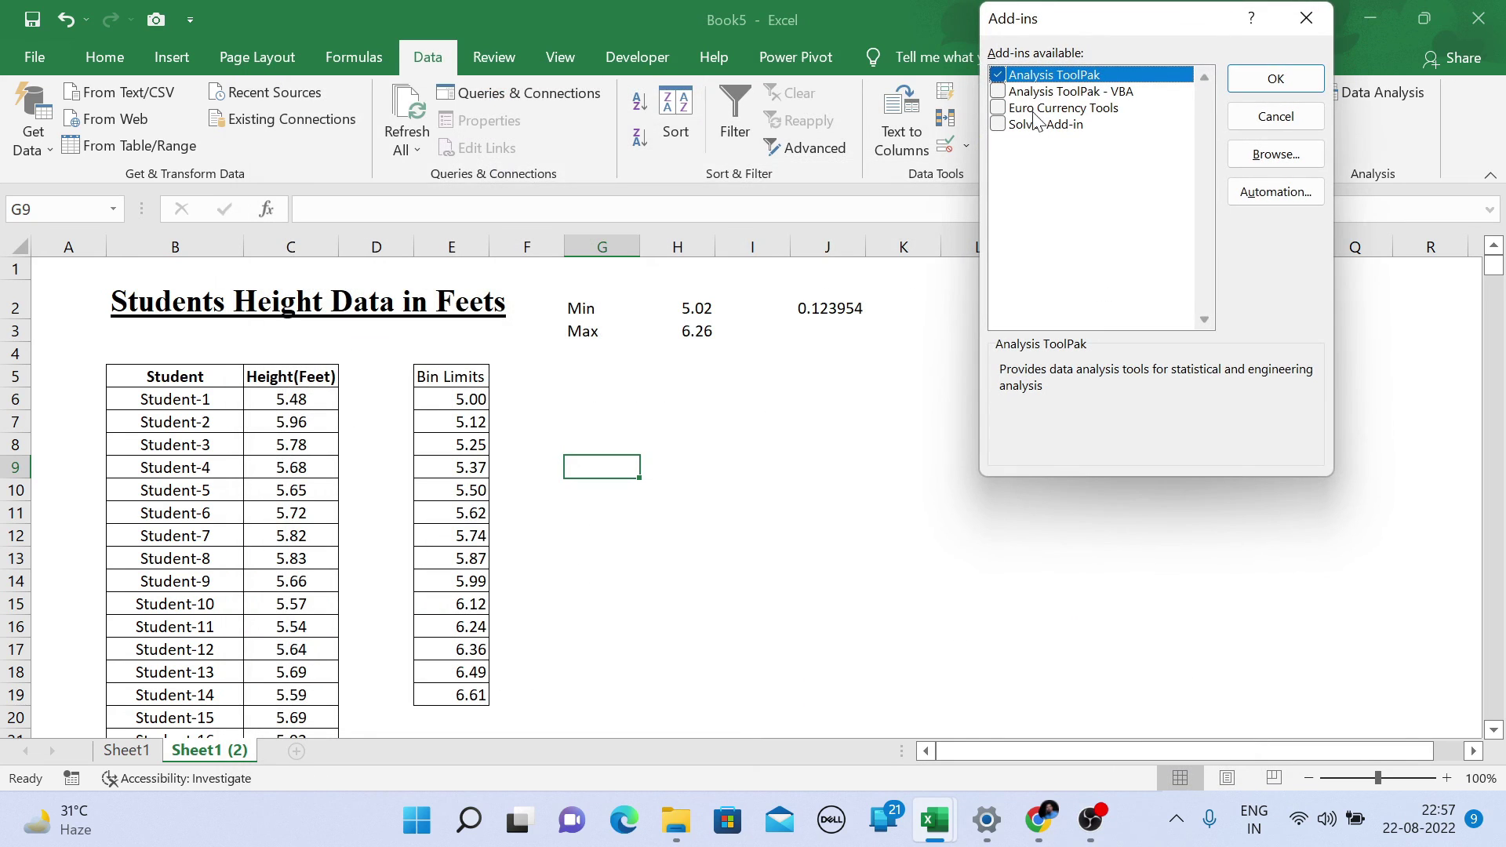
pyautogui.click(1266, 80)
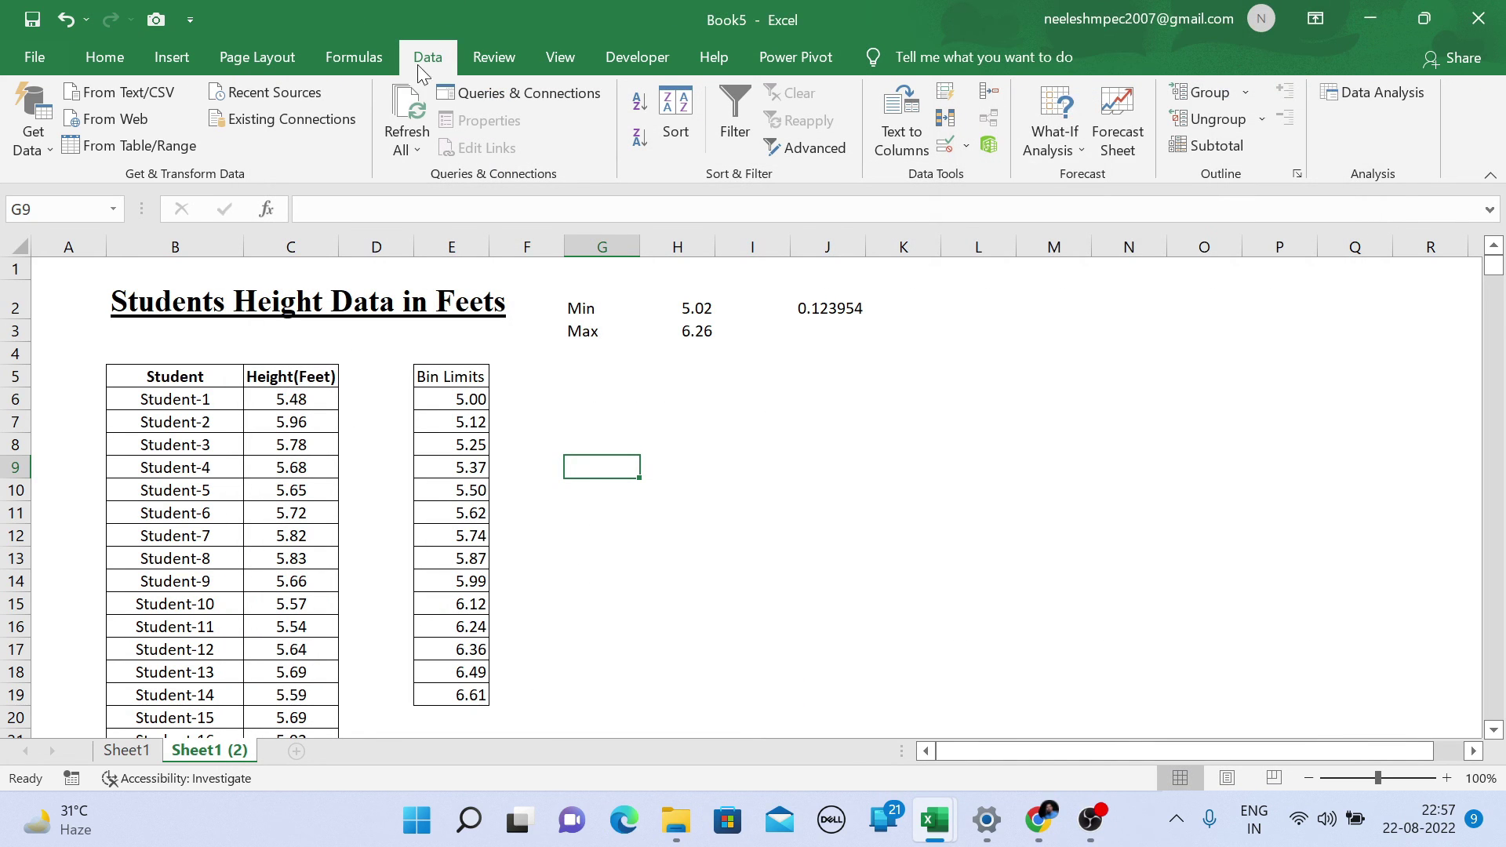
# - Start the Histogram tool from the Data Analysis tools
pyautogui.click(1382, 92)
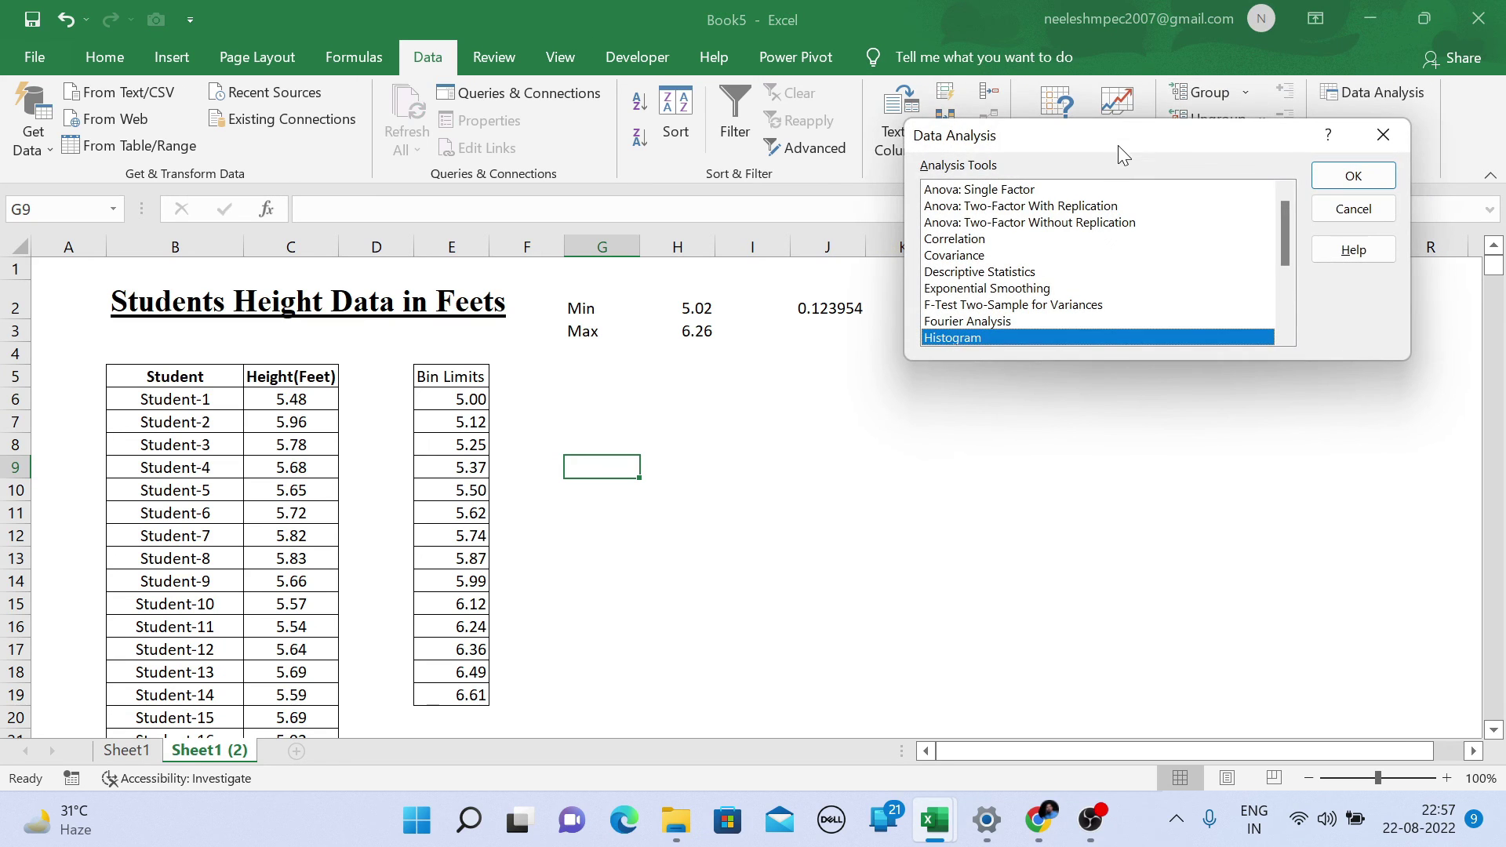
pyautogui.moveTo(1119, 146); pyautogui.dragTo(1129, 92)
pyautogui.scroll(-3, 1129, 164)
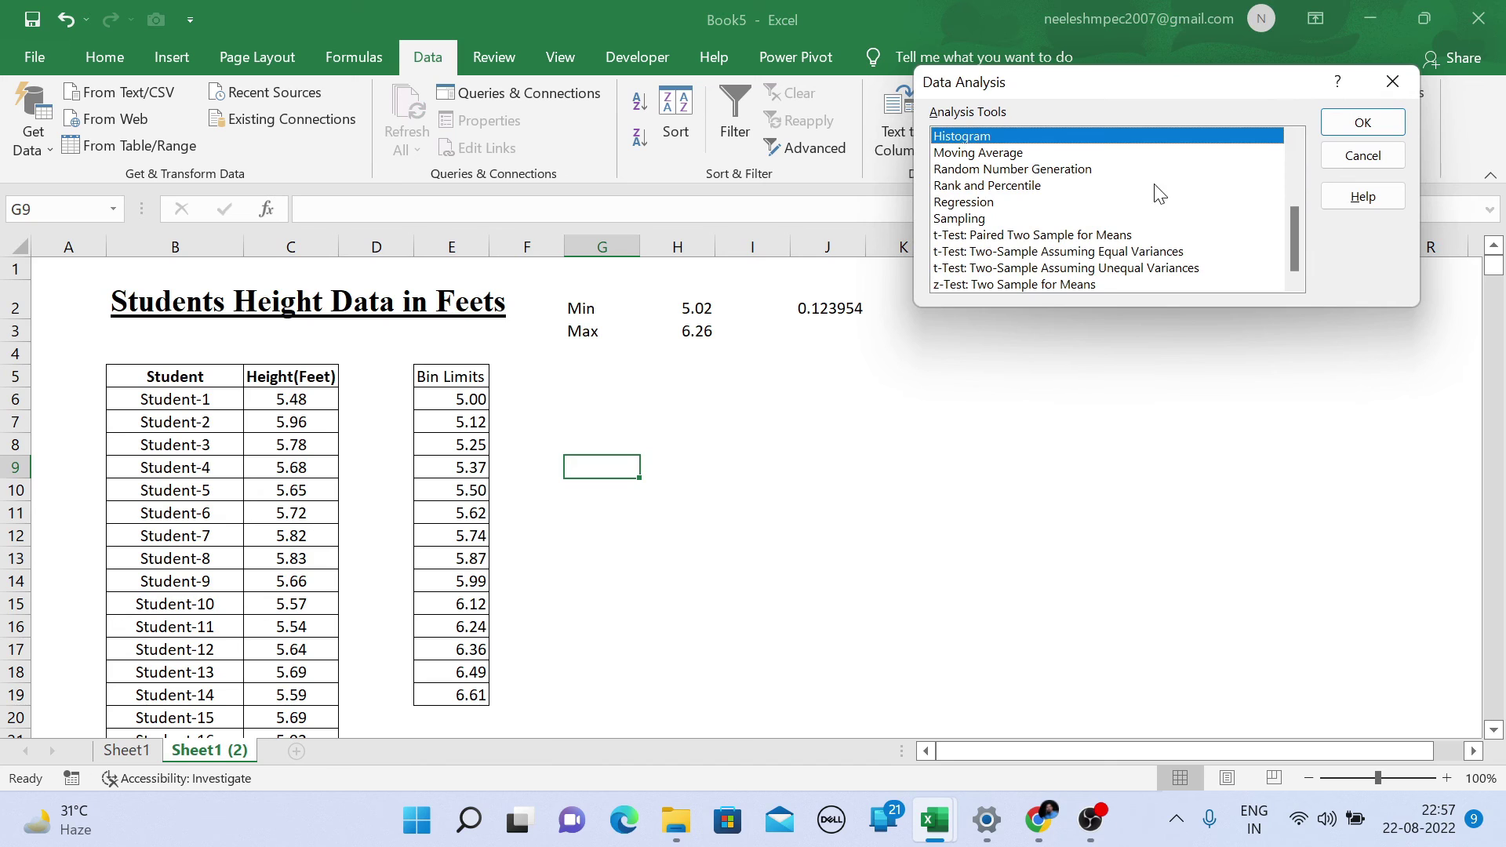
pyautogui.scroll(2, 941, 253)
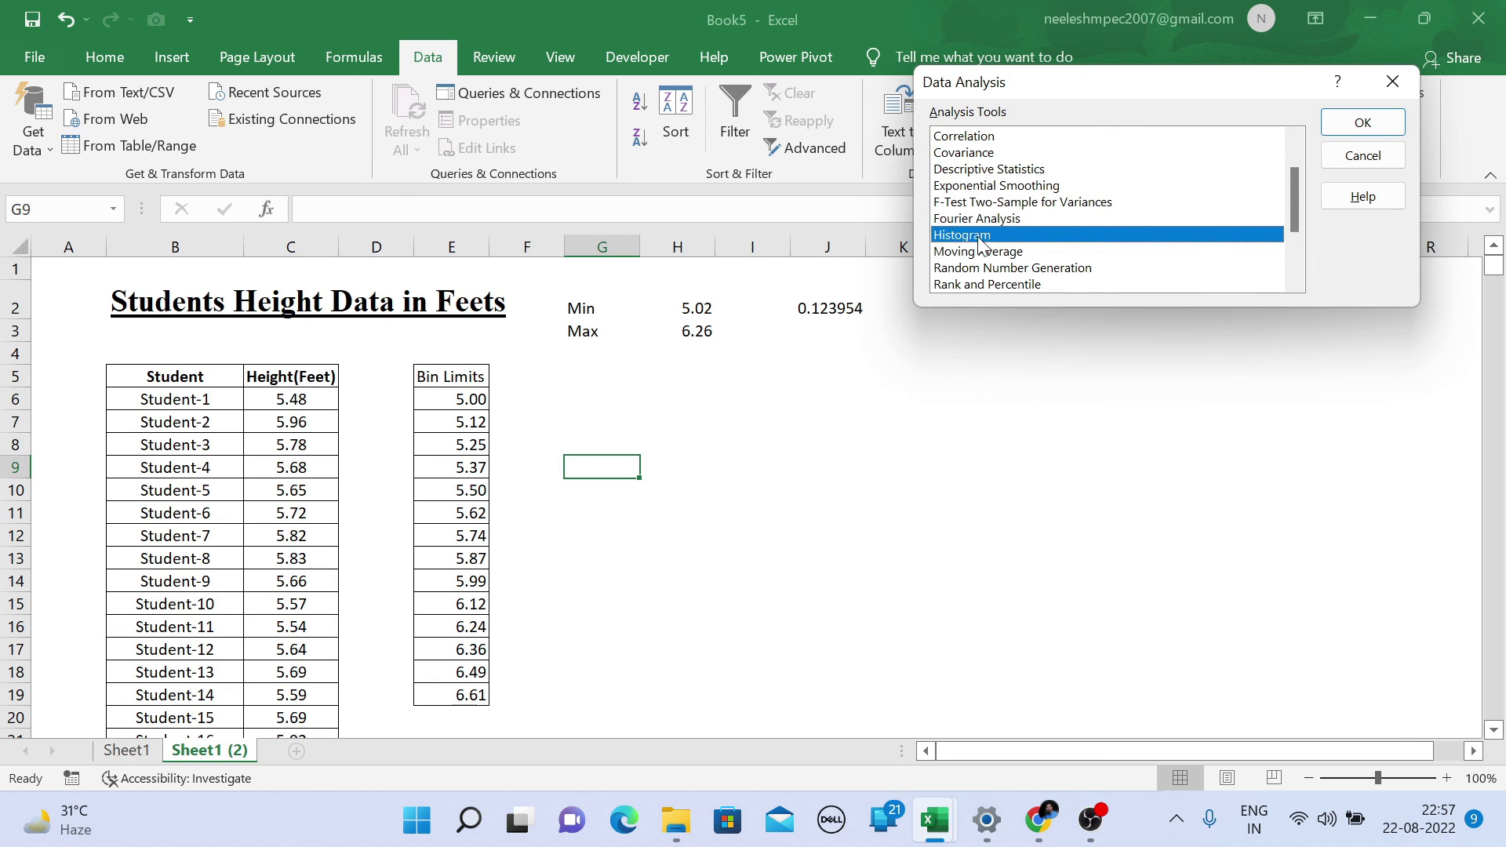
pyautogui.click(1355, 125)
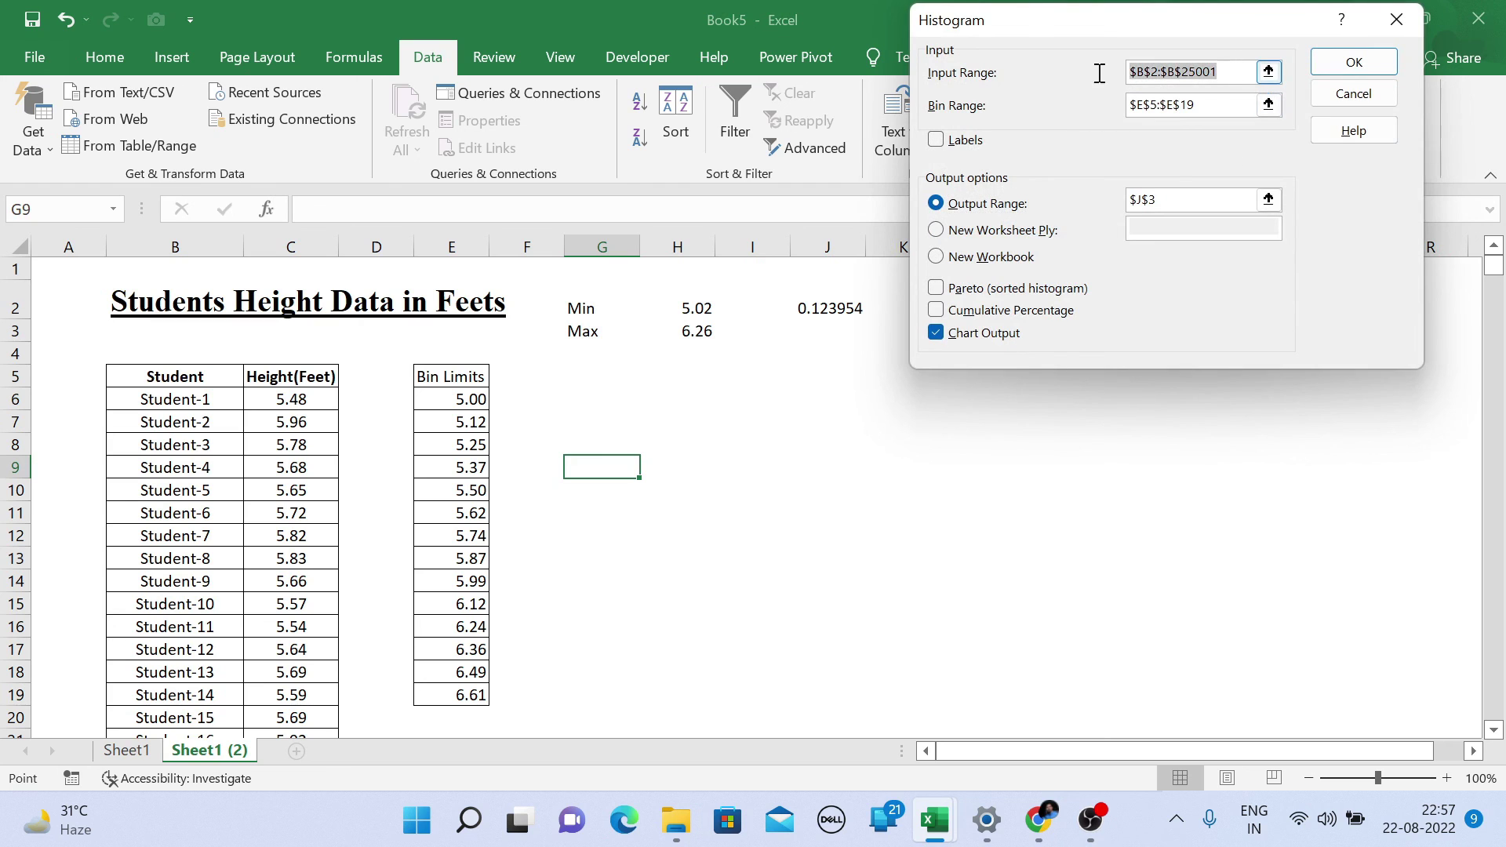
# - Replace the histogram's input range with $C$6:$C$25005 and its bin range with $E$6:$E$18
pyautogui.press('BackSpace')
pyautogui.click(1233, 97)
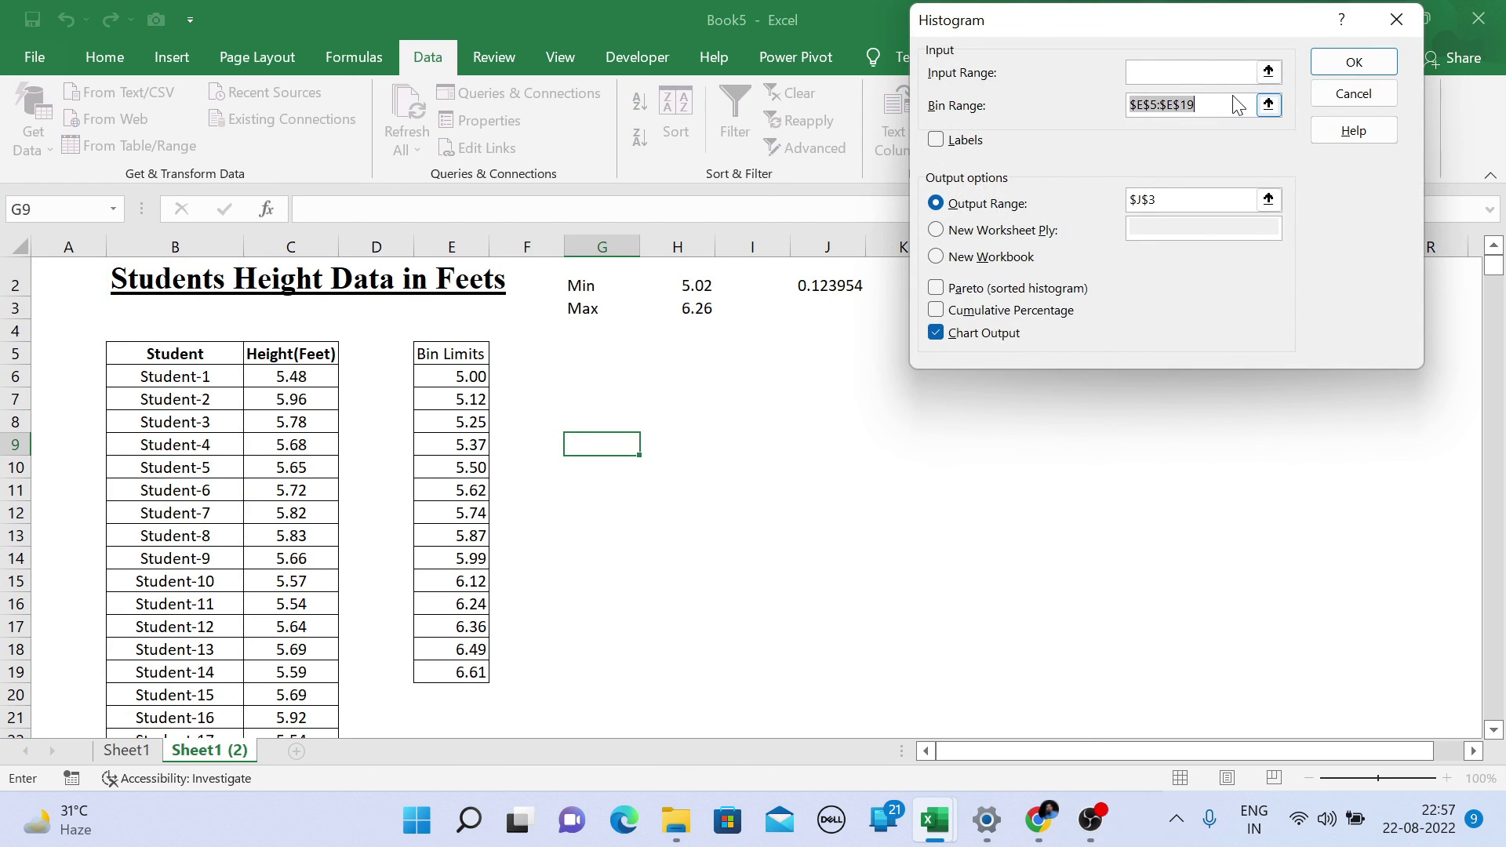
pyautogui.press('BackSpace')
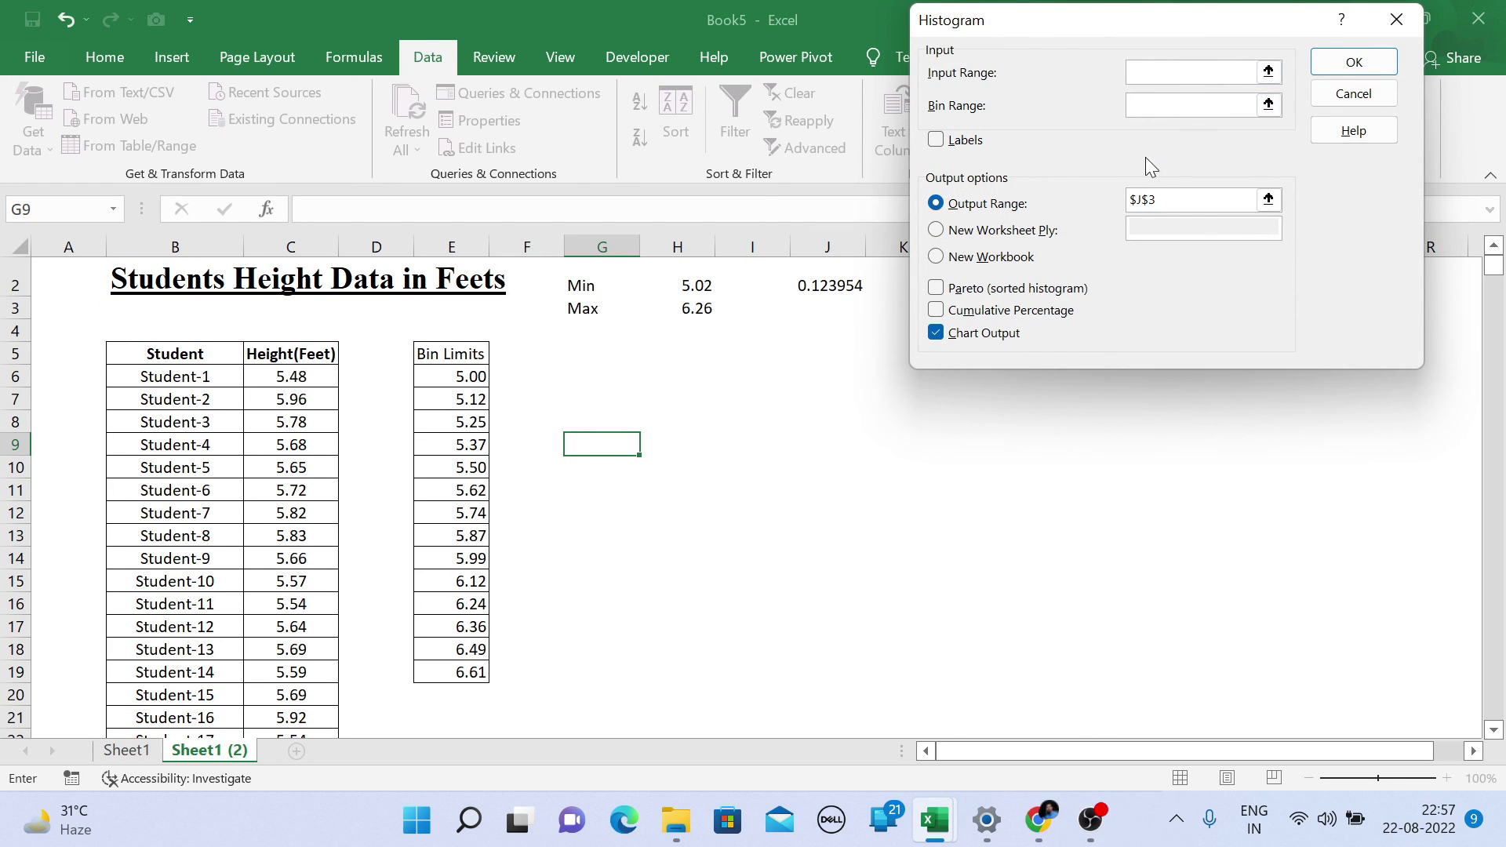
pyautogui.click(1195, 71)
pyautogui.click(308, 374)
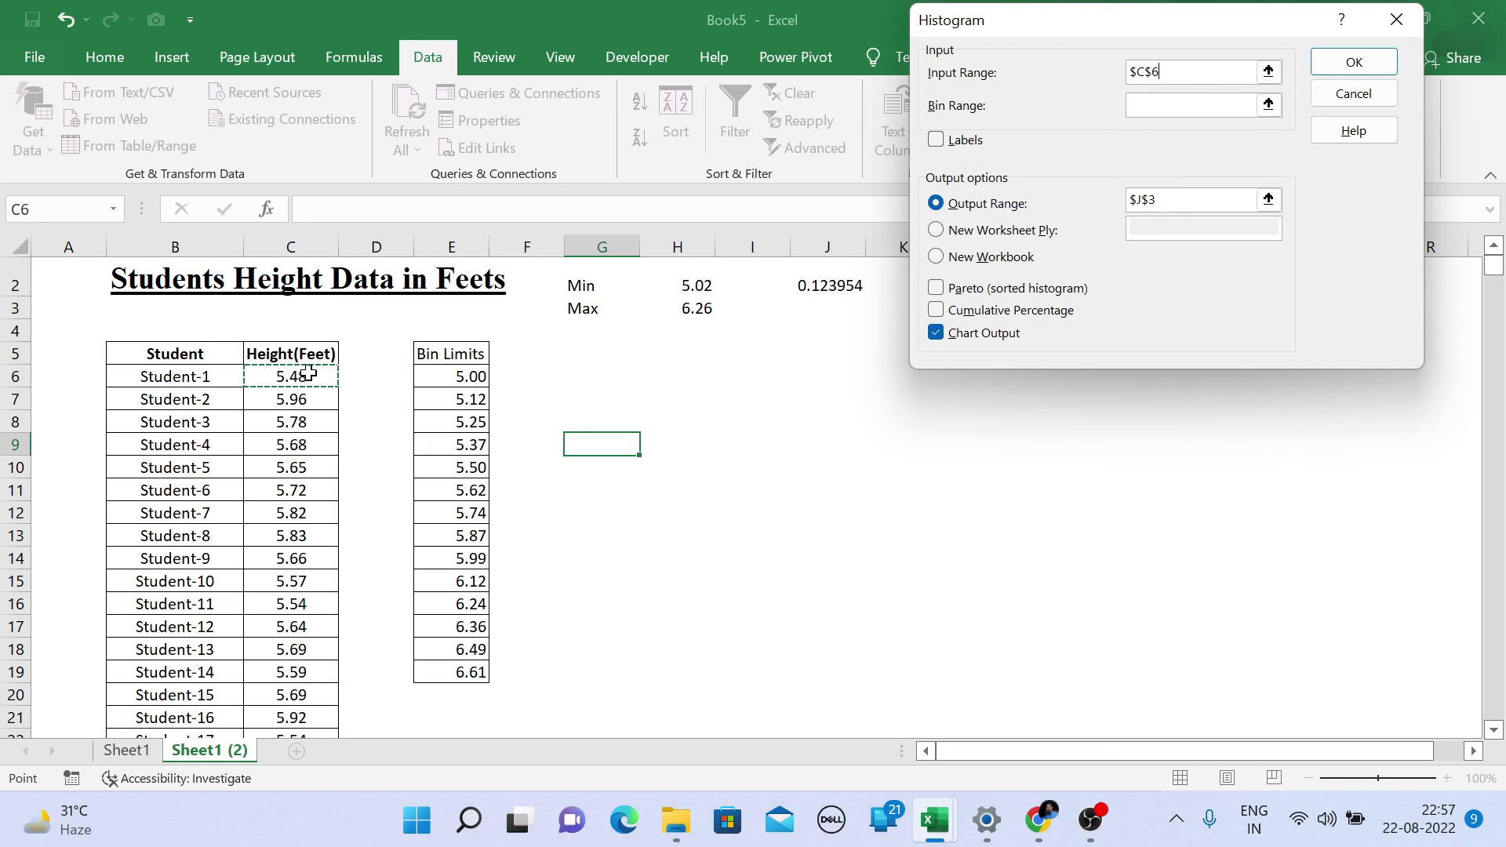
pyautogui.hotkey('ctrl', 'shift', 'Down')
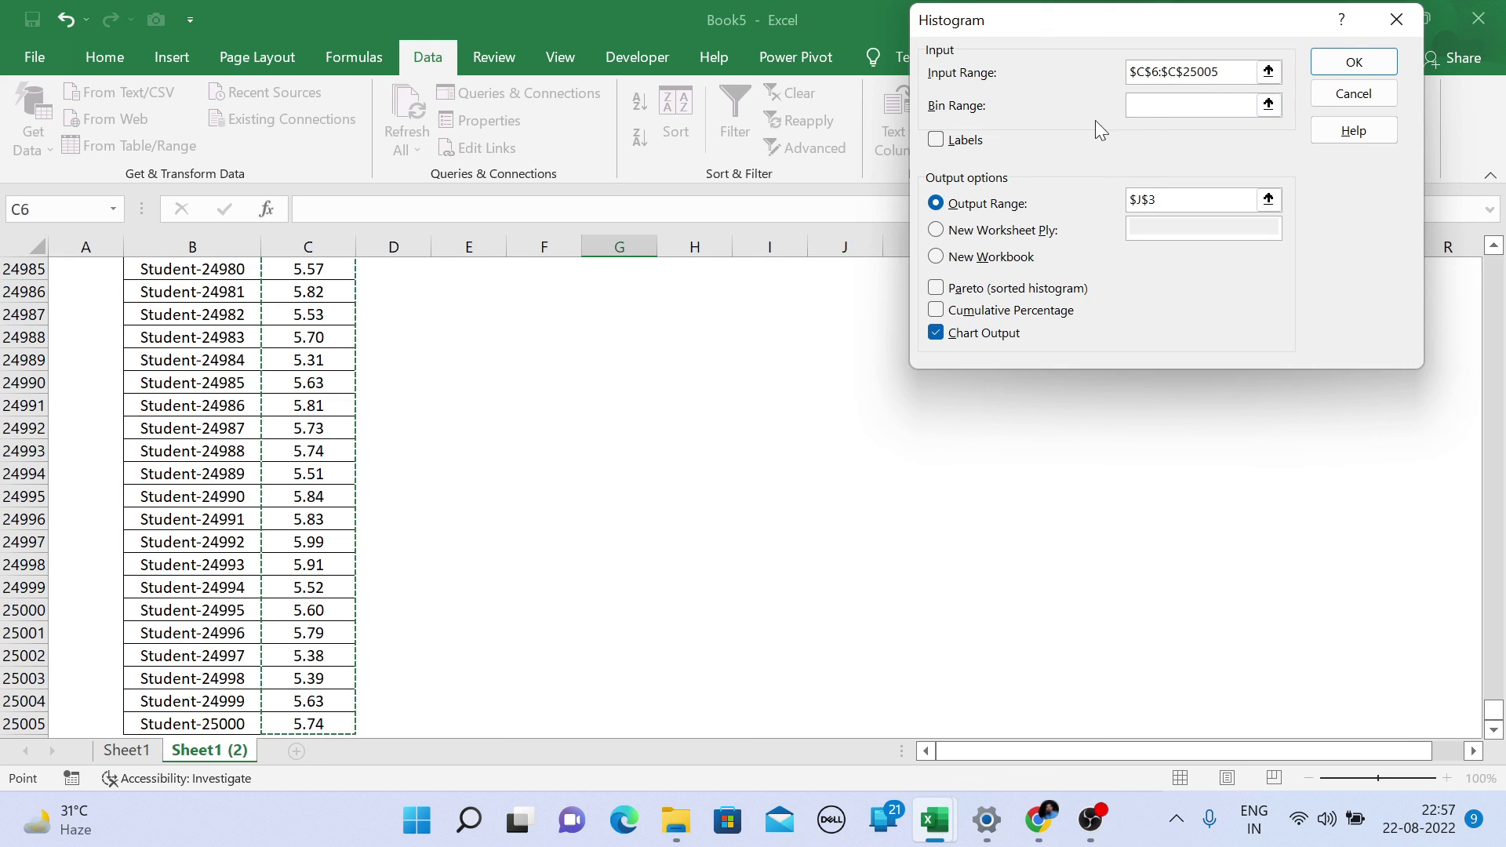
pyautogui.click(1149, 109)
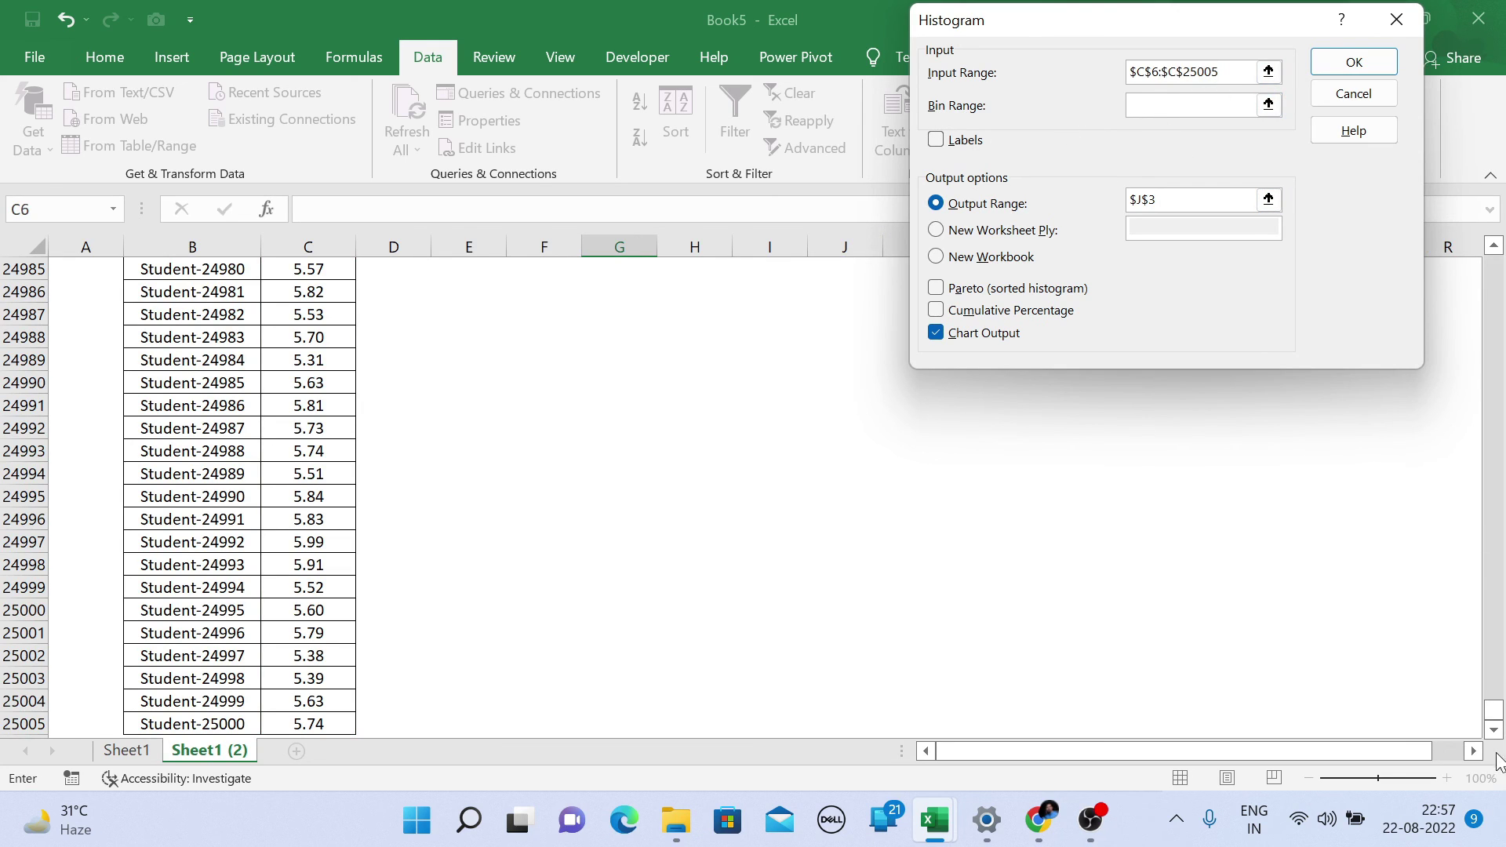
pyautogui.moveTo(1497, 723); pyautogui.dragTo(1494, 265)
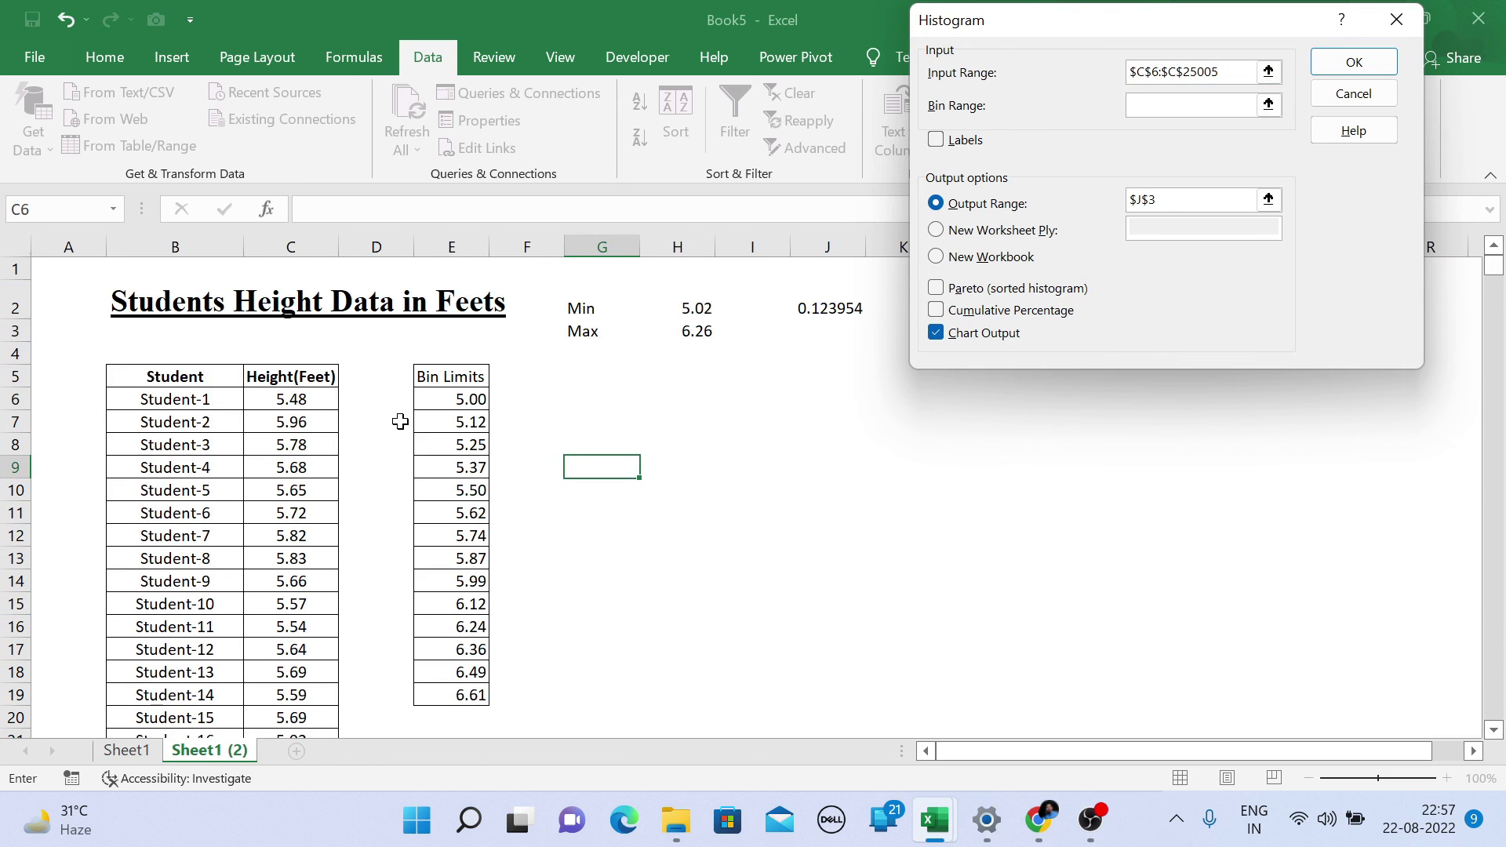
pyautogui.moveTo(441, 400); pyautogui.dragTo(461, 671)
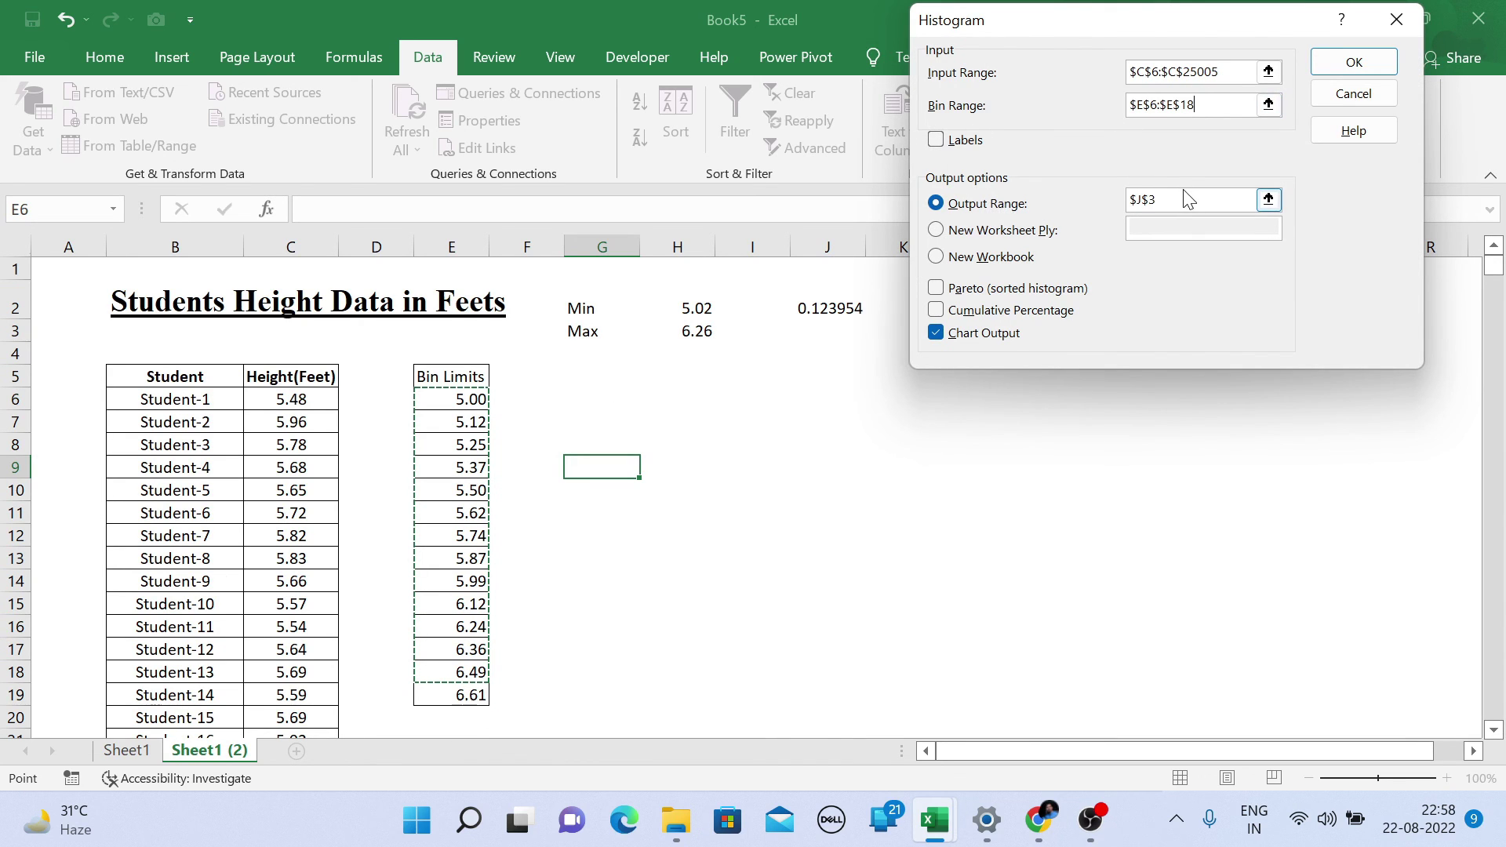
# - Set the histogram's output range to $G$5, turn off chart output and generate the frequency table
pyautogui.moveTo(1185, 201); pyautogui.dragTo(1085, 200)
pyautogui.press('BackSpace')
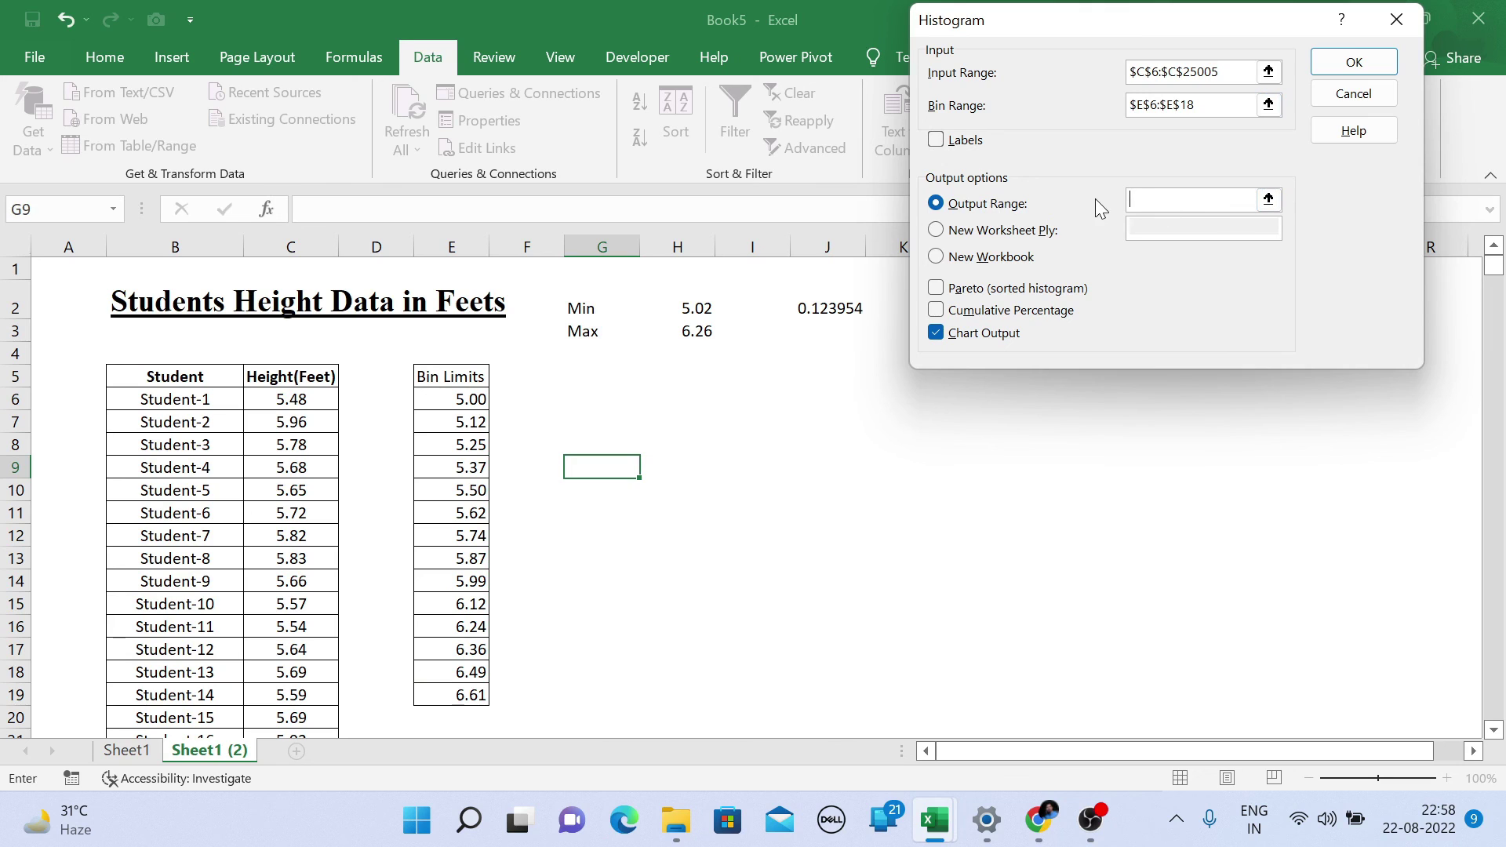
pyautogui.click(596, 369)
pyautogui.click(936, 334)
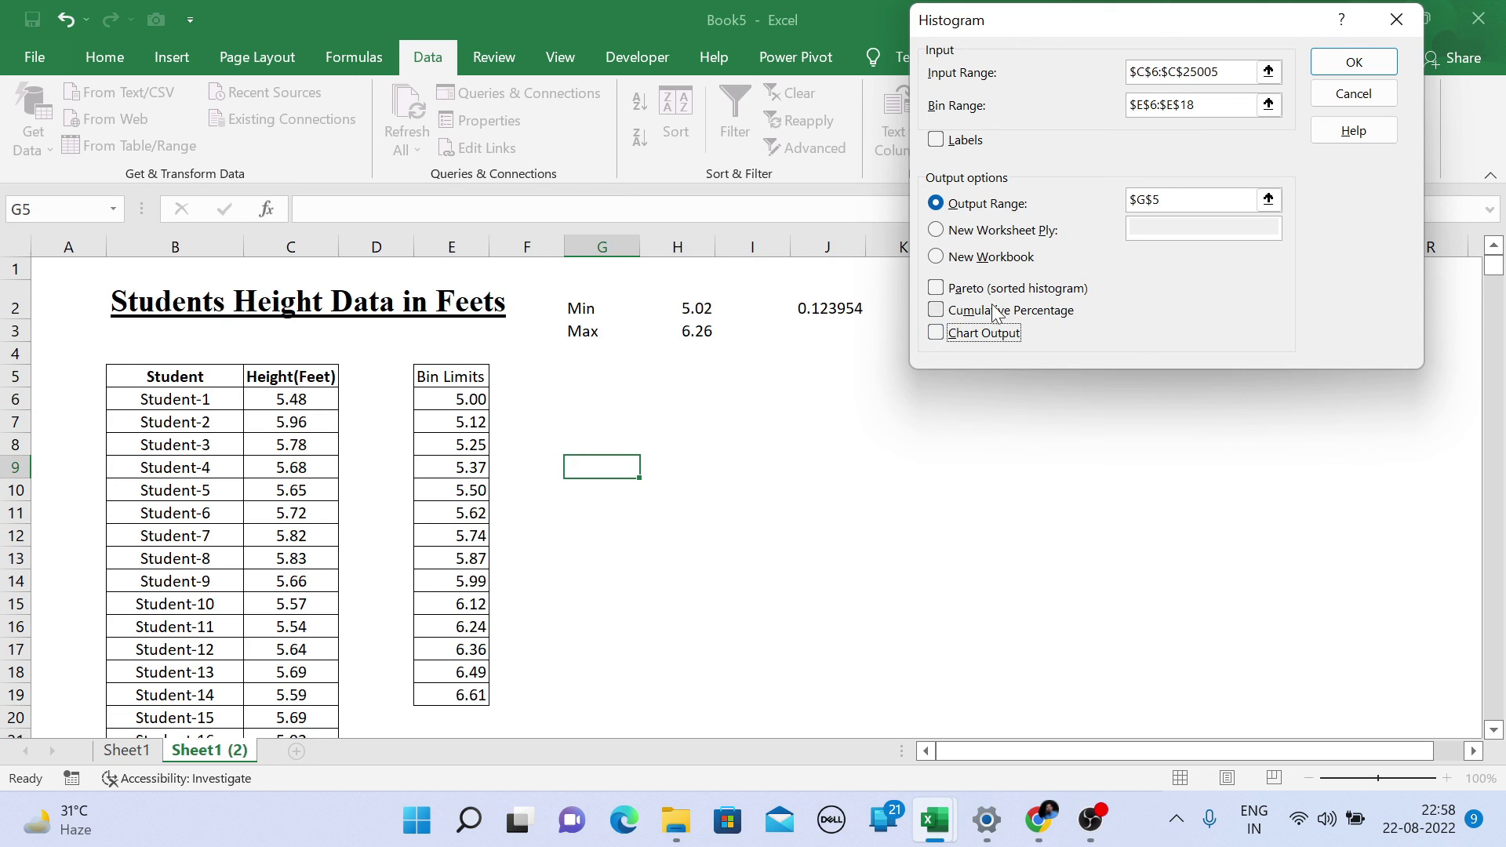
pyautogui.click(1361, 66)
pyautogui.click(920, 502)
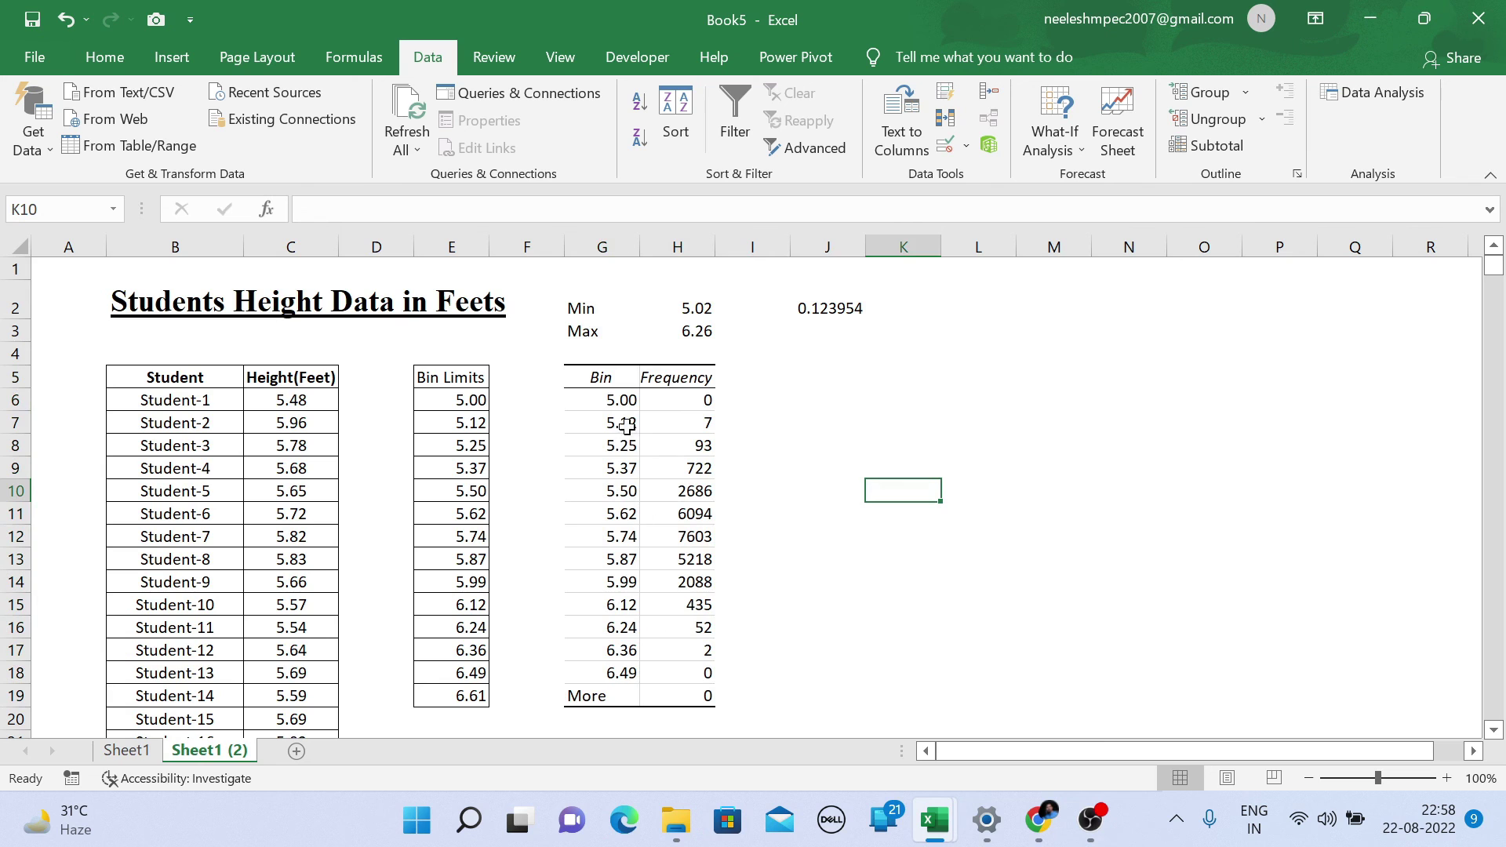
# - Insert a scatter chart with smooth lines and no markers from the Frequency column, H5:H18
pyautogui.moveTo(600, 379)
pyautogui.mouseDown()
pyautogui.moveTo(696, 379)
pyautogui.moveTo(697, 675)
pyautogui.mouseUp()
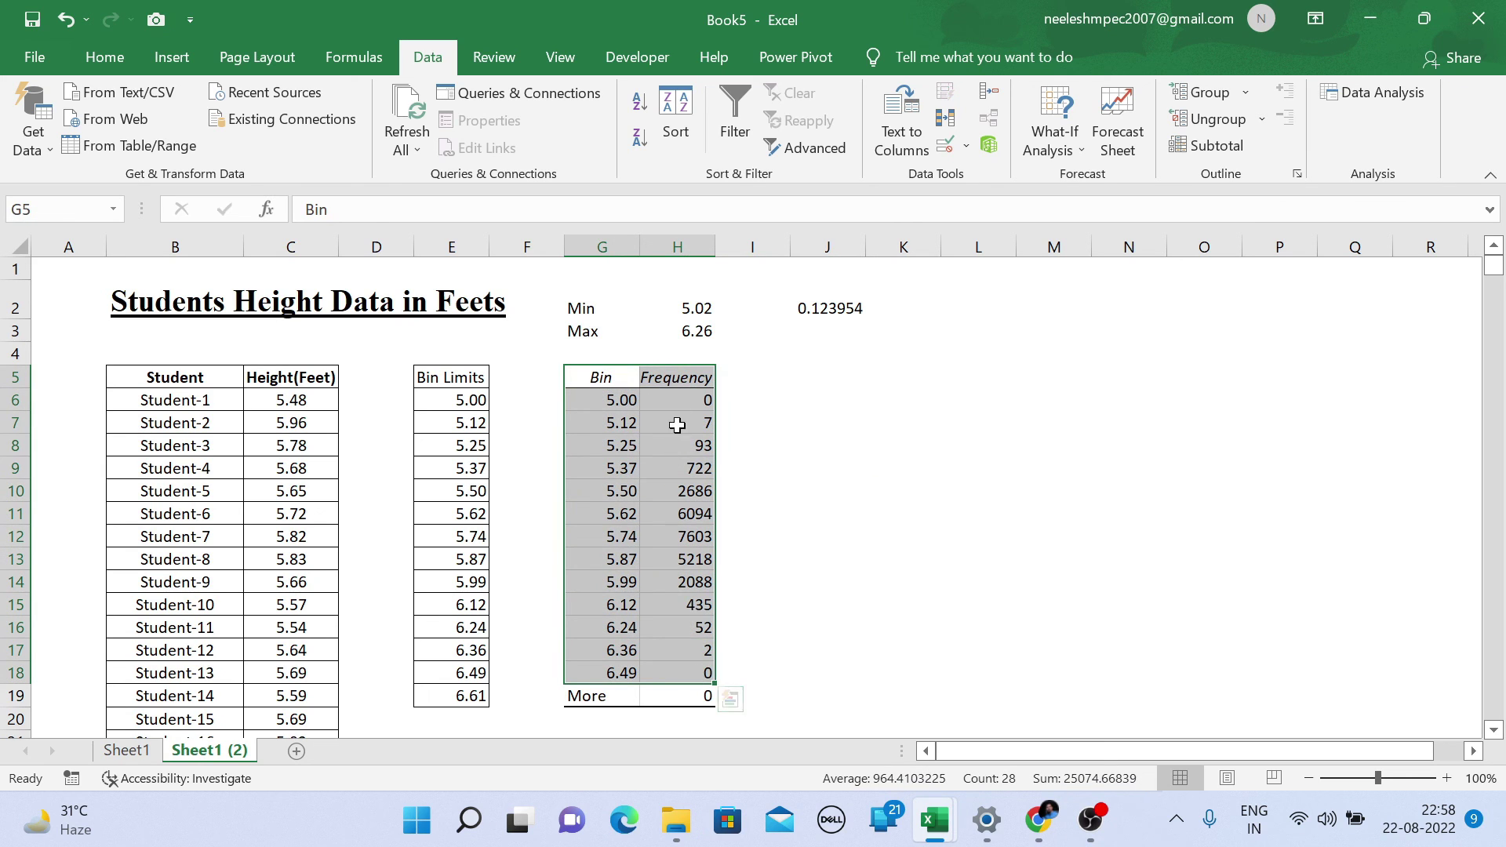
pyautogui.moveTo(677, 378); pyautogui.dragTo(716, 673)
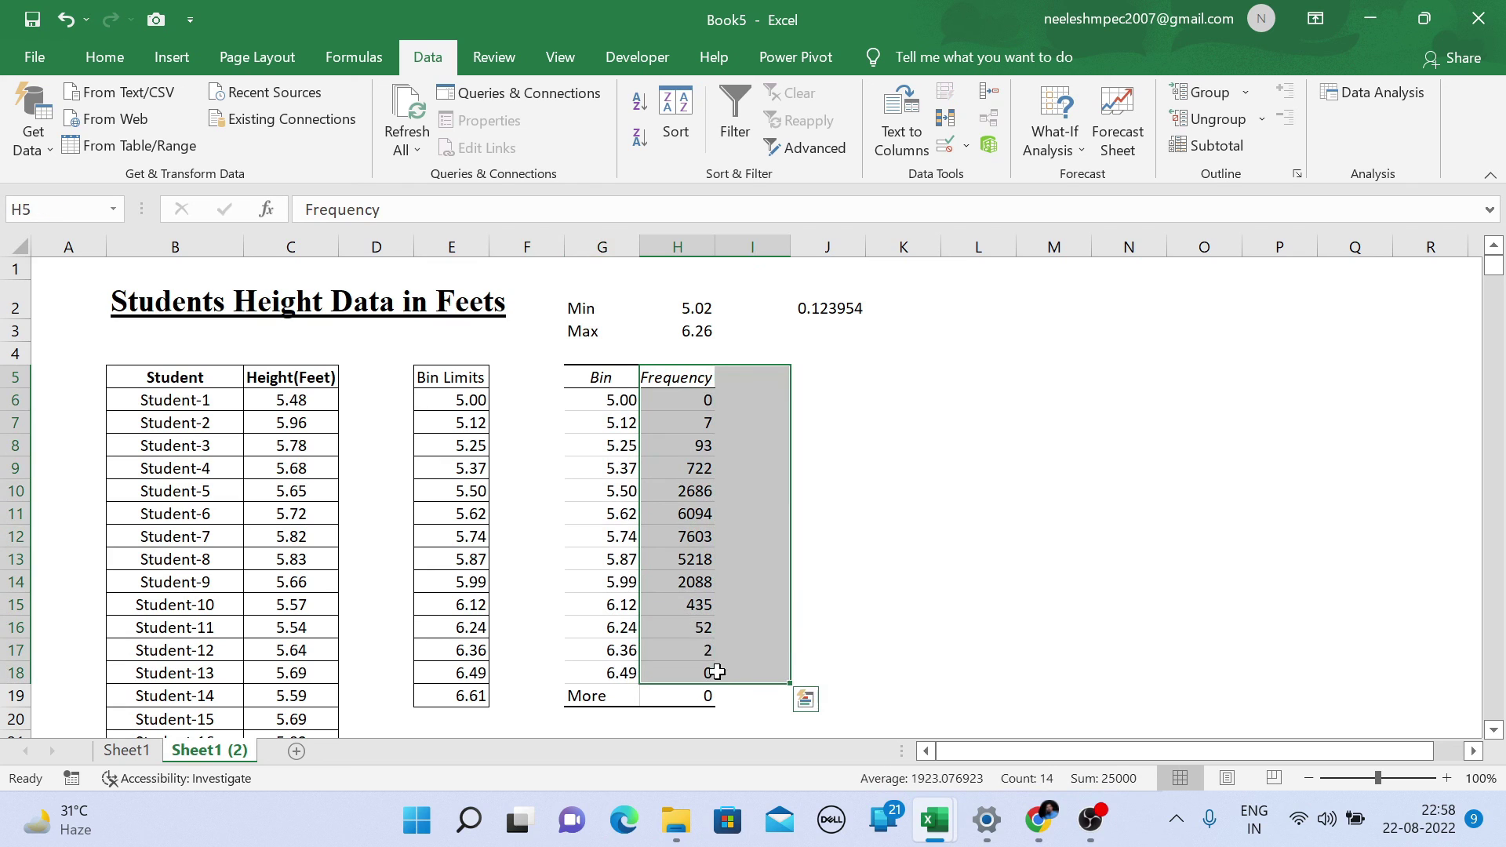
pyautogui.hotkey('shift', 'Left')
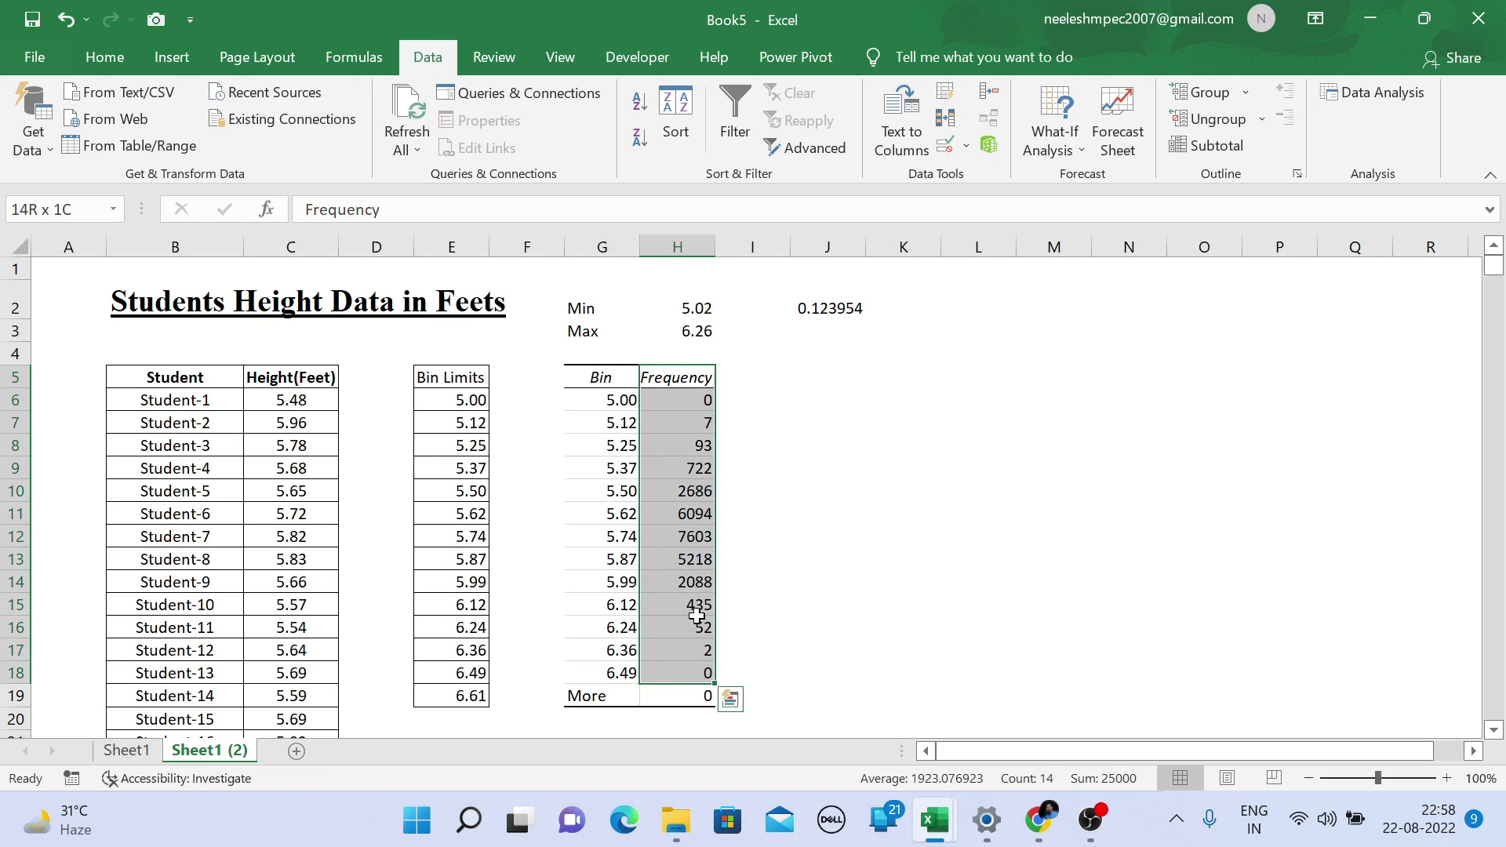
pyautogui.click(171, 56)
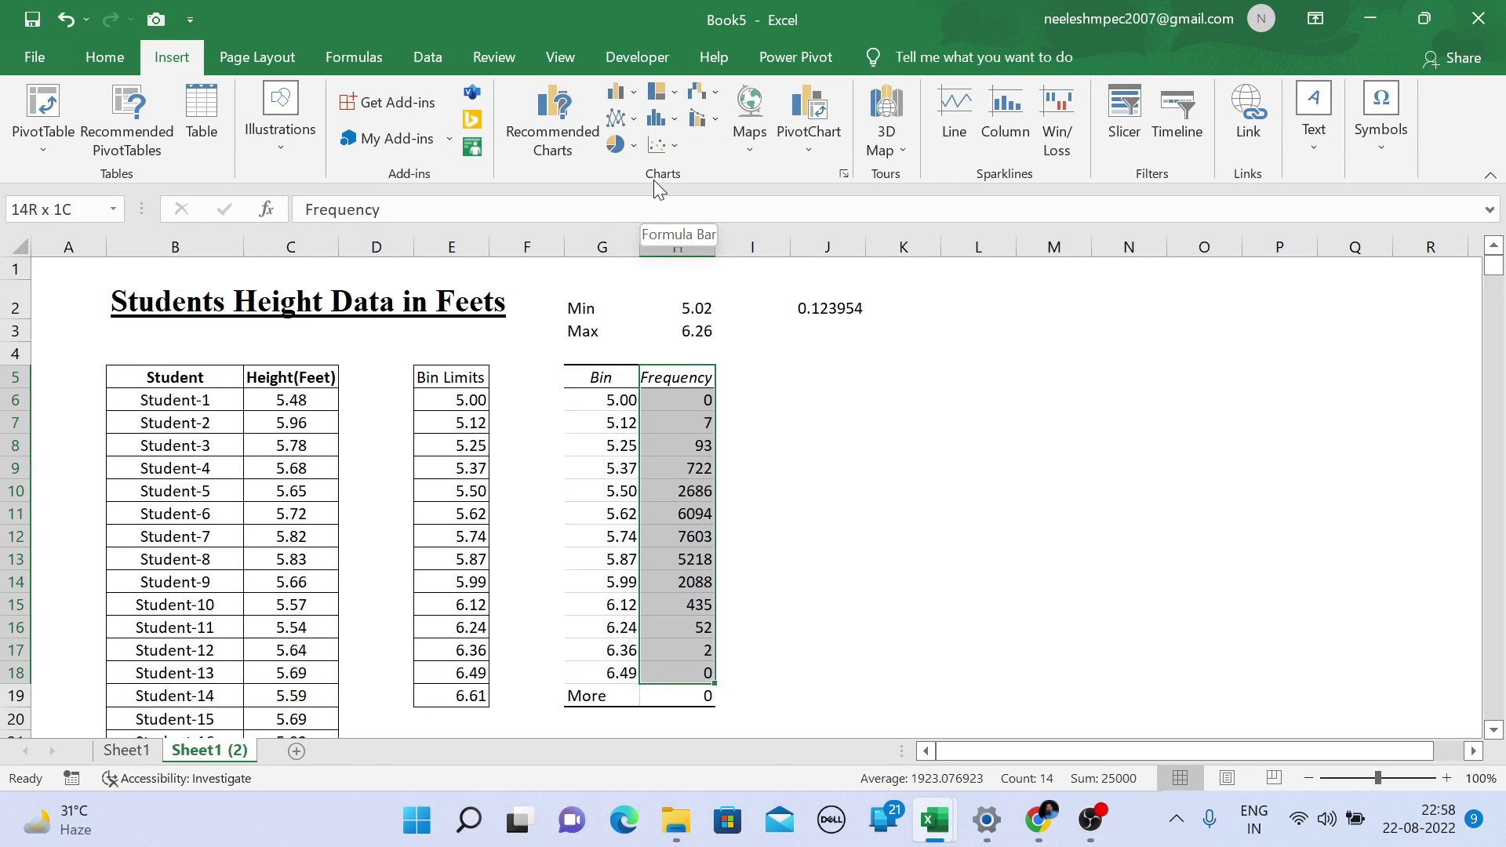
pyautogui.click(621, 91)
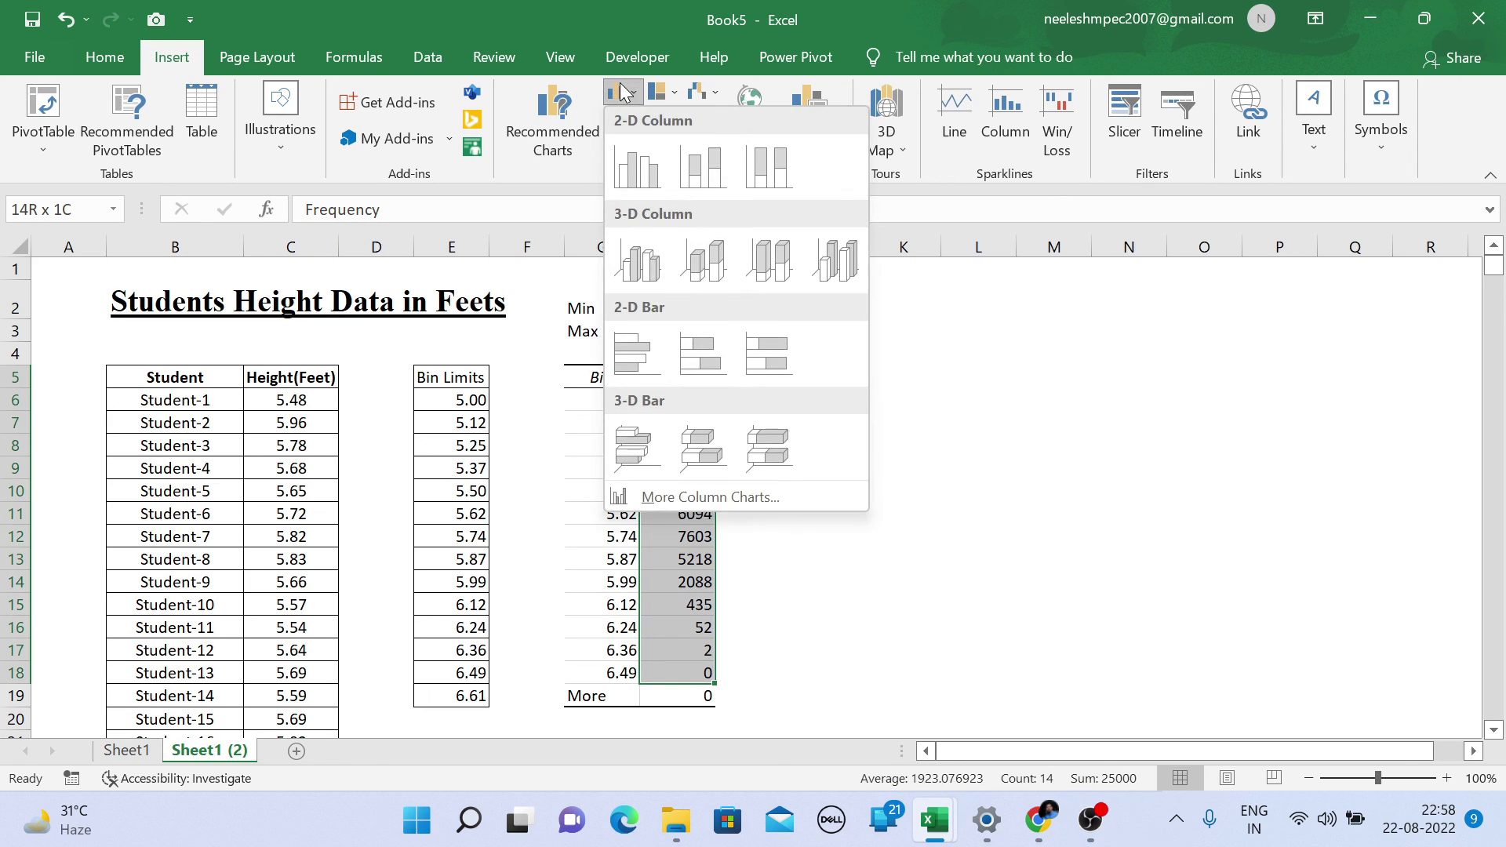
pyautogui.click(537, 186)
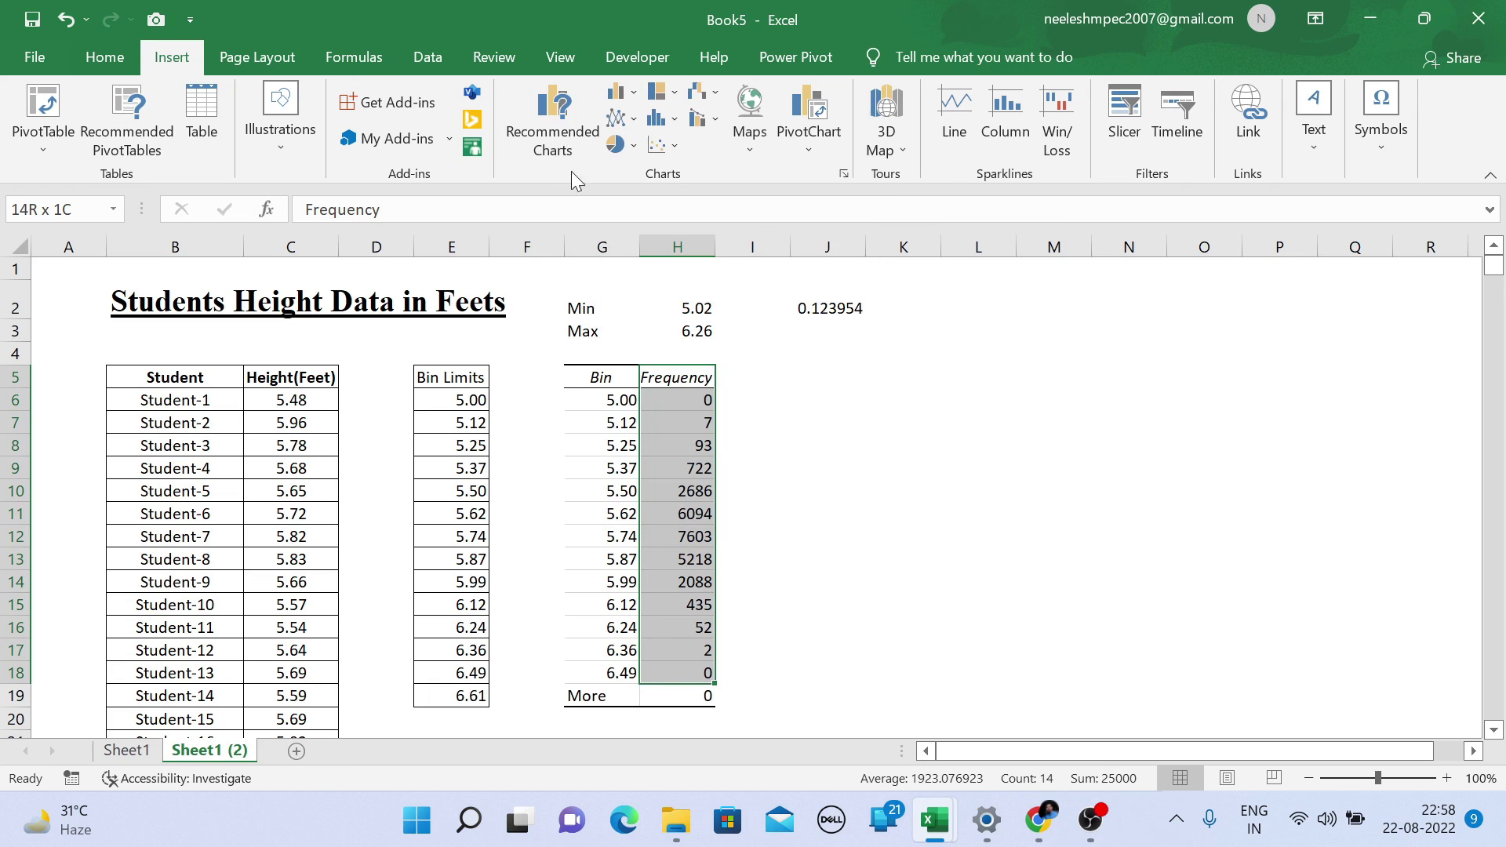
pyautogui.click(665, 141)
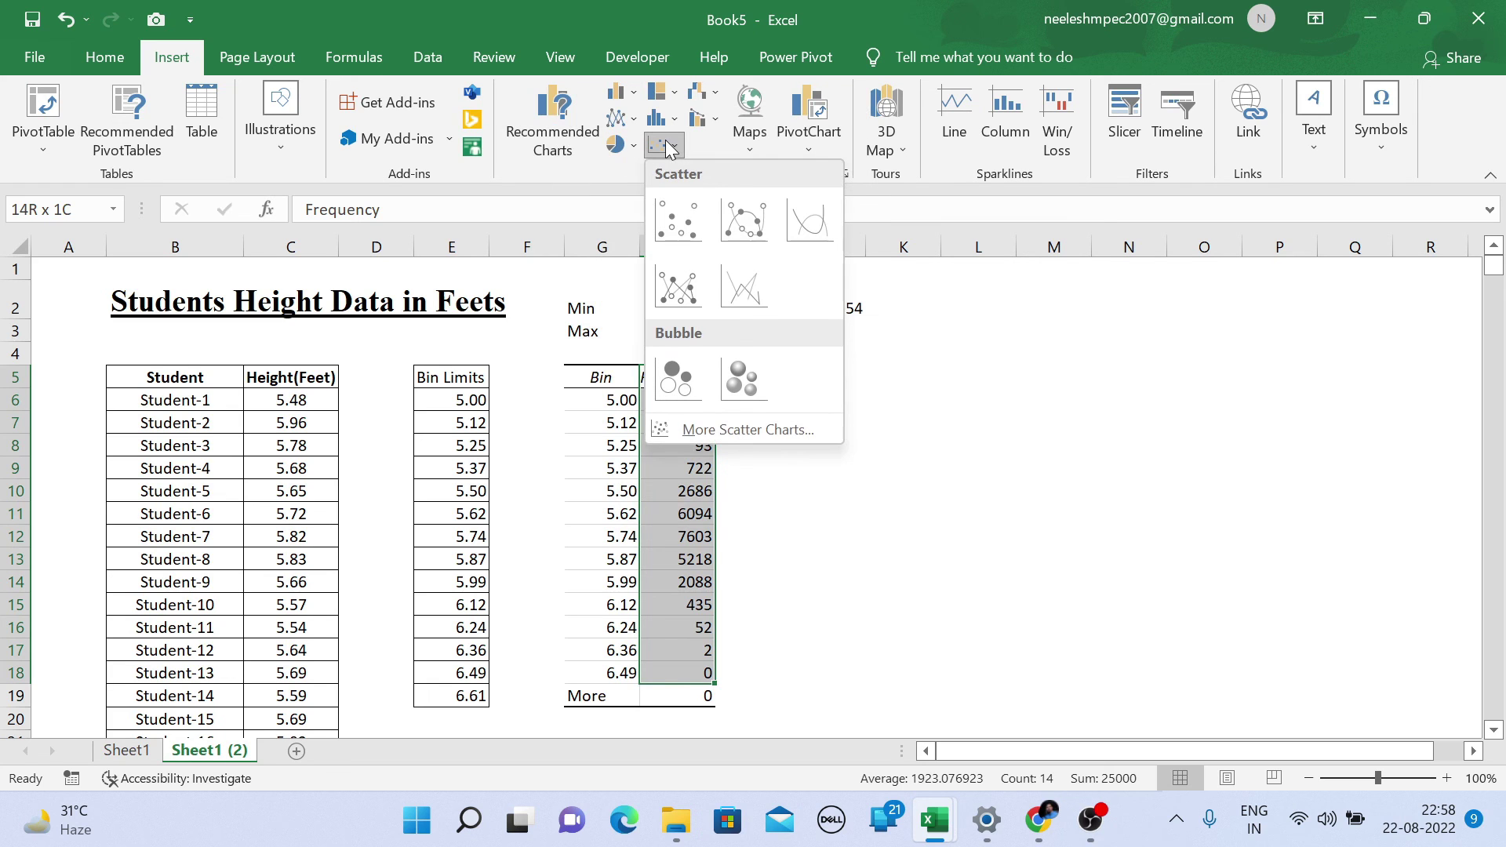
pyautogui.click(808, 205)
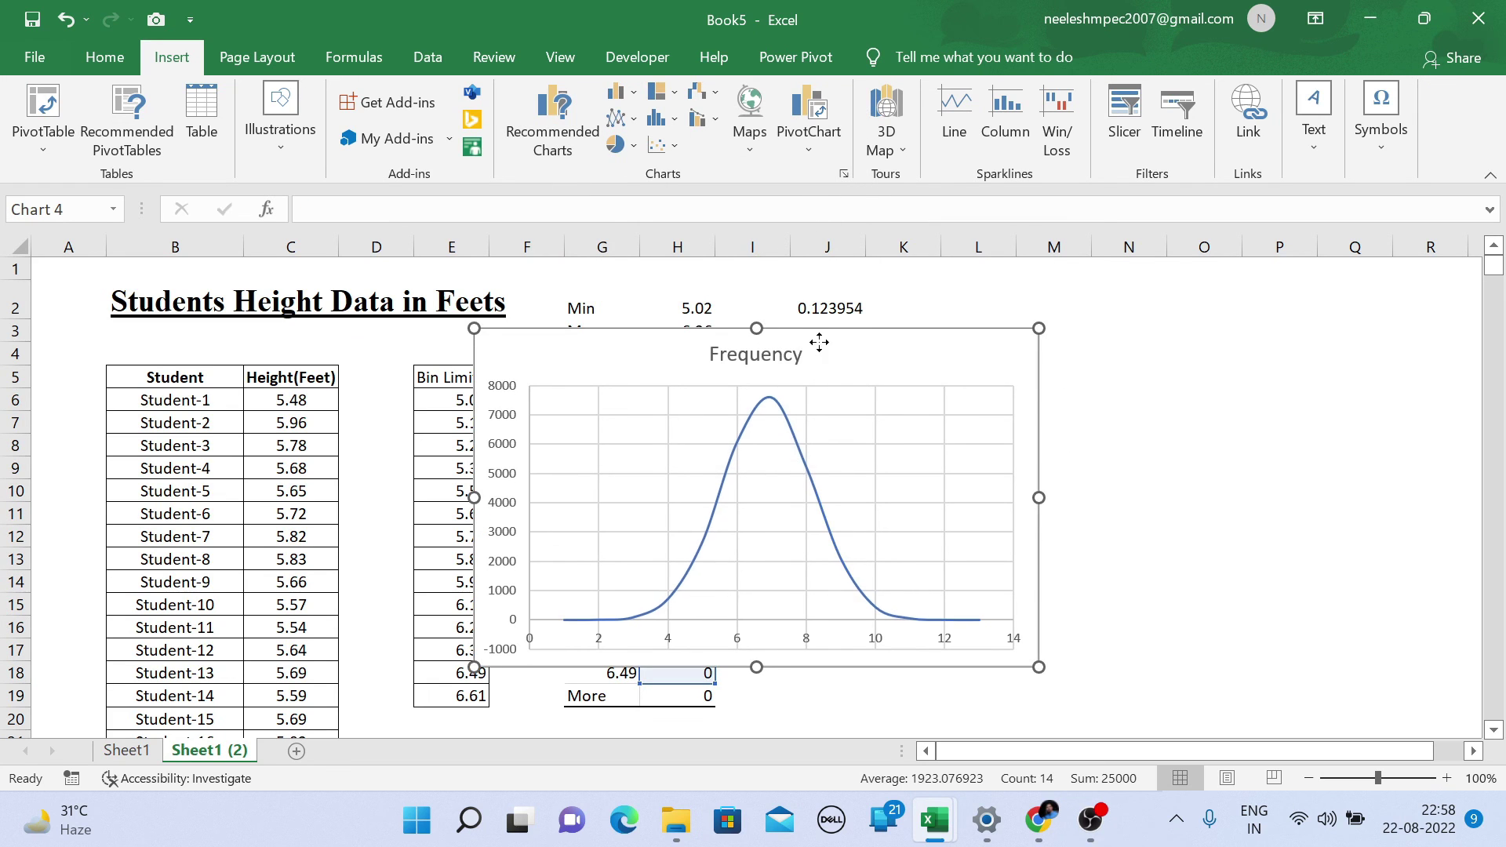
# - Move the Frequency chart beside the frequency table, starting around column J, and apply the dark chart style with the glowing line
pyautogui.moveTo(826, 337); pyautogui.dragTo(1092, 350)
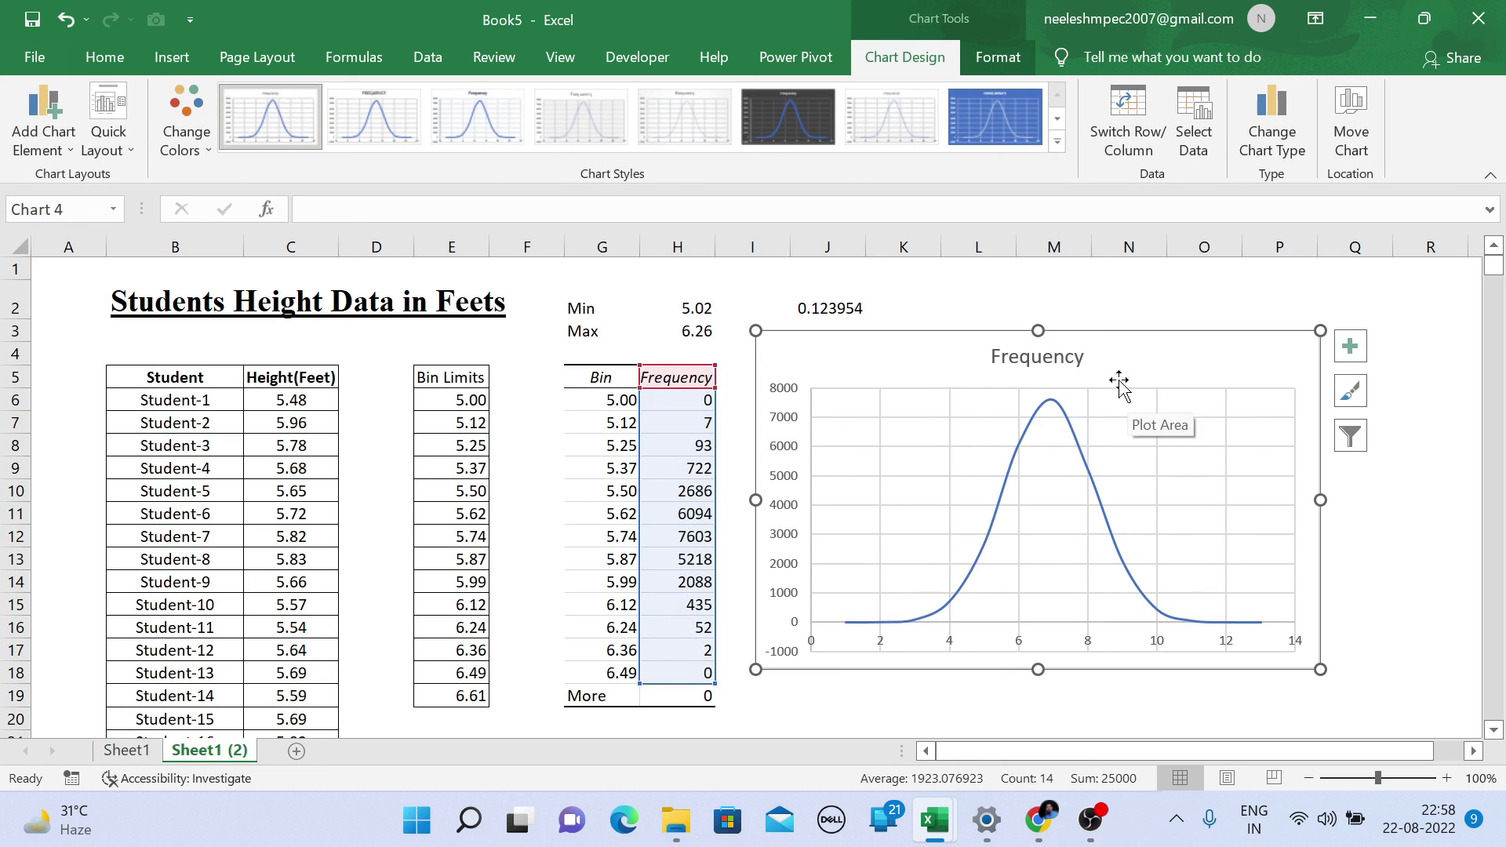
pyautogui.click(772, 130)
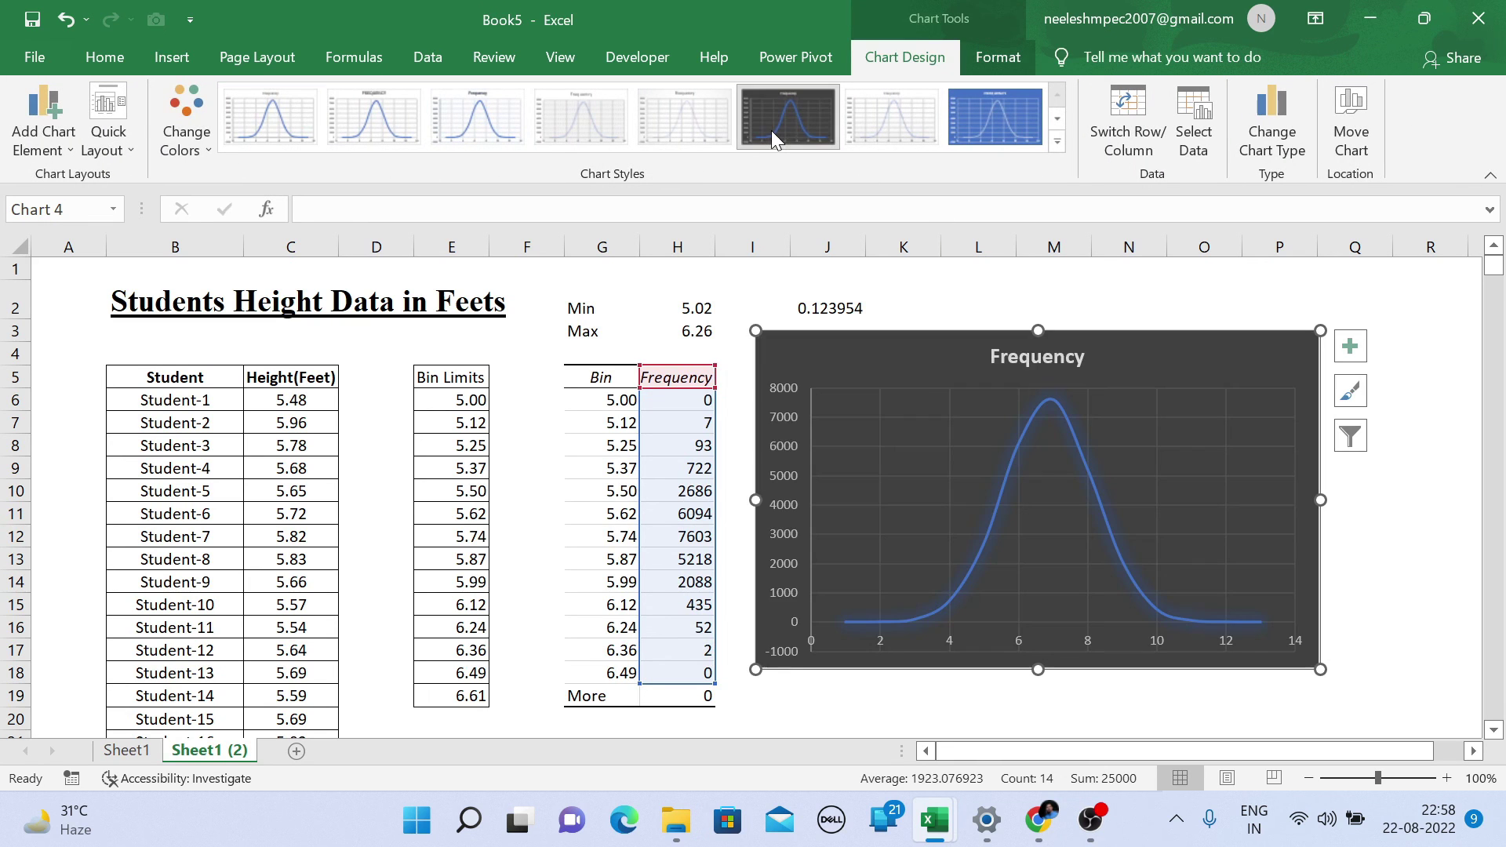
pyautogui.click(1191, 392)
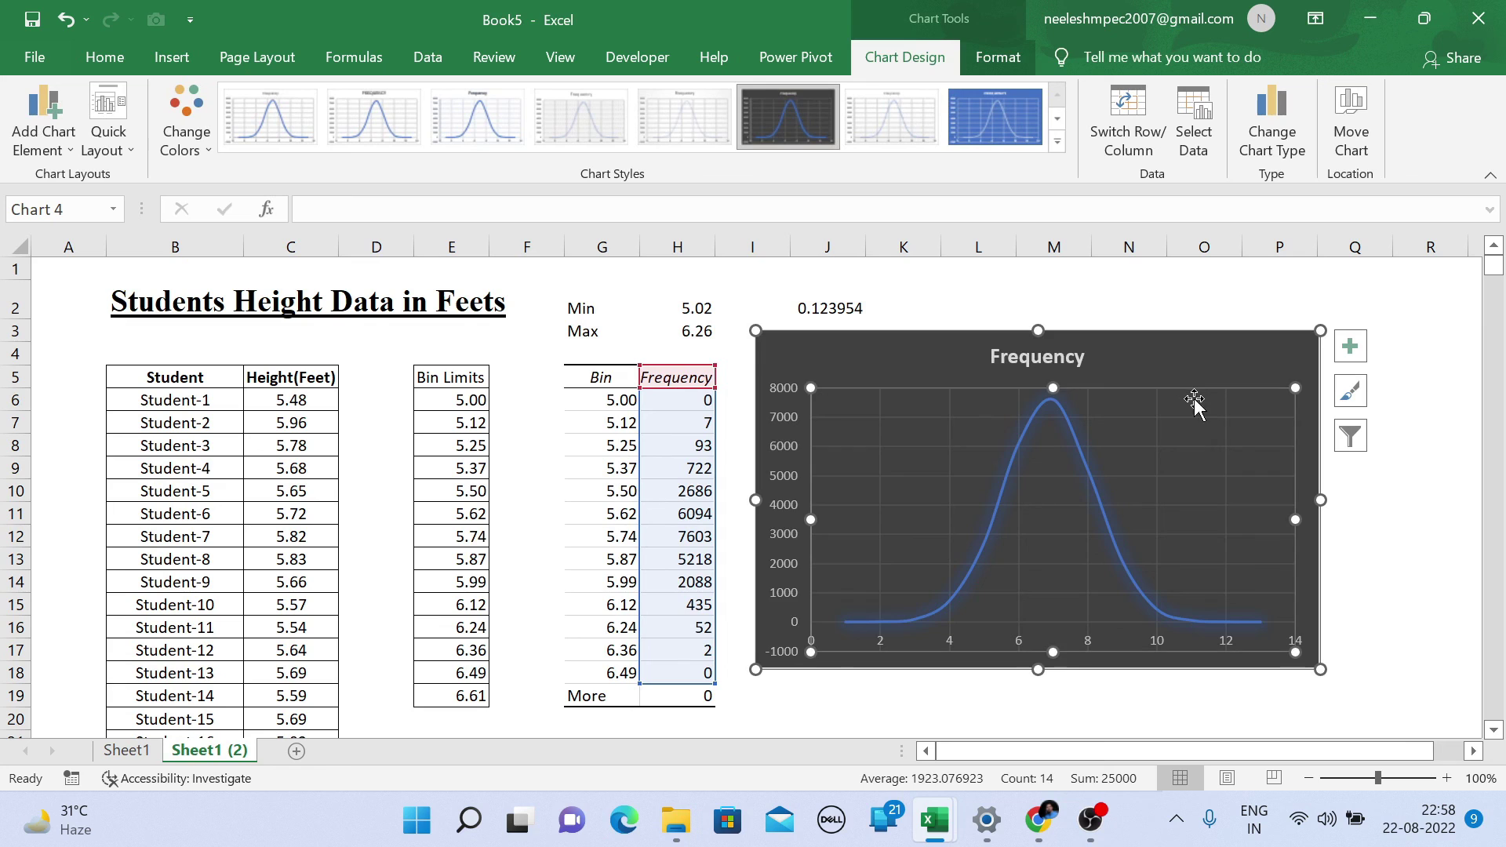
pyautogui.click(1156, 417)
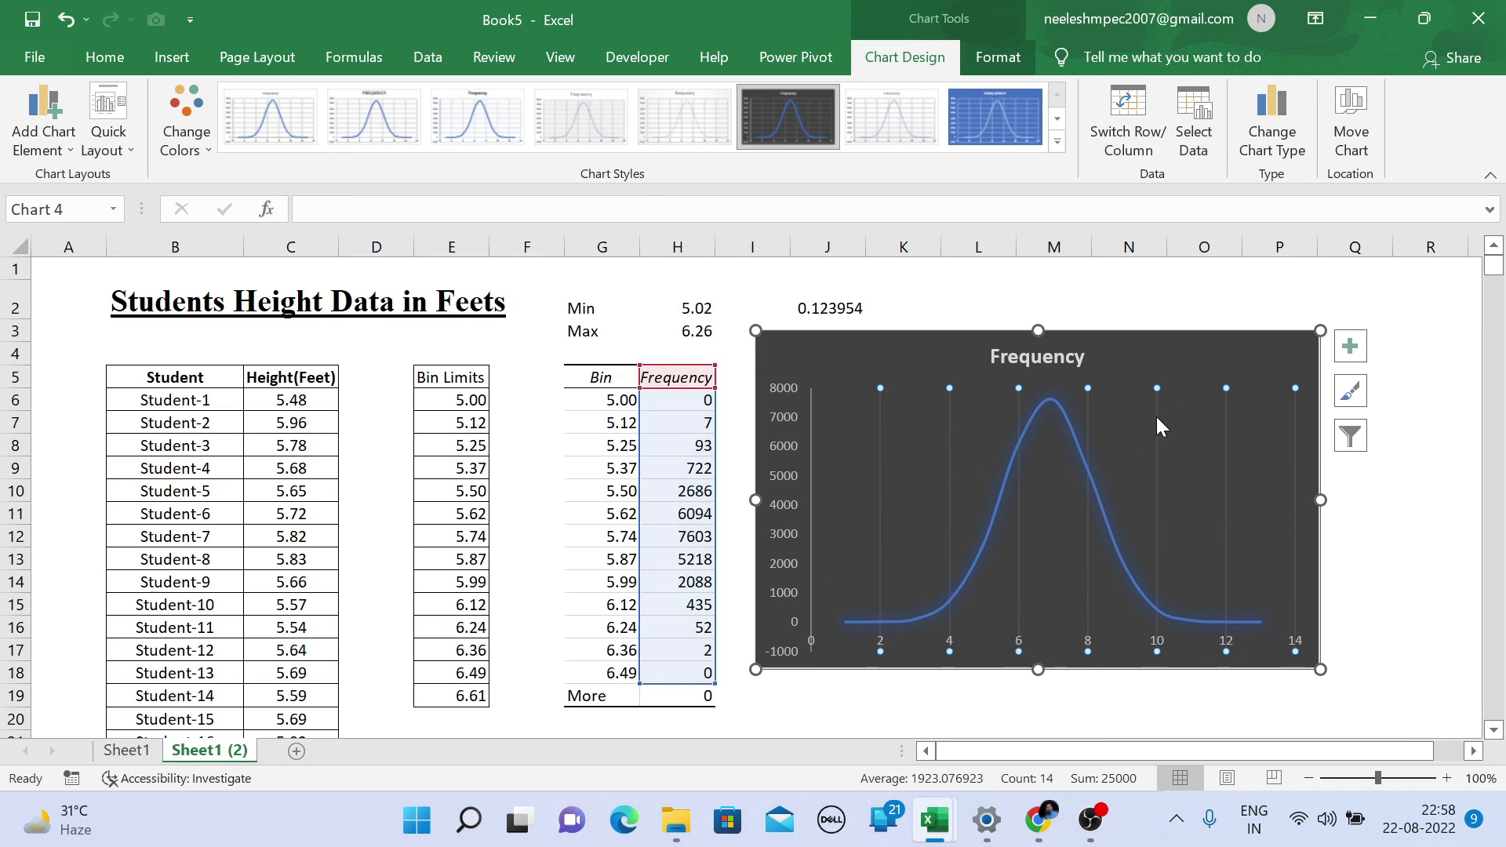
# - Add Percentage error bars to the Frequency series of the chart
pyautogui.click(1083, 444)
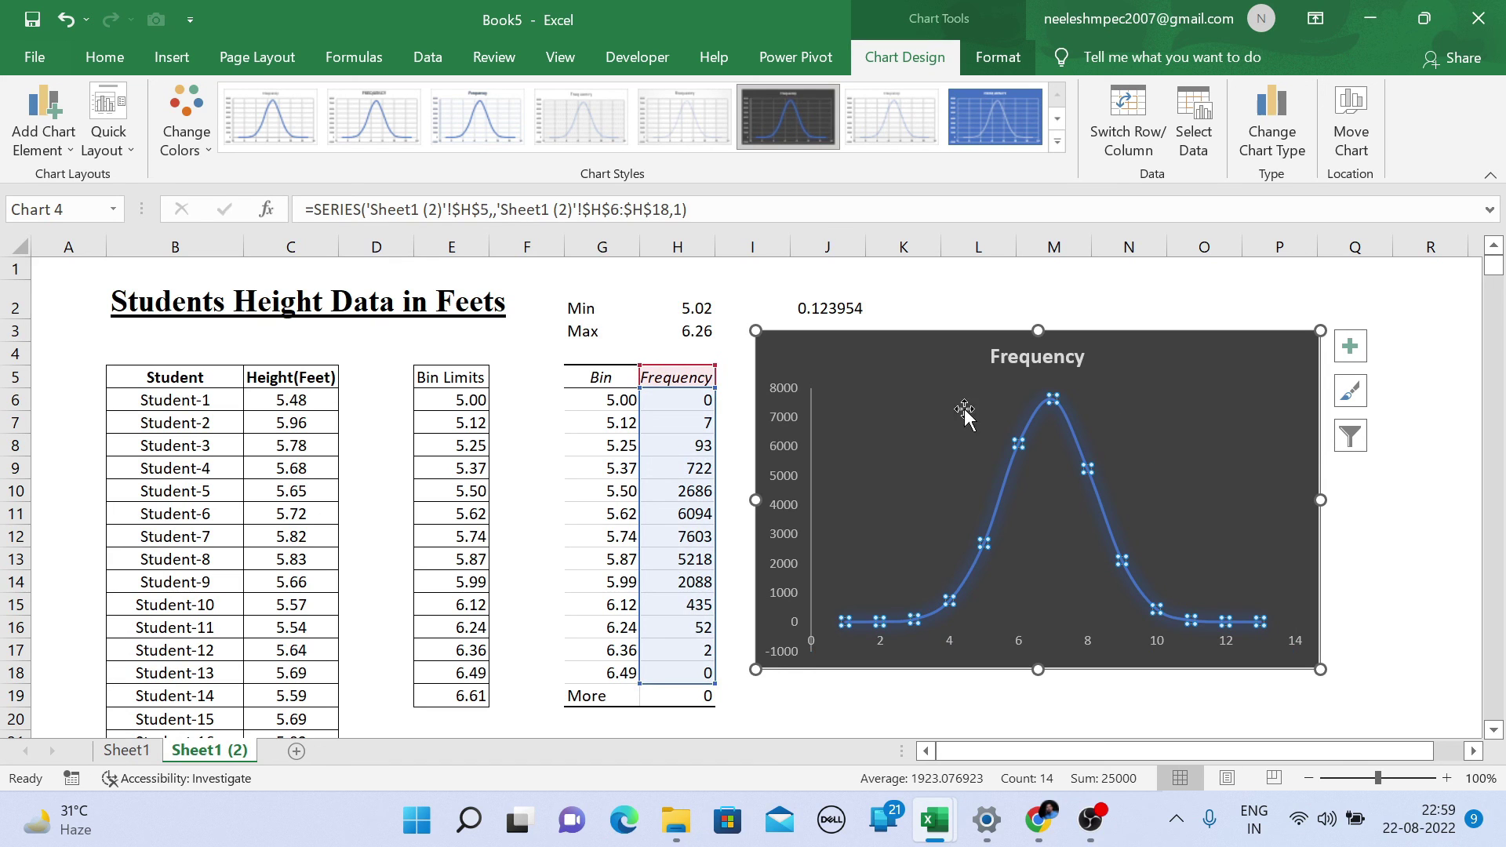
pyautogui.click(64, 147)
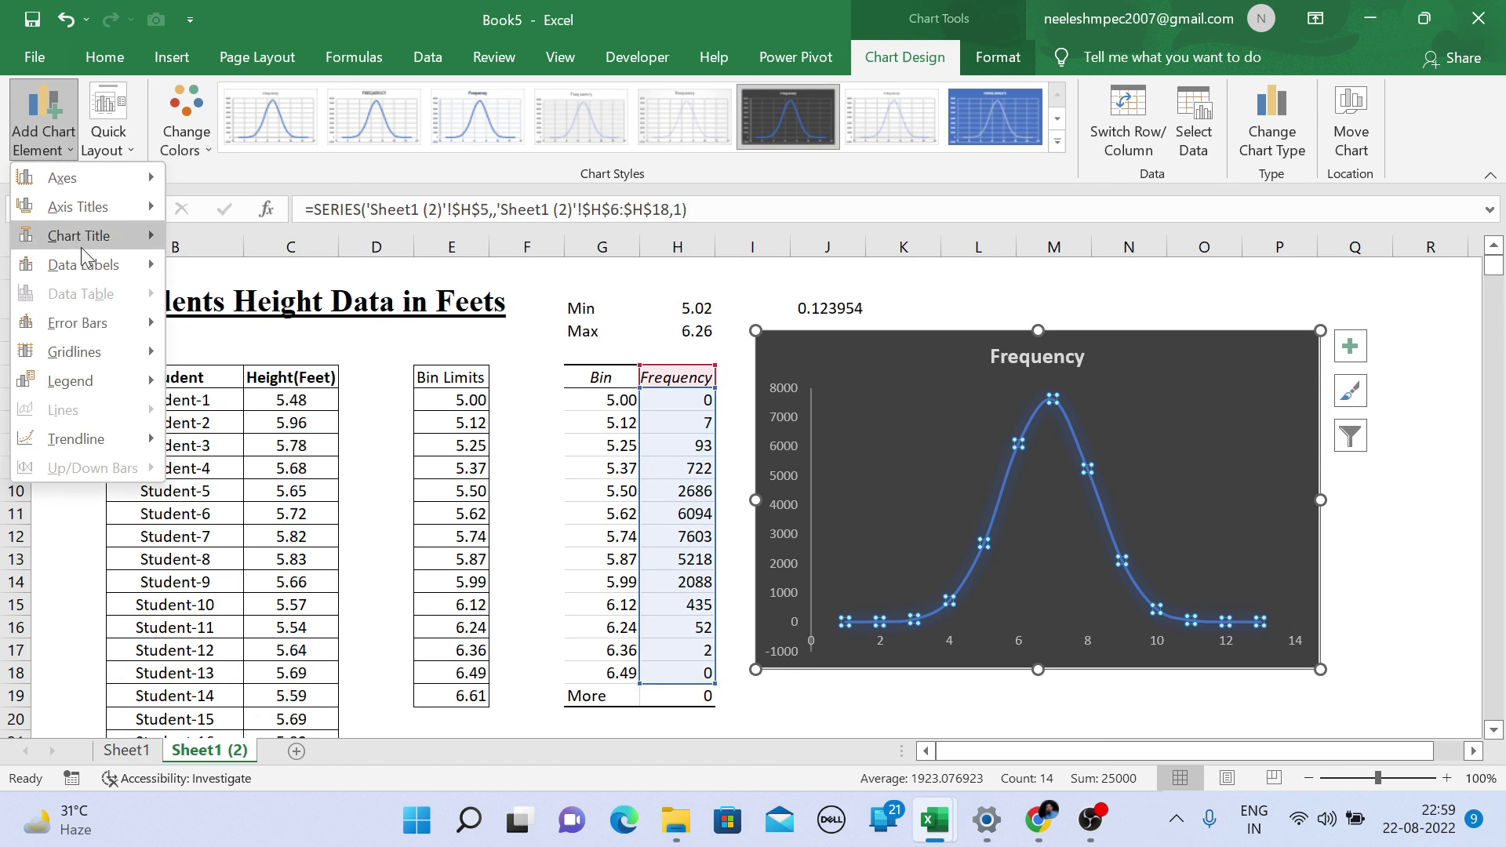
pyautogui.moveTo(118, 323)
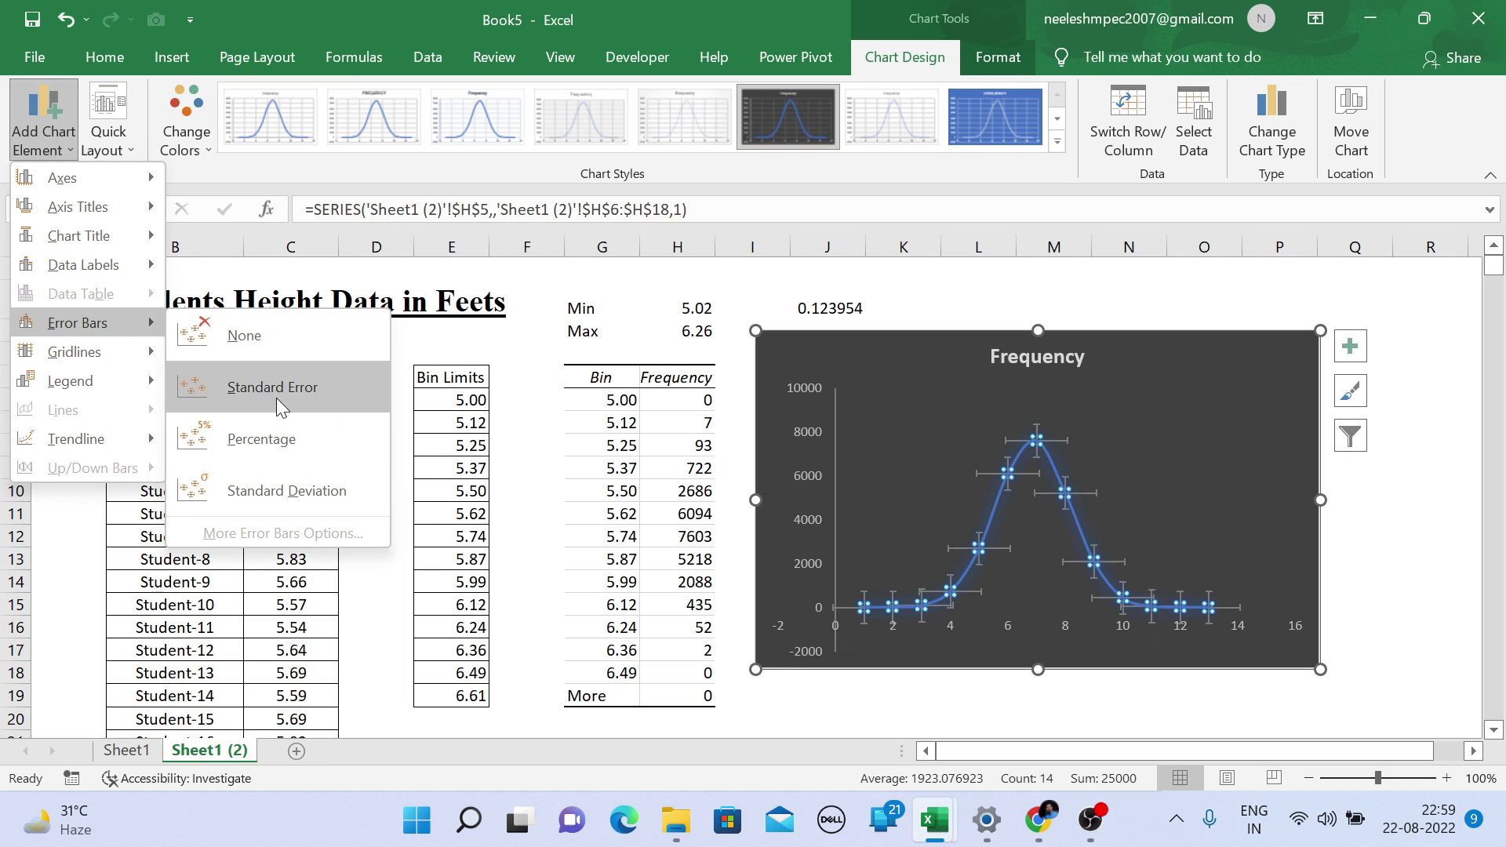
pyautogui.click(281, 440)
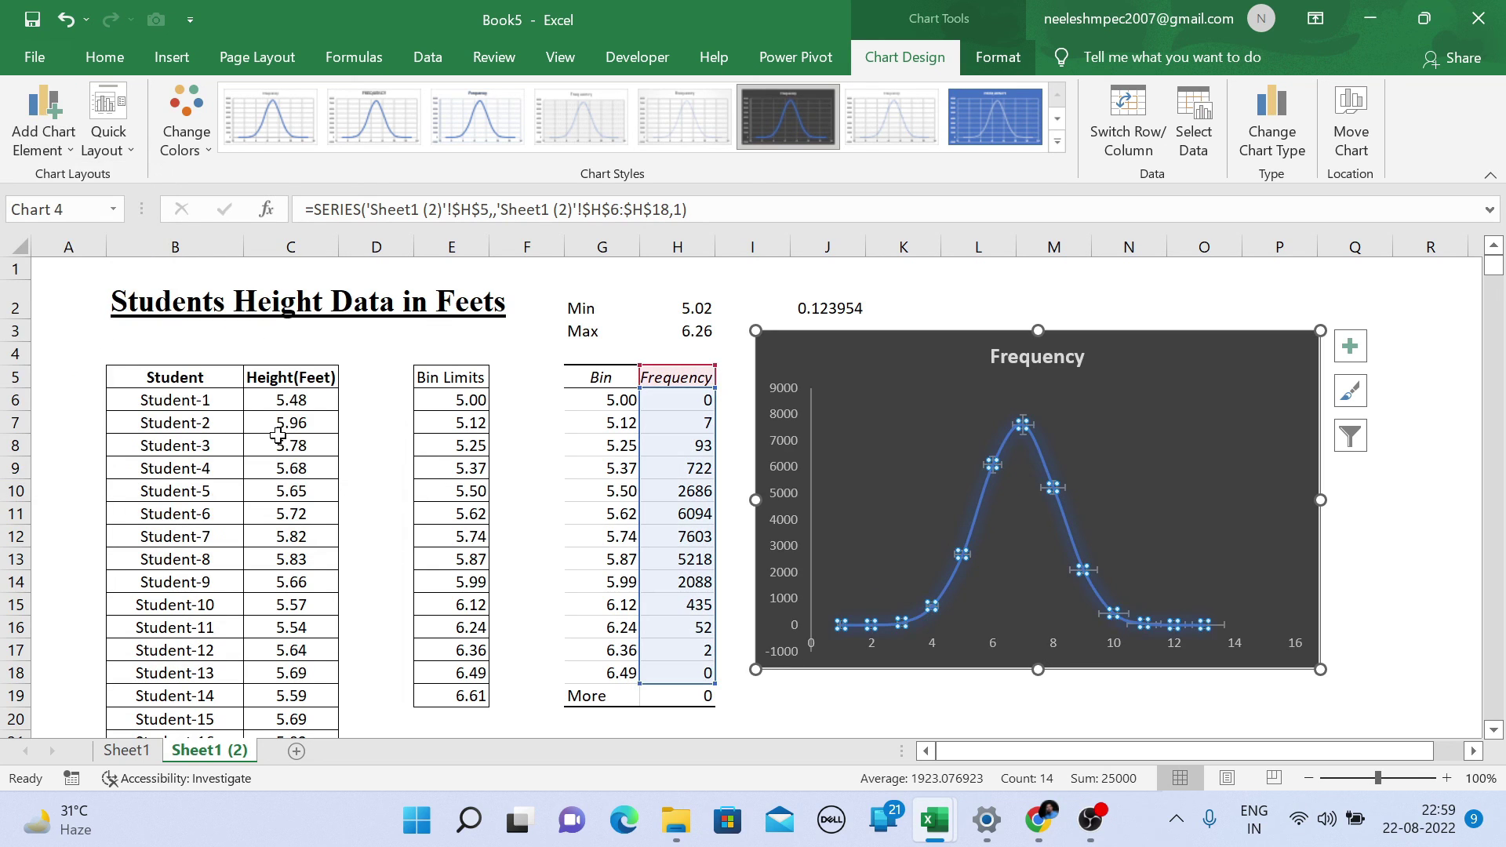
# - Format the vertical error bars with Minus direction, No Cap end style and a 100% error amount
pyautogui.click(1023, 421)
pyautogui.rightClick(1023, 421)
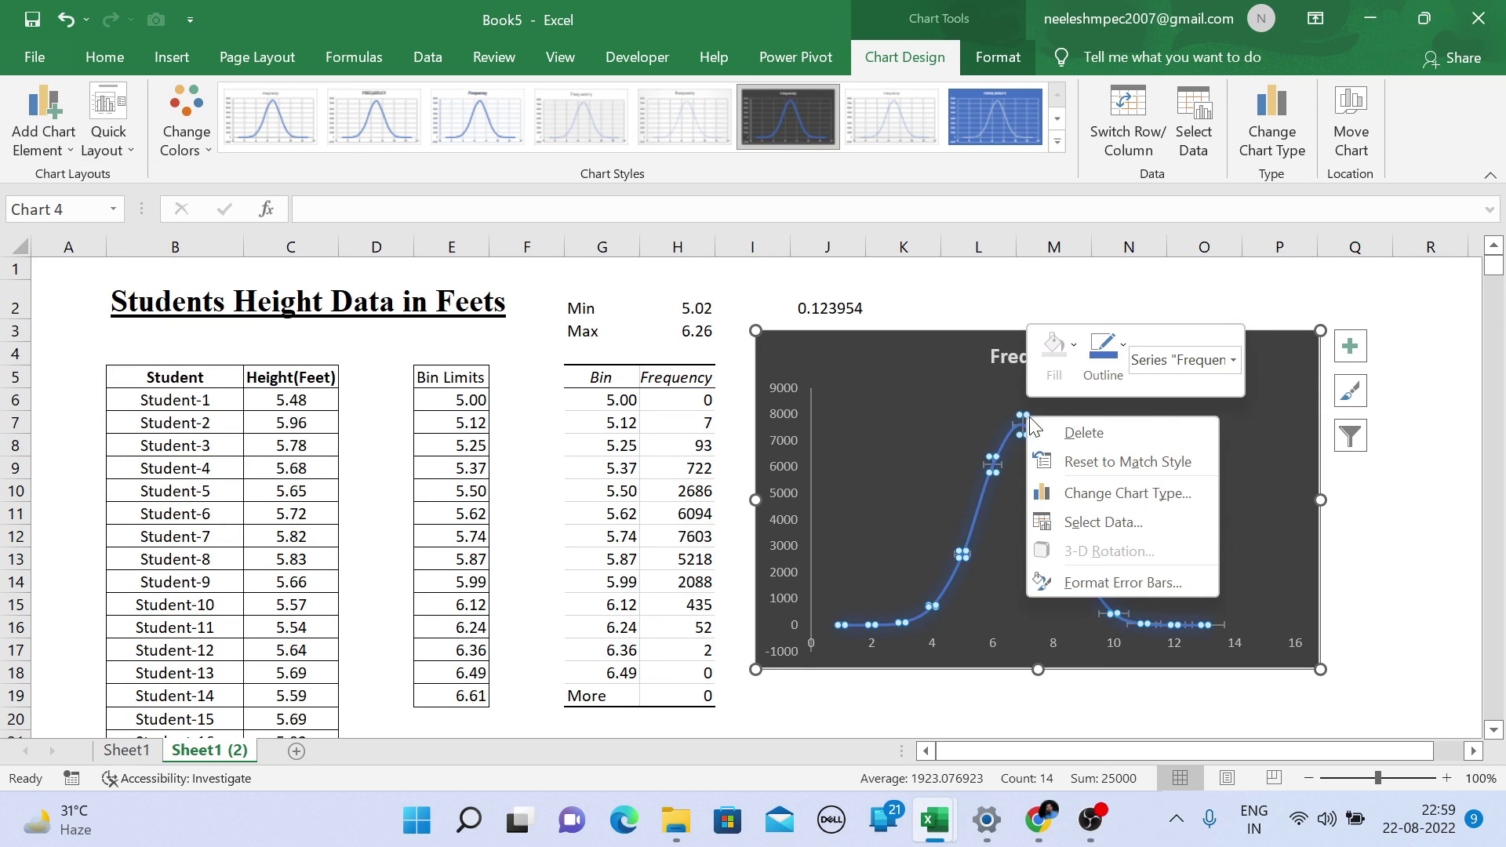
pyautogui.click(1087, 582)
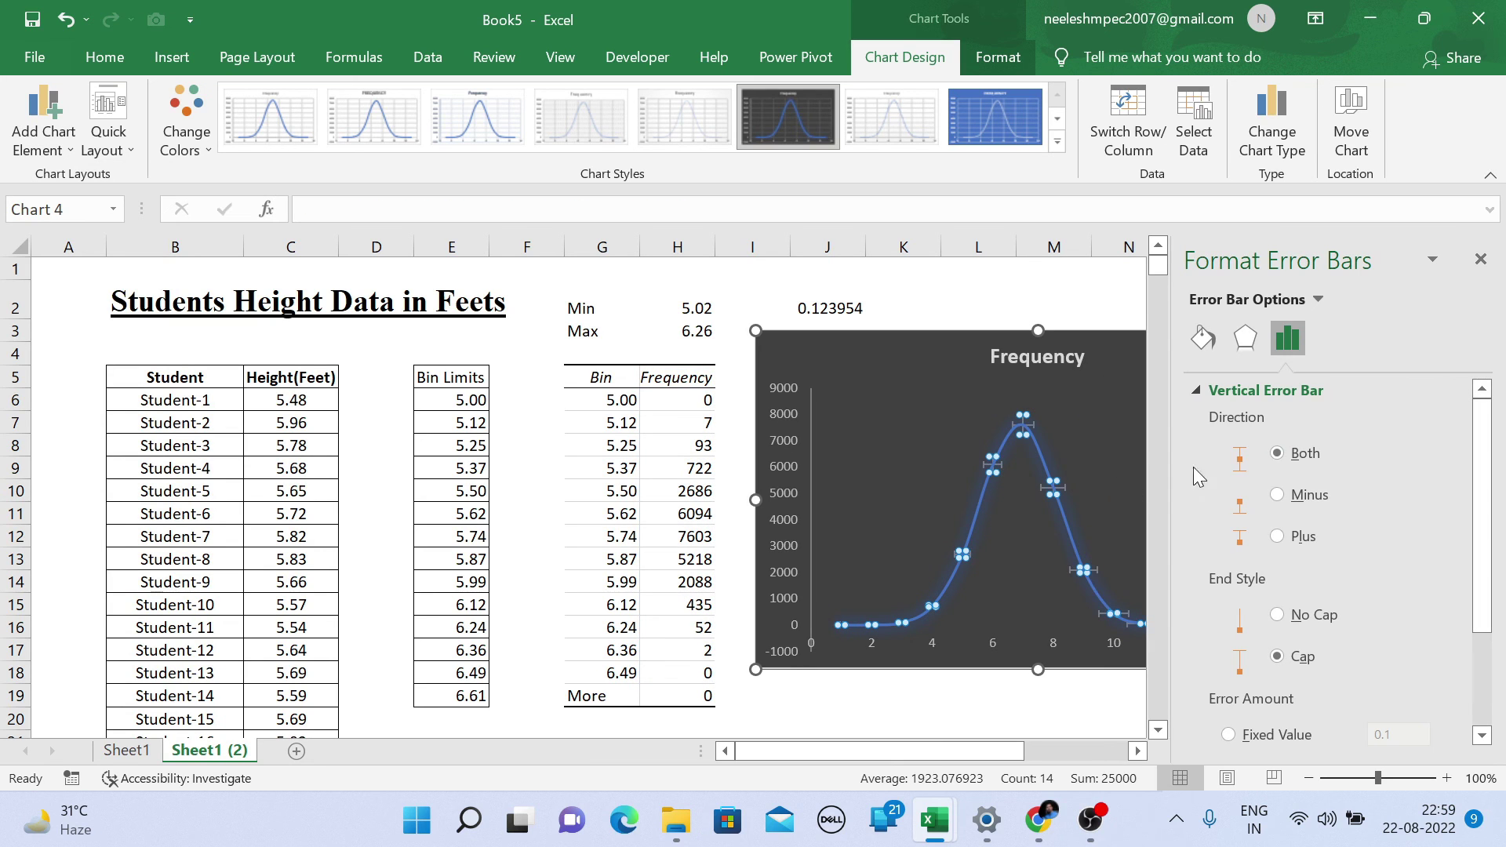
pyautogui.click(1277, 499)
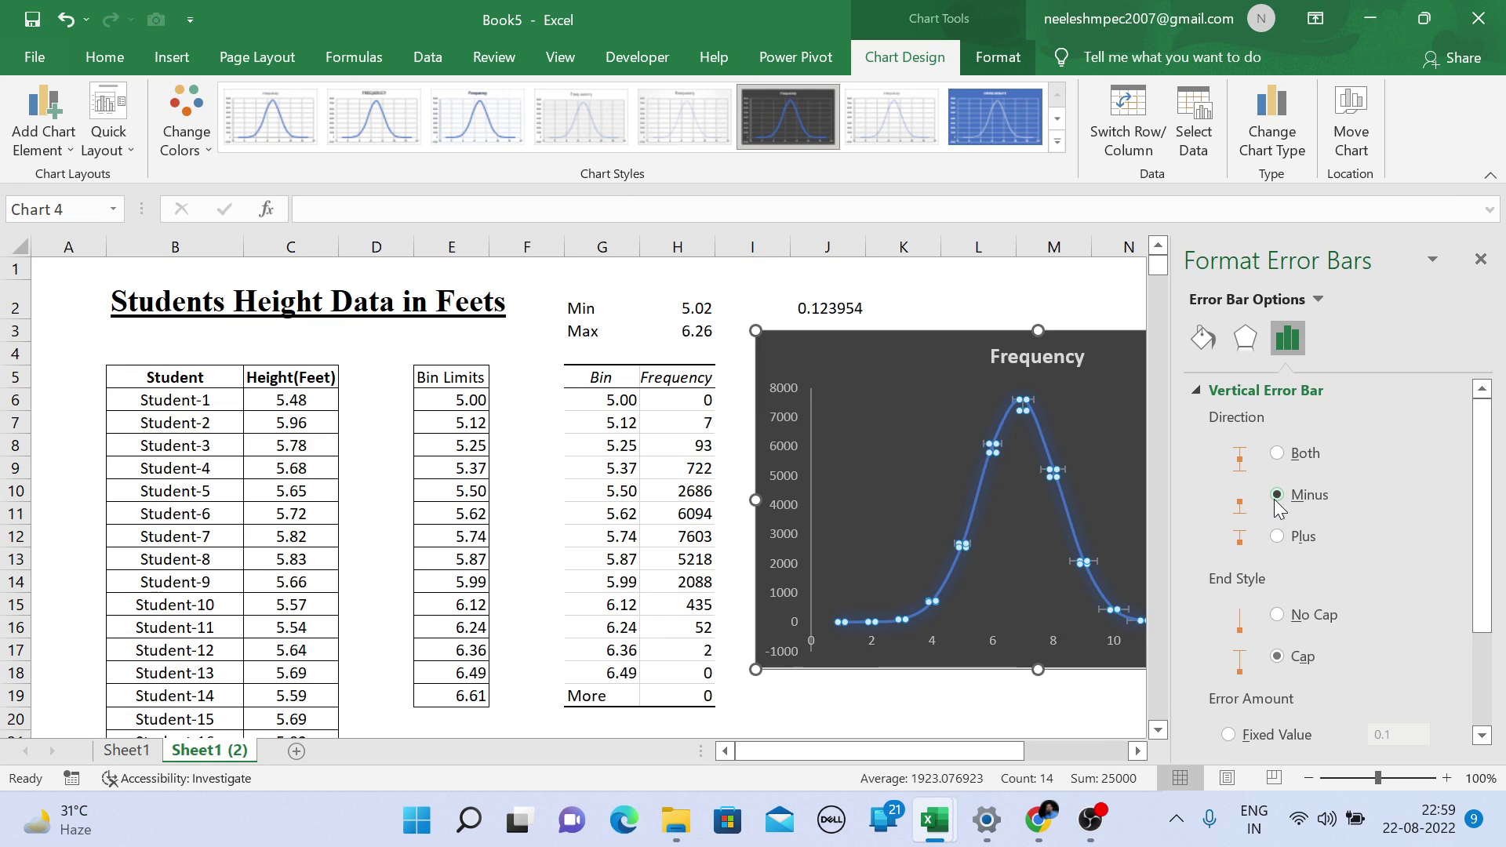
pyautogui.click(1278, 538)
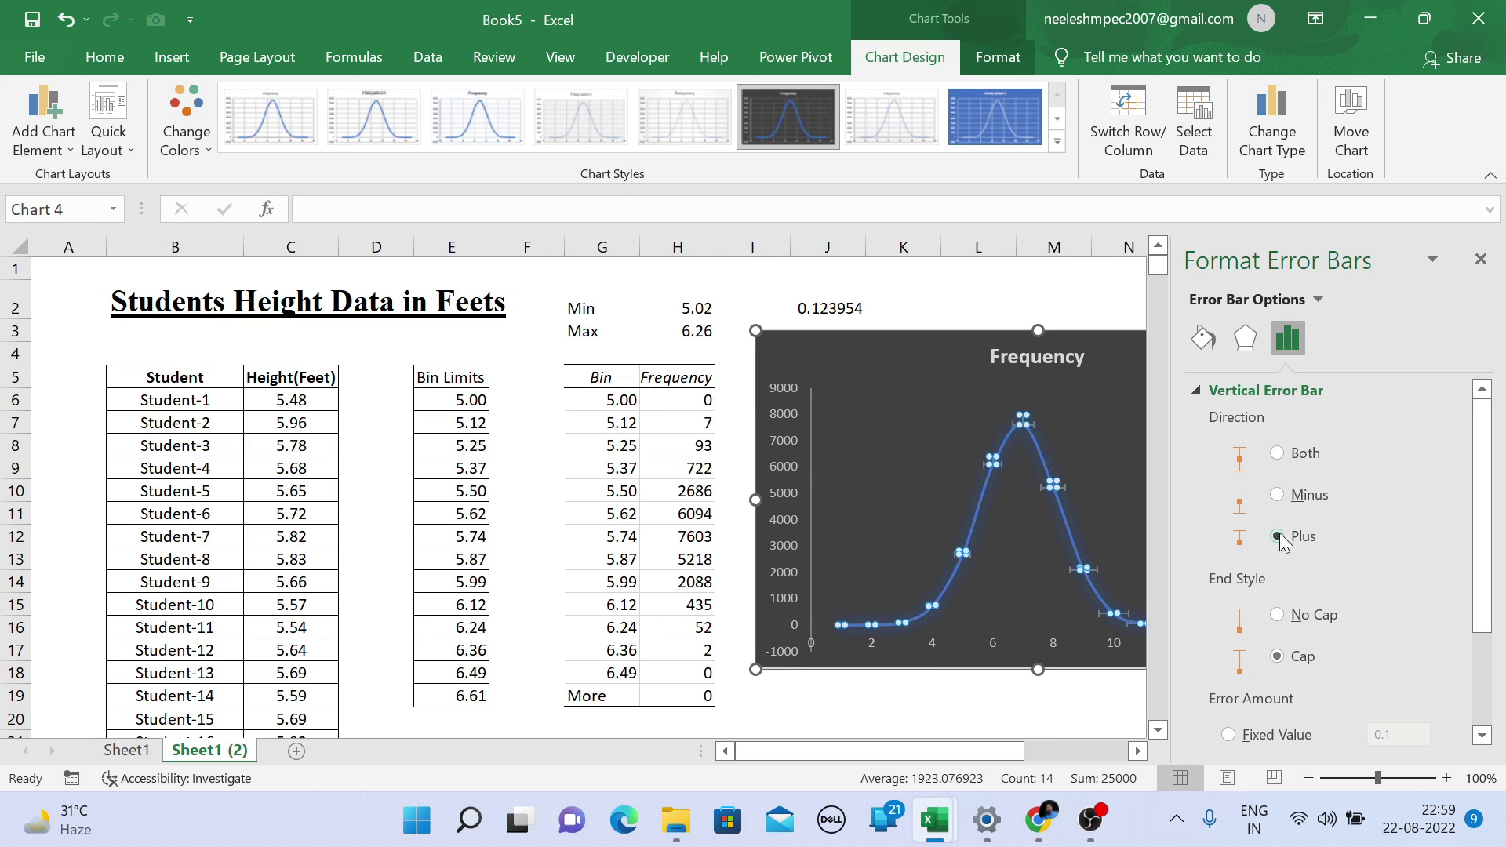
pyautogui.click(1277, 615)
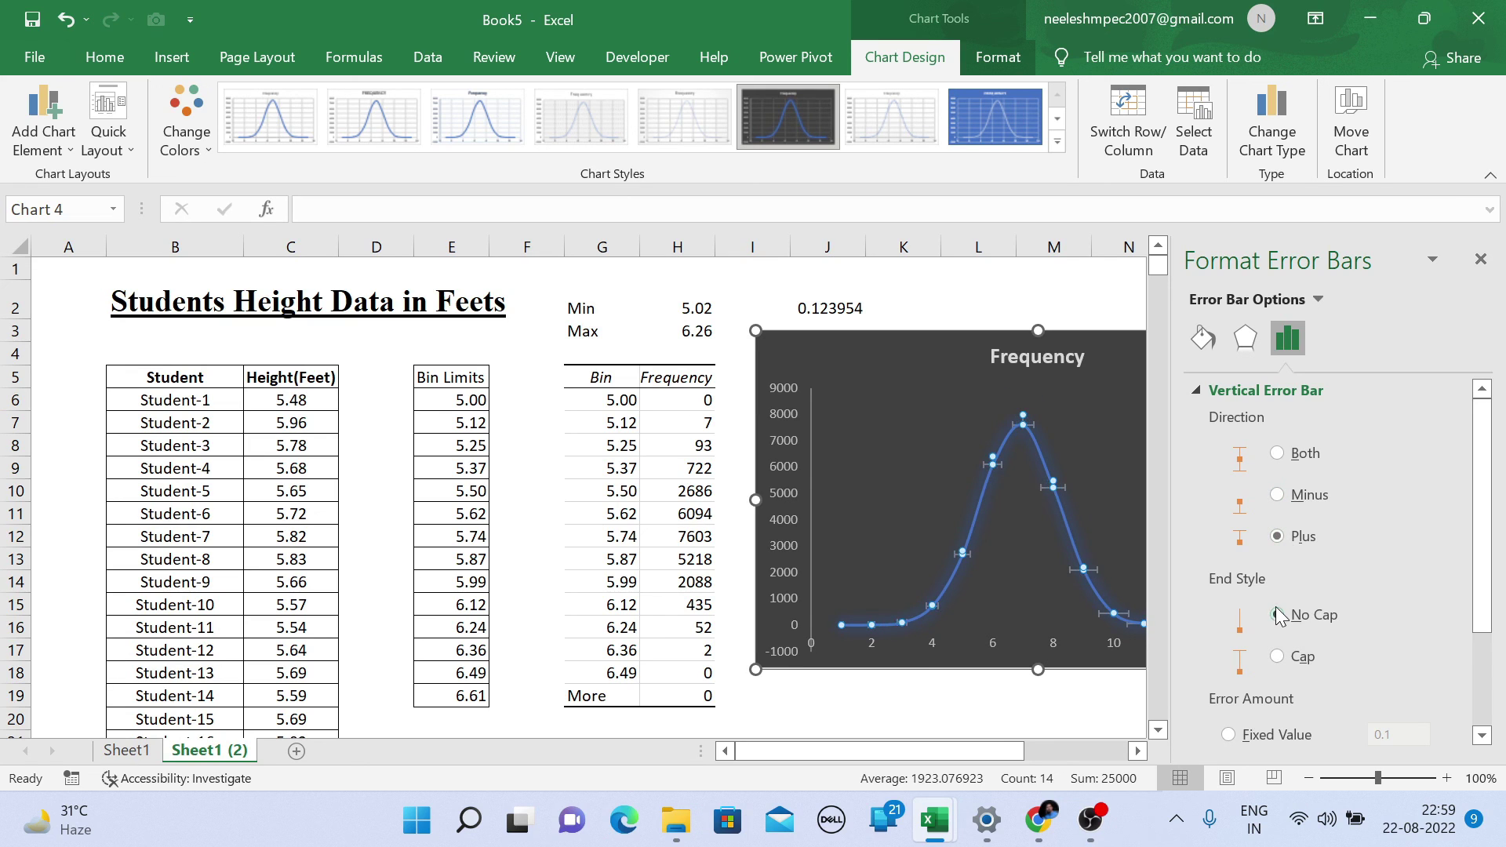
pyautogui.click(1277, 497)
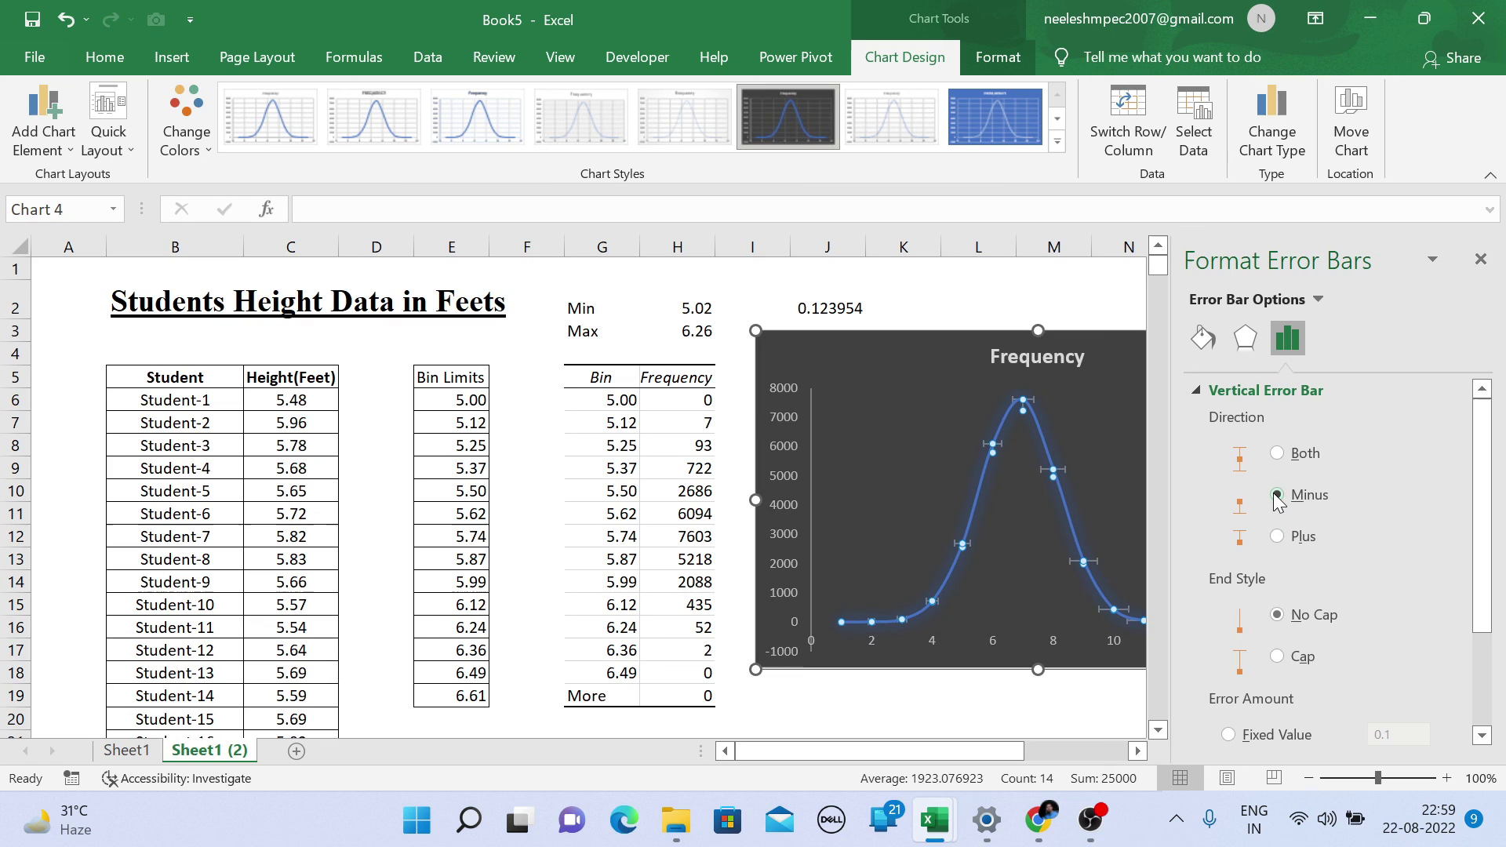
pyautogui.scroll(-1, 1297, 488)
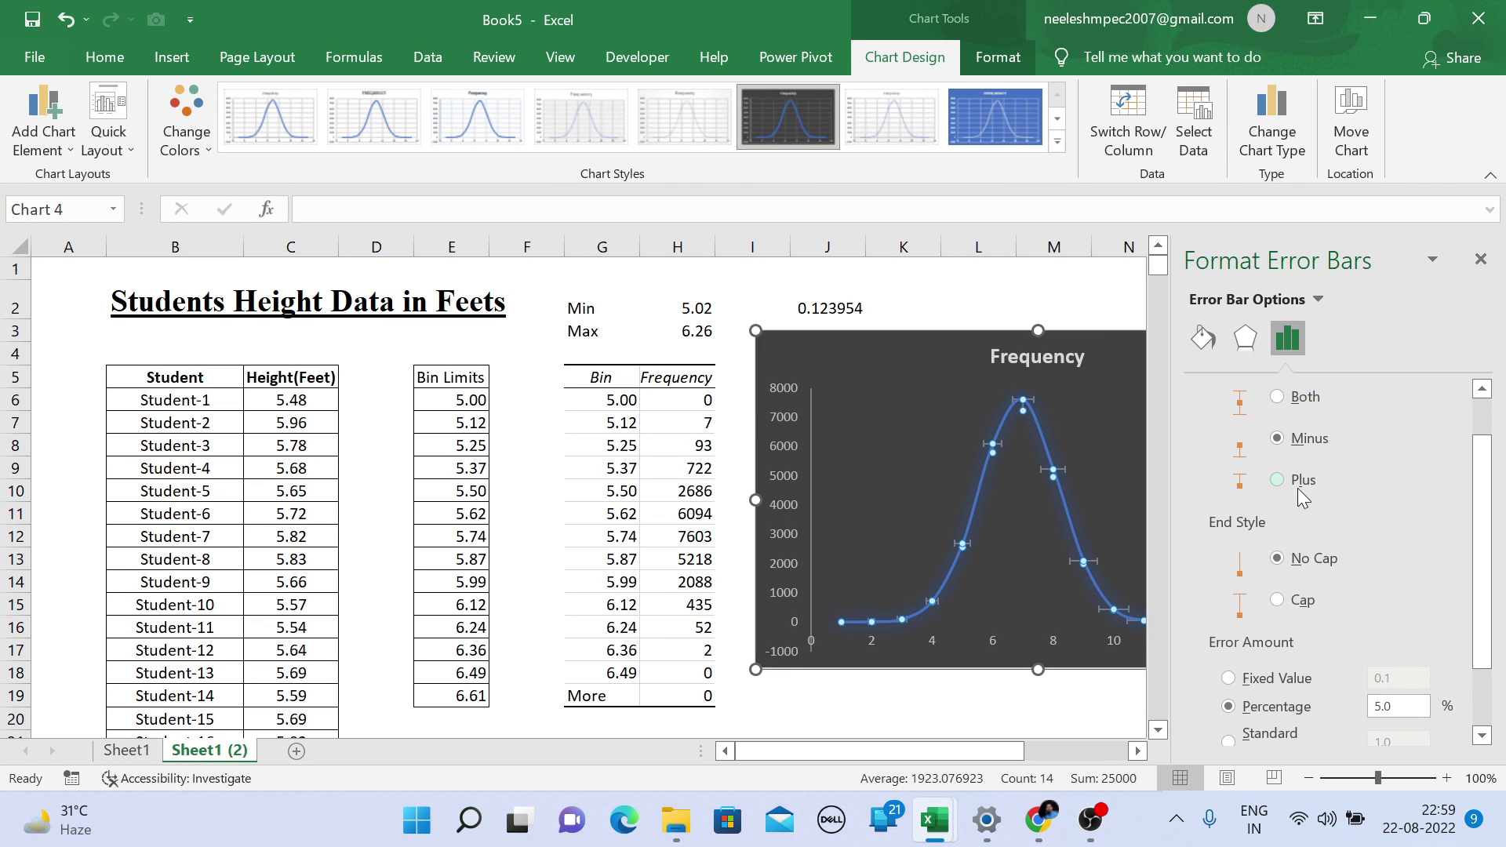
pyautogui.scroll(-1, 1297, 487)
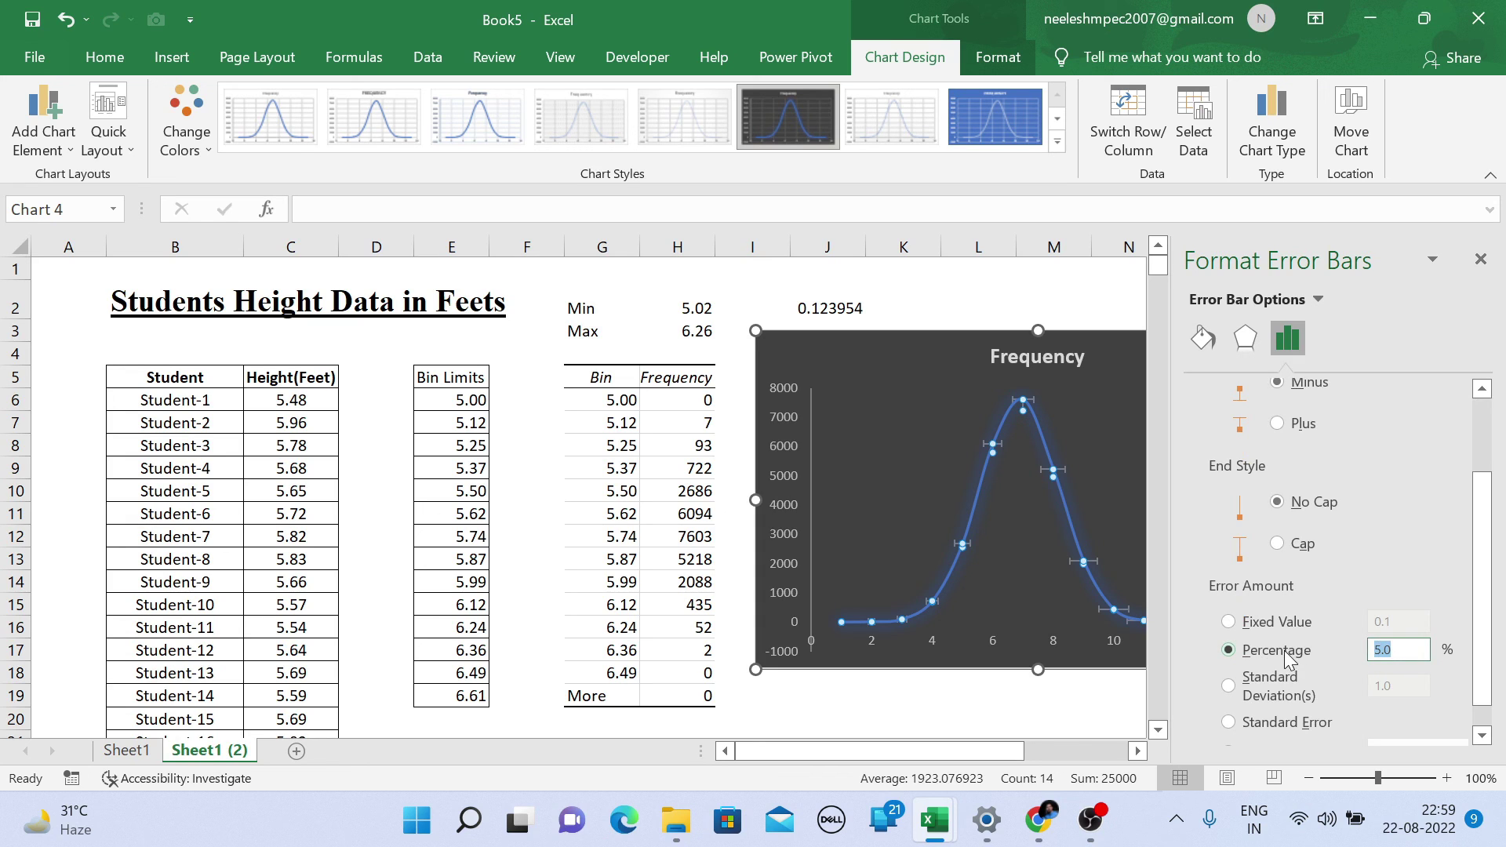
pyautogui.write('100')
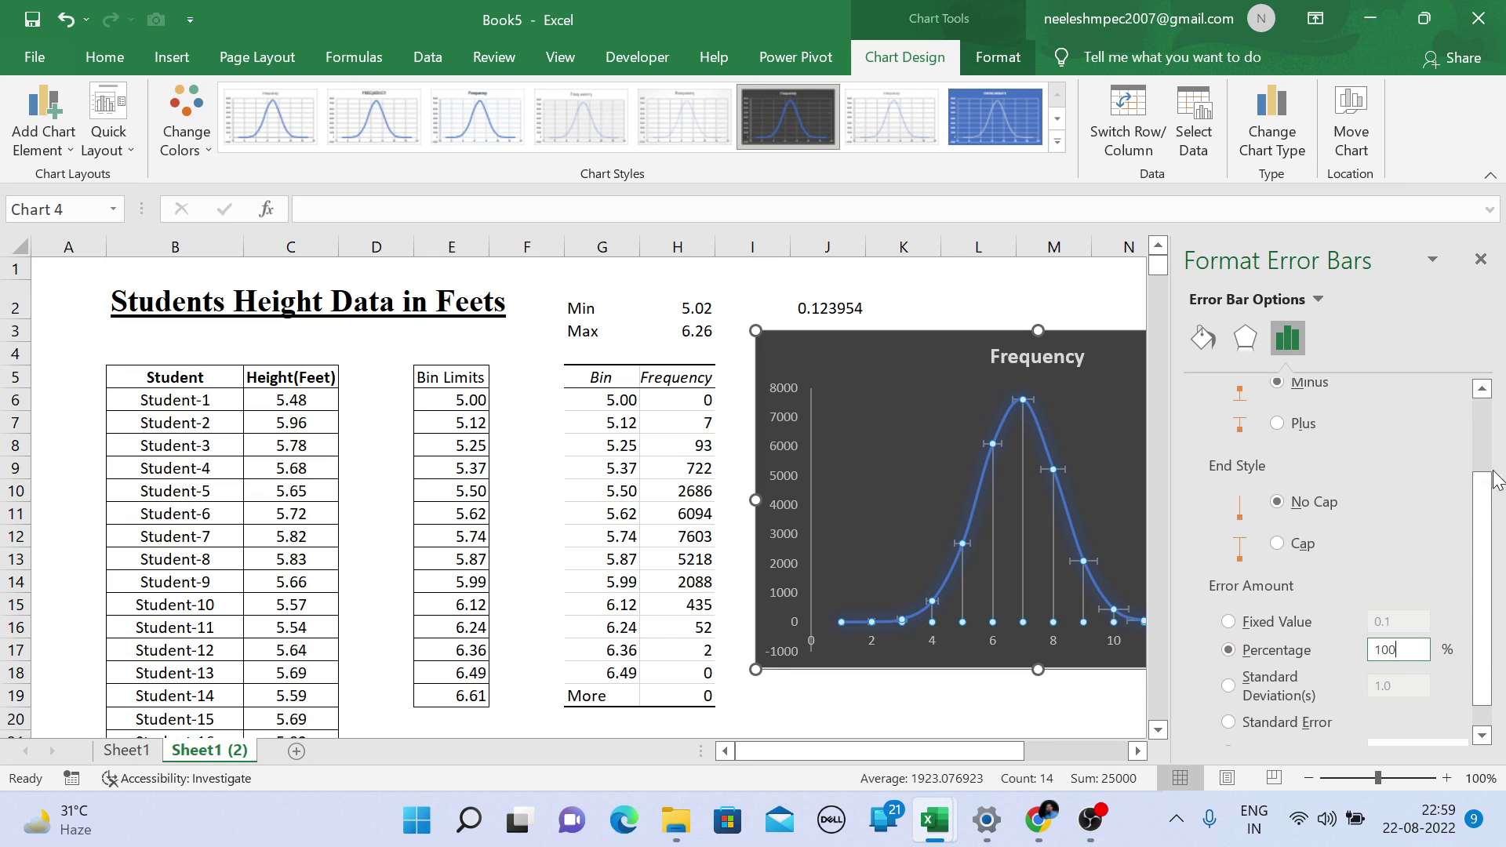
# - Format the horizontal error bars with No Cap end style and a 0% error amount
pyautogui.moveTo(1481, 480); pyautogui.dragTo(1478, 407)
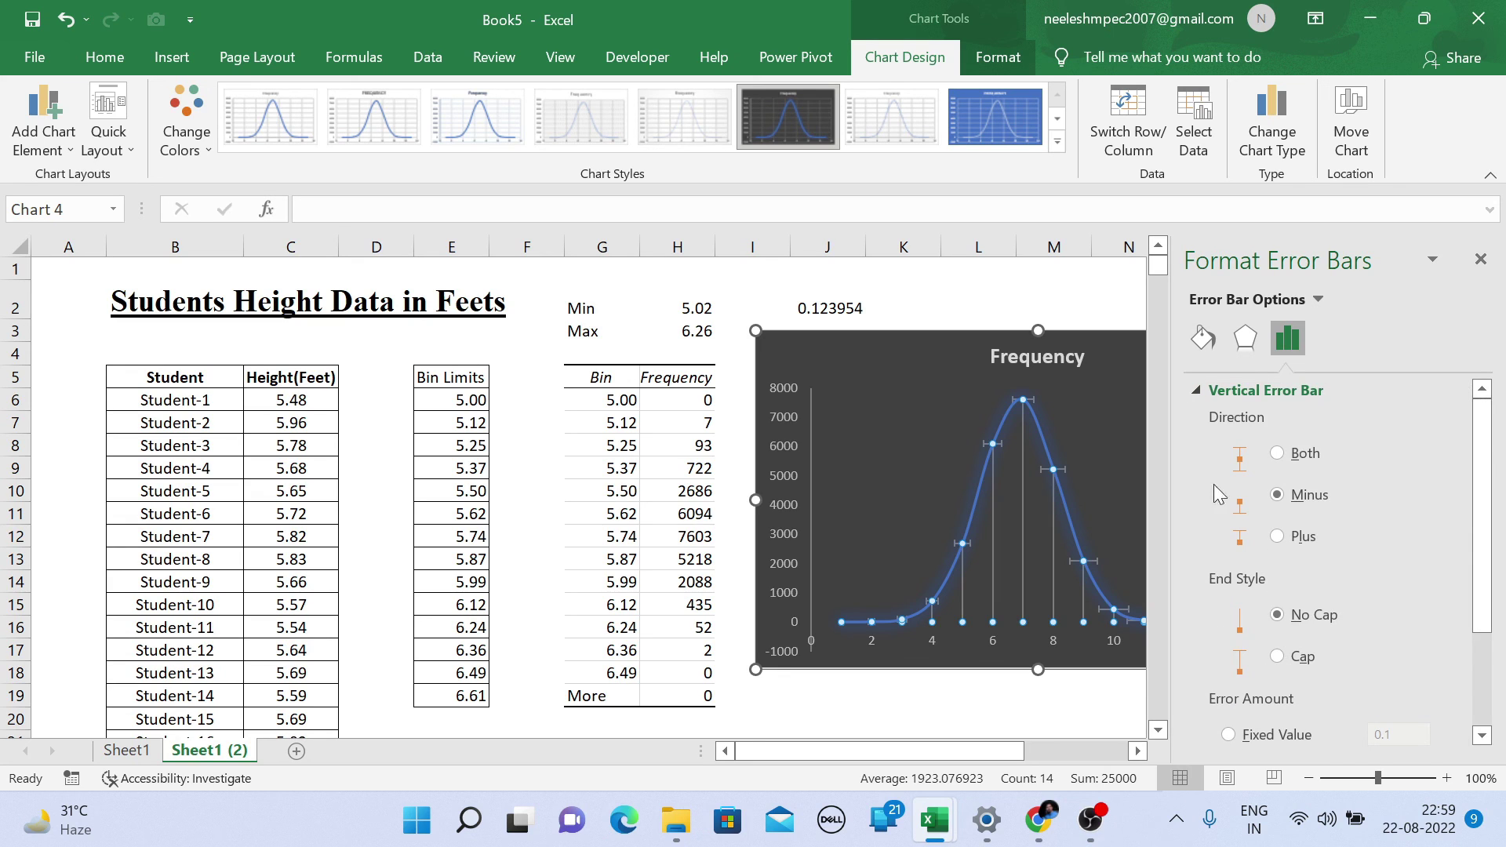
pyautogui.click(1061, 469)
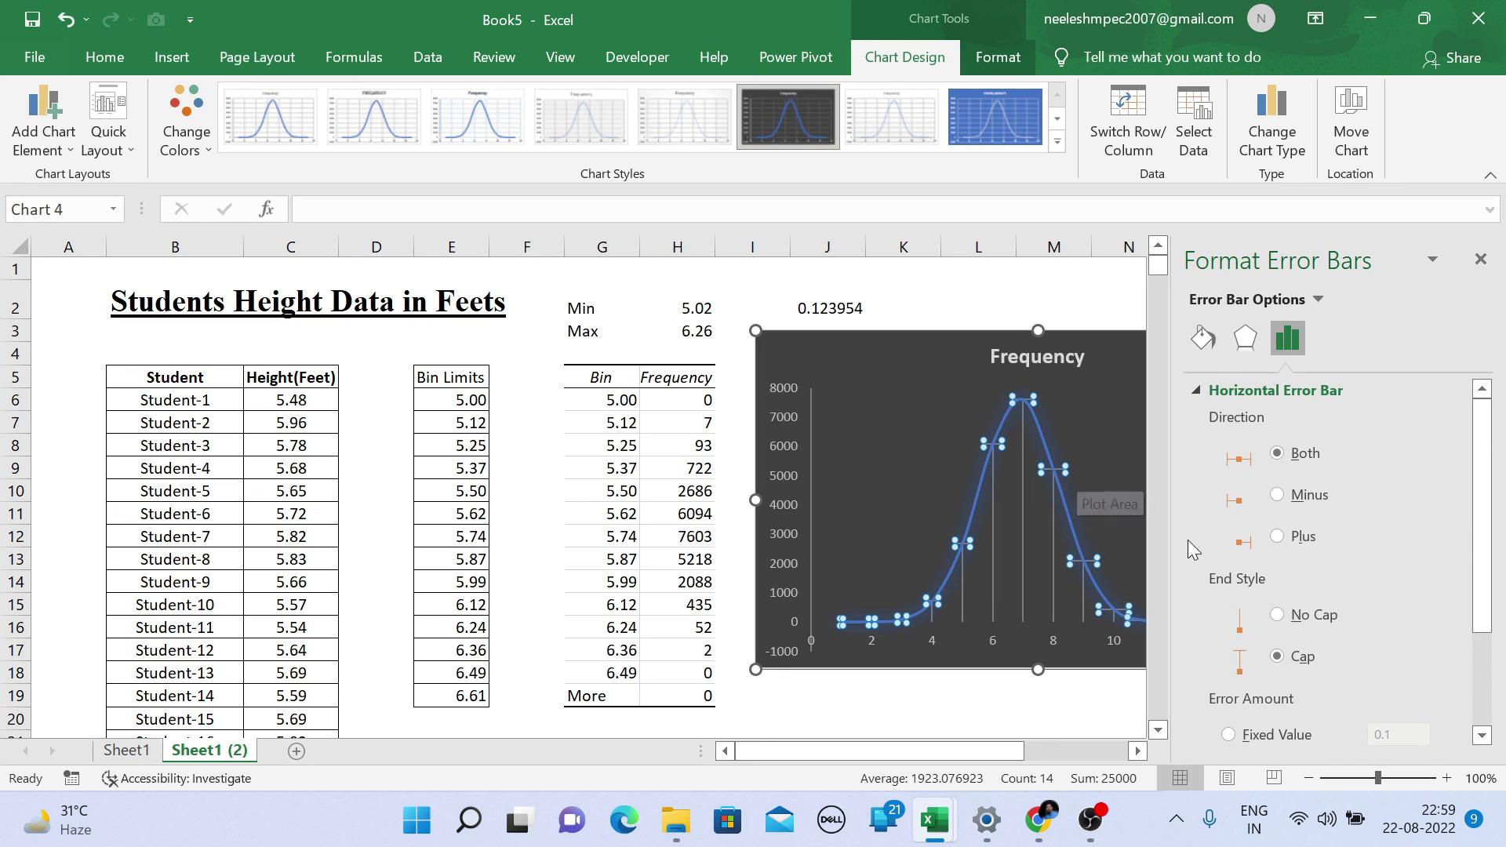
pyautogui.click(1279, 616)
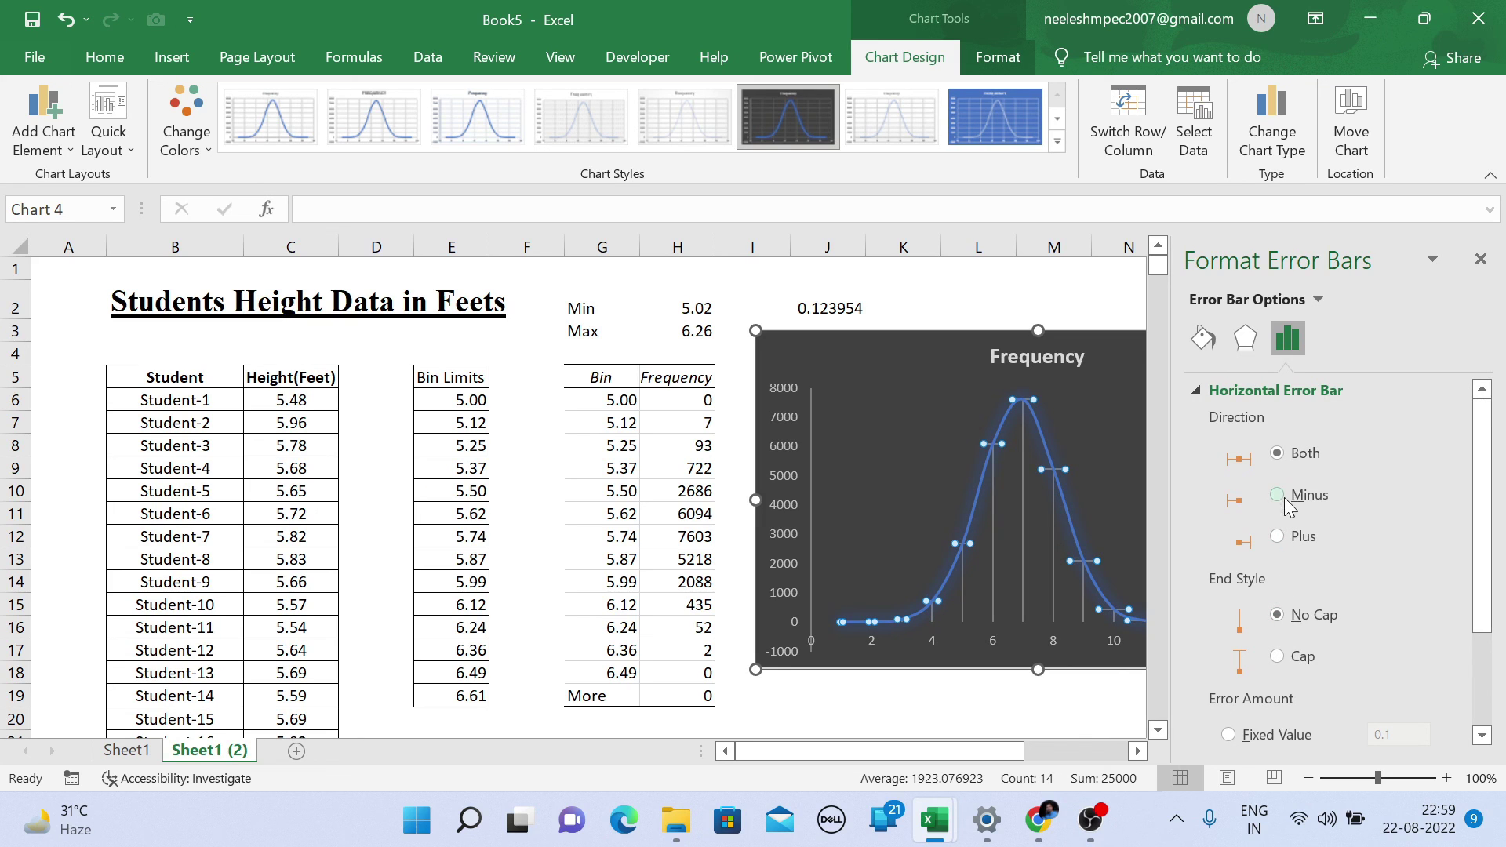
pyautogui.scroll(-3, 1309, 598)
pyautogui.click(1305, 652)
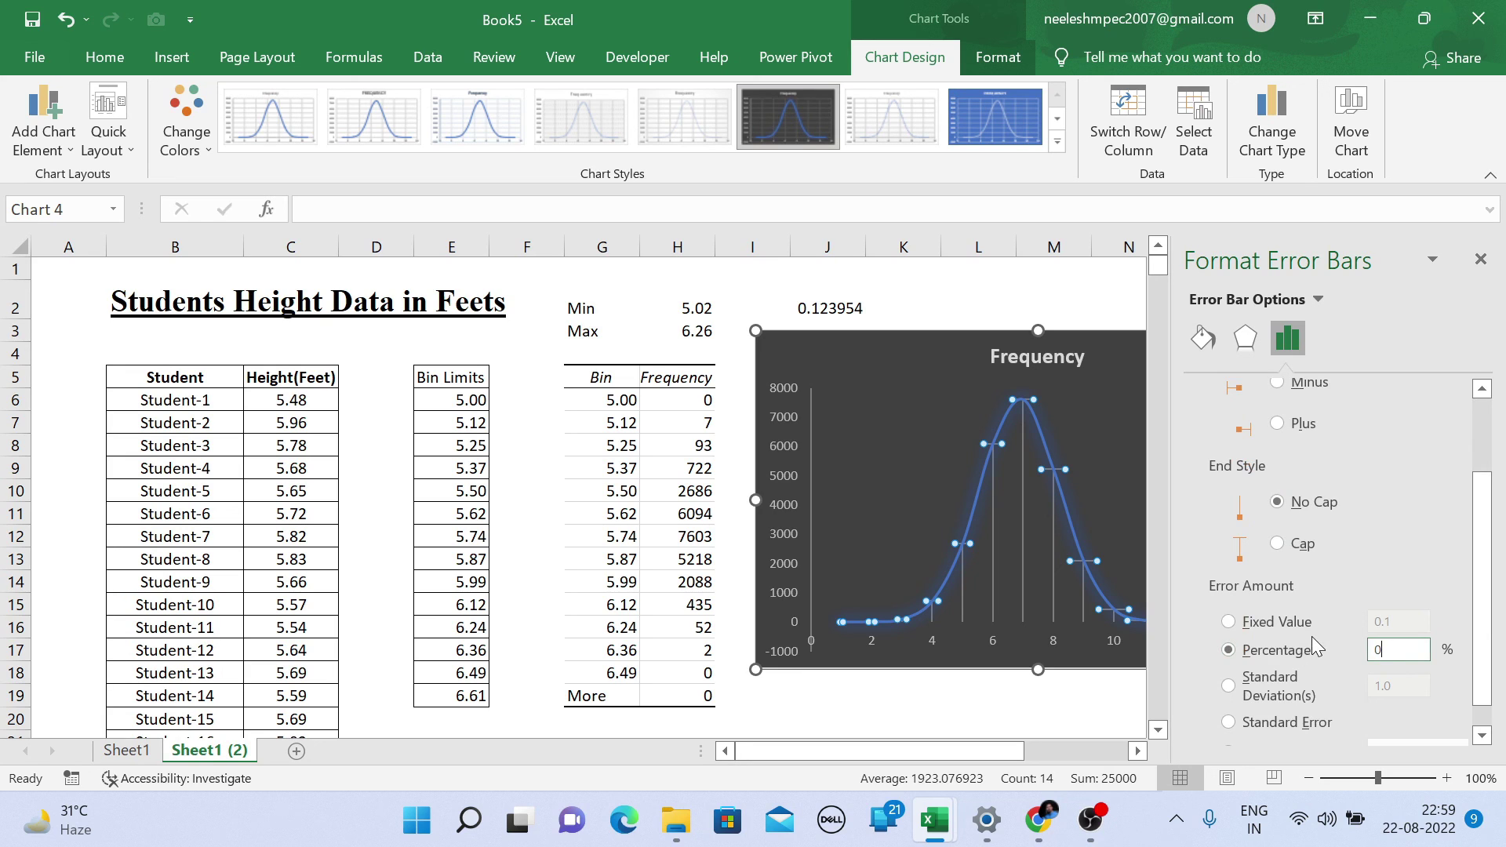
pyautogui.press('Return')
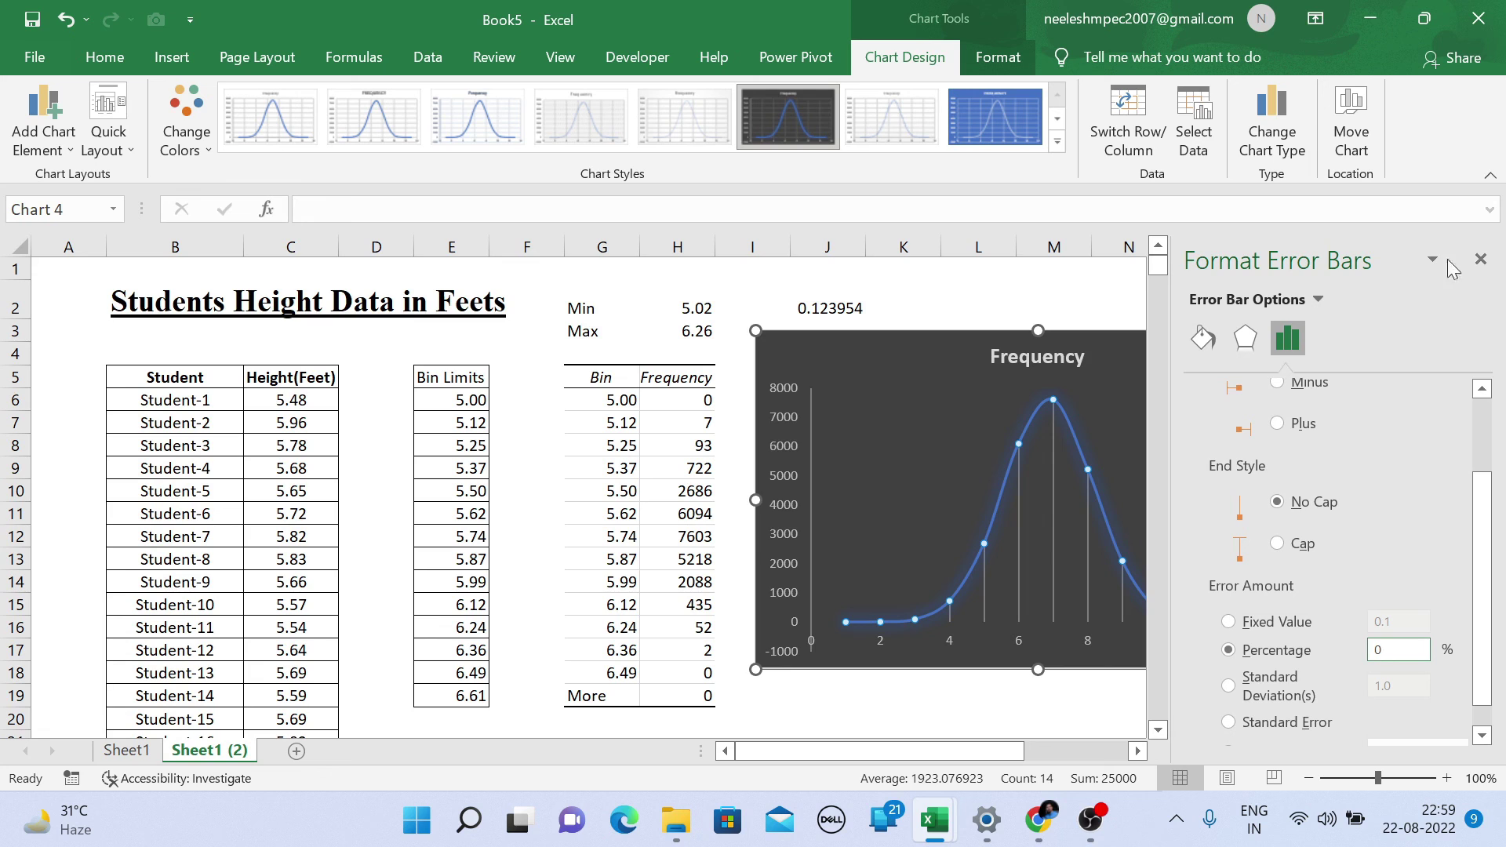
# - Move the Frequency chart over the frequency table, starting around column G, and thicken its vertical error bars to 10.25 pt
pyautogui.click(1202, 339)
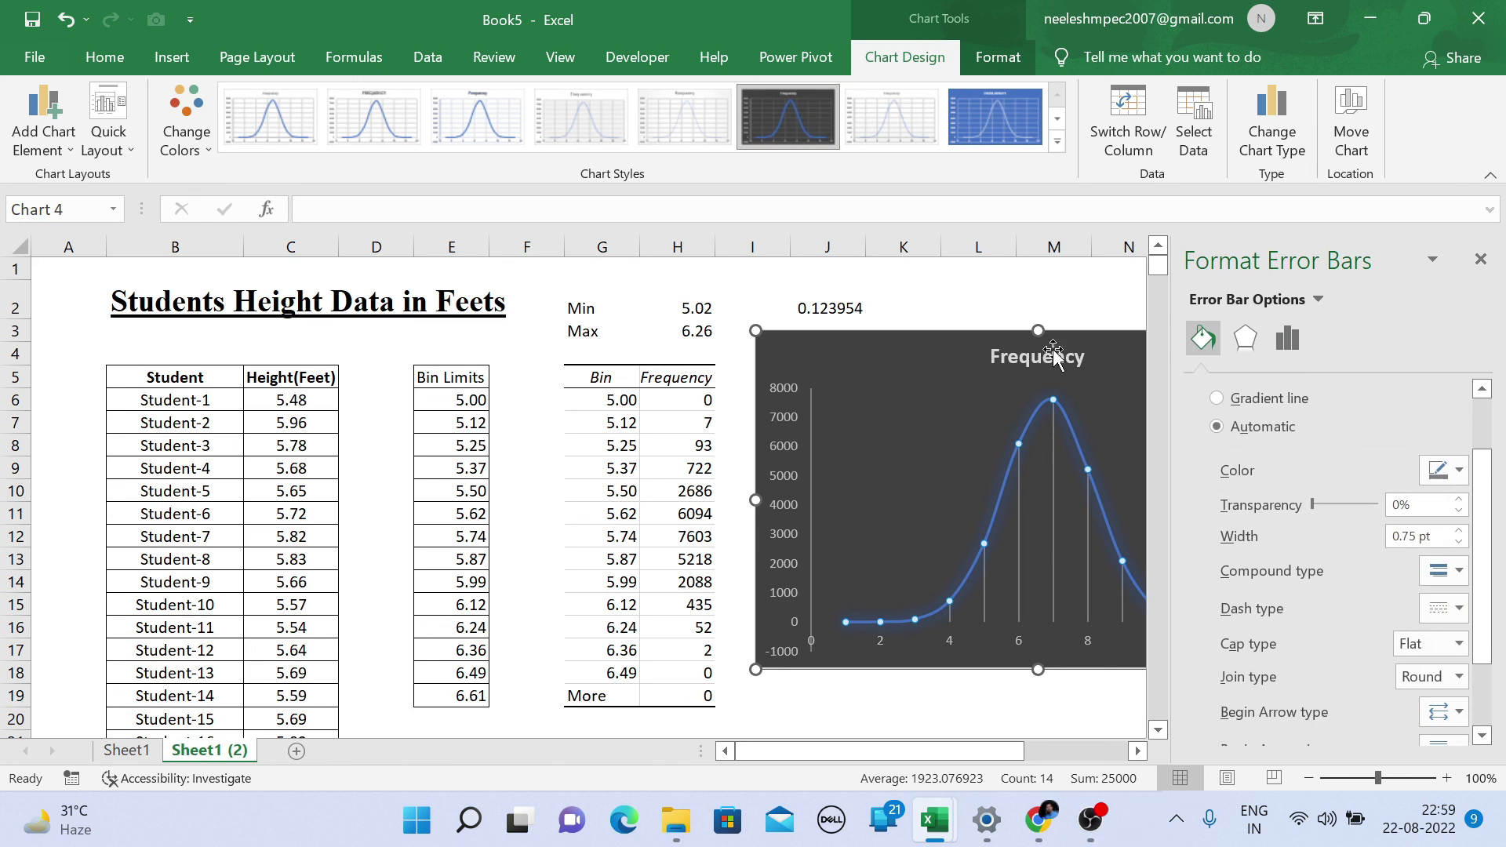
pyautogui.moveTo(945, 349); pyautogui.dragTo(728, 337)
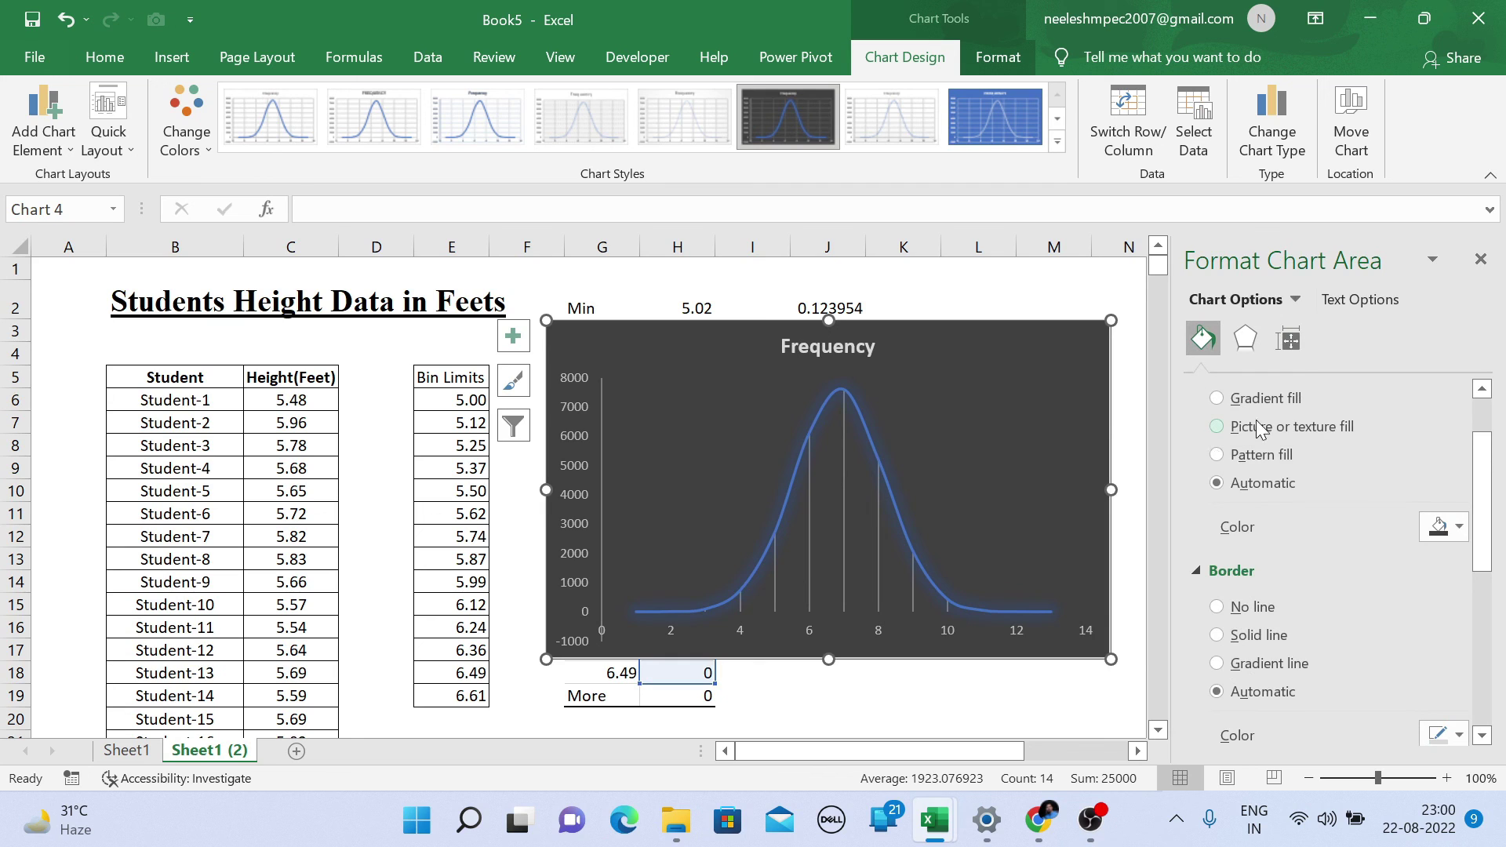
pyautogui.scroll(2, 1248, 447)
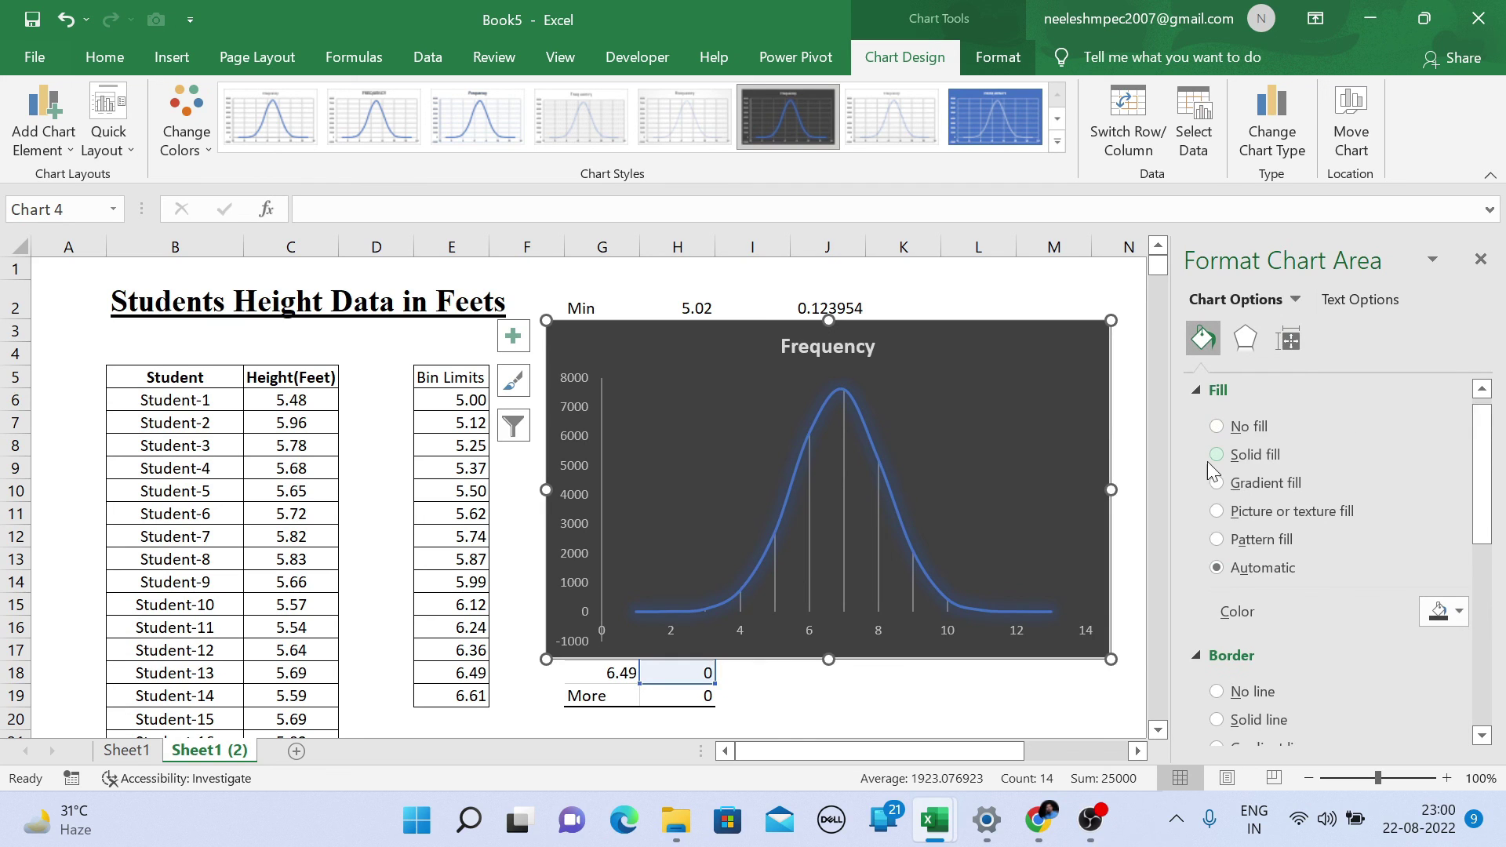
pyautogui.click(844, 455)
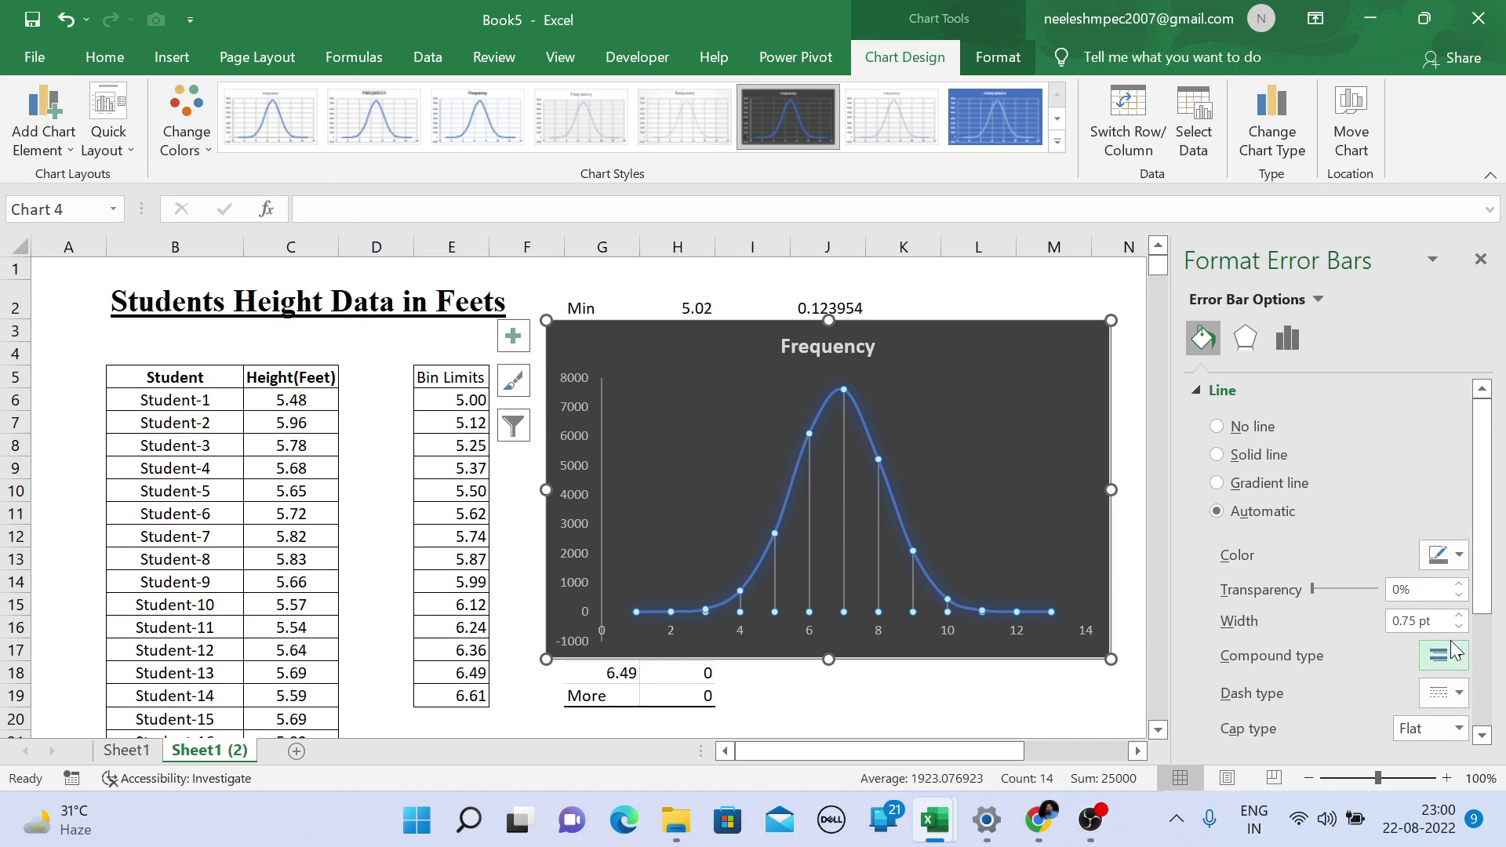
pyautogui.click(1461, 617)
pyautogui.click(1461, 617)
pyautogui.click(1461, 617)
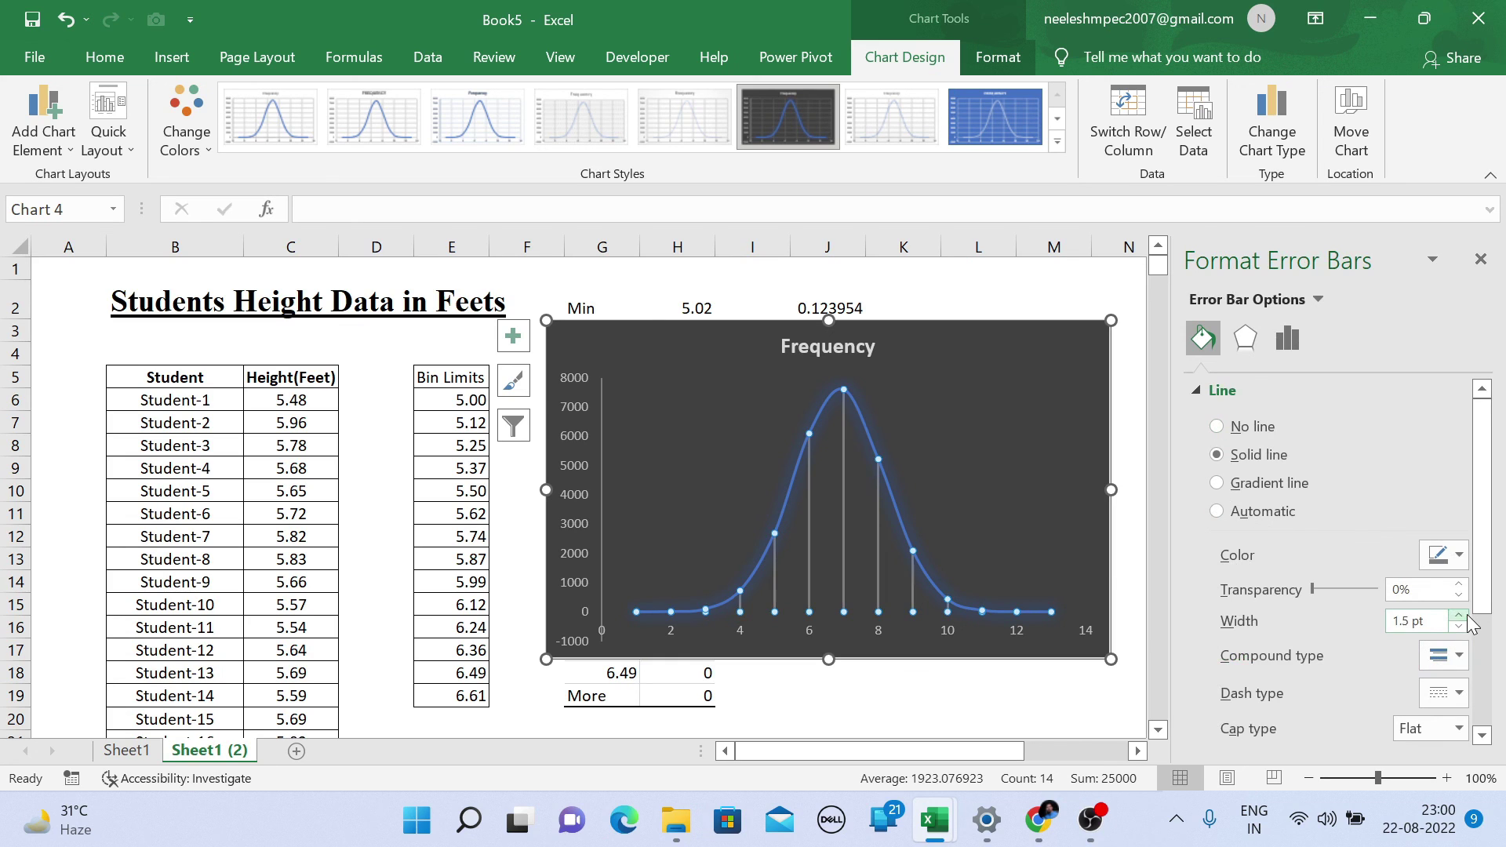
pyautogui.click(1460, 617)
pyautogui.click(1460, 617)
pyautogui.click(1461, 616)
pyautogui.moveTo(1461, 616); pyautogui.dragTo(1460, 616)
pyautogui.click(1461, 616)
pyautogui.click(1460, 616)
pyautogui.click(1461, 616)
pyautogui.click(1461, 616)
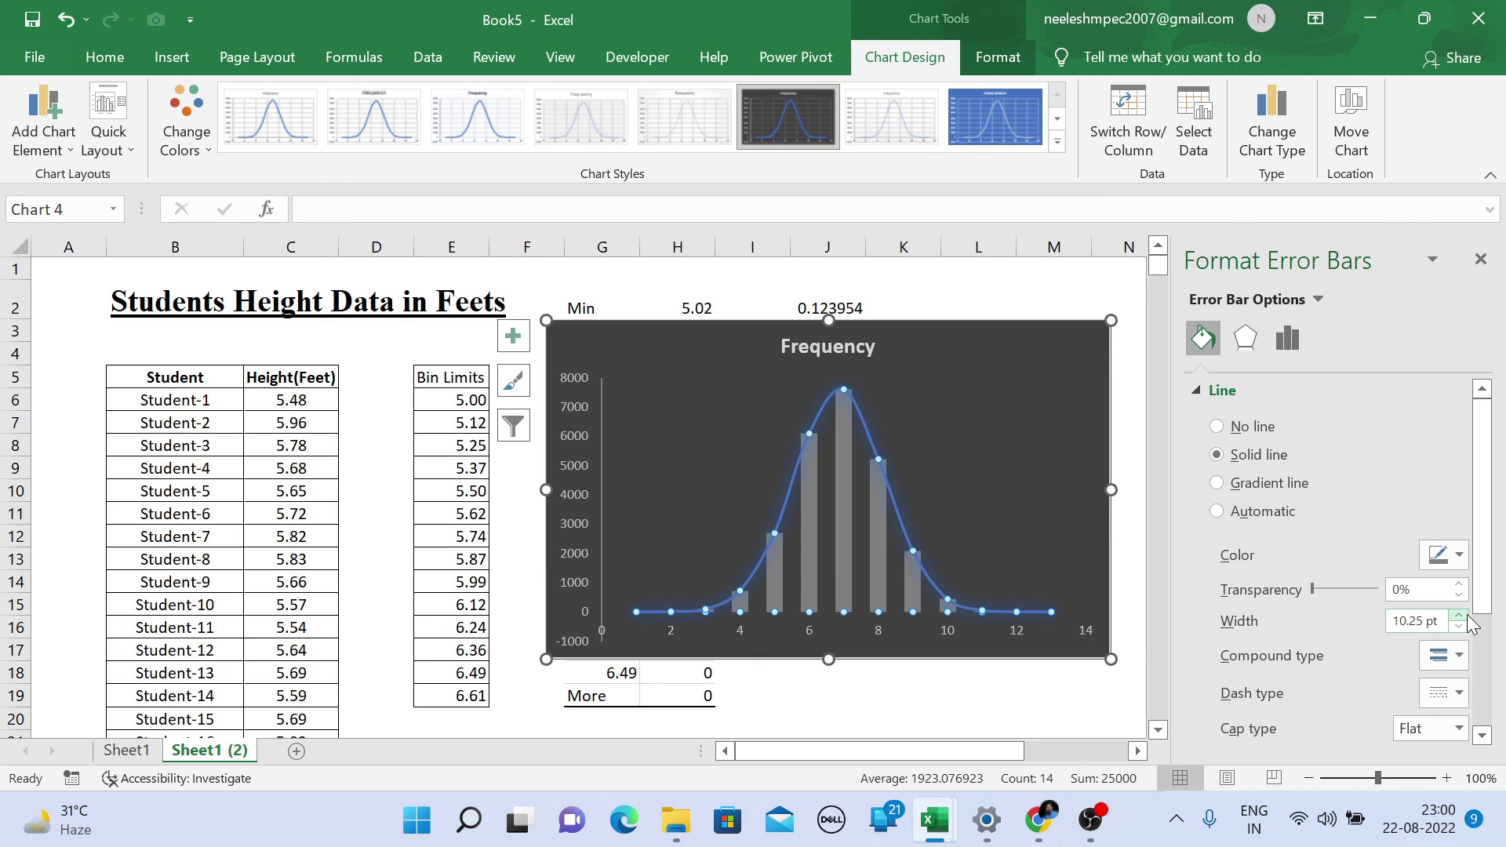
# - Color the vertical error bars yellow as a solid line with a width of 10.75 pt
pyautogui.click(1461, 555)
pyautogui.click(1376, 742)
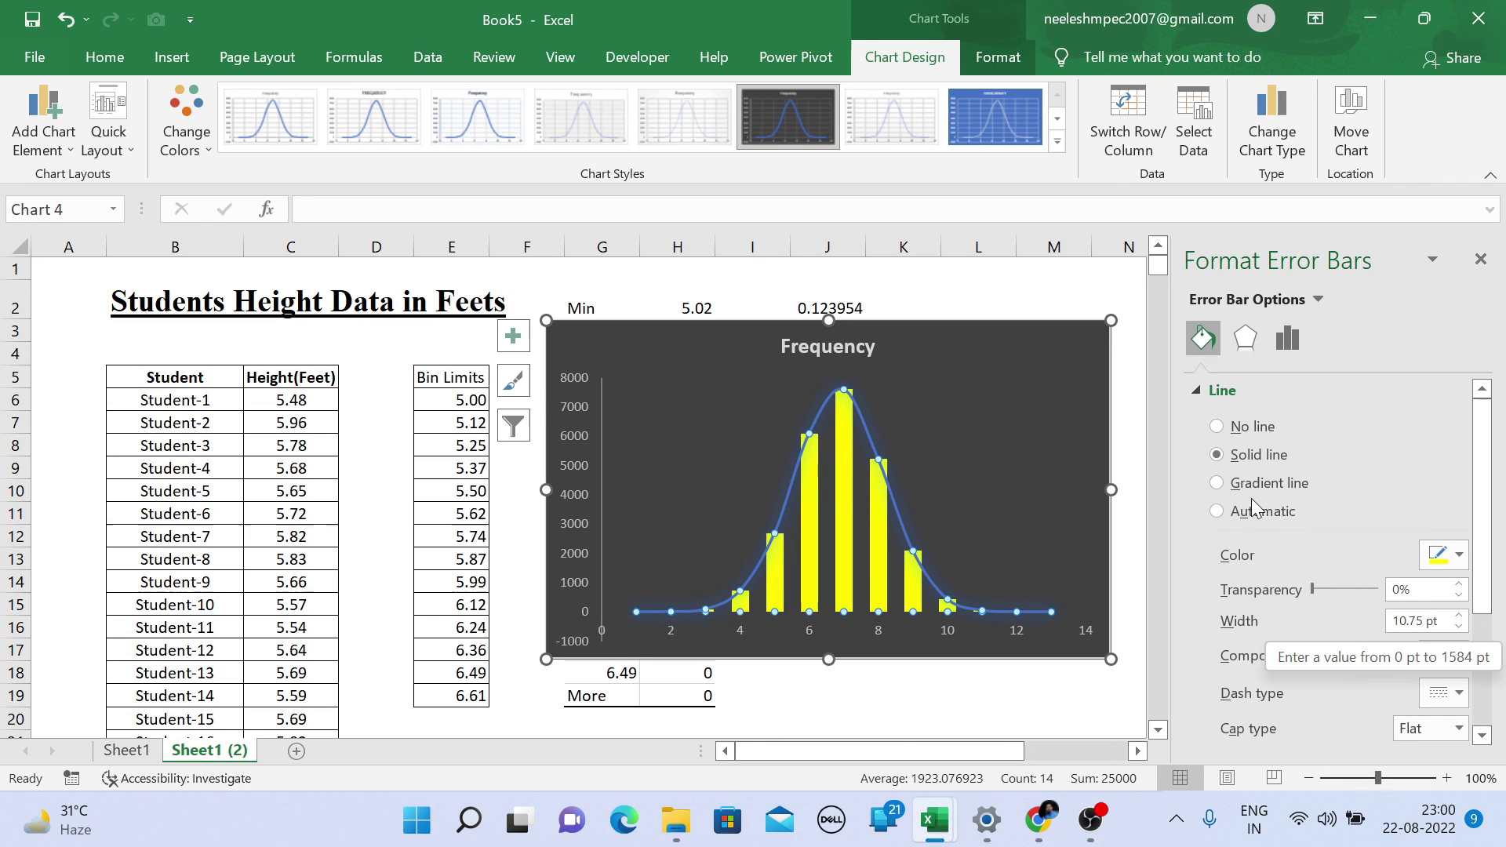
pyautogui.click(1217, 427)
pyautogui.click(1218, 457)
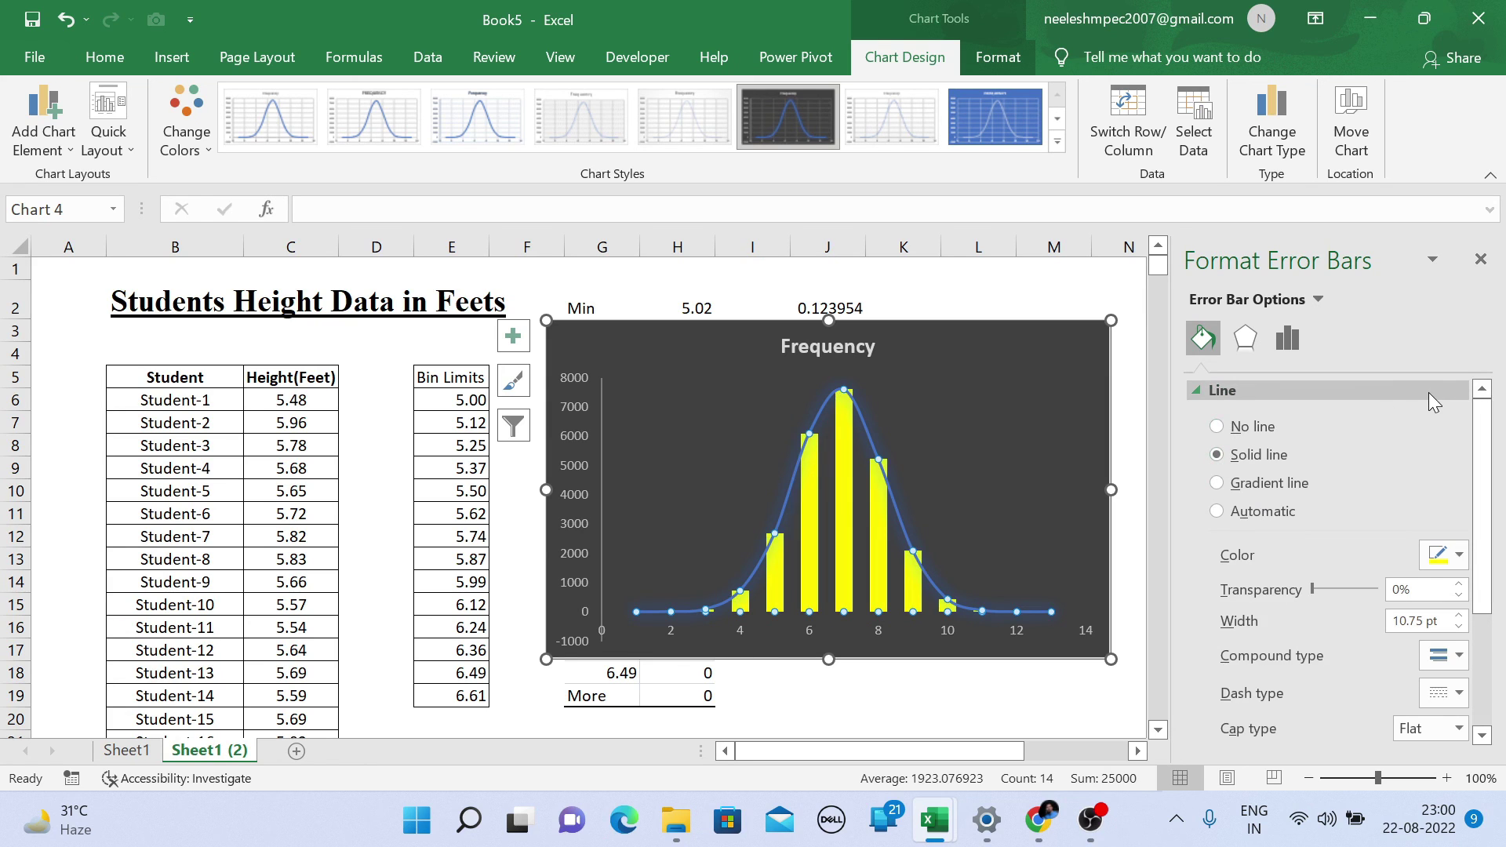
pyautogui.click(1483, 263)
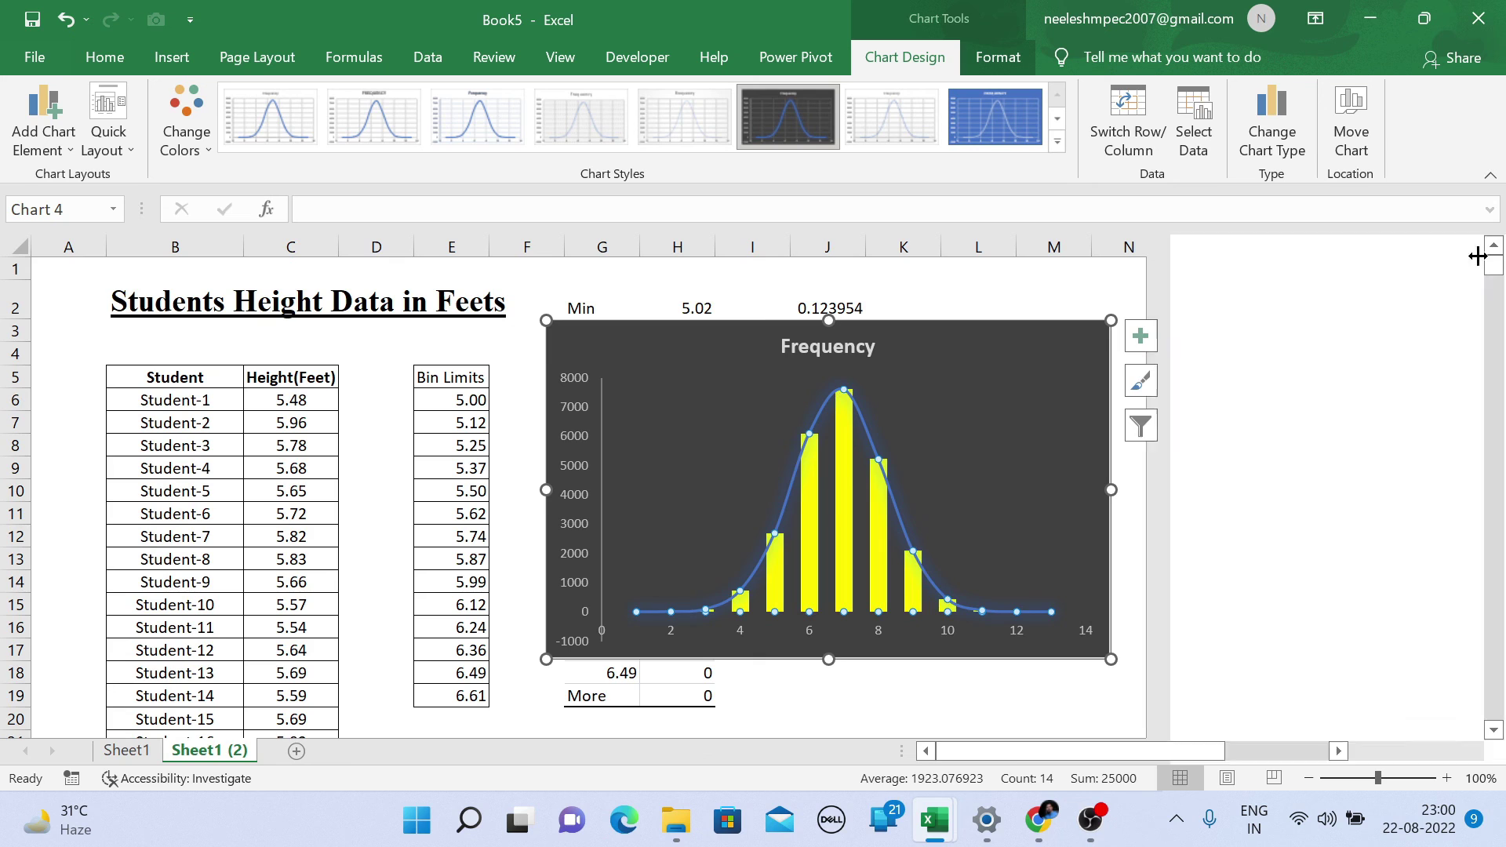
# - Remove the Frequency series' curve by setting its line to No line
pyautogui.click(934, 589)
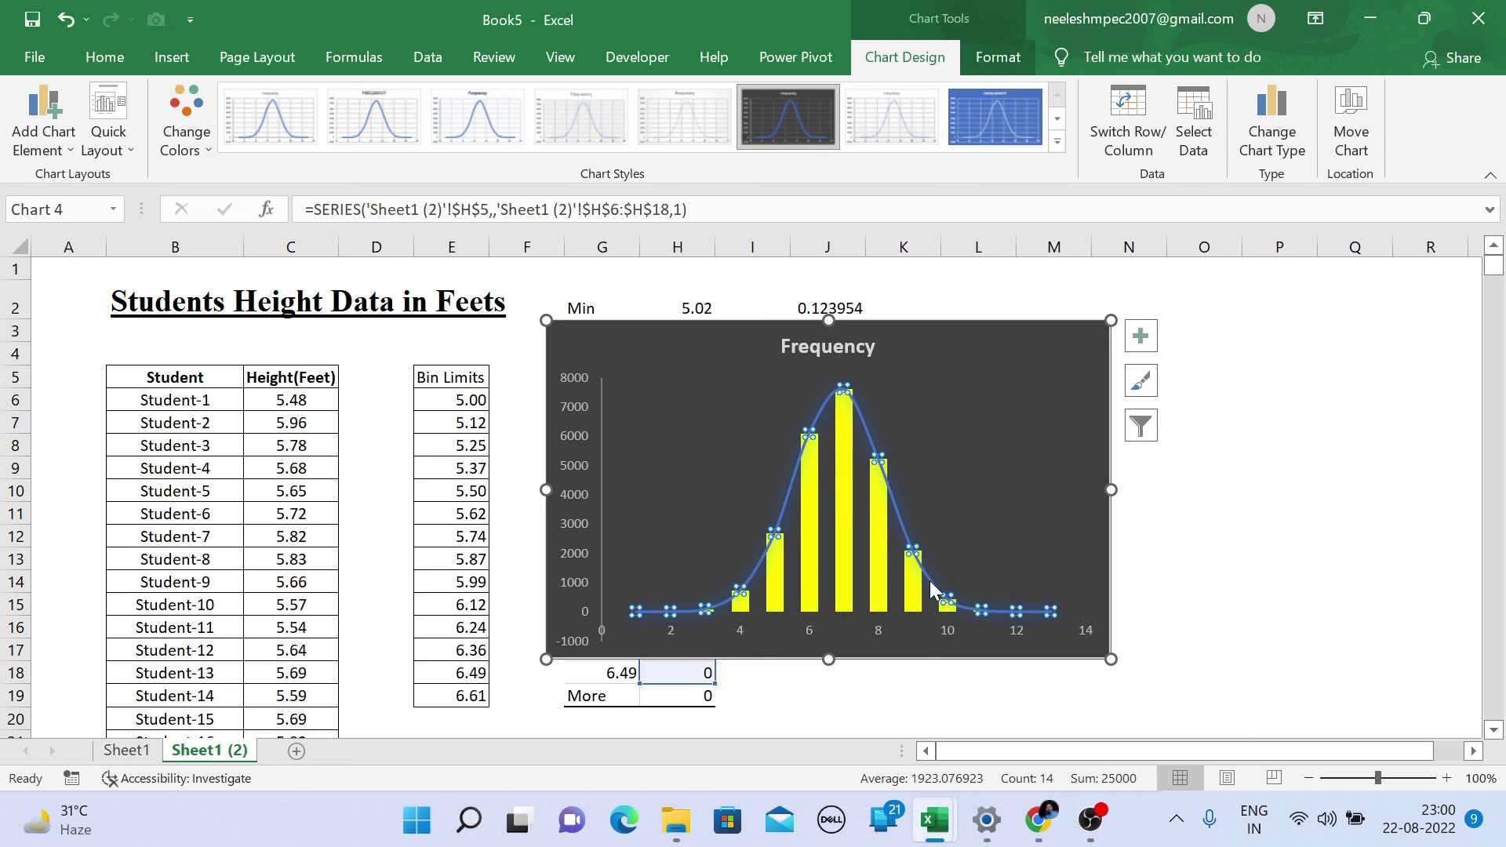
pyautogui.rightClick(930, 581)
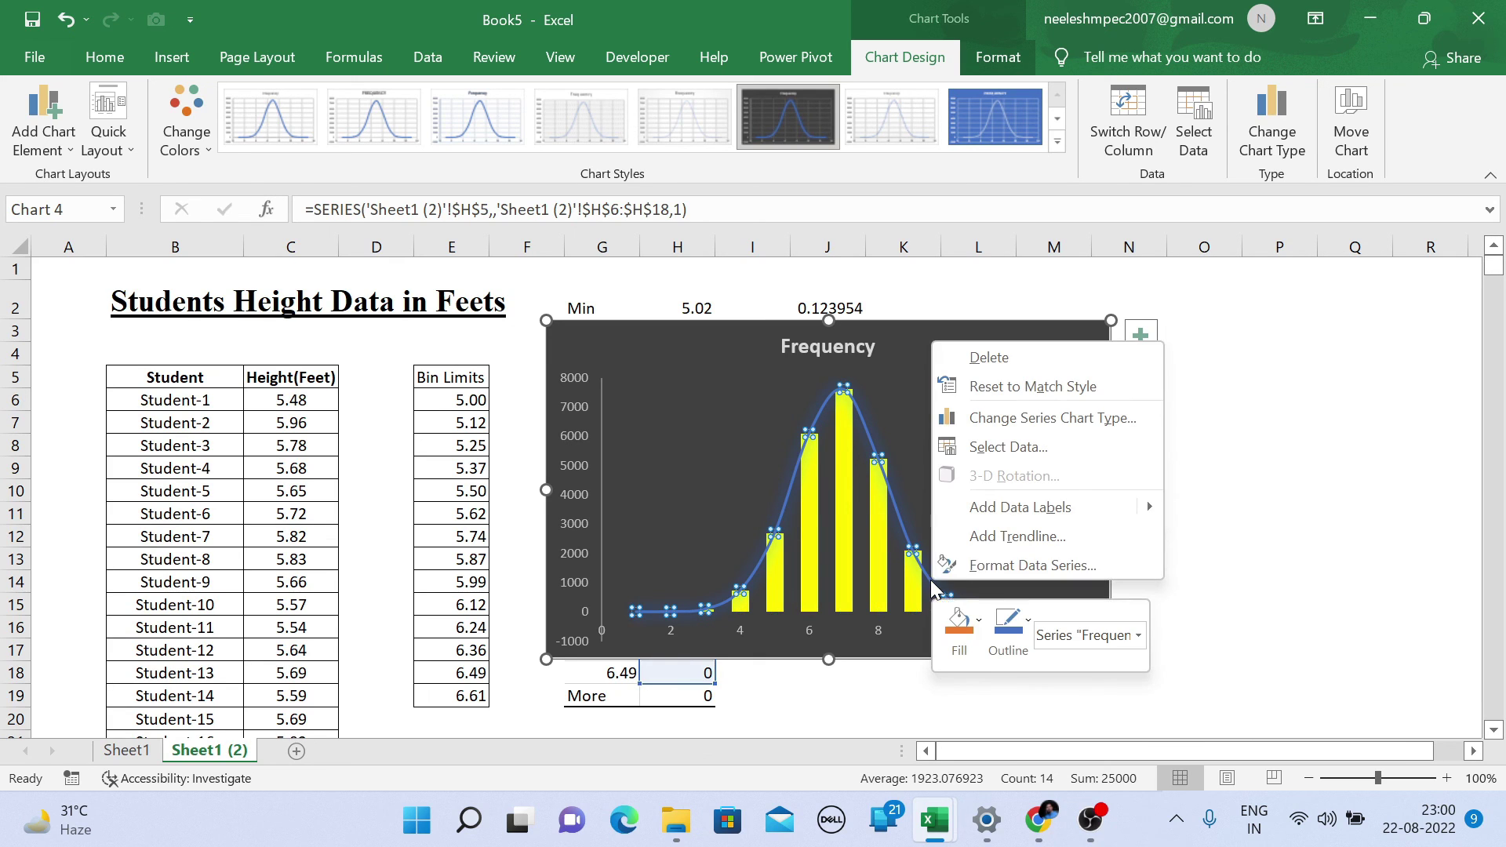
pyautogui.click(959, 571)
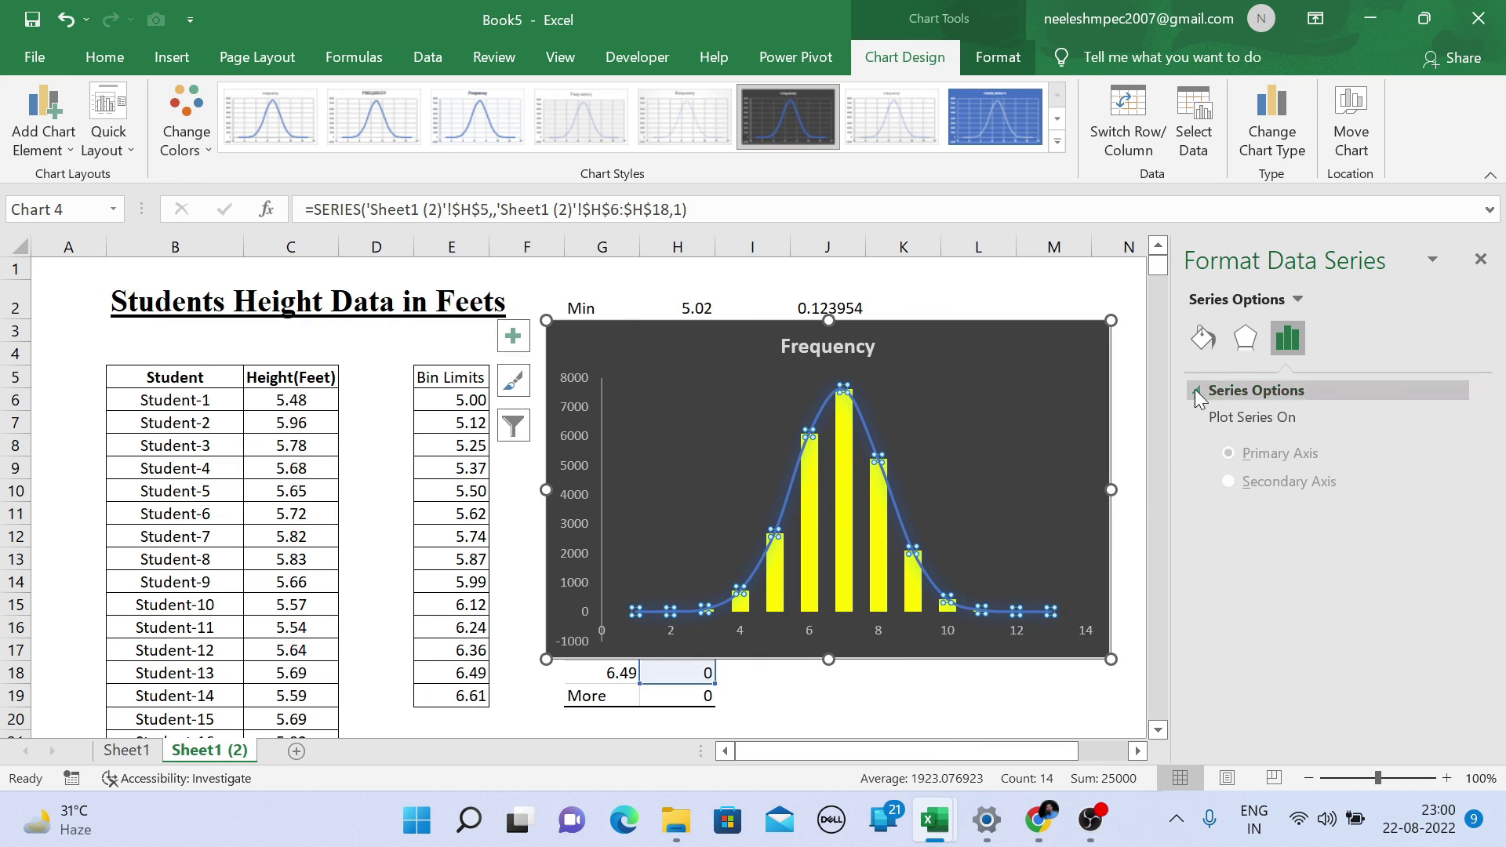
pyautogui.click(1204, 337)
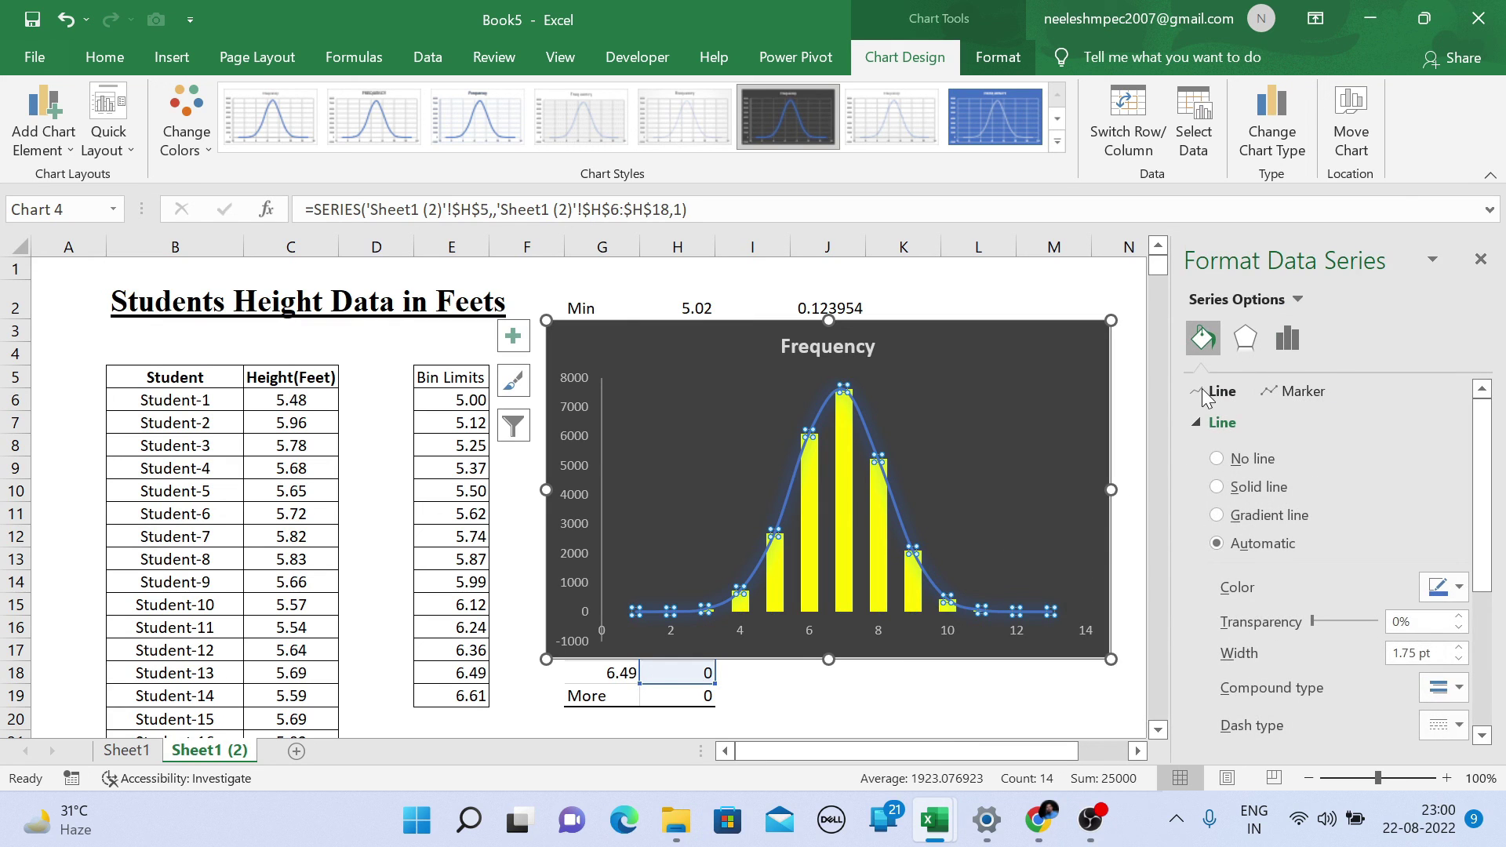
pyautogui.click(1216, 459)
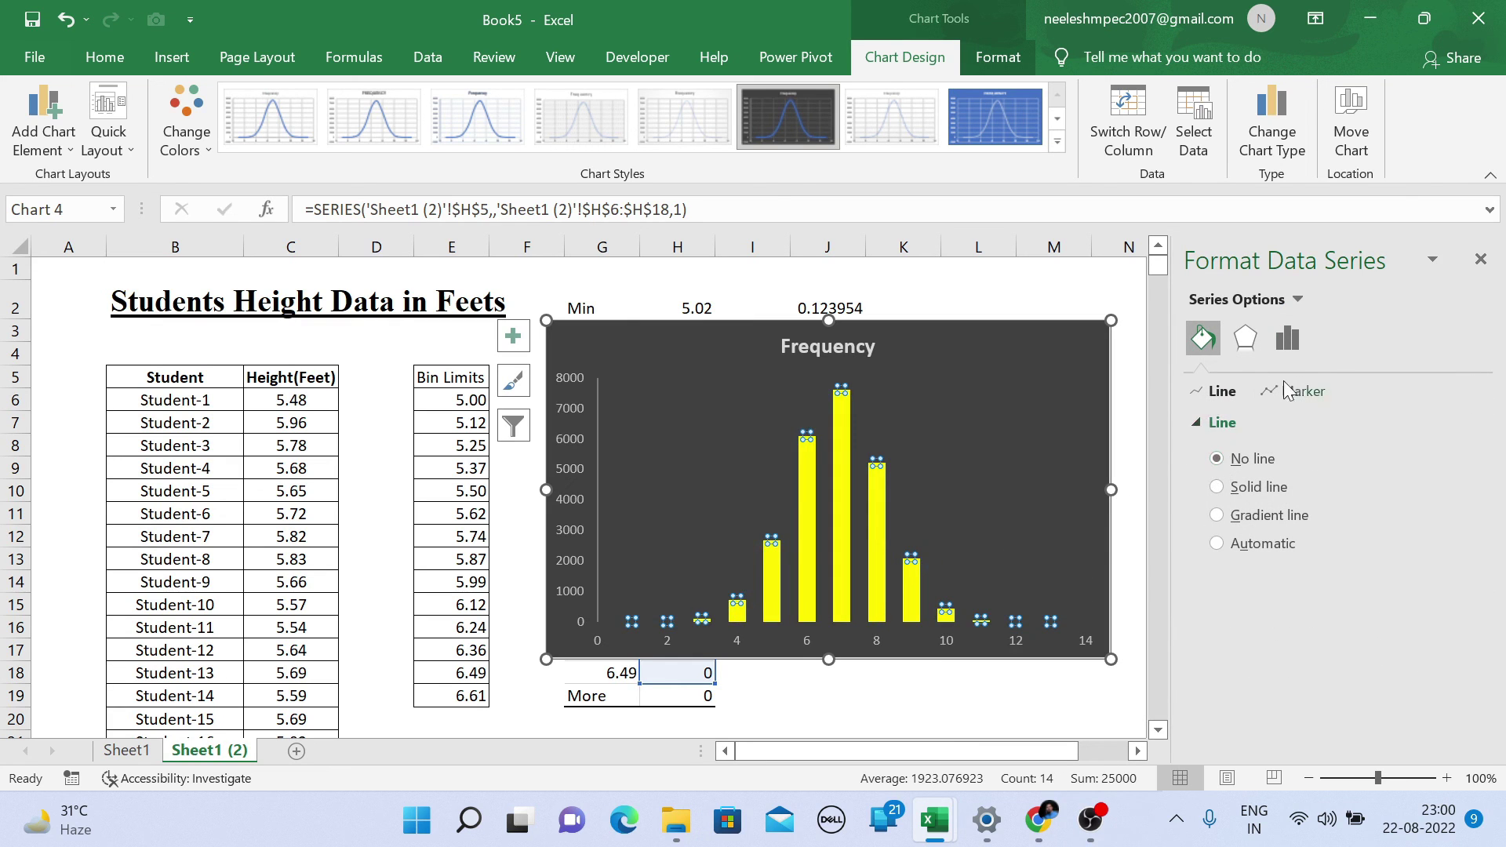
pyautogui.click(1480, 260)
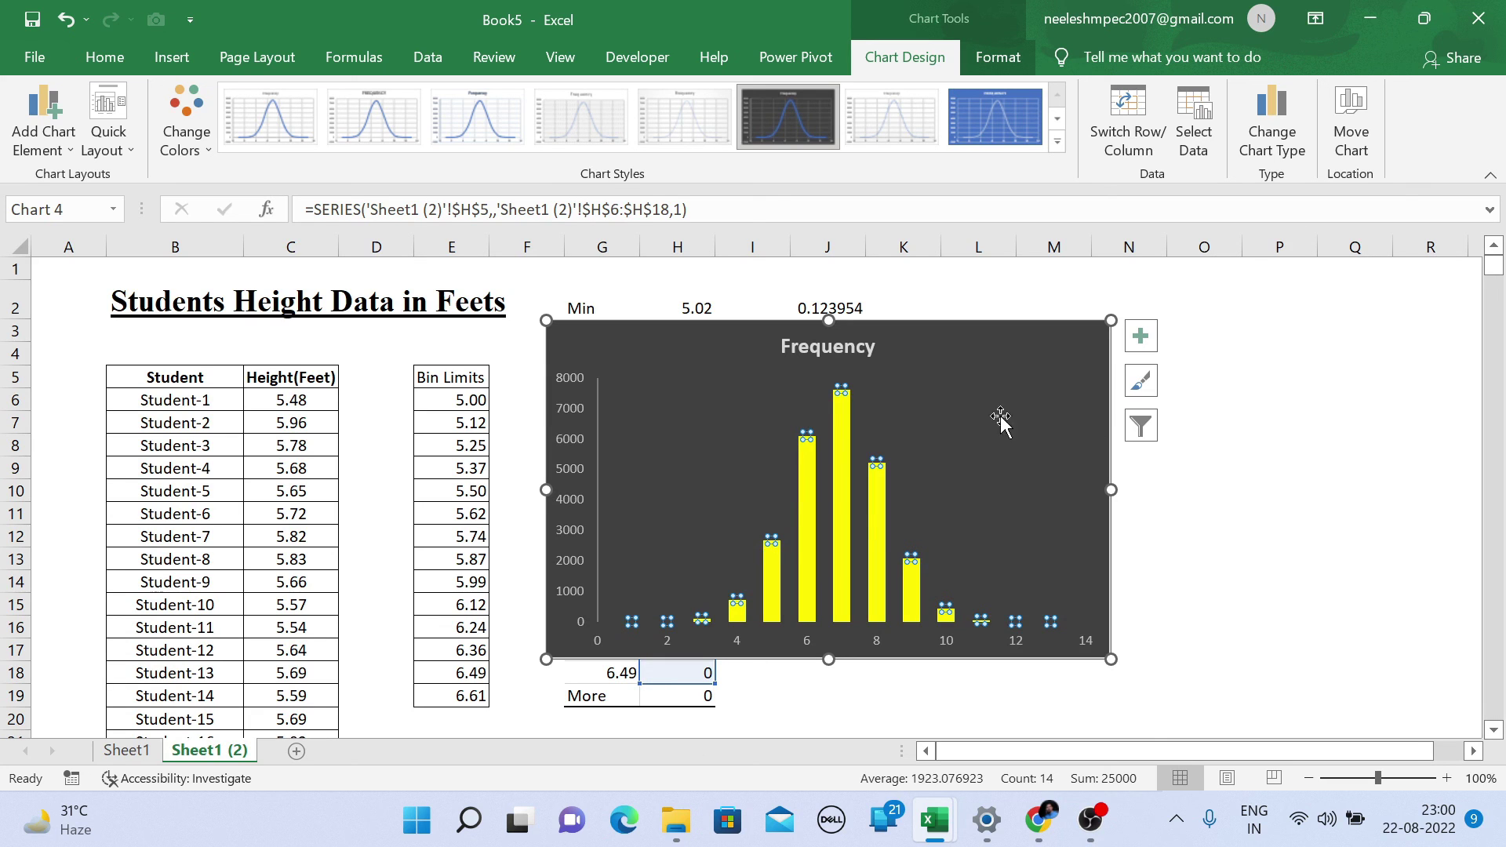
# - Move the chart back beside the frequency table, around column I, and turn on data labels
pyautogui.moveTo(966, 330); pyautogui.dragTo(1168, 317)
pyautogui.click(1341, 323)
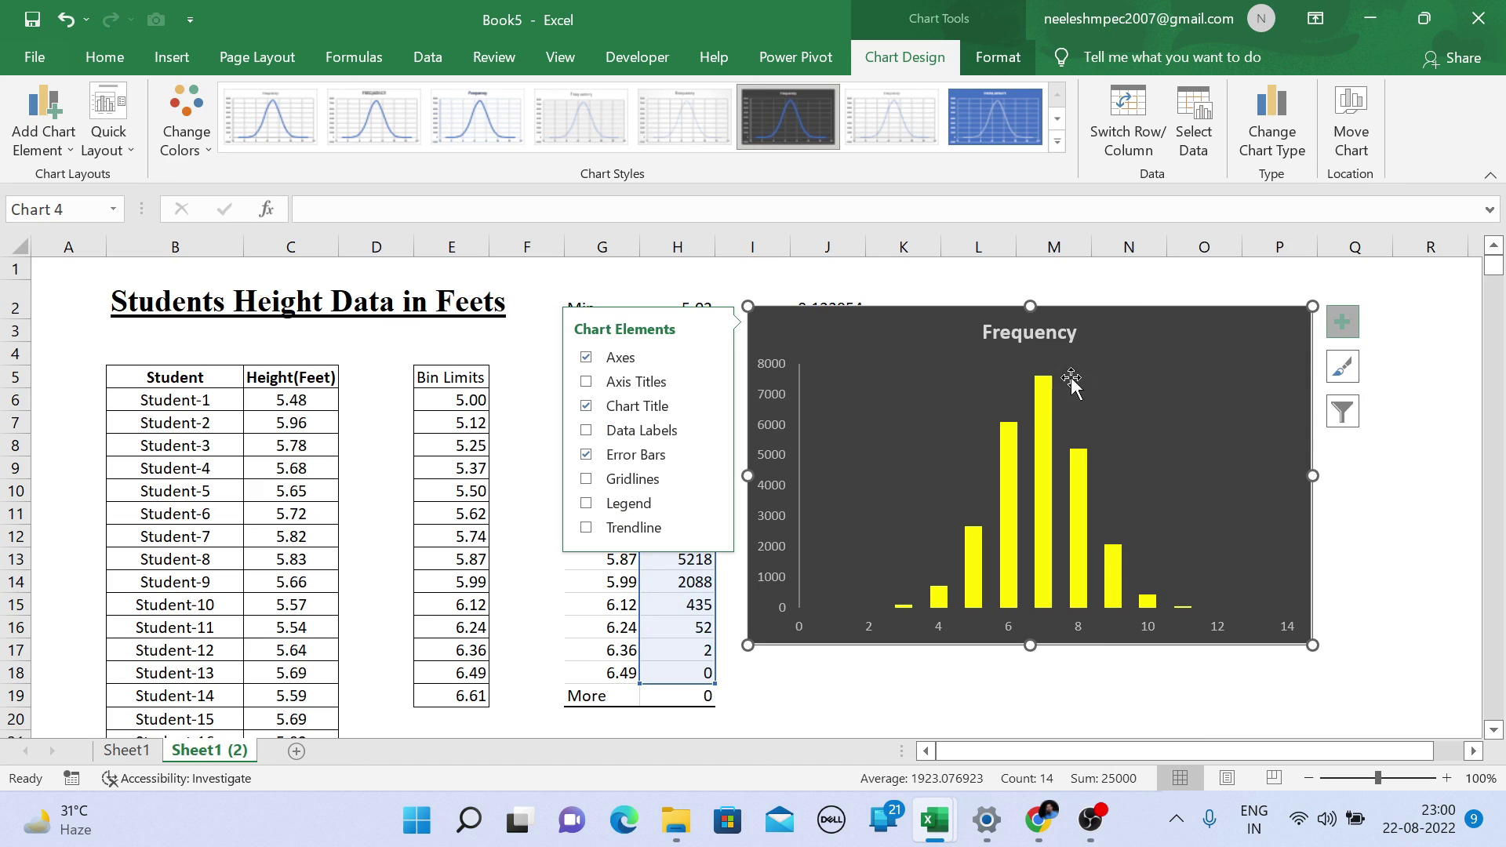
pyautogui.click(585, 436)
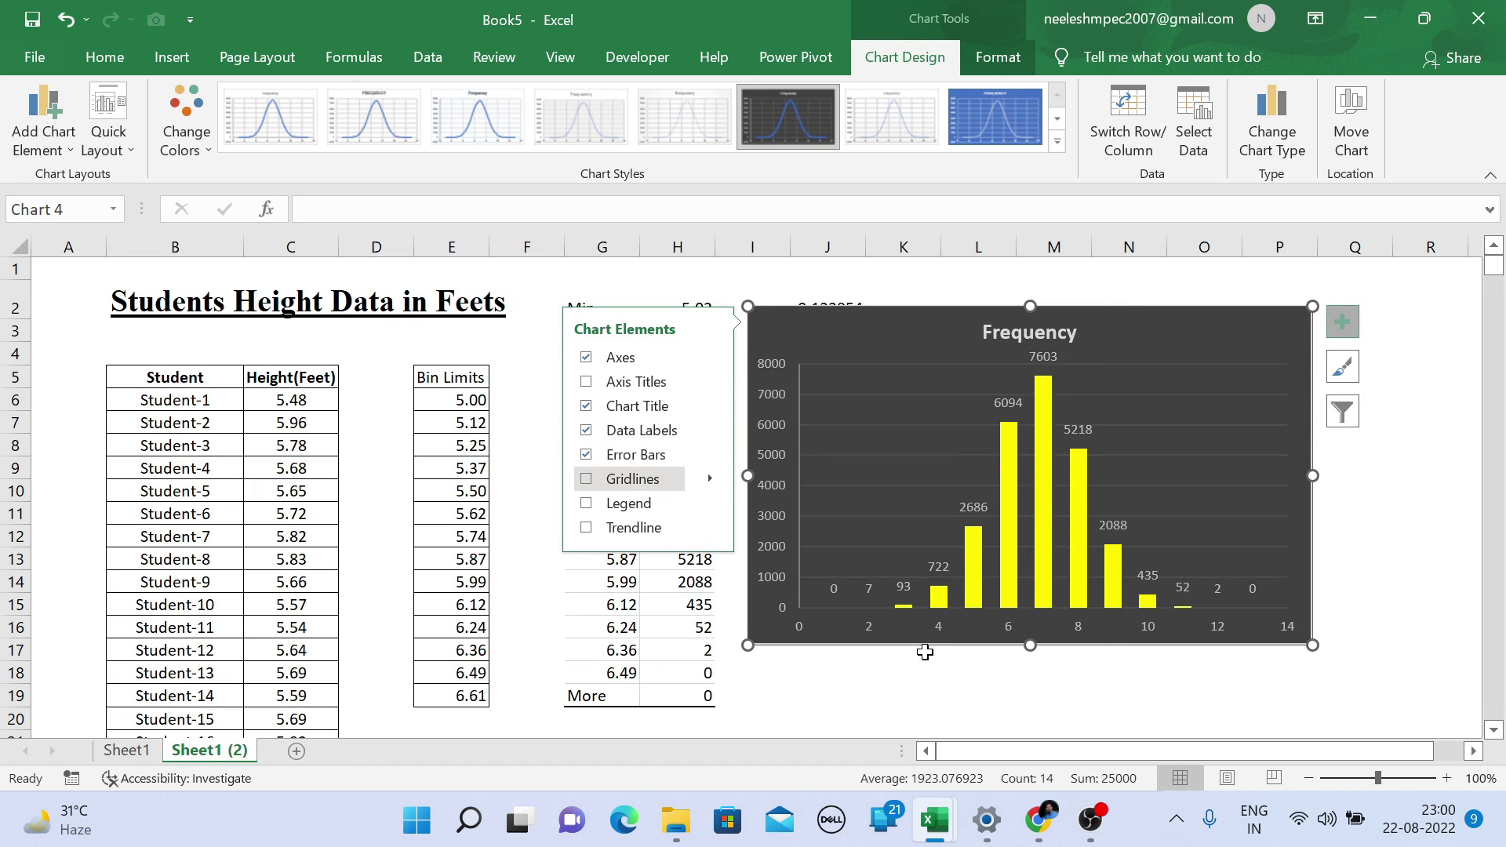
# - Try a trendline on the Frequency chart and remove it again
pyautogui.click(863, 628)
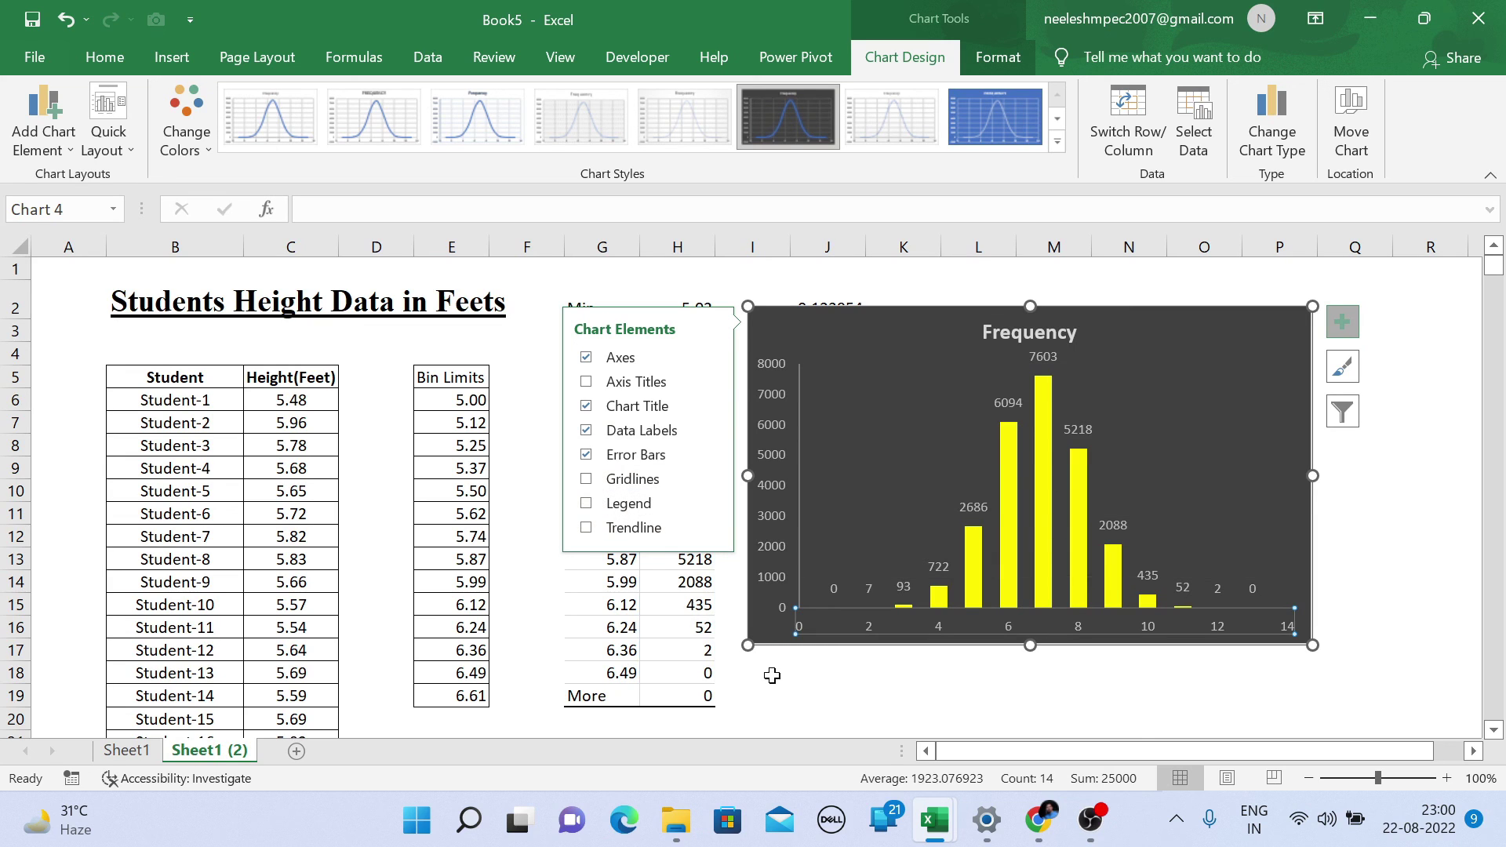
pyautogui.click(589, 531)
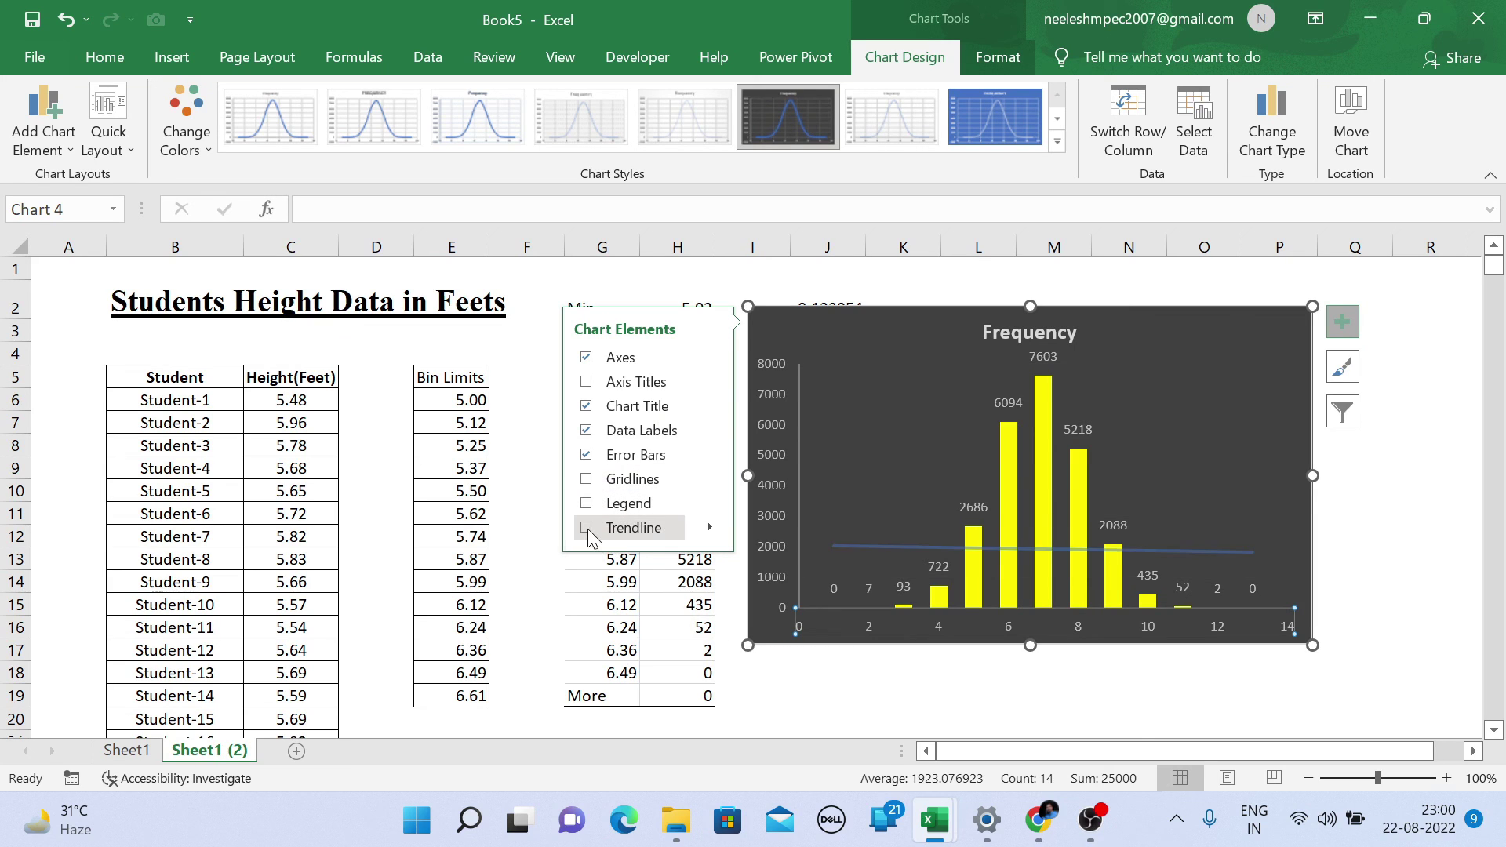
pyautogui.click(587, 529)
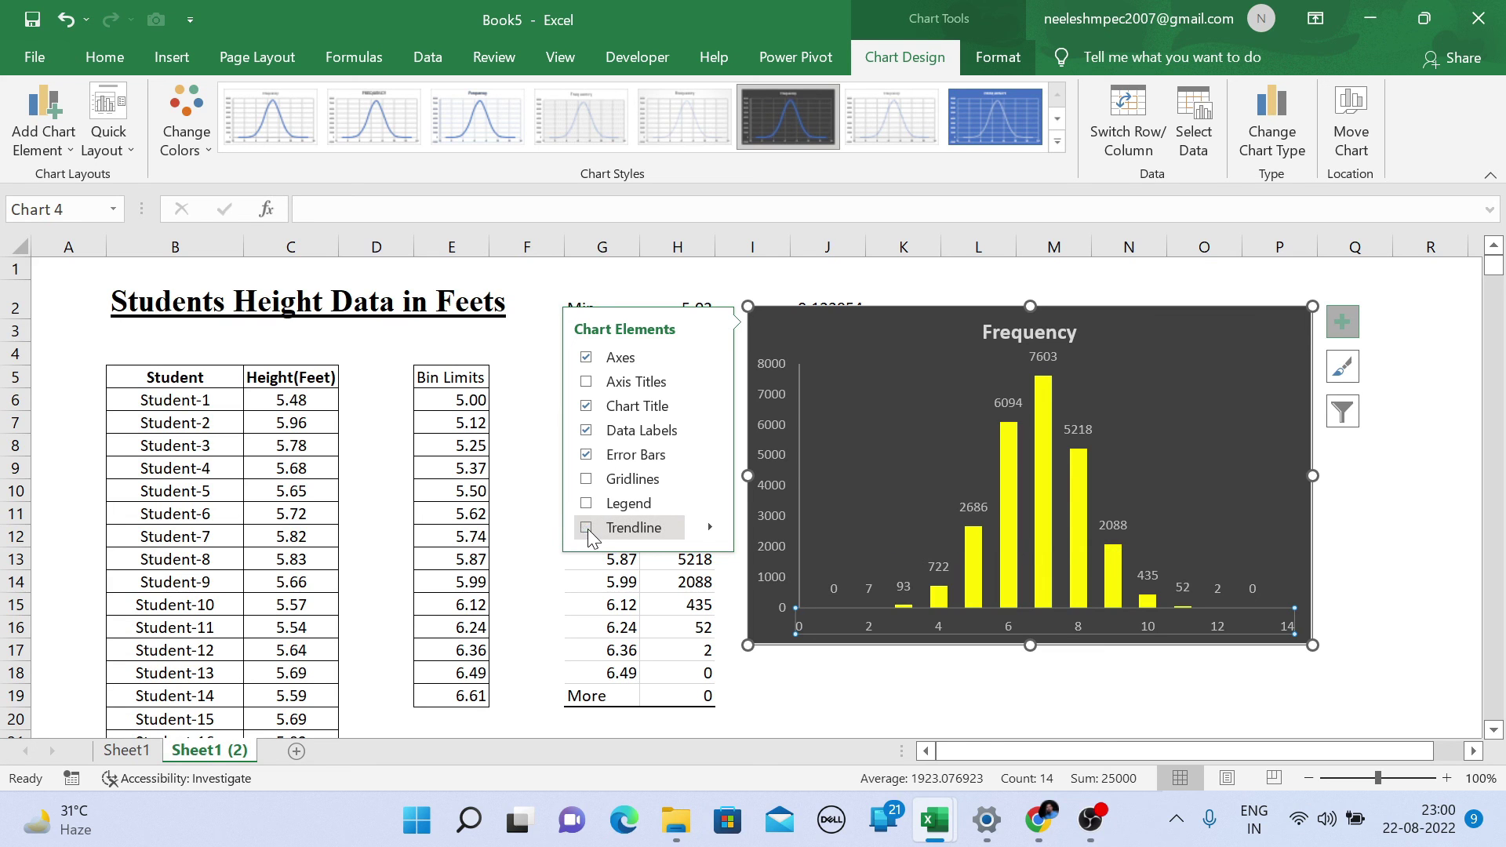
pyautogui.click(870, 714)
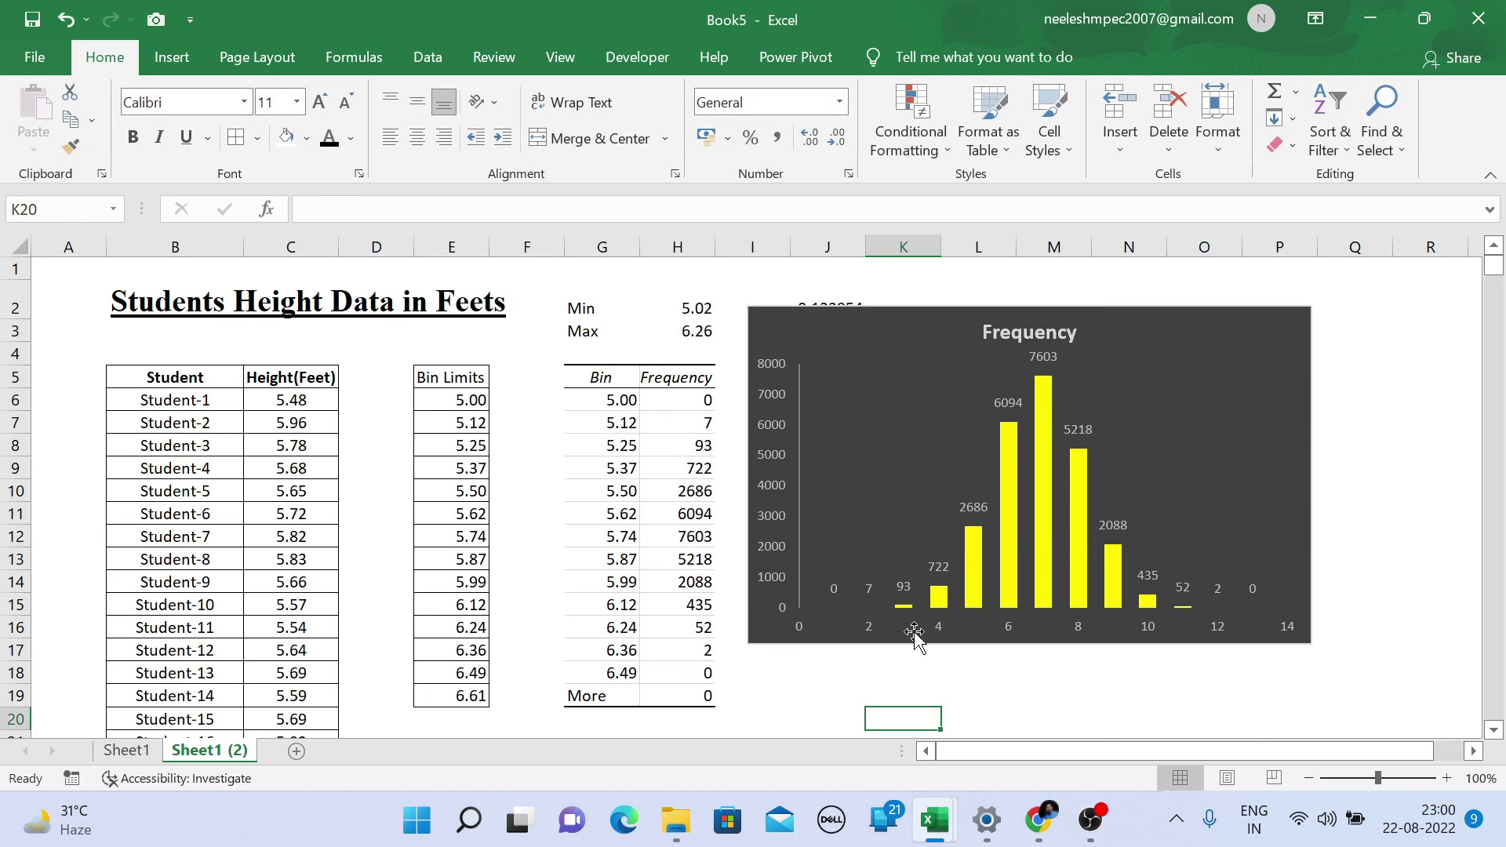
# - Delete the chart's horizontal axis and undo the deletion
pyautogui.click(937, 626)
pyautogui.press('Delete')
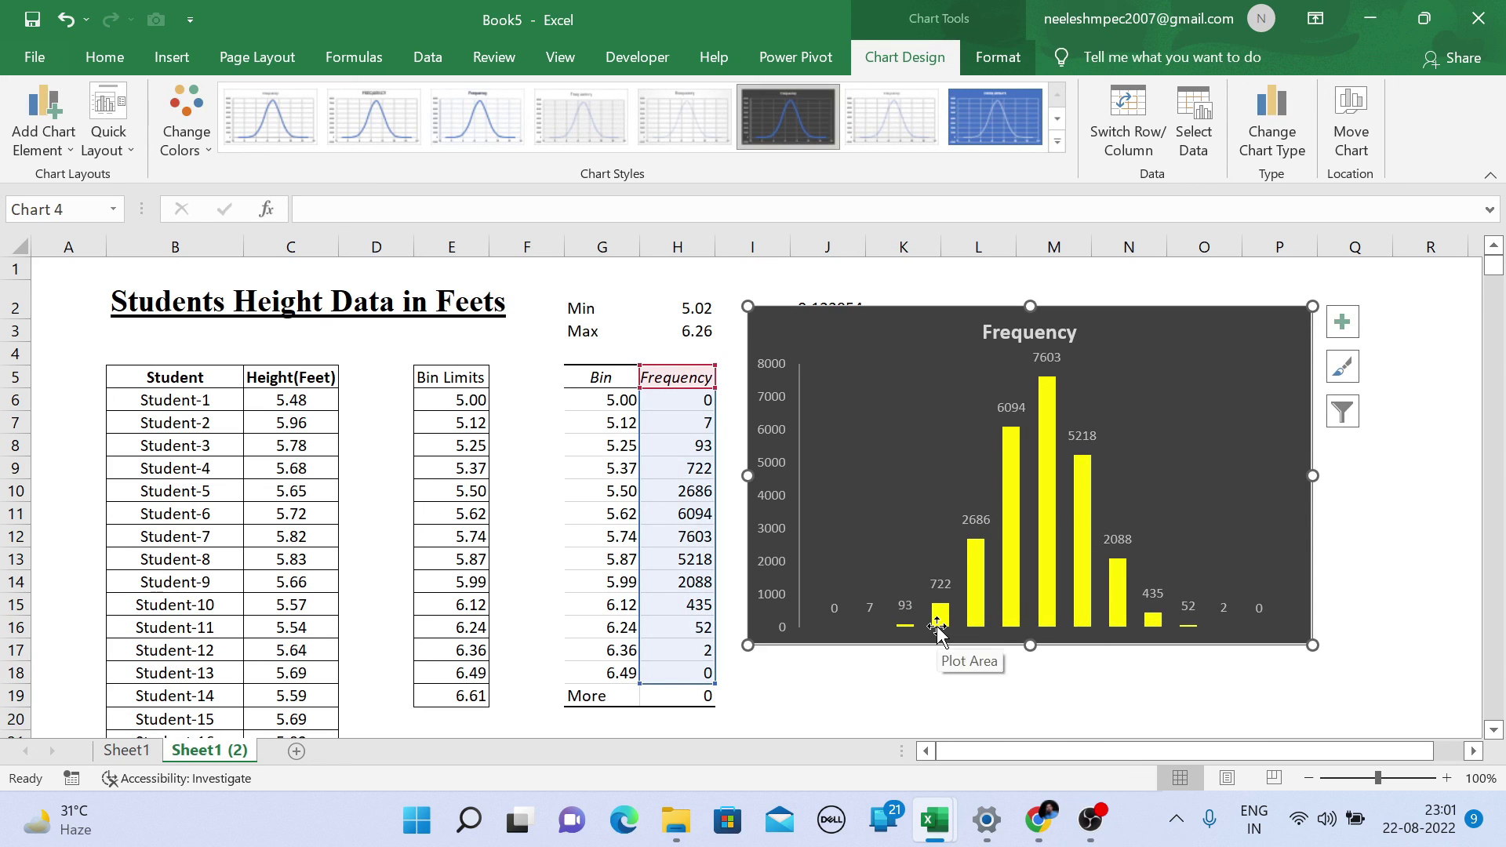
pyautogui.hotkey('ctrl', 'z')
# - Delete the chart's vertical axis and add primary horizontal and primary vertical axis titles
pyautogui.click(774, 552)
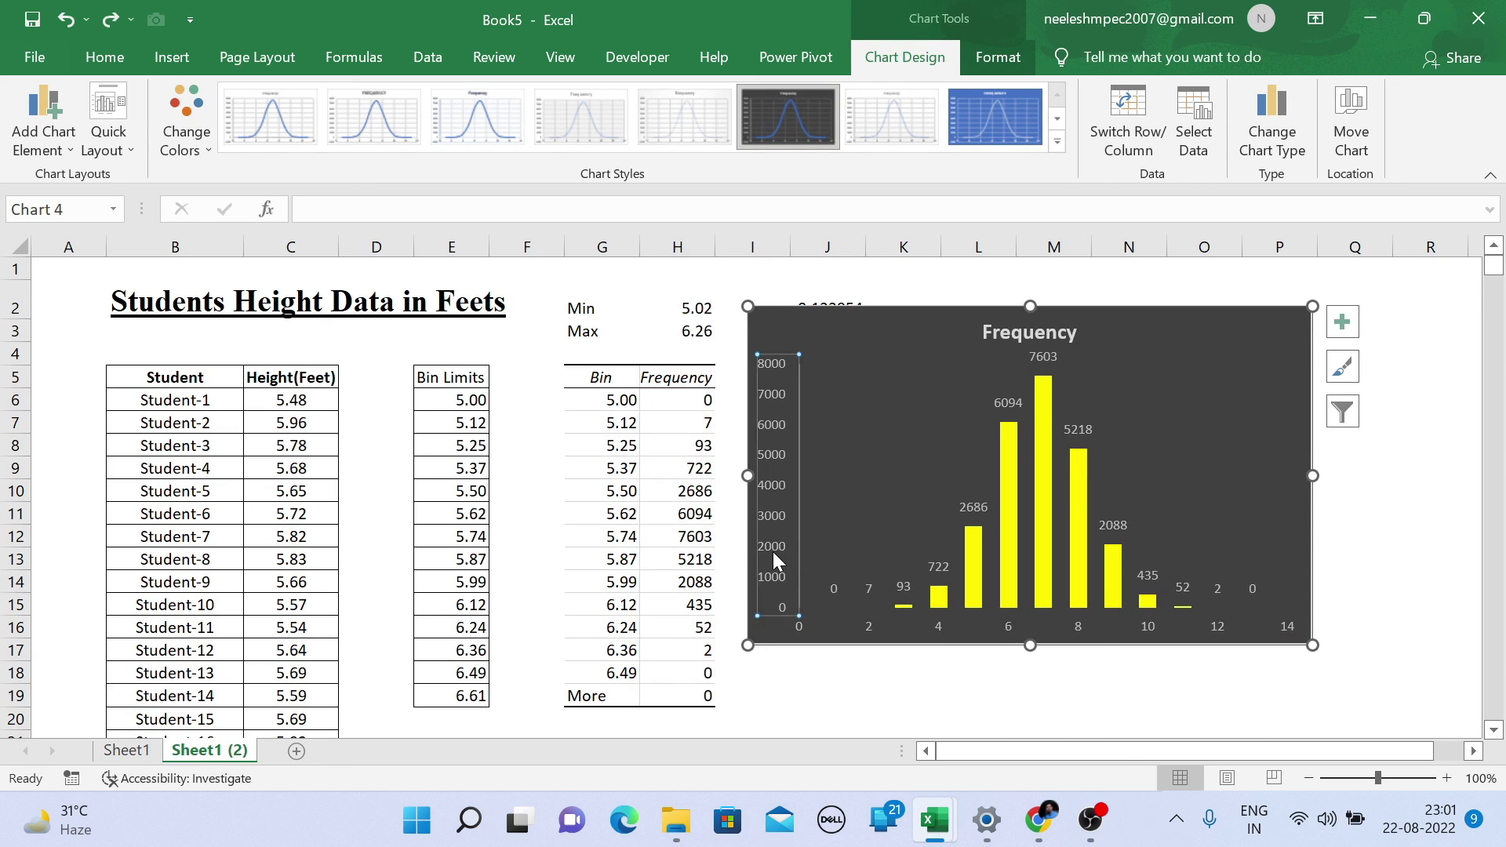
pyautogui.press('Delete')
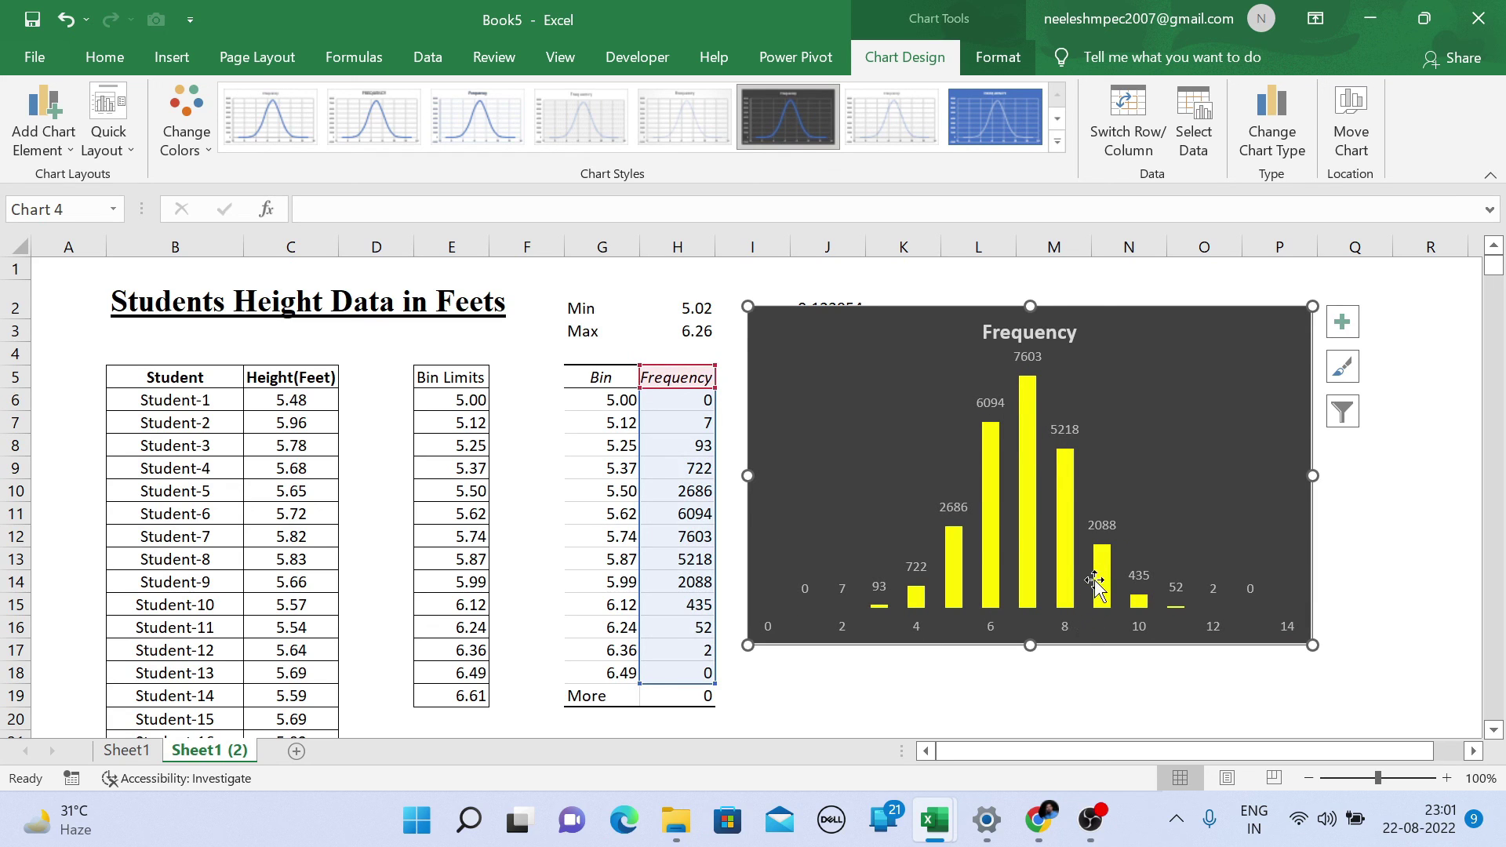
pyautogui.click(1342, 320)
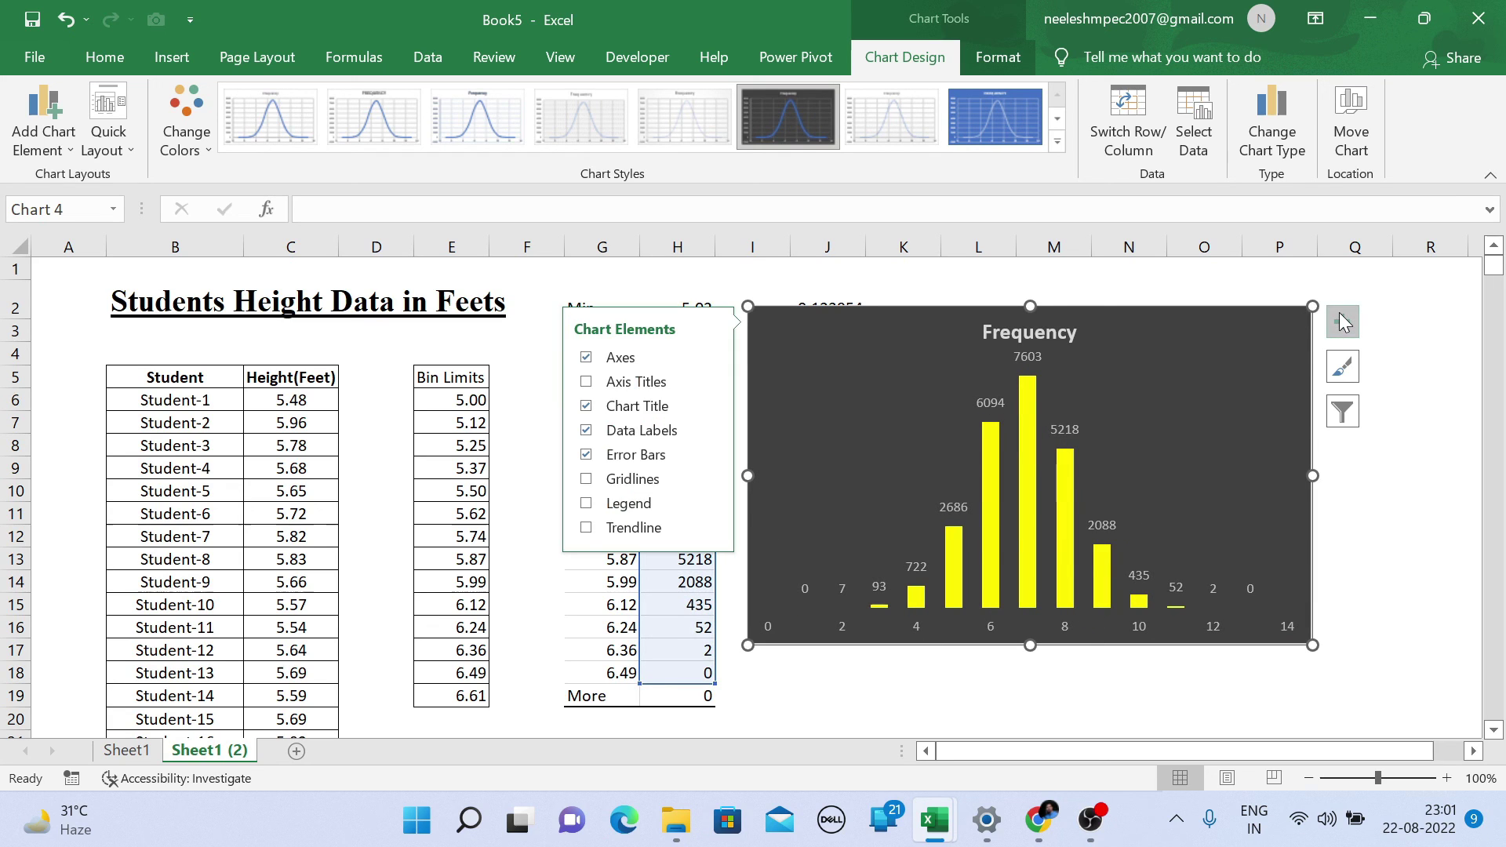
pyautogui.click(710, 382)
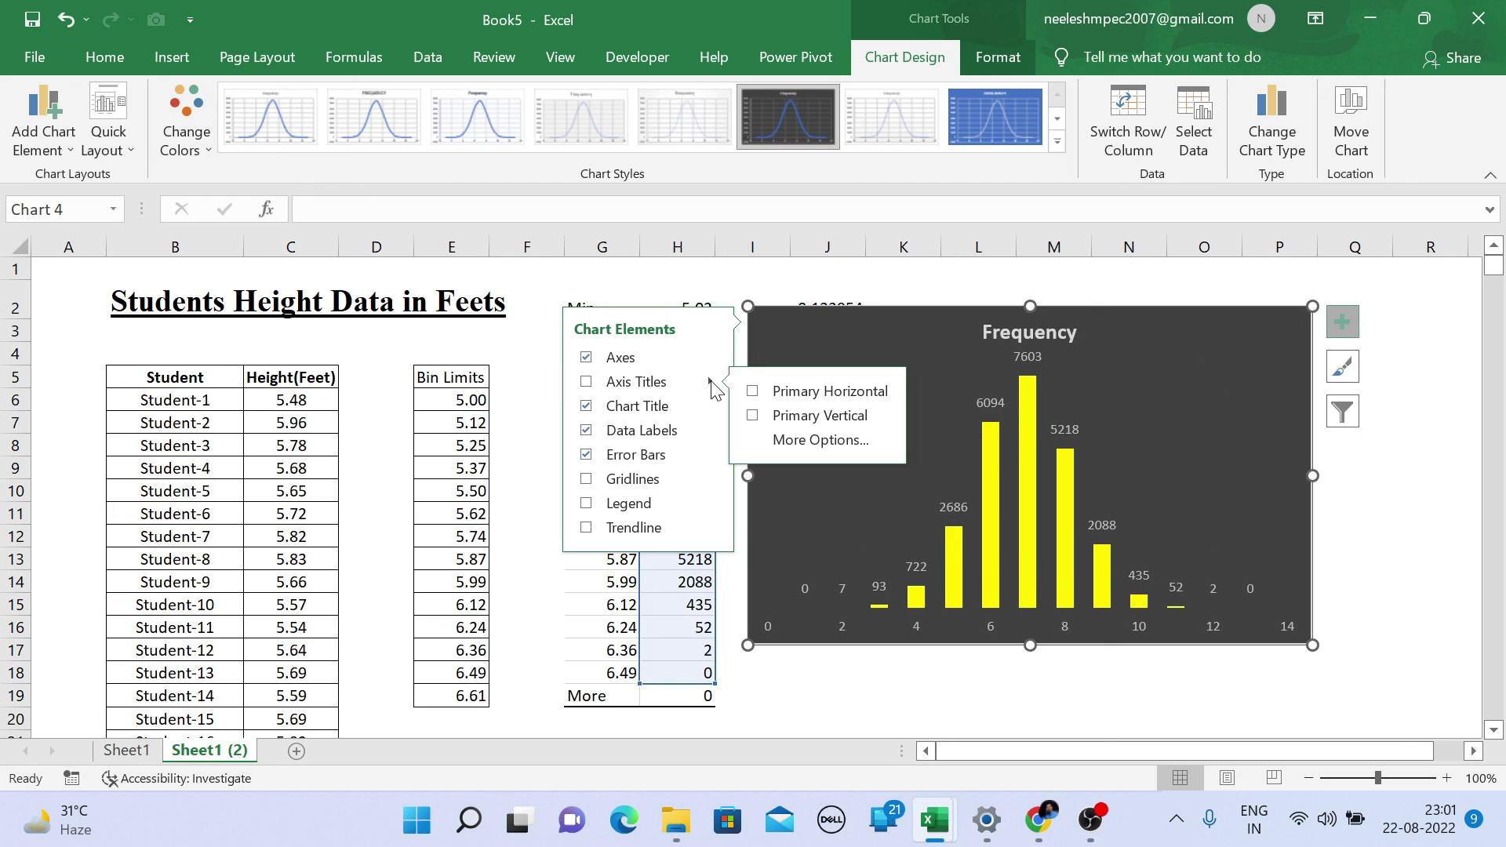
pyautogui.click(753, 389)
pyautogui.click(753, 416)
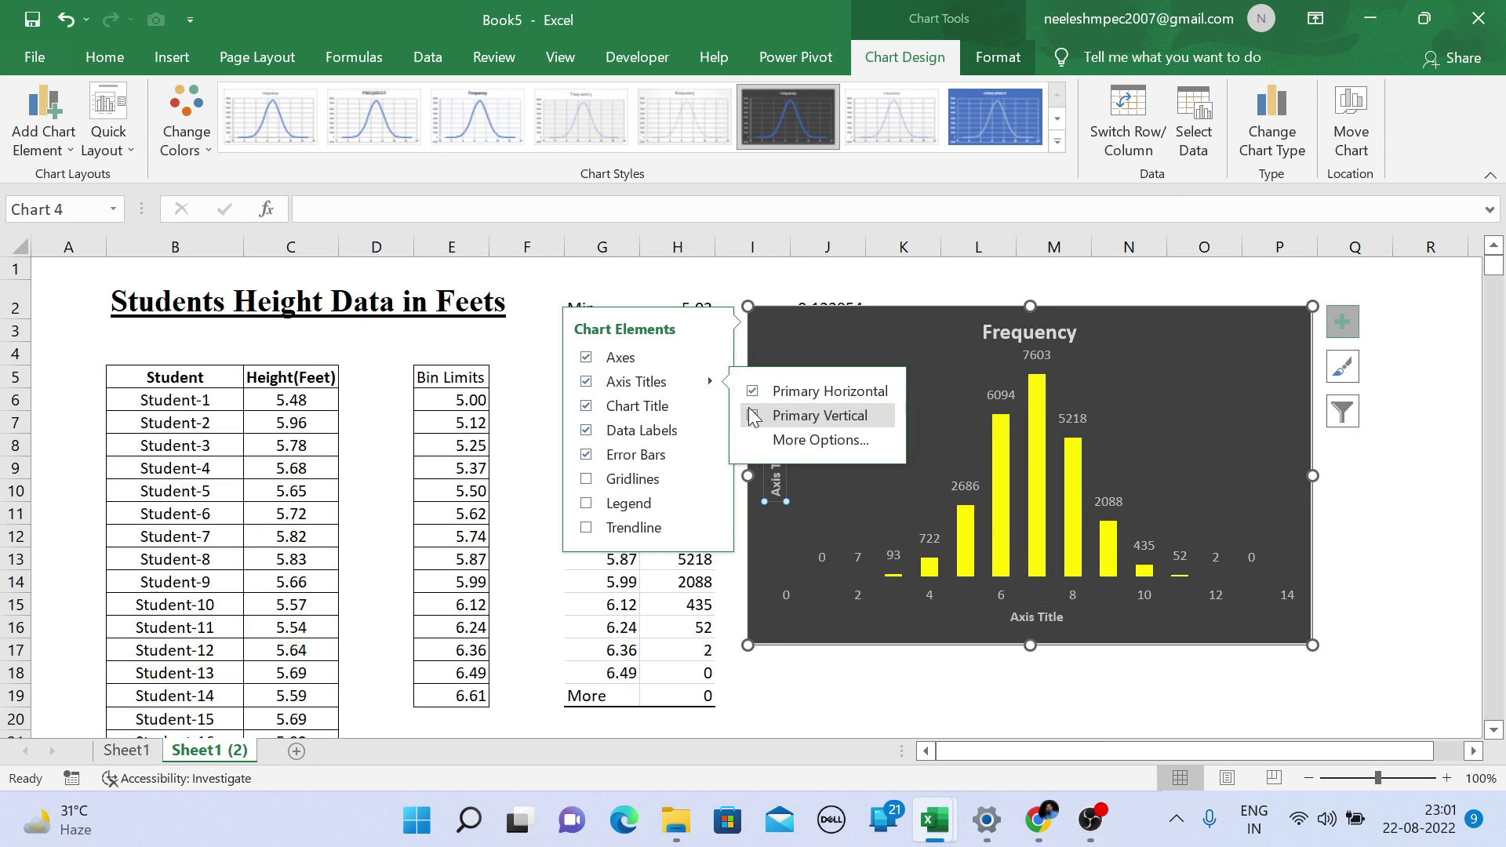
# - Change the horizontal axis title's text to "Bin Limits"
pyautogui.click(1038, 618)
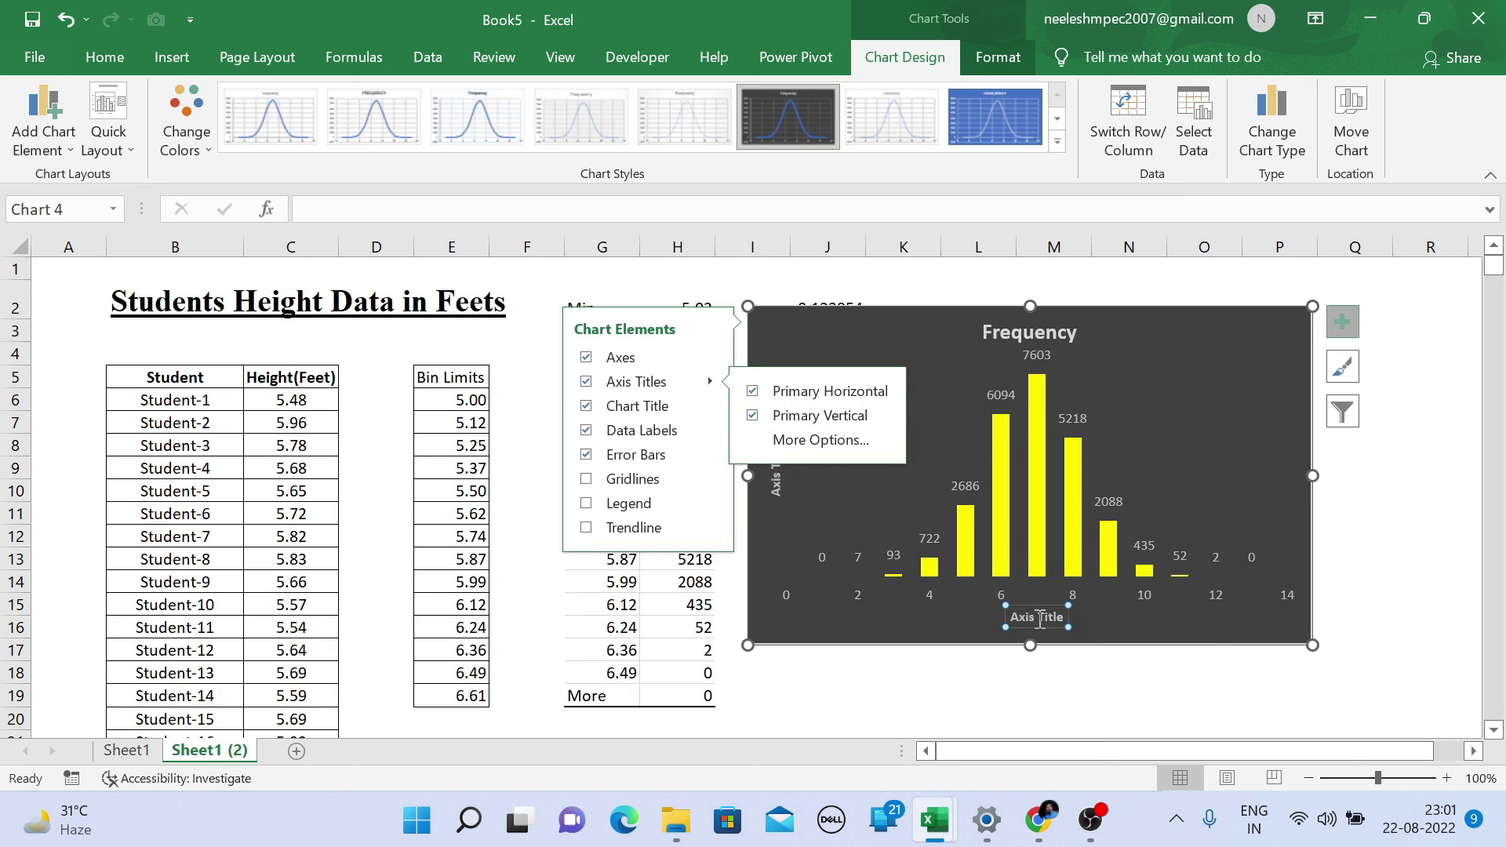
pyautogui.click(1039, 619)
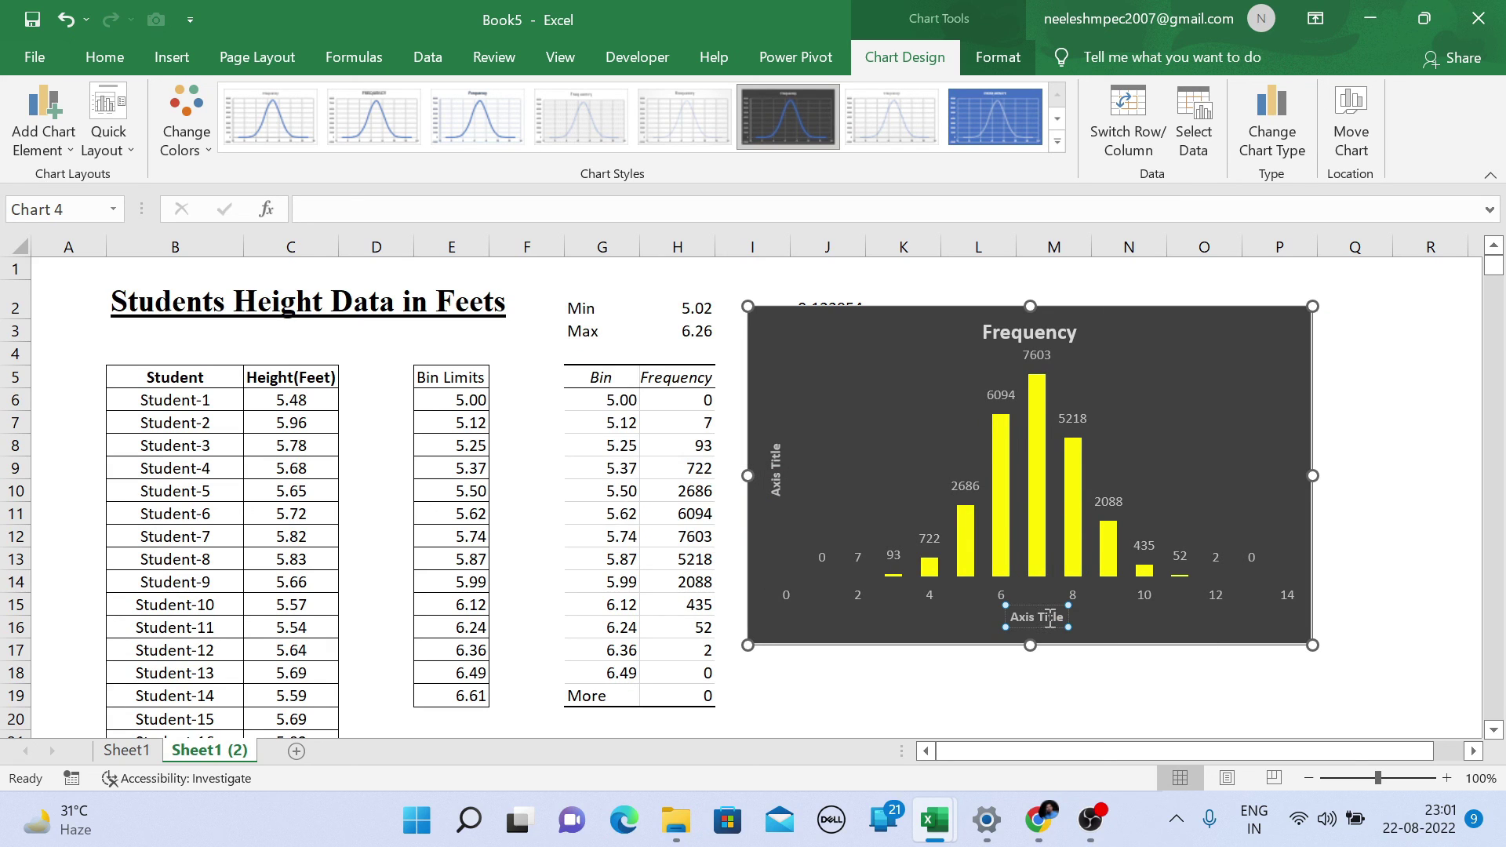
pyautogui.press('Delete')
pyautogui.press('Delete')
pyautogui.press('Delete')
pyautogui.press('Delete')
pyautogui.press('Delete')
pyautogui.press('BackSpace')
pyautogui.press('BackSpace')
pyautogui.press('BackSpace')
pyautogui.press('BackSpace')
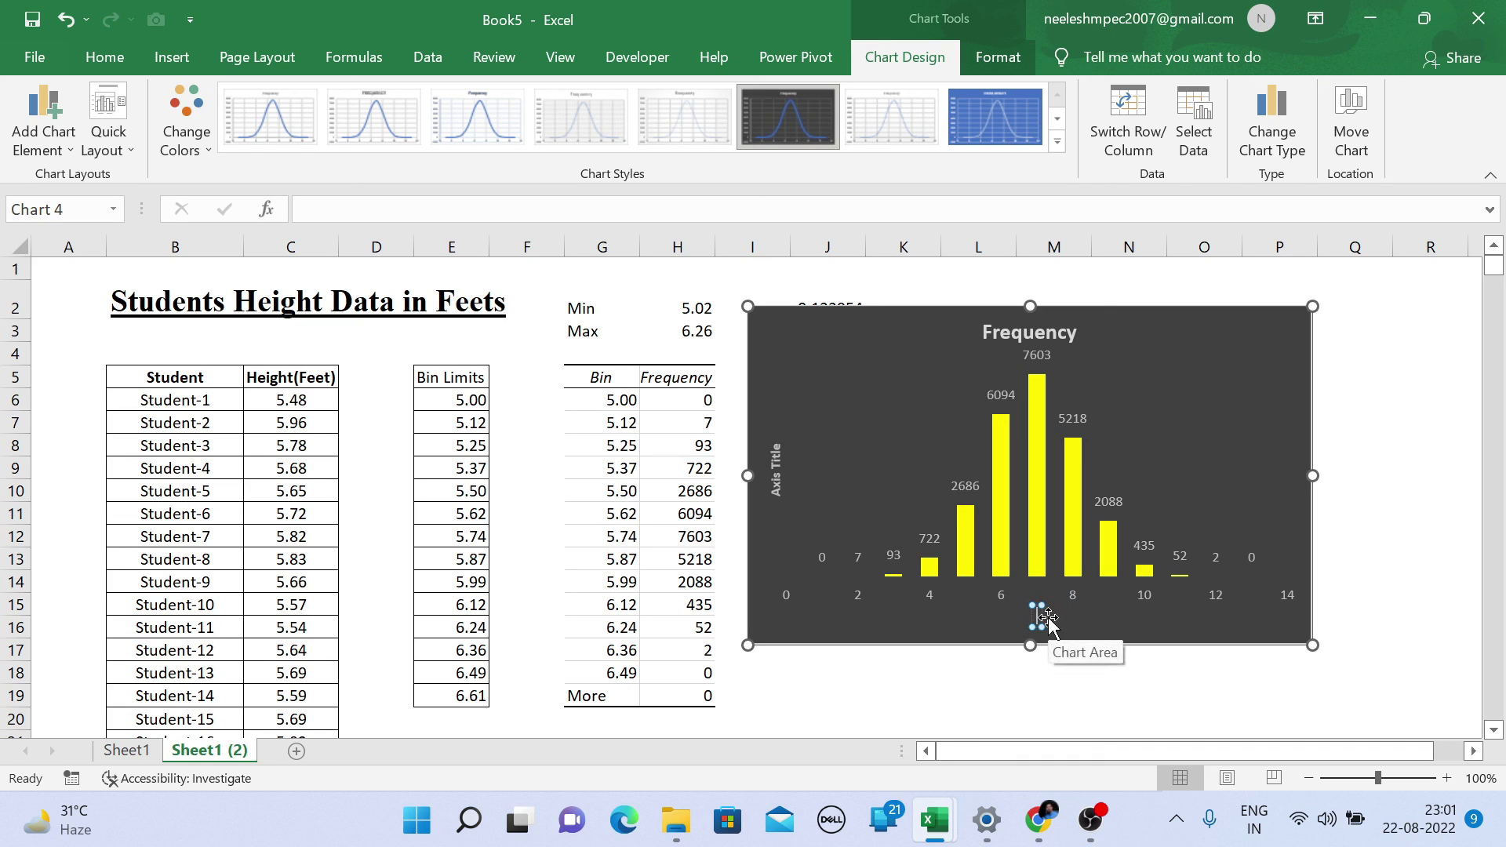
pyautogui.write('Bin')
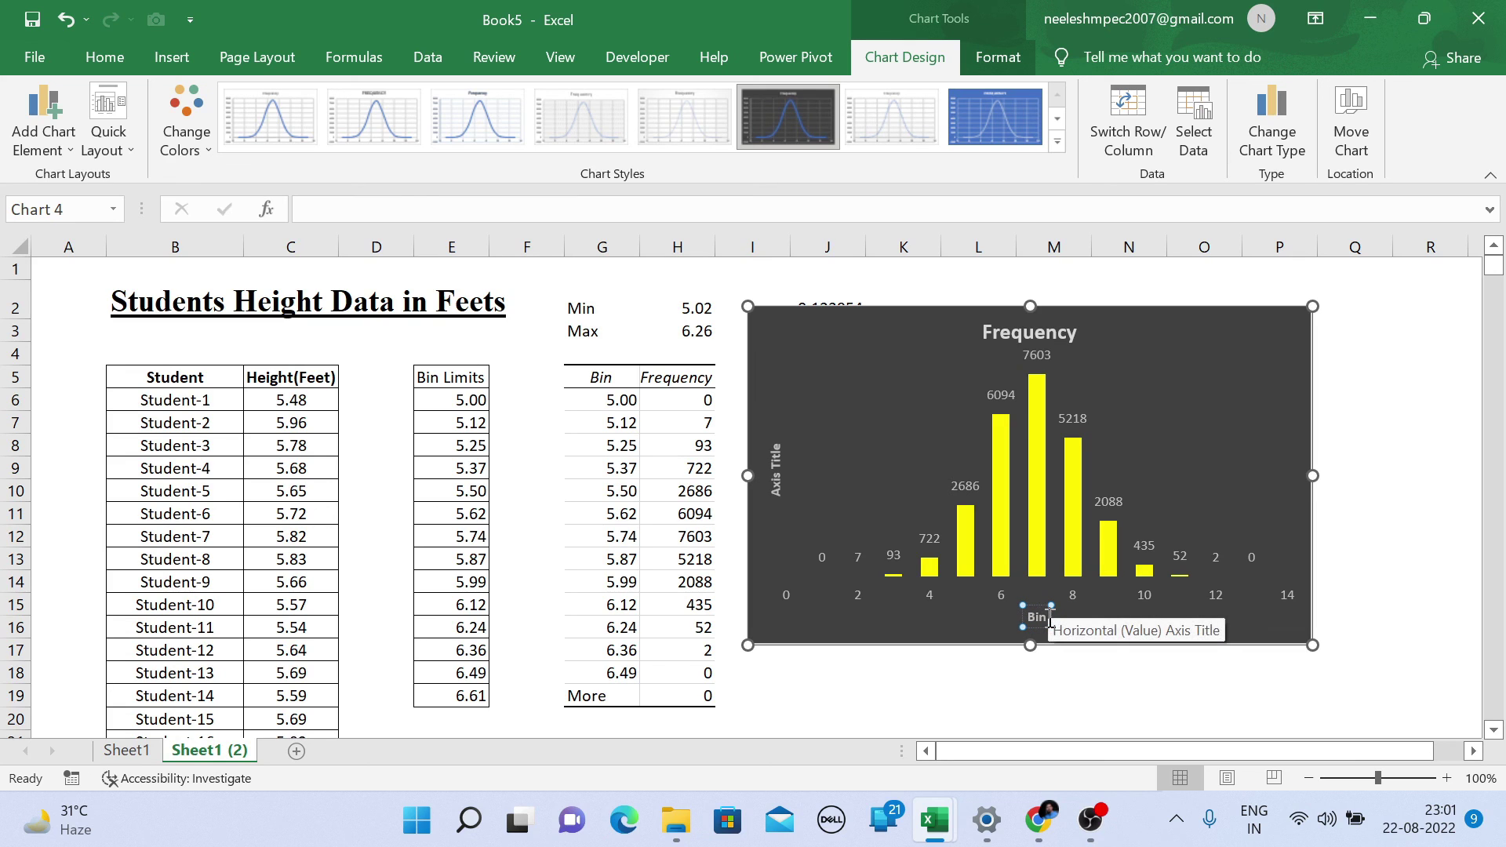
pyautogui.write(' Limits')
# - Change the vertical axis title's text to "Frequency"
pyautogui.doubleClick(774, 475)
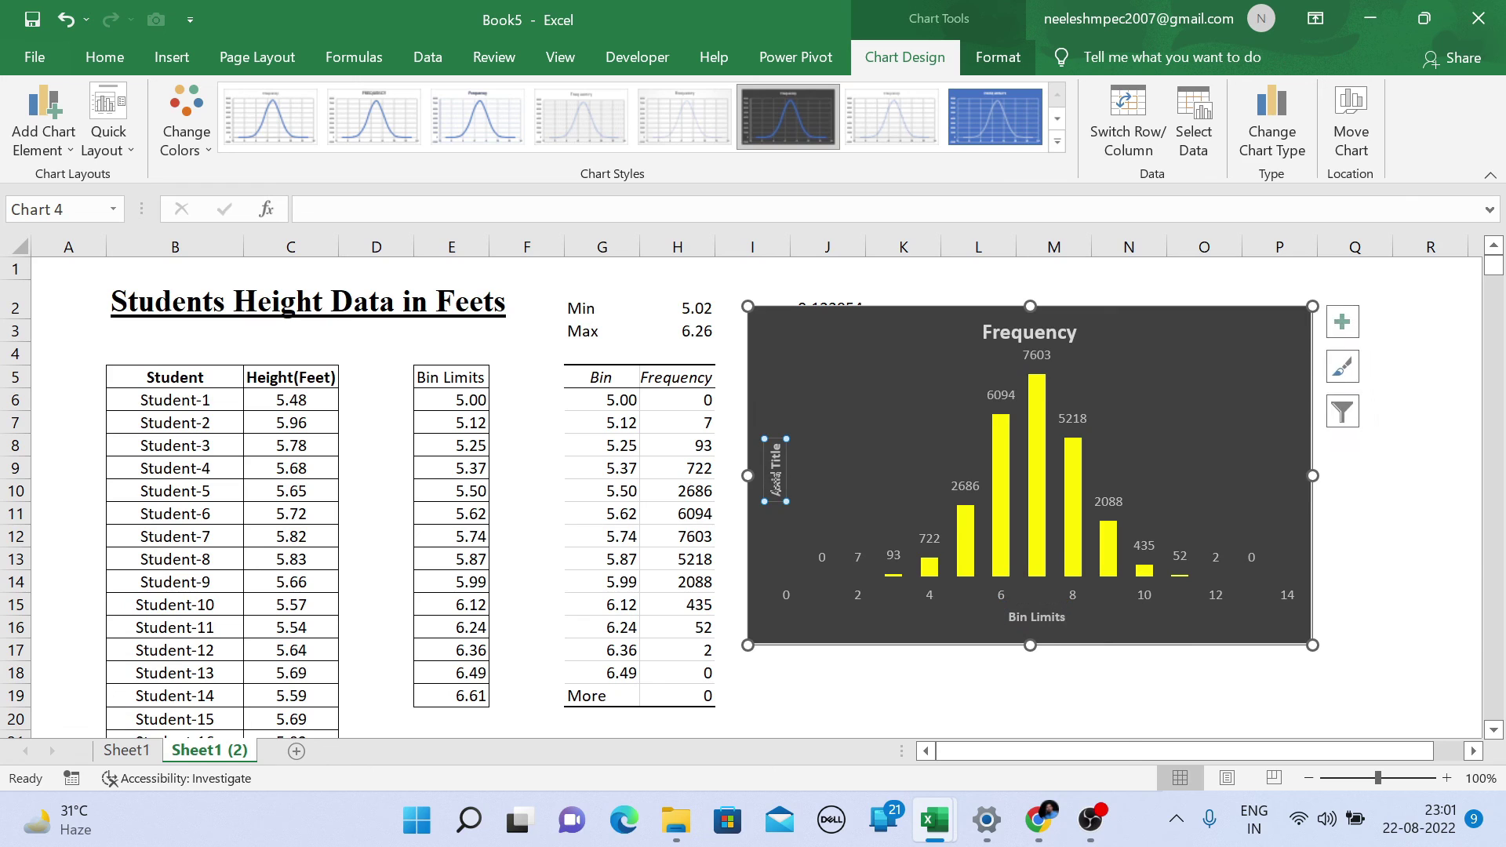
pyautogui.press('Delete')
pyautogui.press('Delete')
pyautogui.press('Delete')
pyautogui.press('Delete')
pyautogui.press('Delete')
pyautogui.press('Delete')
pyautogui.press('Delete')
pyautogui.press('Delete')
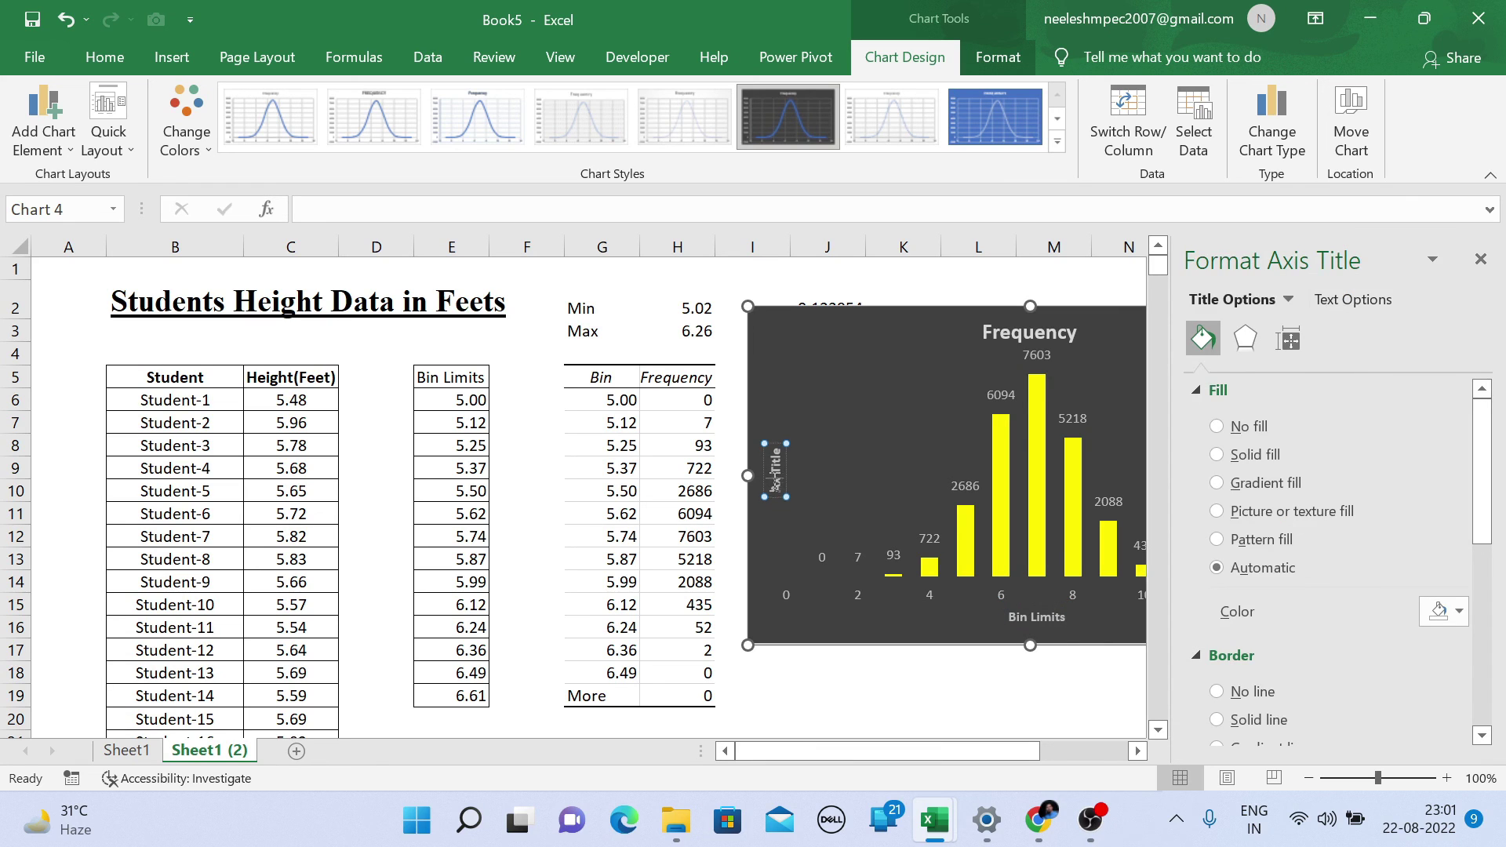
pyautogui.press('BackSpace')
pyautogui.press('BackSpace')
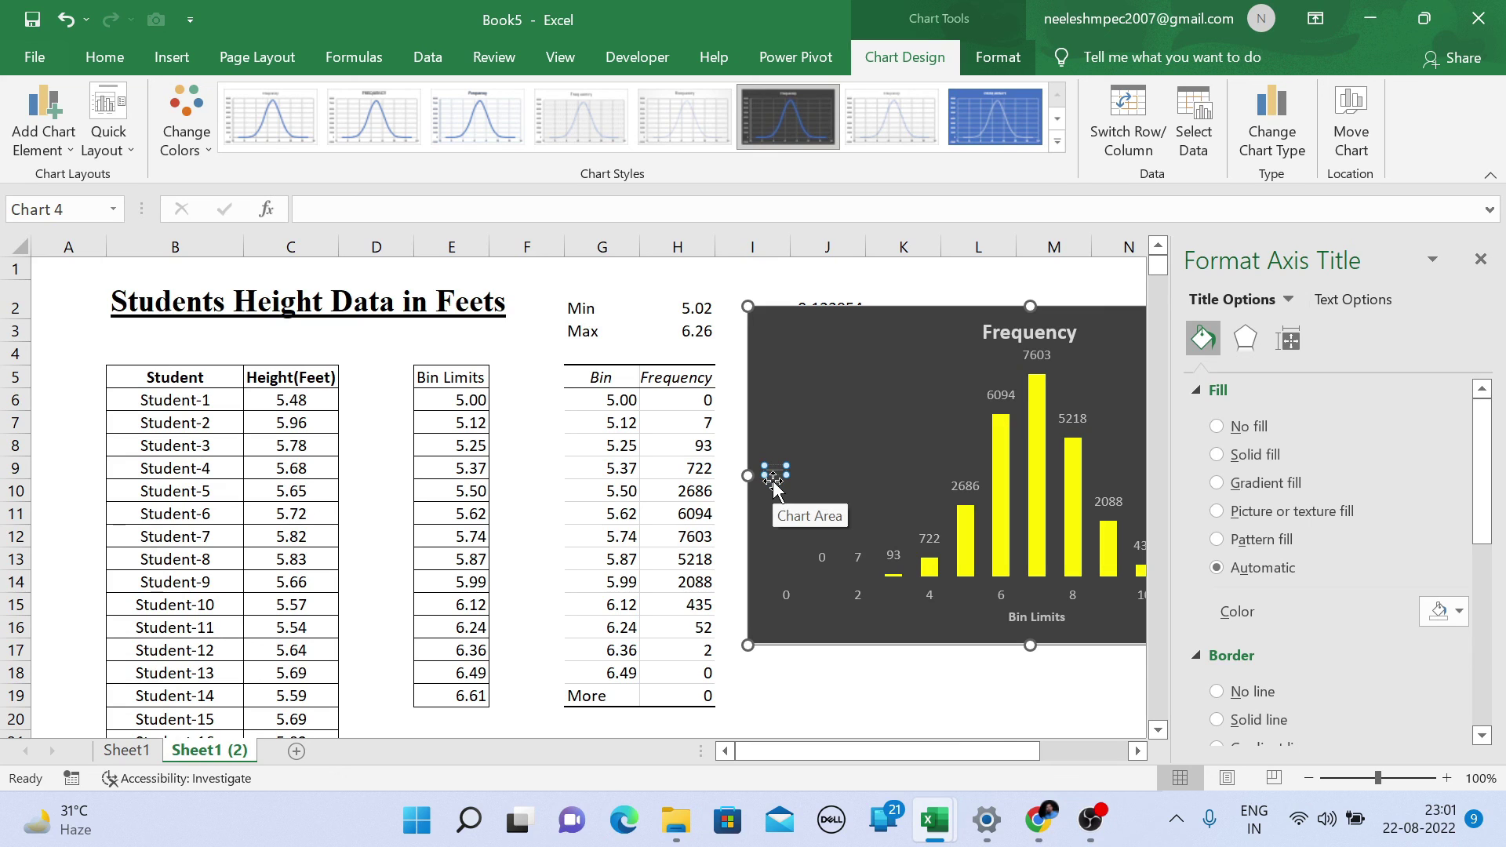
pyautogui.write('Frequen')
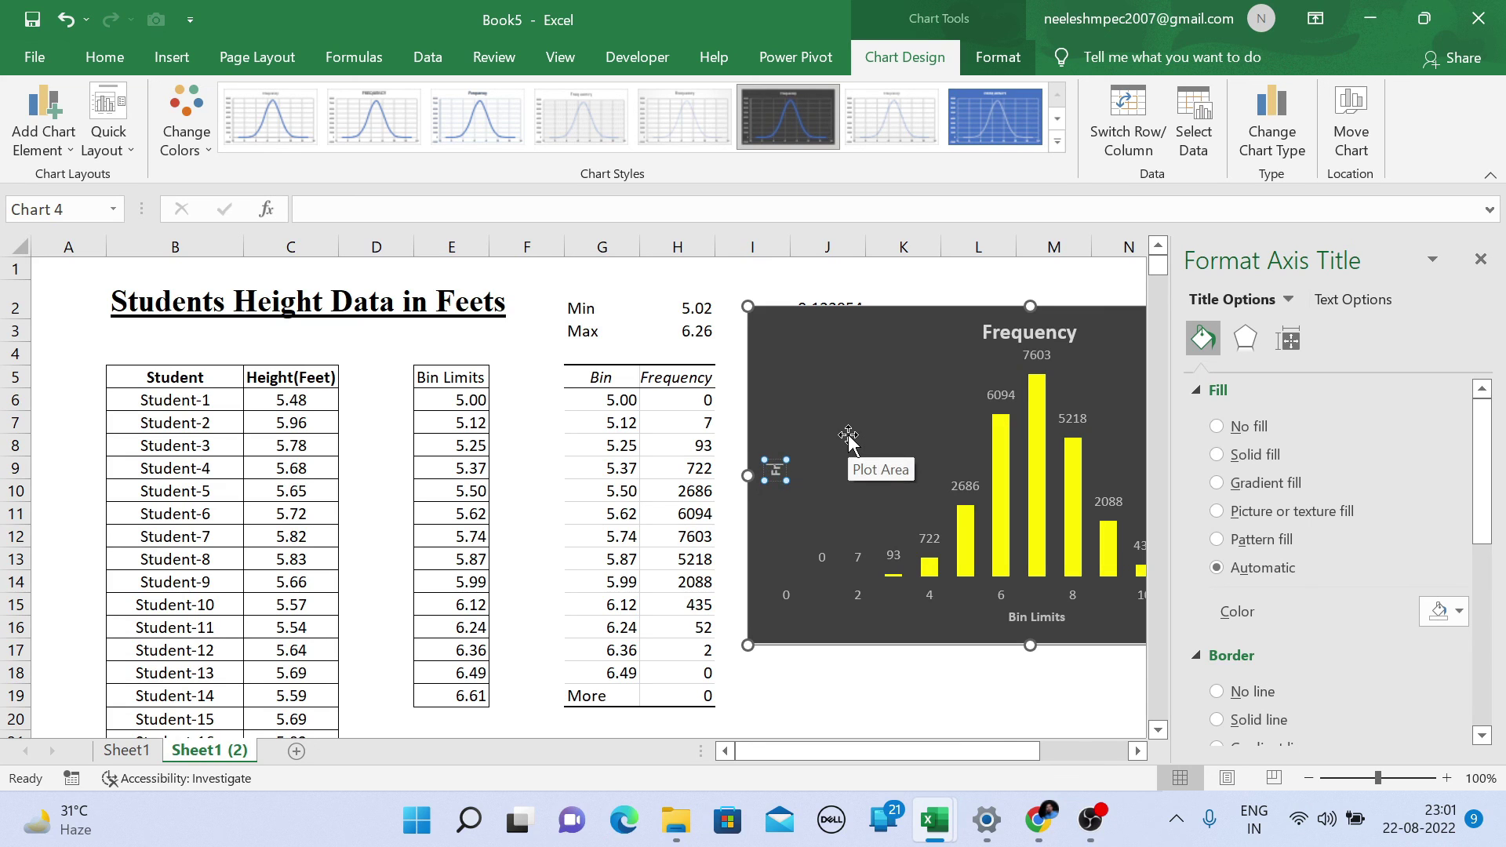
pyautogui.write('cy')
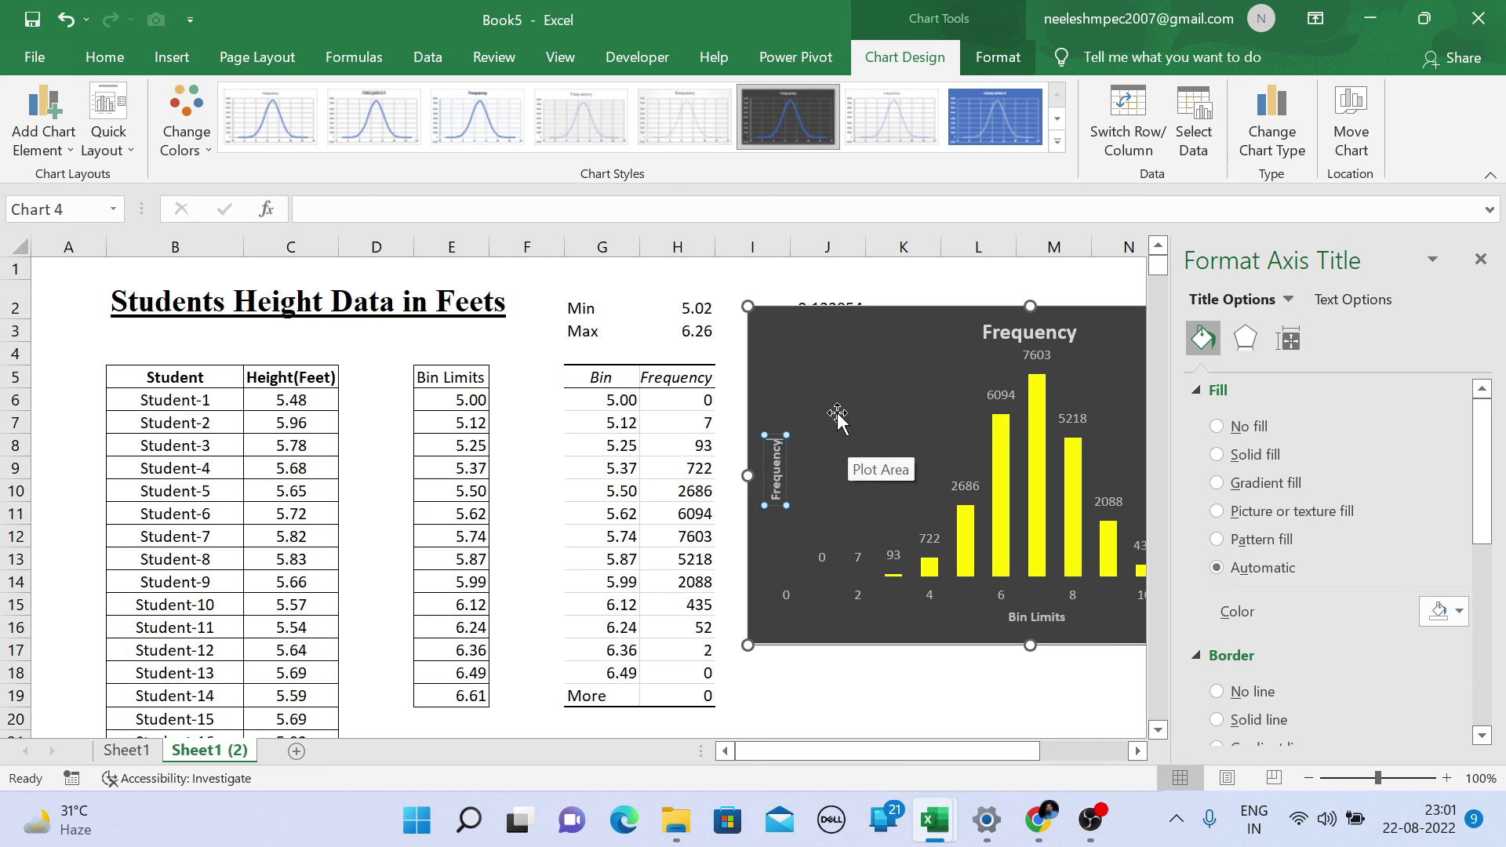
pyautogui.click(837, 421)
# - Open the font size choices for the vertical axis title
pyautogui.click(778, 463)
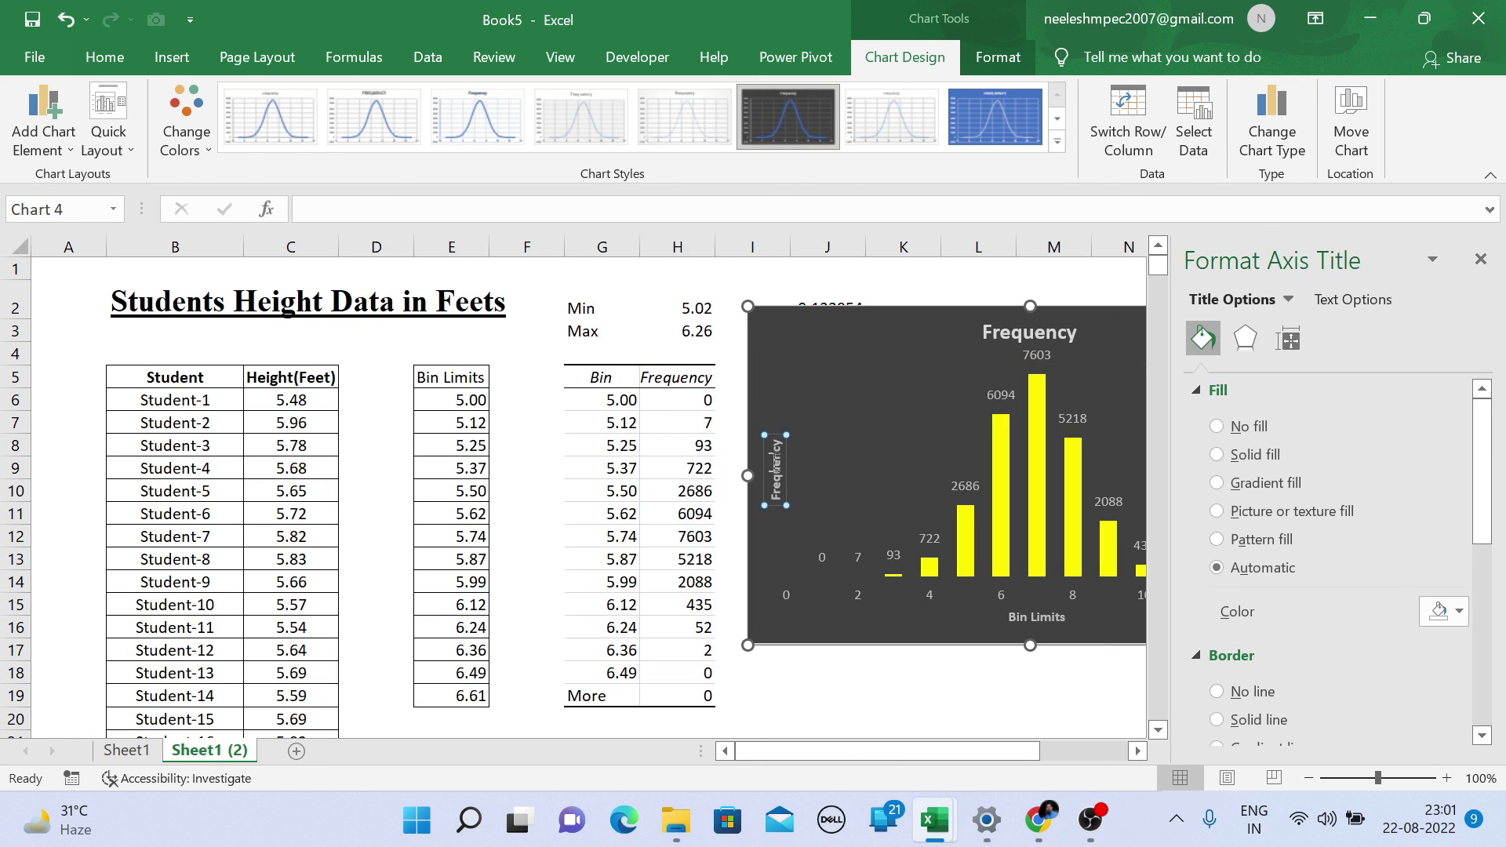
pyautogui.click(104, 56)
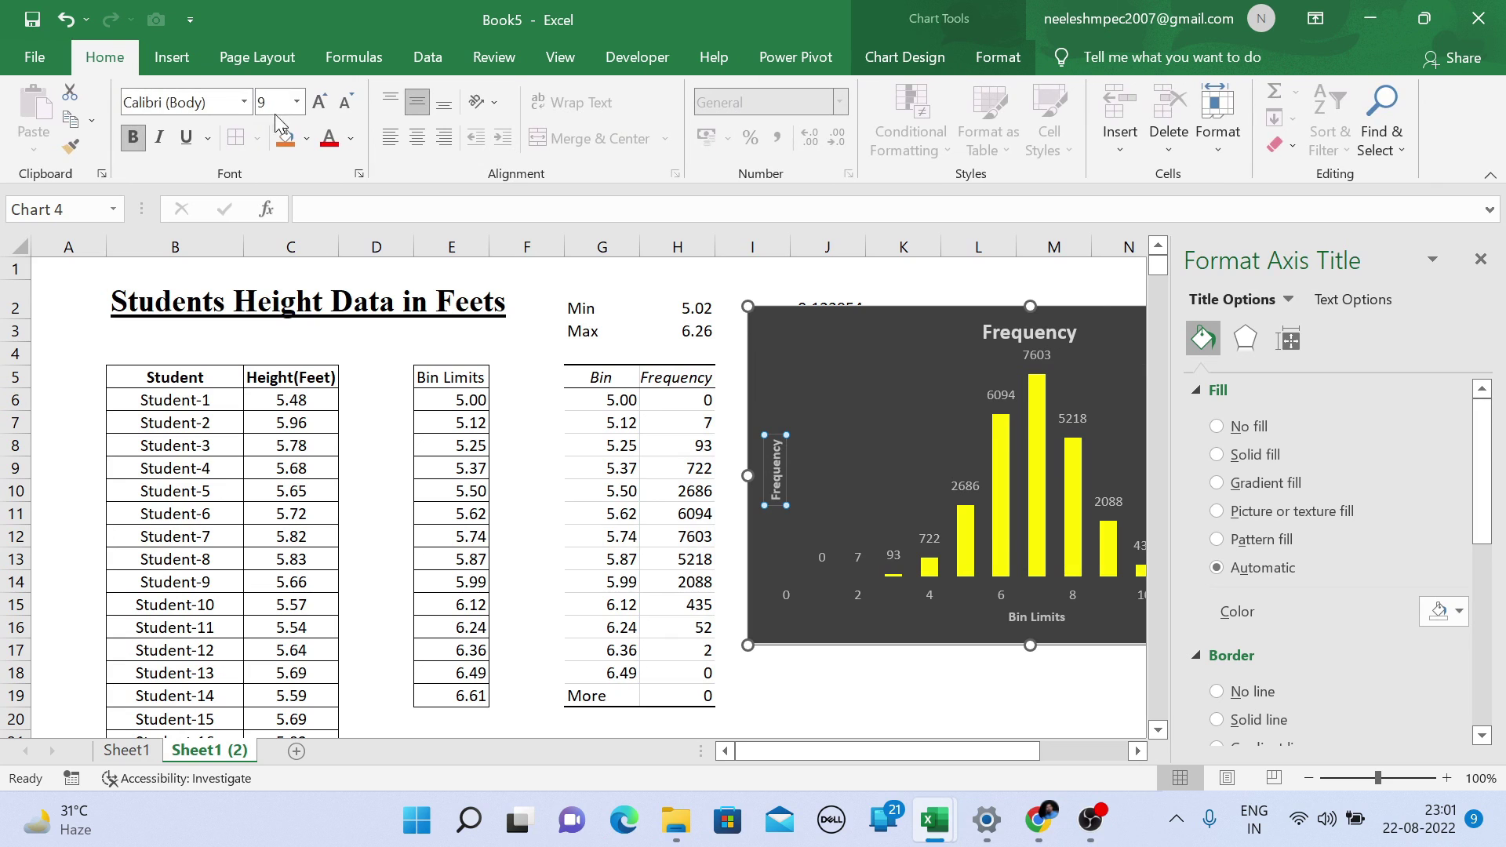
pyautogui.click(298, 102)
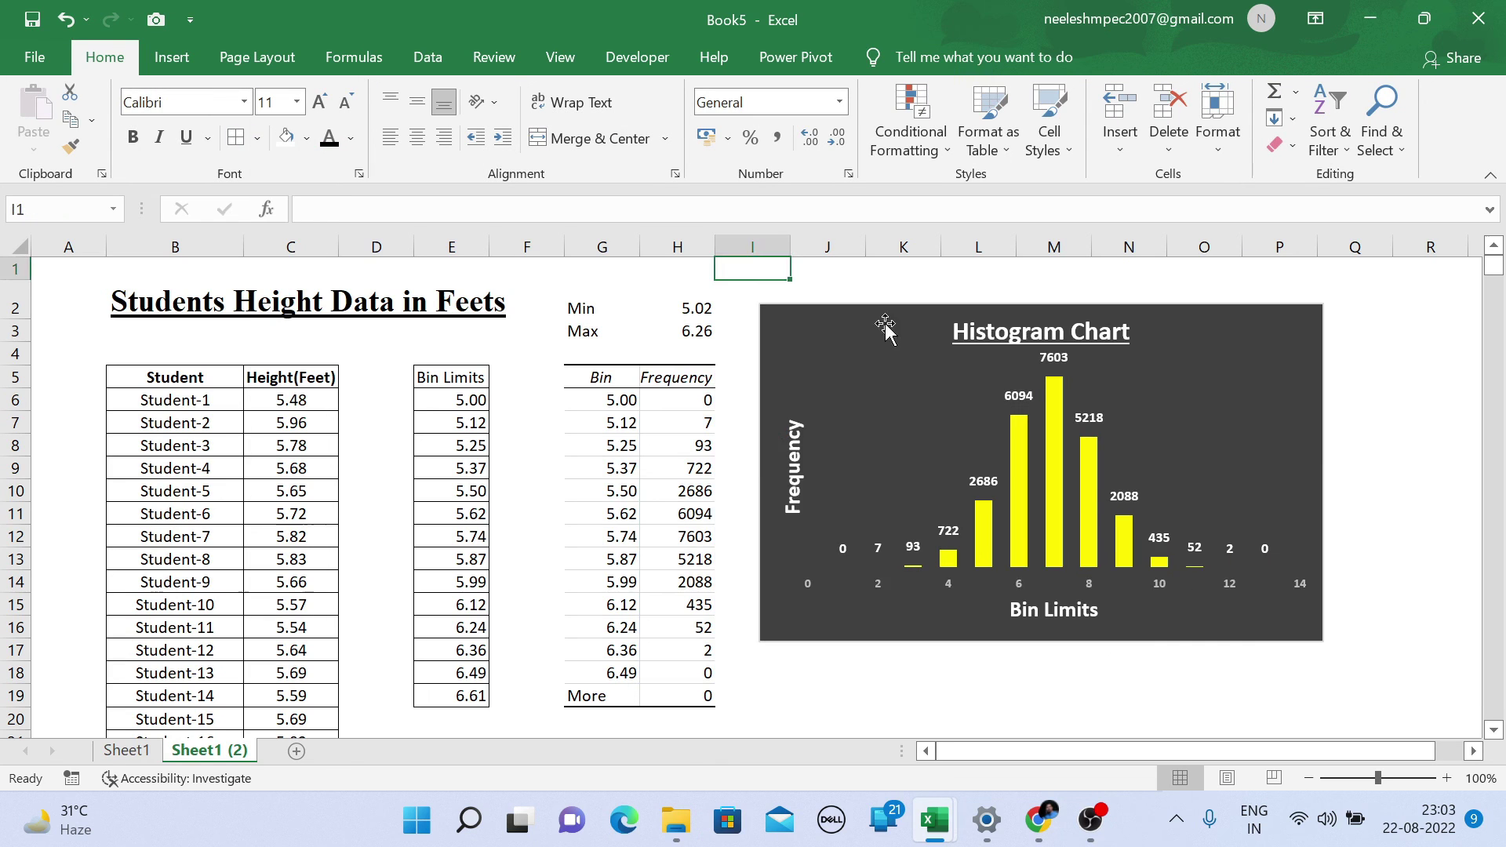
# - Move the Histogram Chart slightly up and to the right, starting near the end of column I at row 2
pyautogui.click(902, 317)
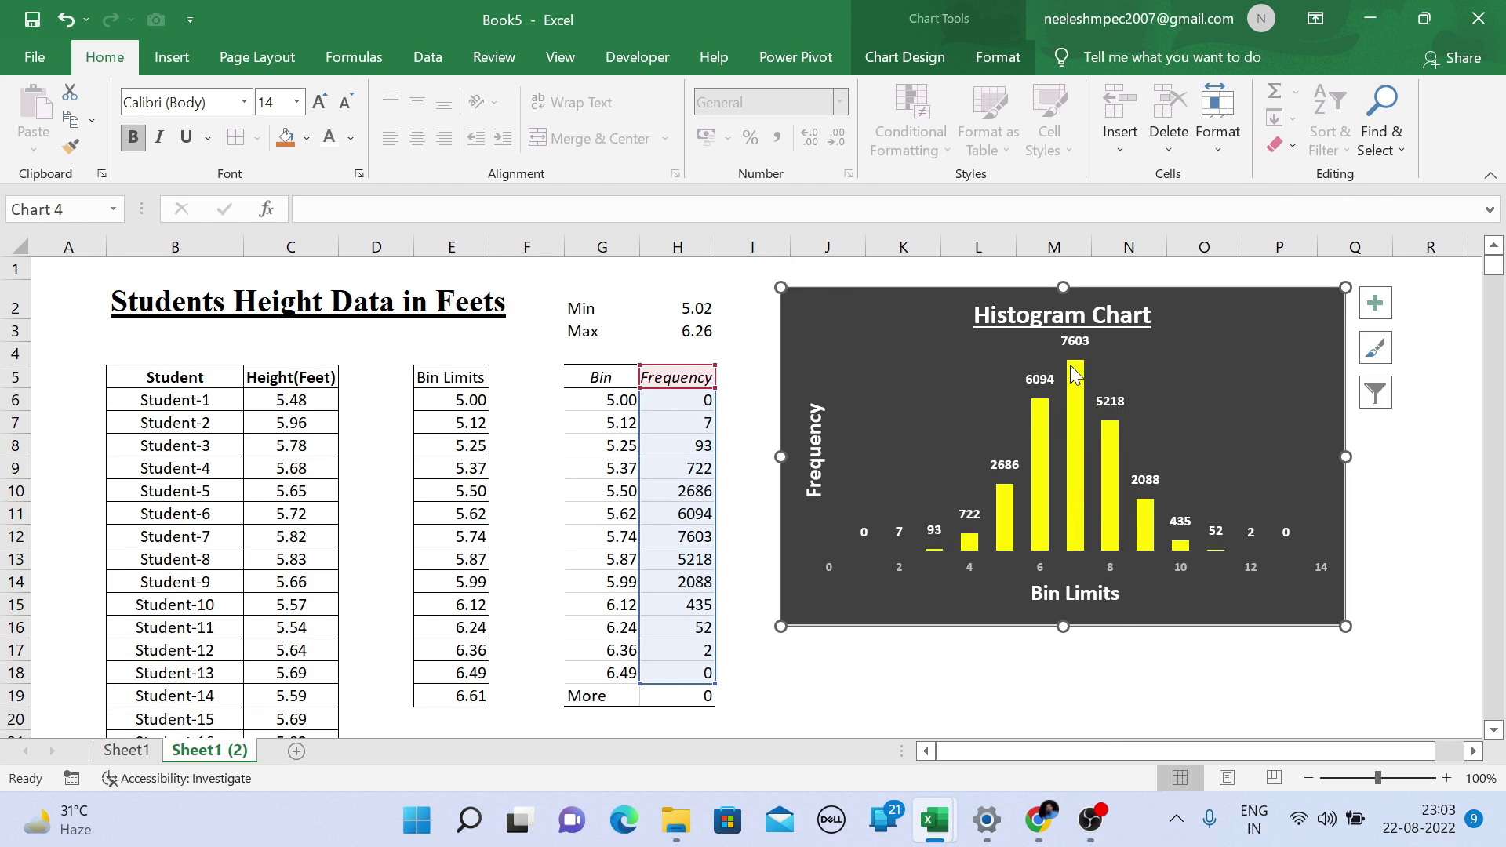
pyautogui.moveTo(1073, 374)
pyautogui.click(1073, 461)
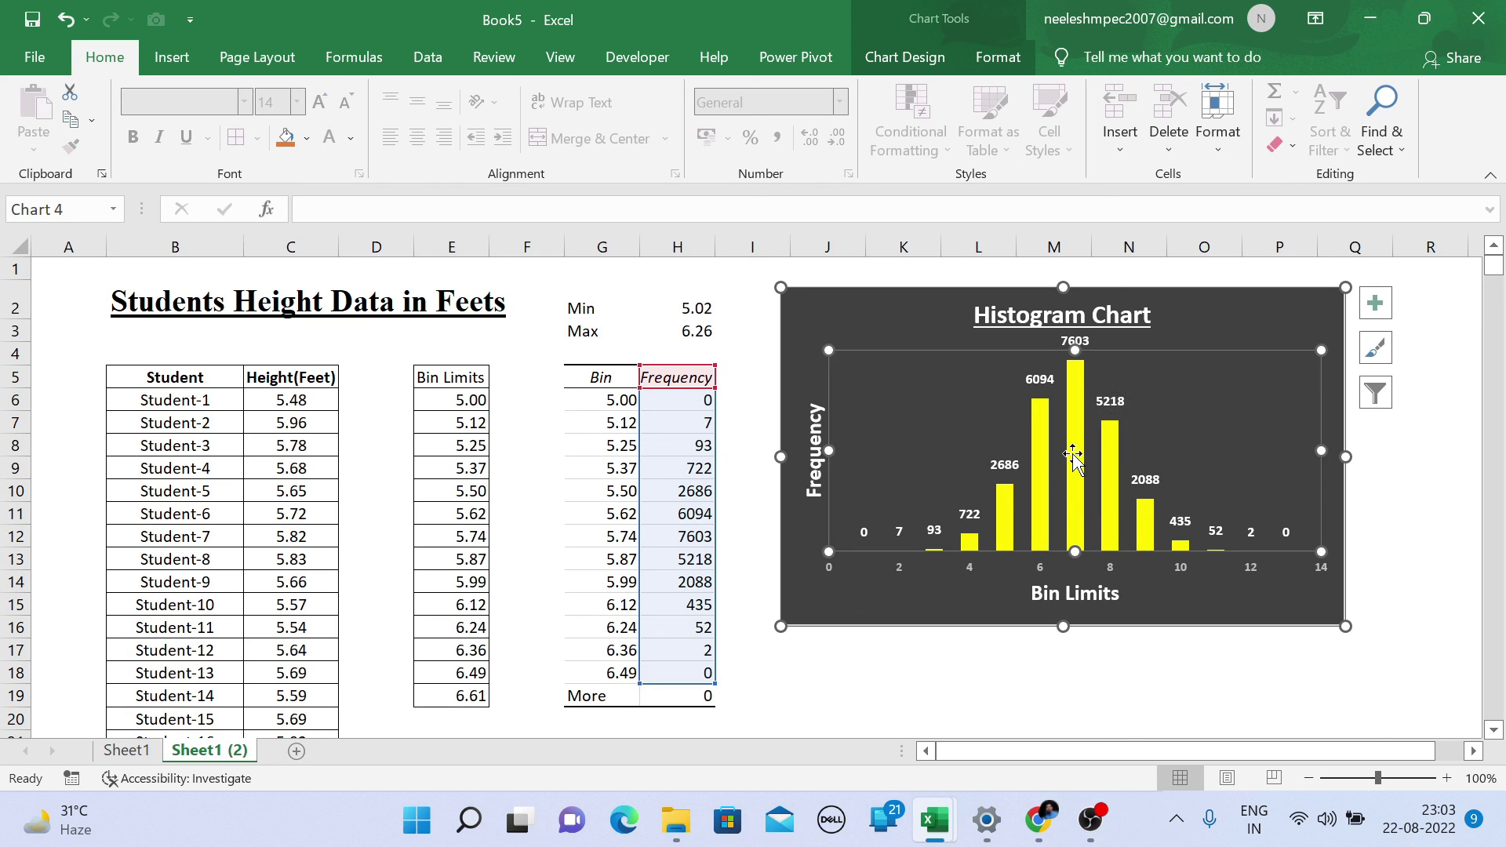
# - Widen the chart's vertical error bars to 21.75 pt so the yellow columns touch, and close the error bar formatting
pyautogui.click(1079, 376)
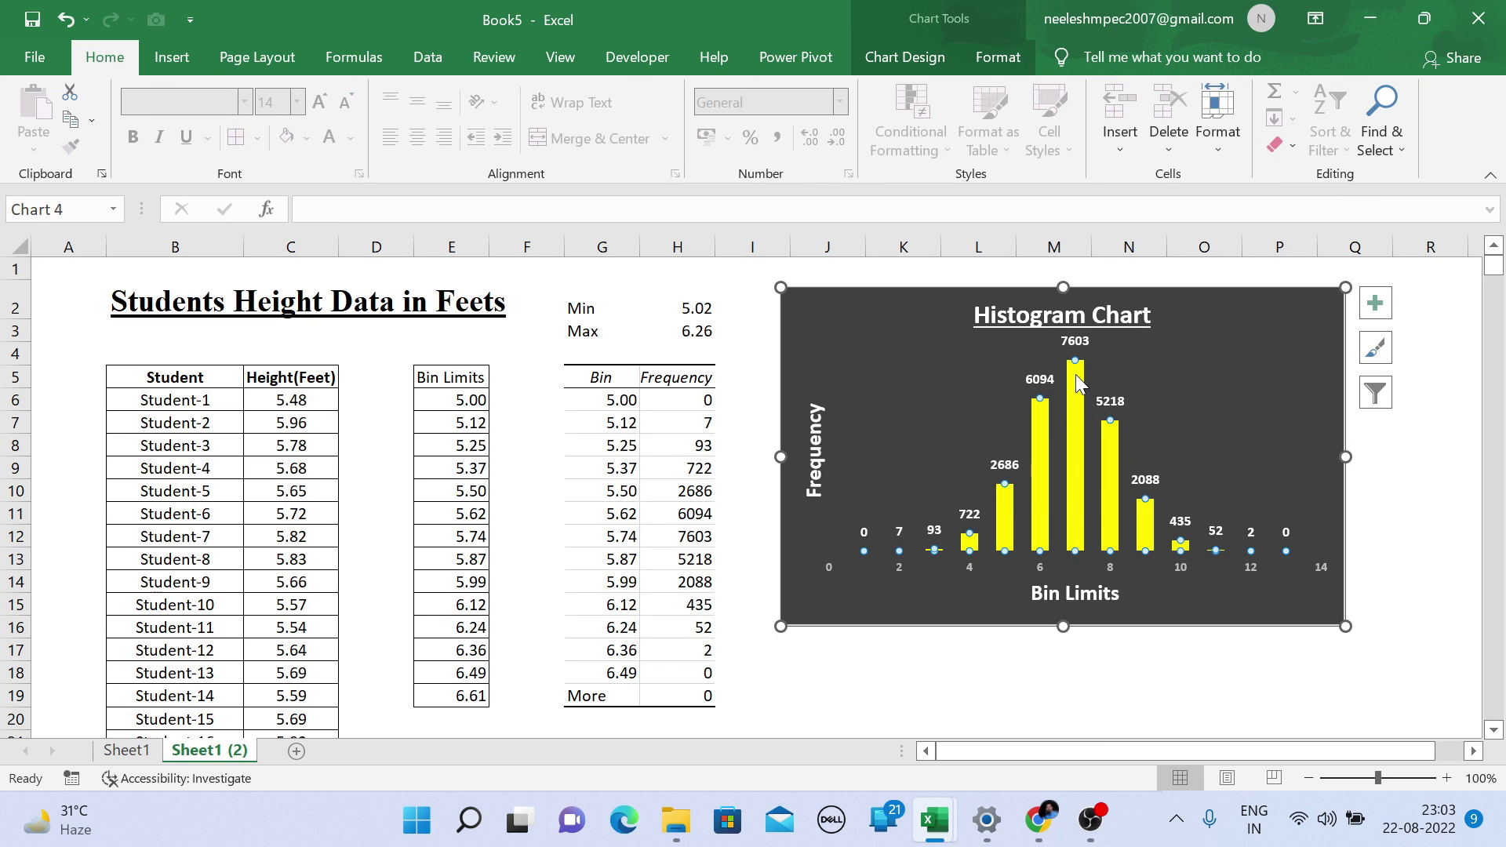
pyautogui.rightClick(1077, 377)
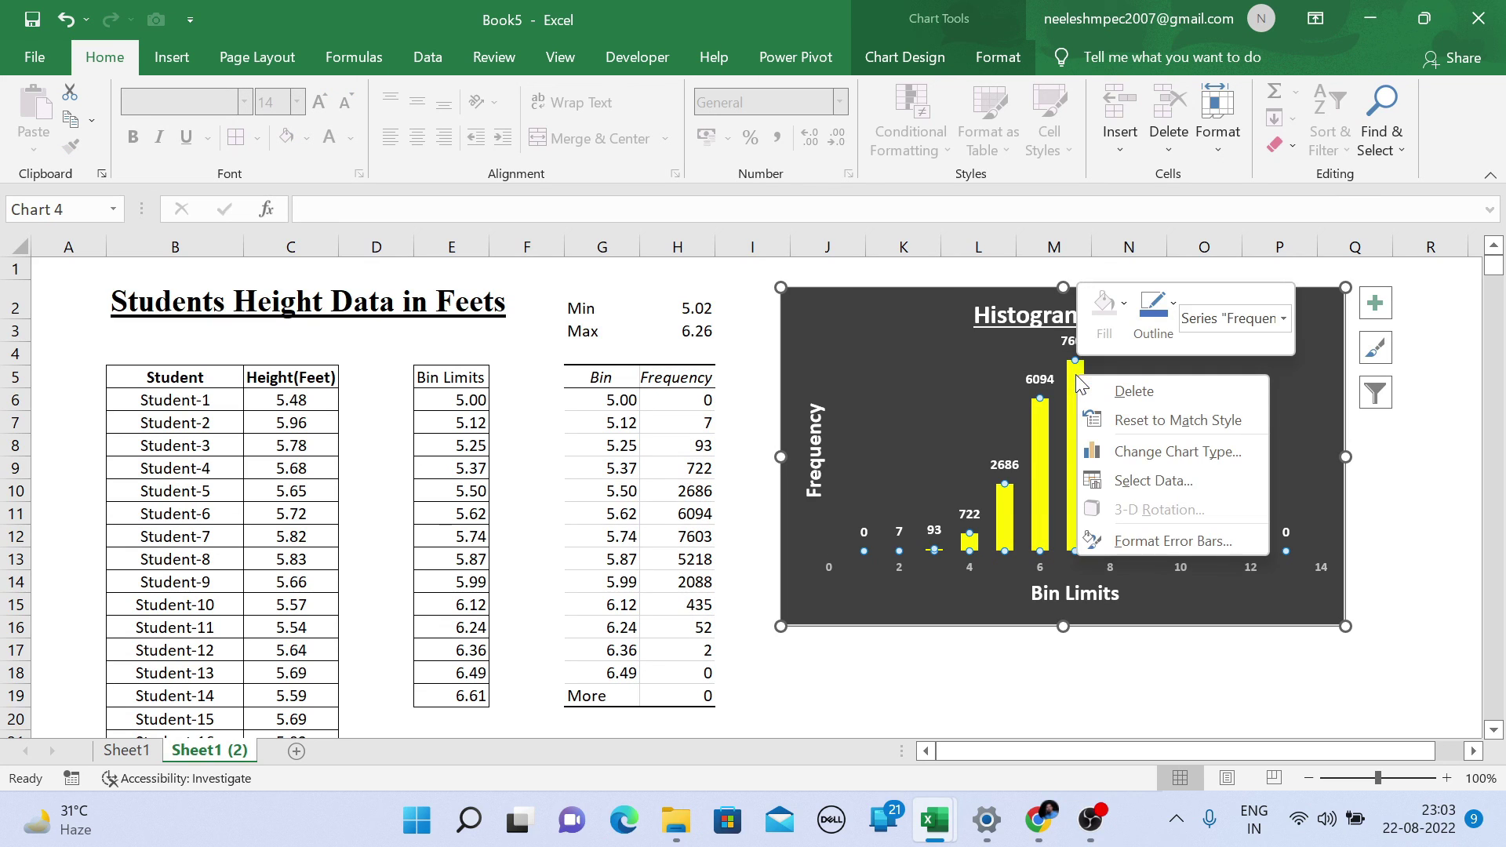
pyautogui.click(1166, 543)
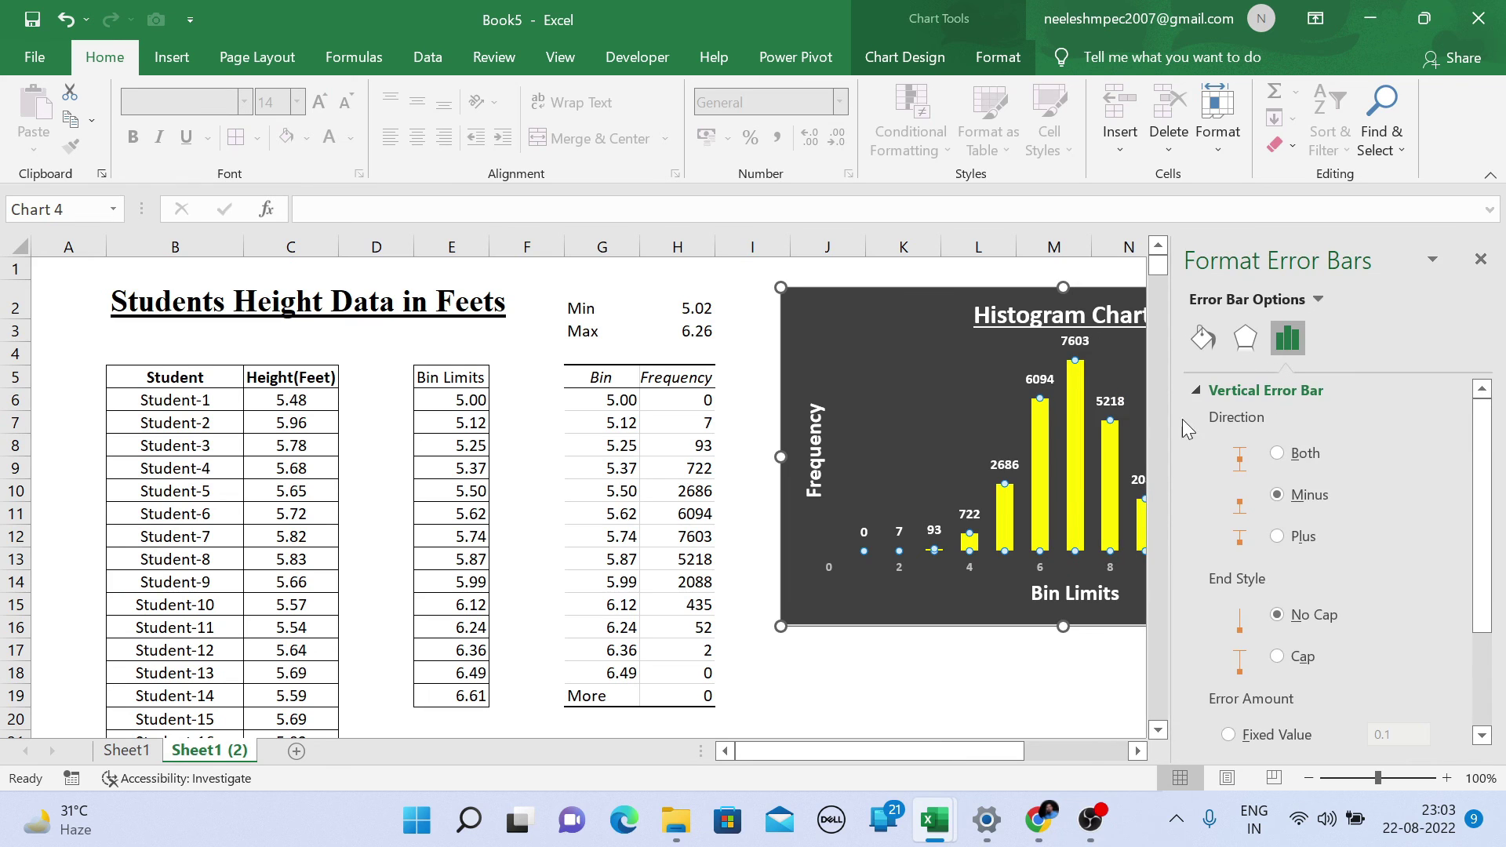
pyautogui.click(1202, 336)
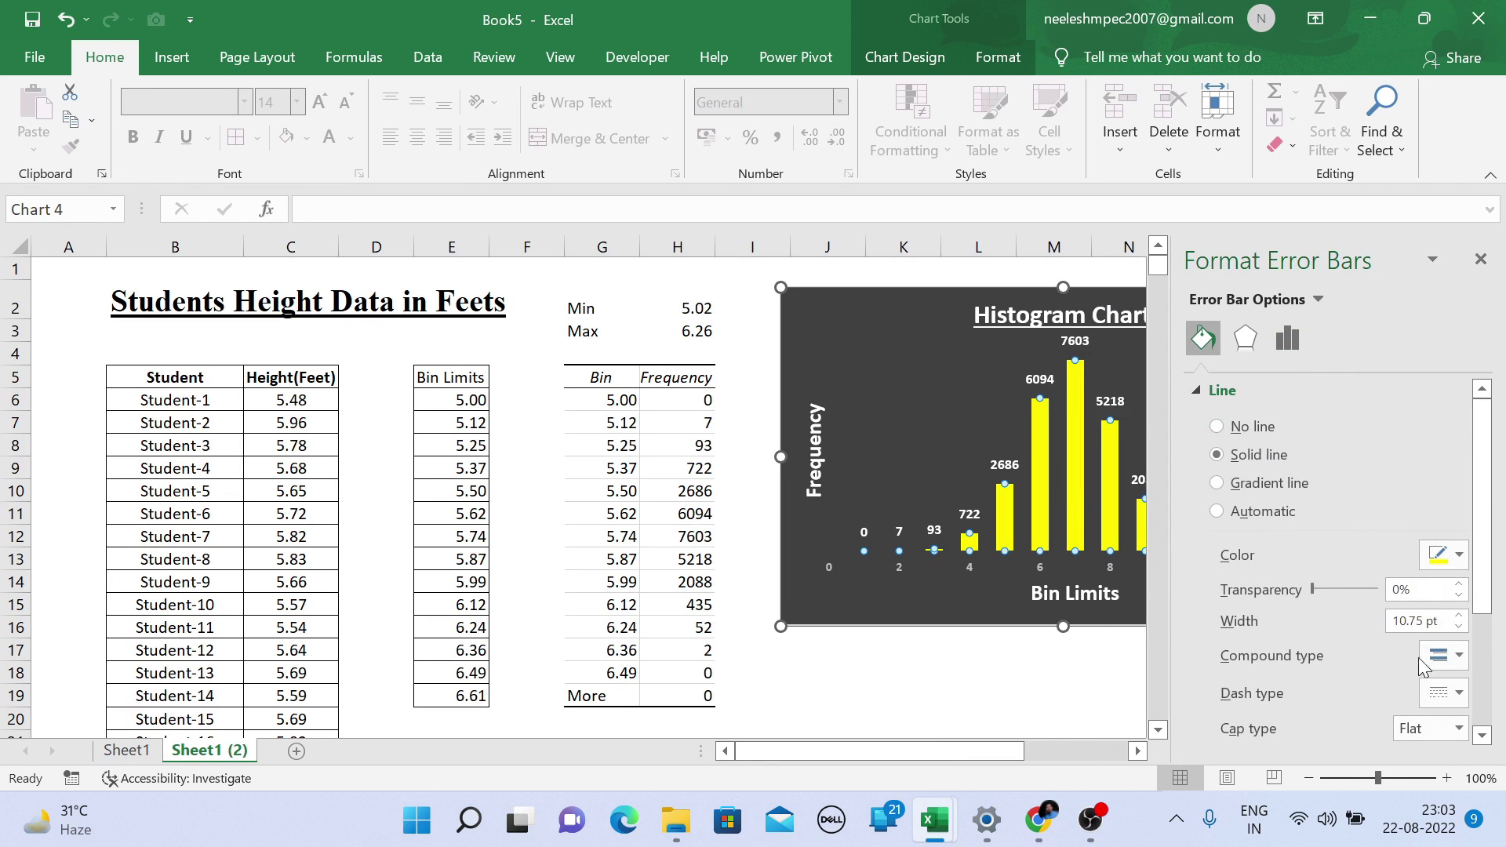
pyautogui.click(1461, 627)
pyautogui.click(1460, 616)
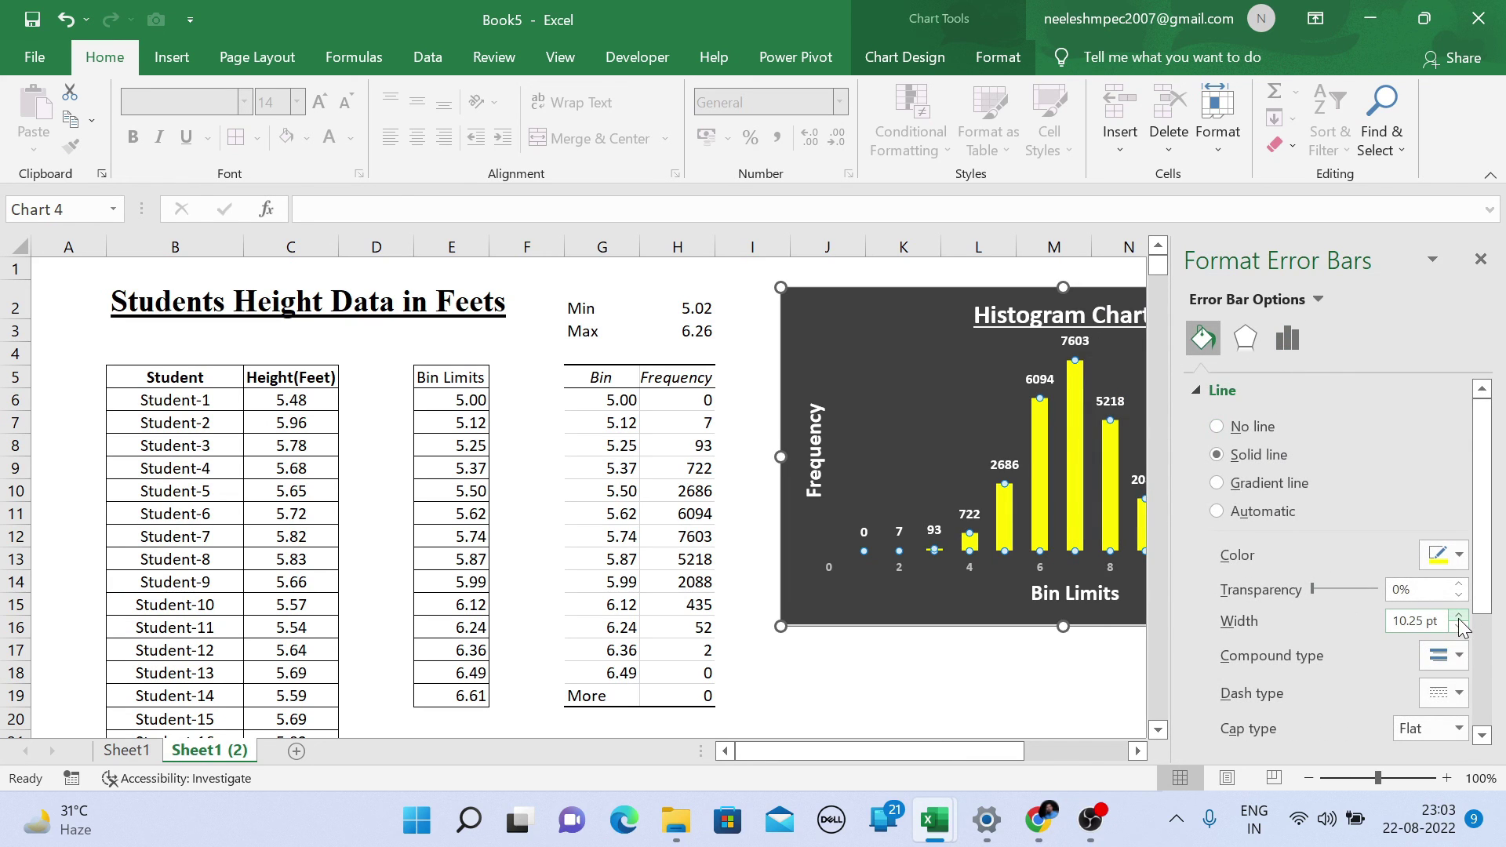
pyautogui.click(1459, 616)
pyautogui.click(1459, 616)
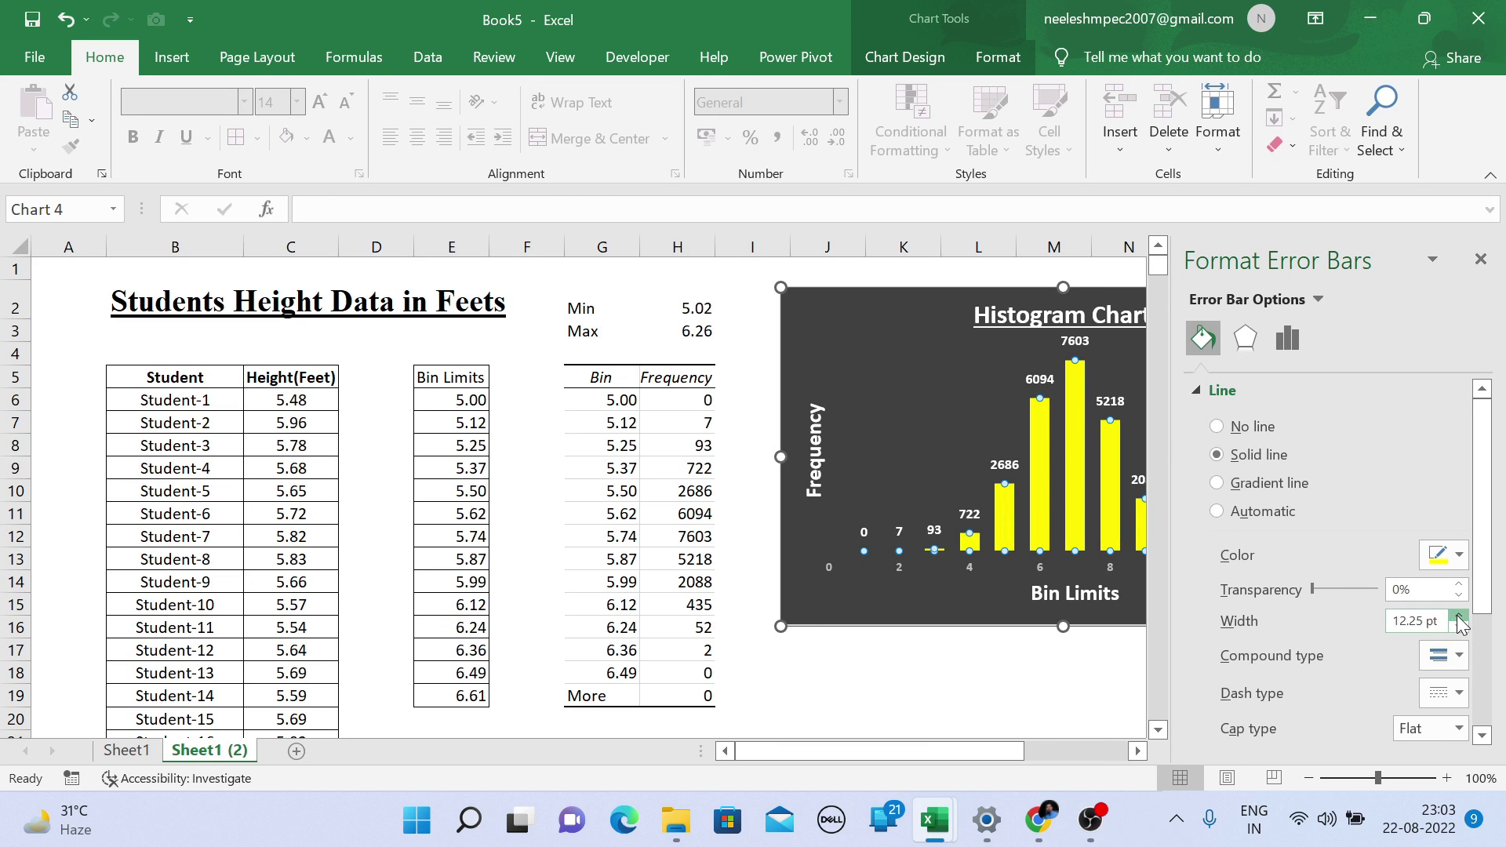
pyautogui.click(1459, 616)
pyautogui.click(1459, 616)
pyautogui.click(1459, 617)
pyautogui.click(1459, 616)
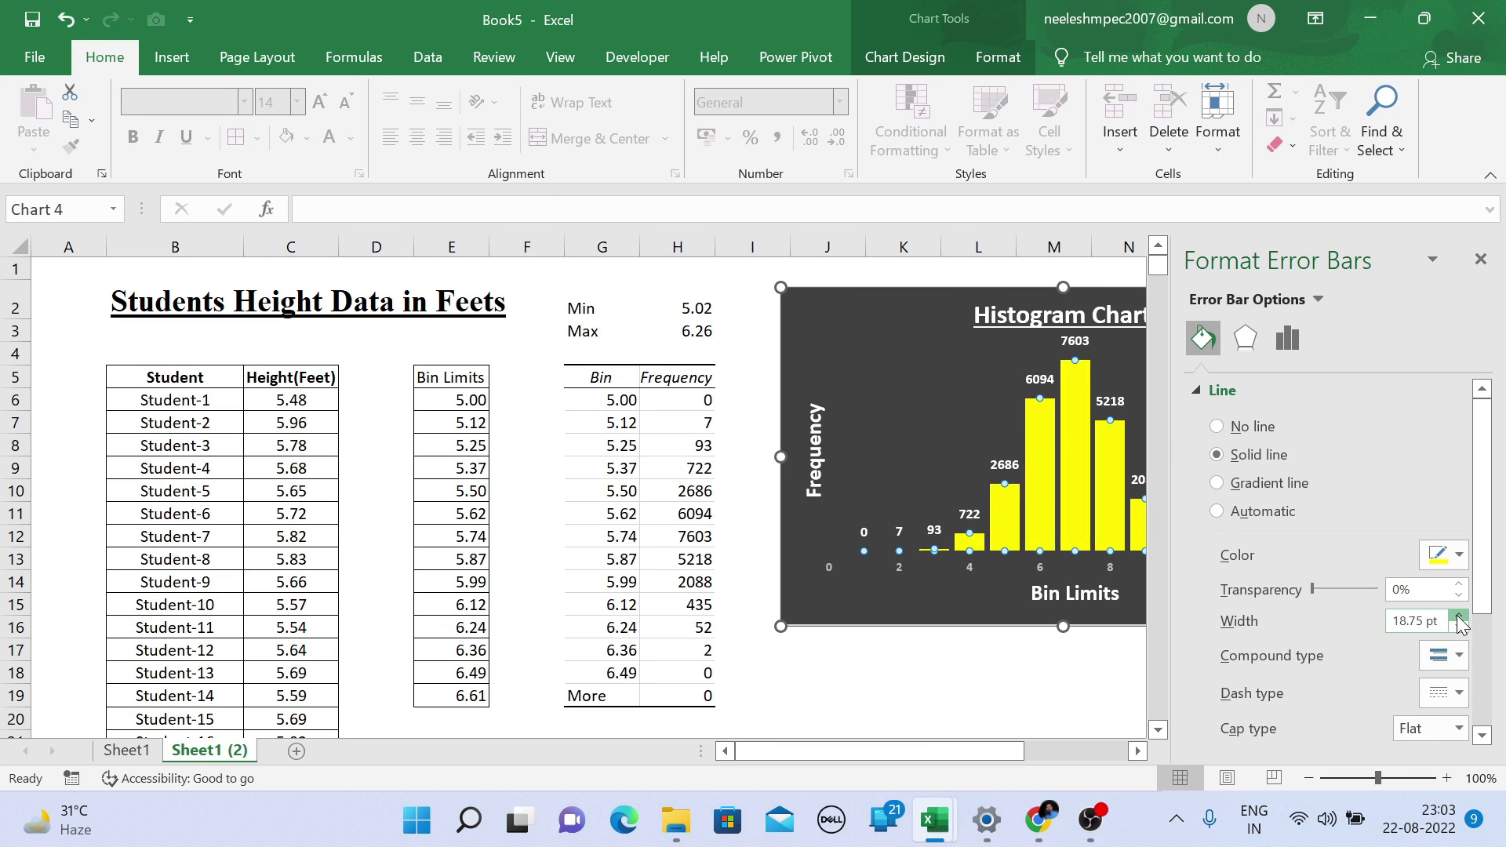
pyautogui.click(1459, 616)
pyautogui.click(1459, 617)
pyautogui.click(1458, 617)
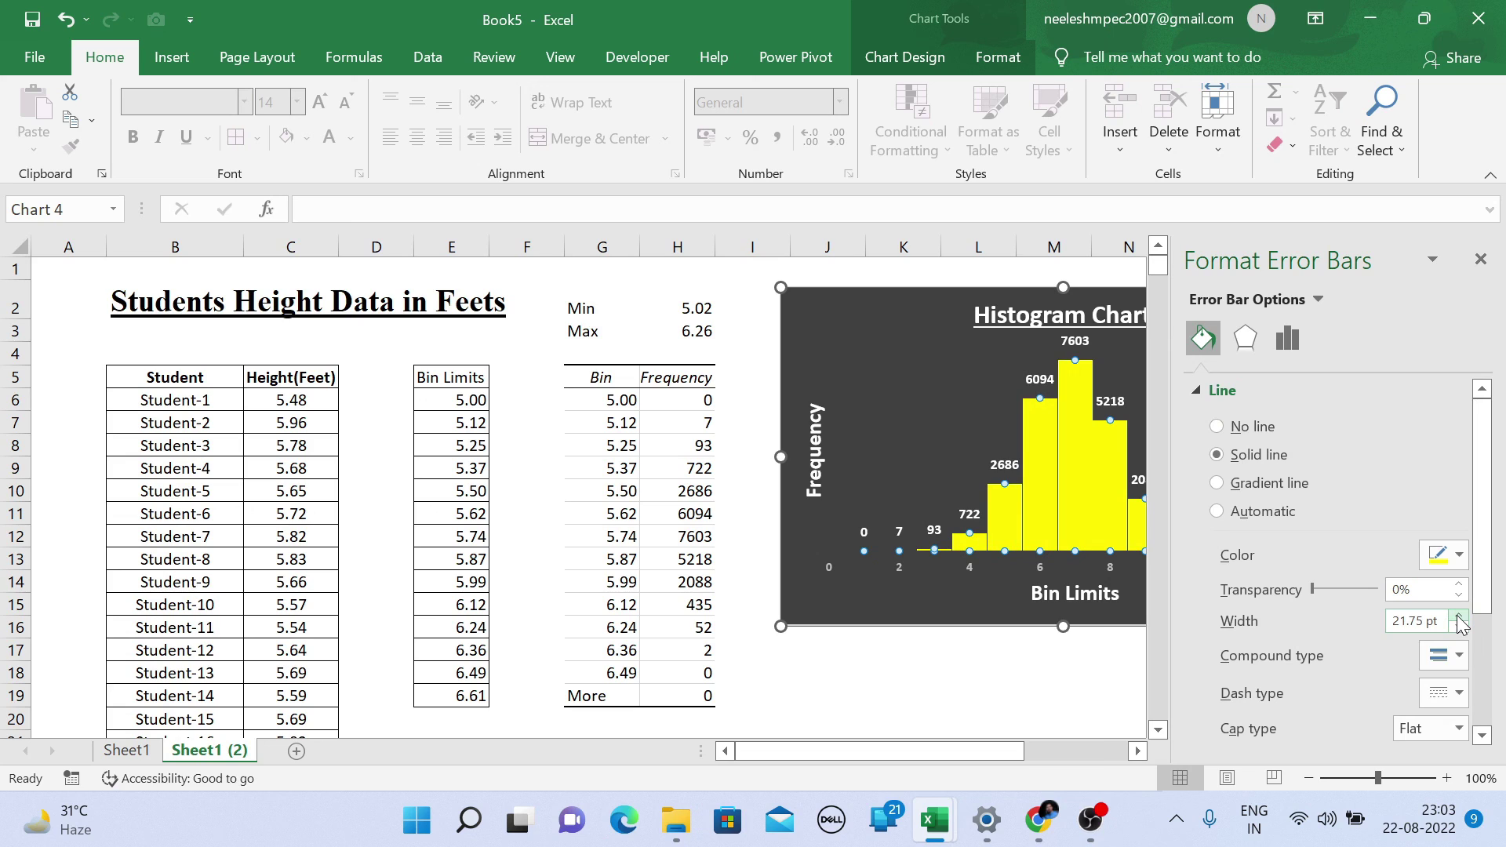
pyautogui.click(1458, 627)
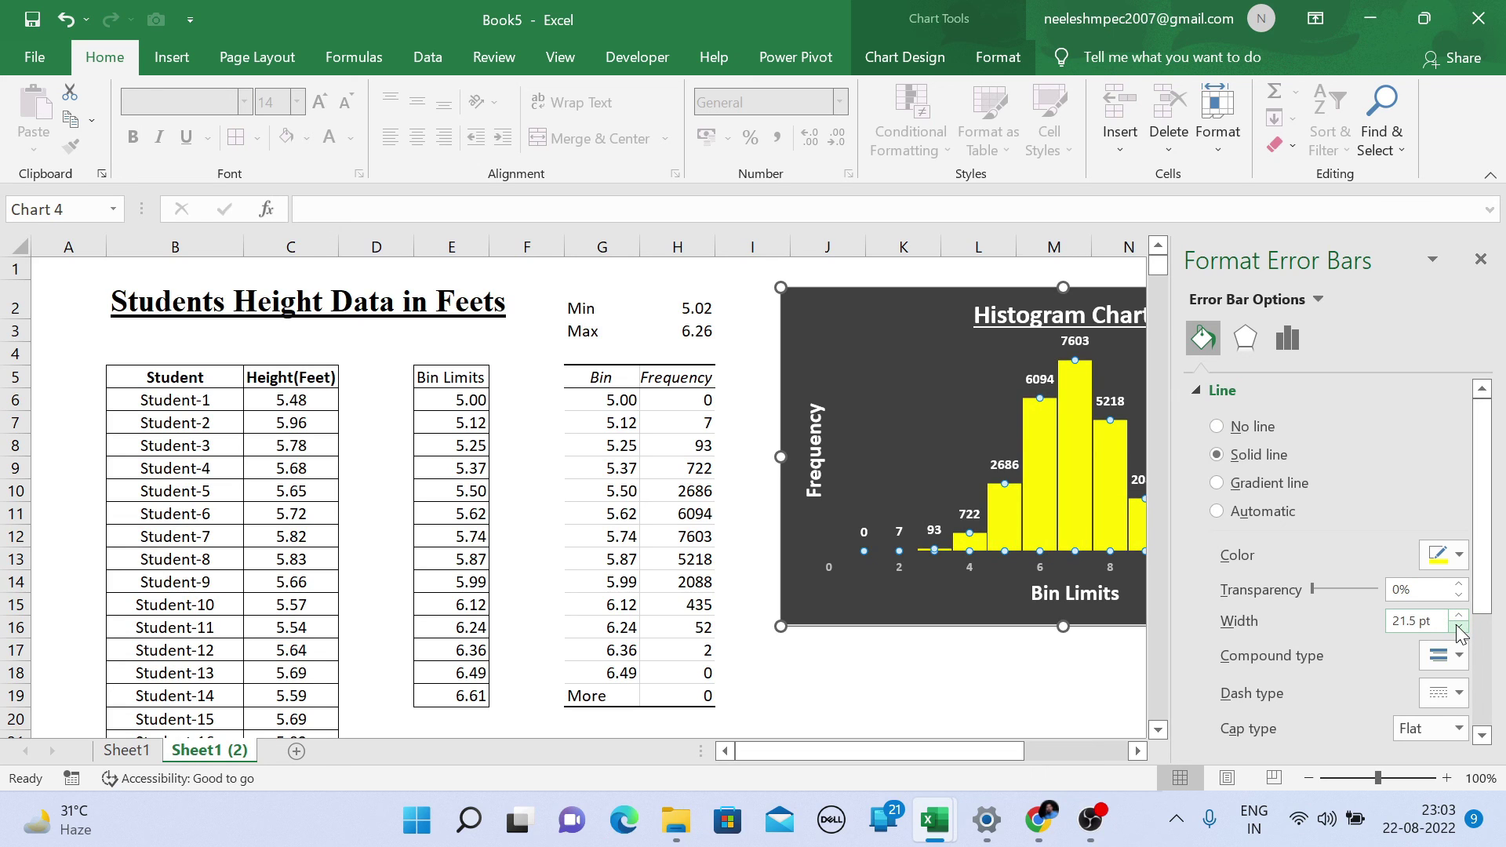
pyautogui.click(1459, 615)
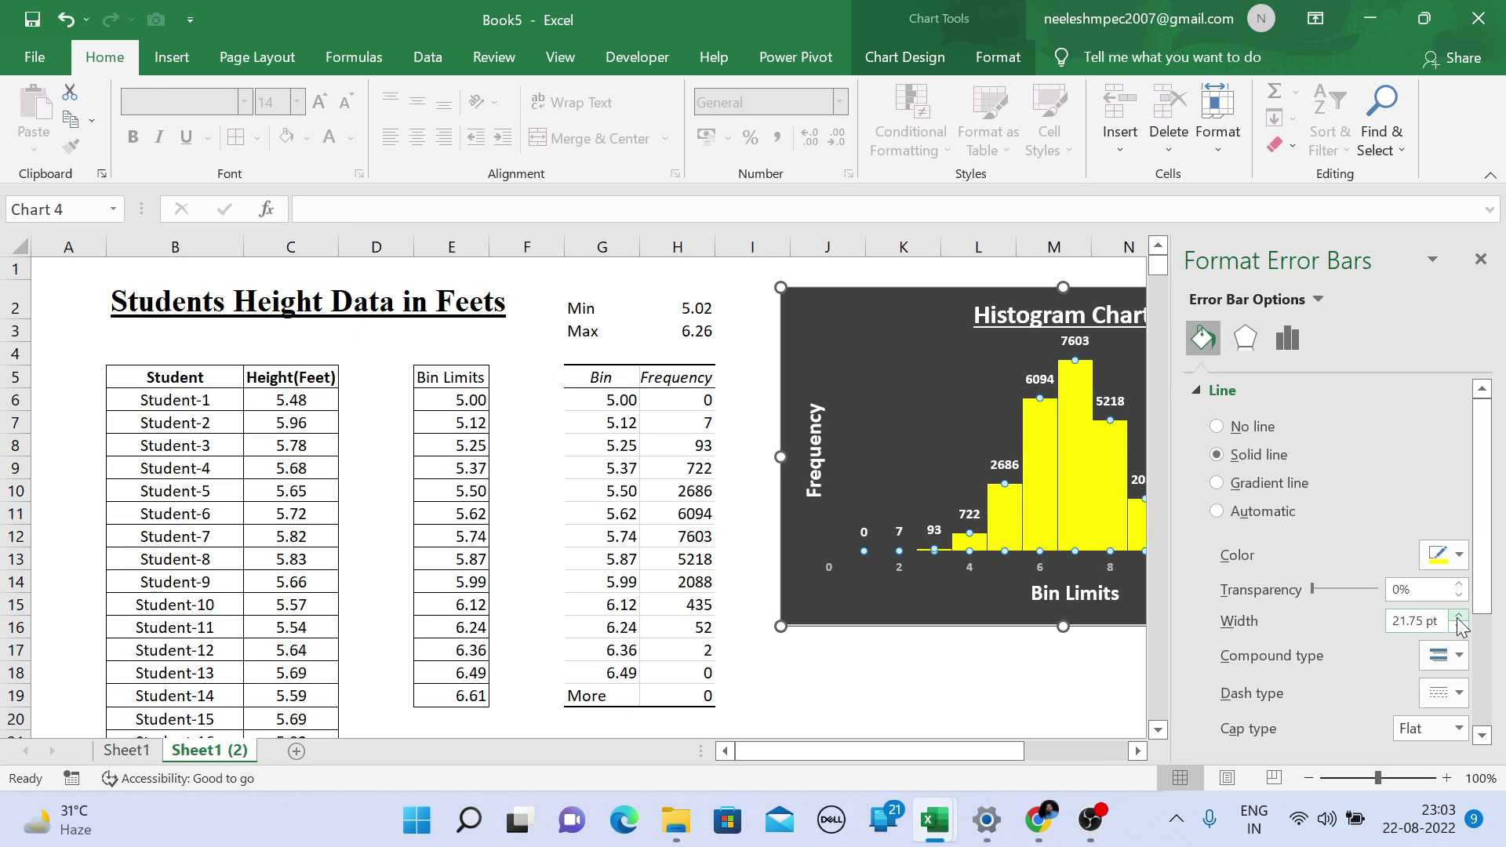
pyautogui.click(1481, 260)
pyautogui.click(1422, 594)
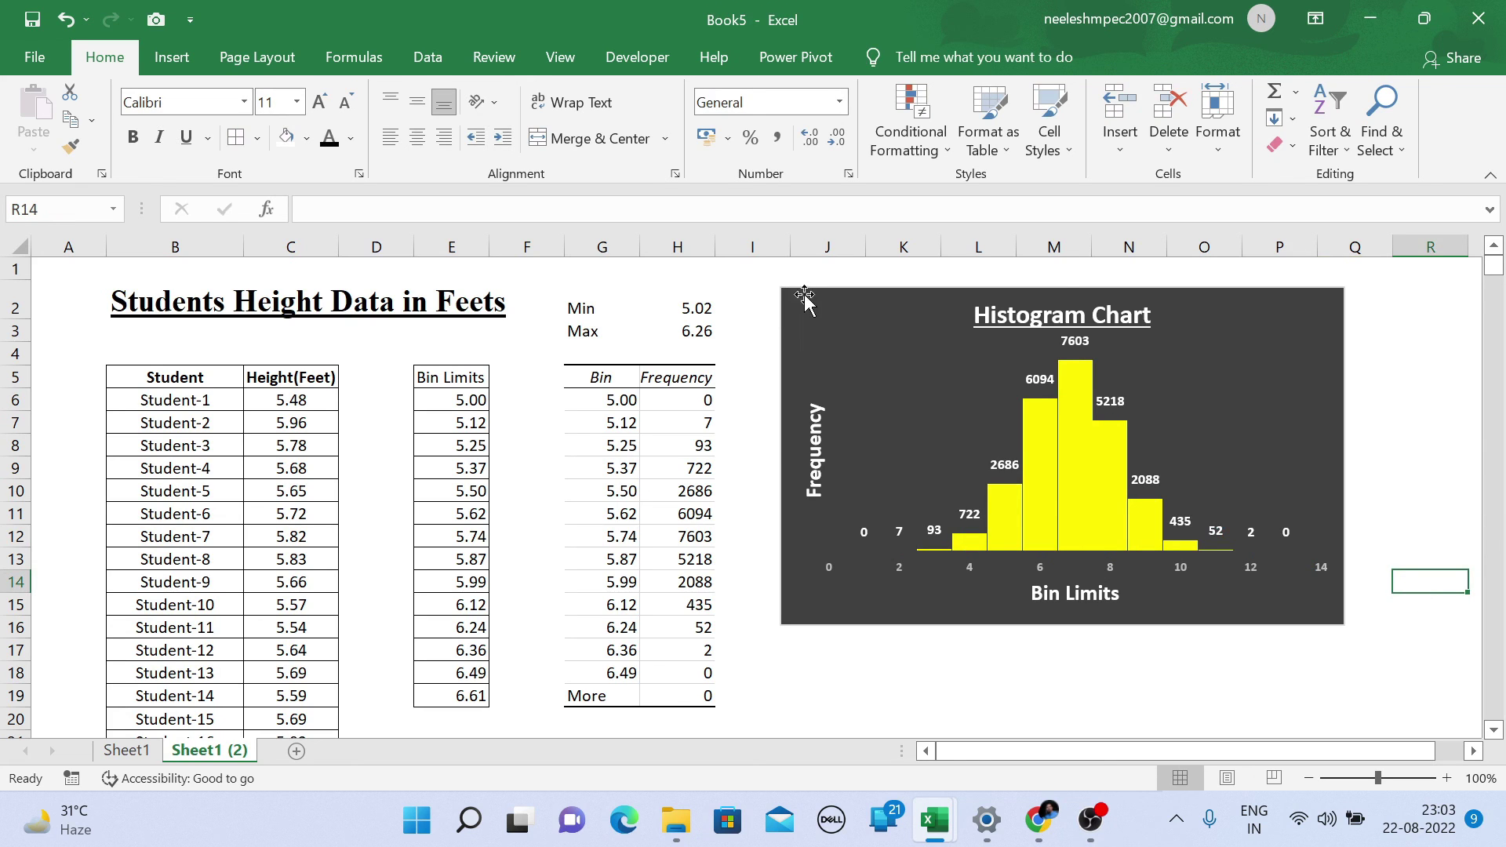
# - Move the Histogram Chart down and left so it sits below cell J2, and deselect it
pyautogui.moveTo(805, 294); pyautogui.dragTo(784, 335)
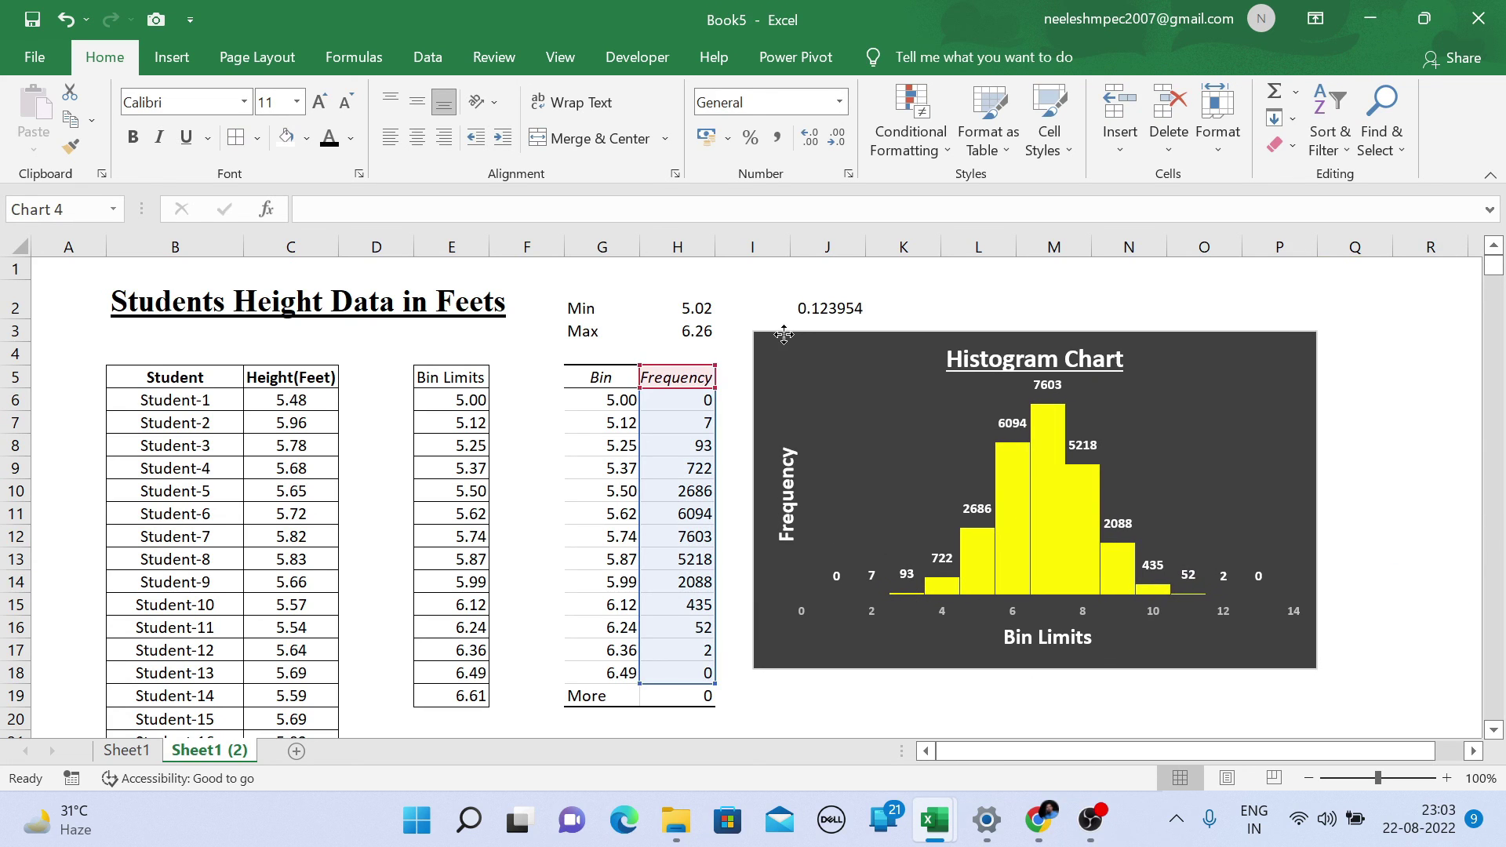
pyautogui.click(978, 286)
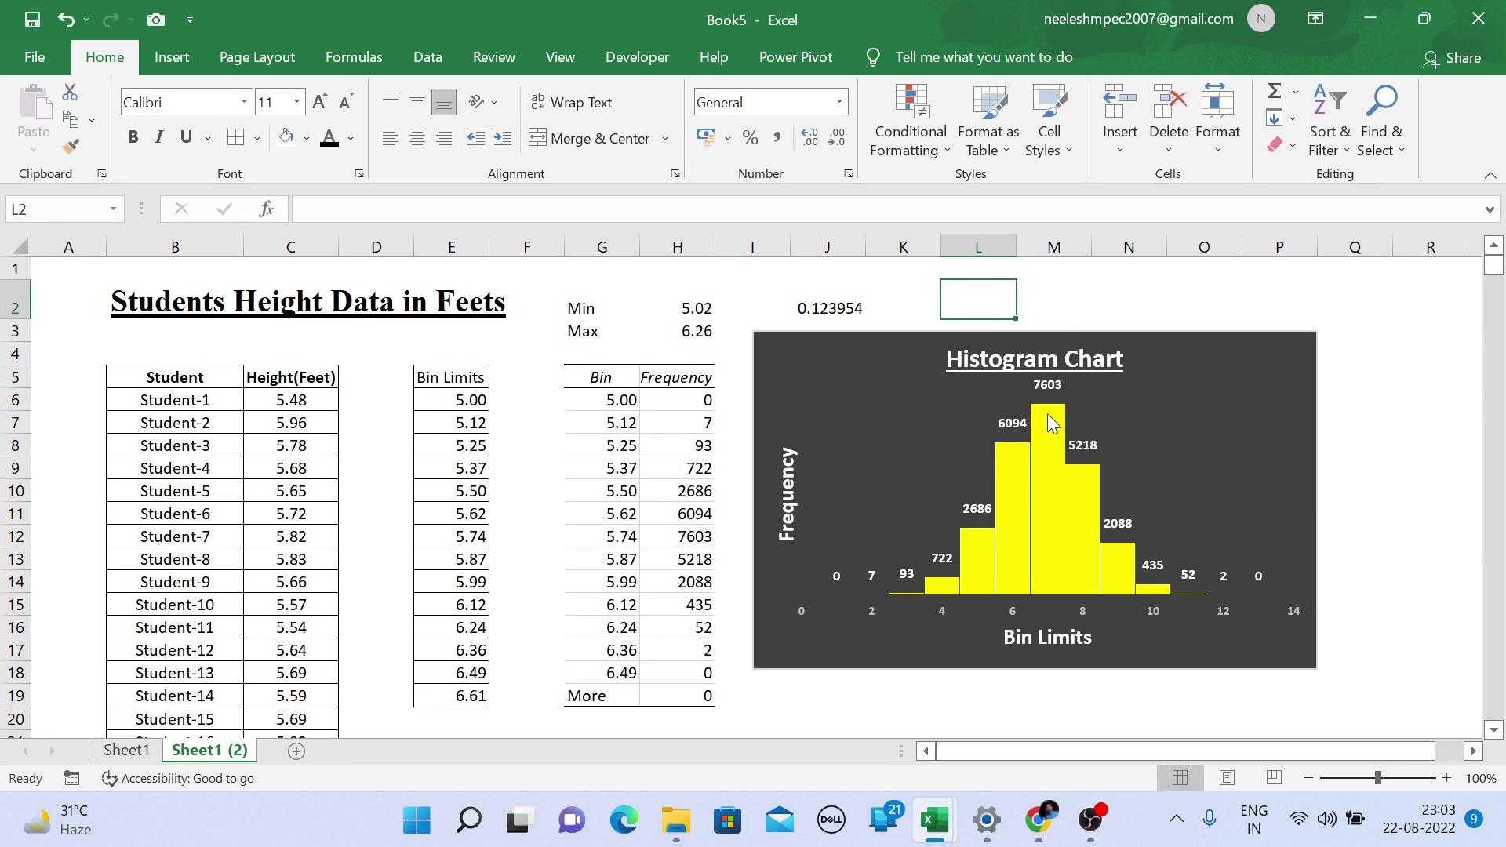
pyautogui.moveTo(1048, 417)
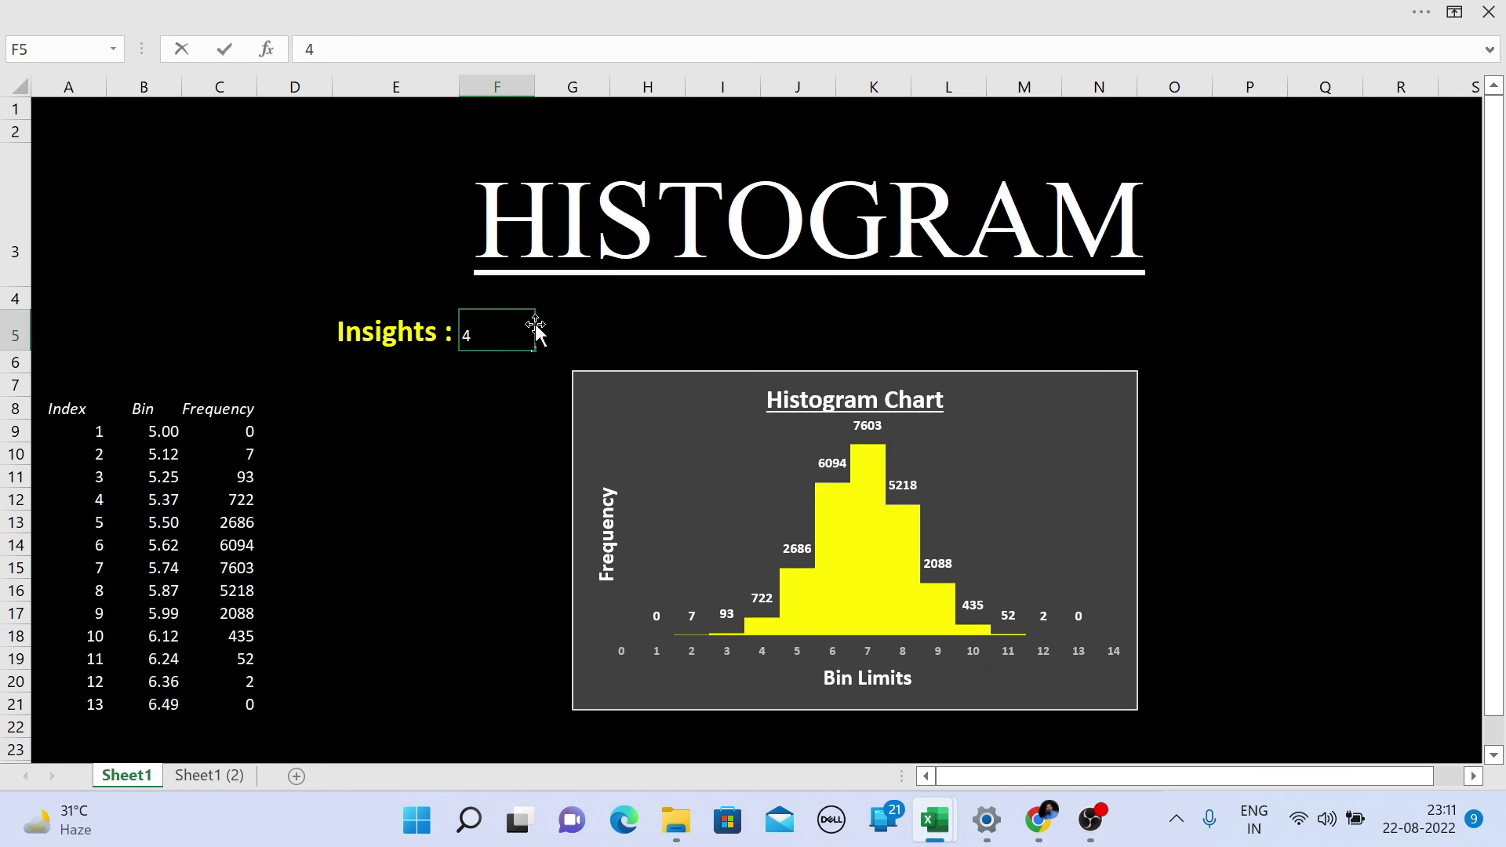
# - Begin the insight text in cell F5 with "From this Histogram we can easily see this"
pyautogui.press('BackSpace')
pyautogui.write('From this')
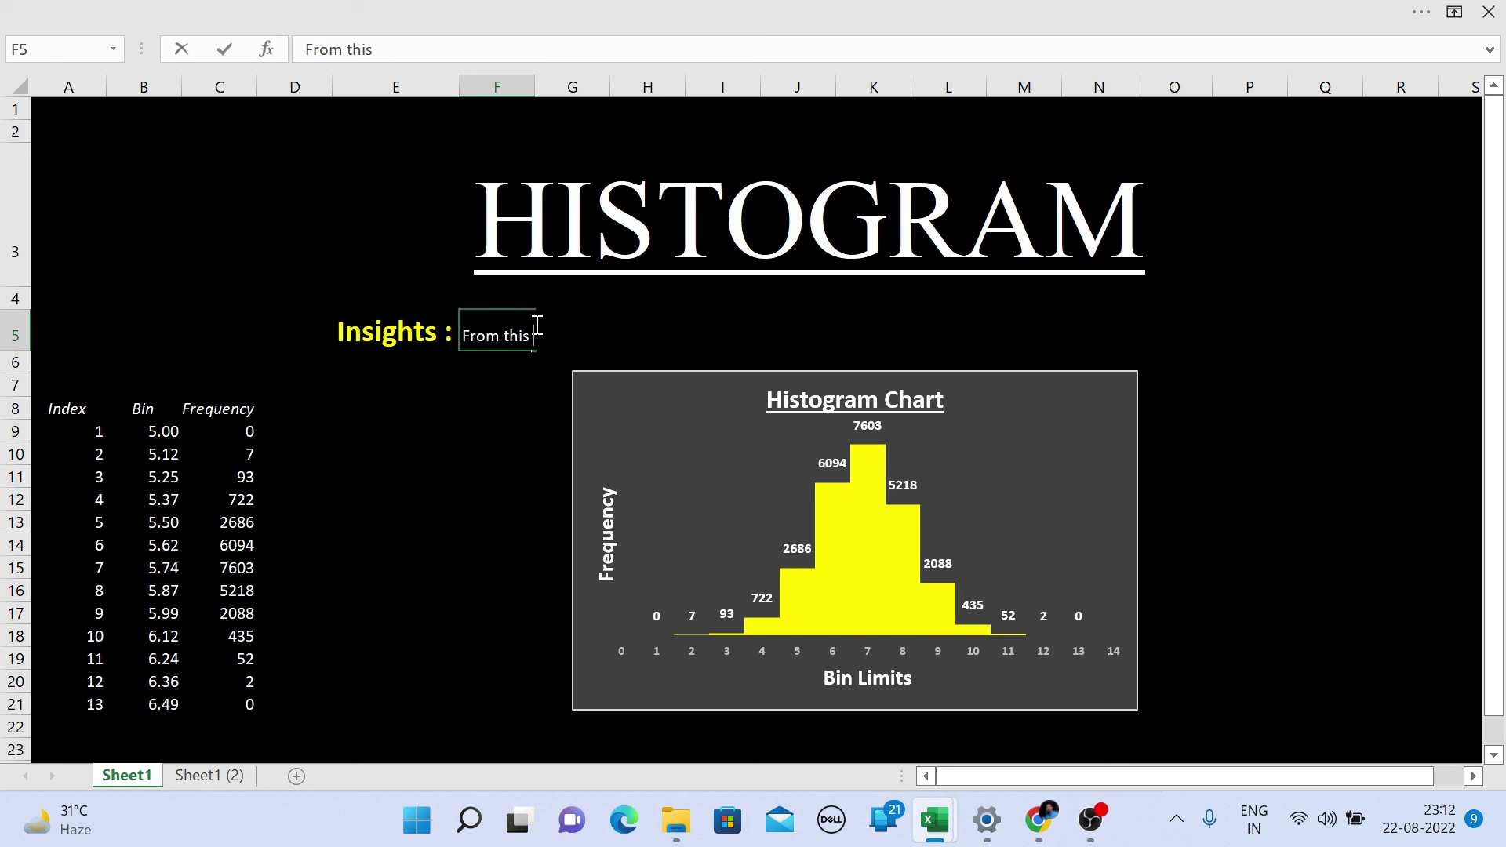
pyautogui.write(' Histogram ')
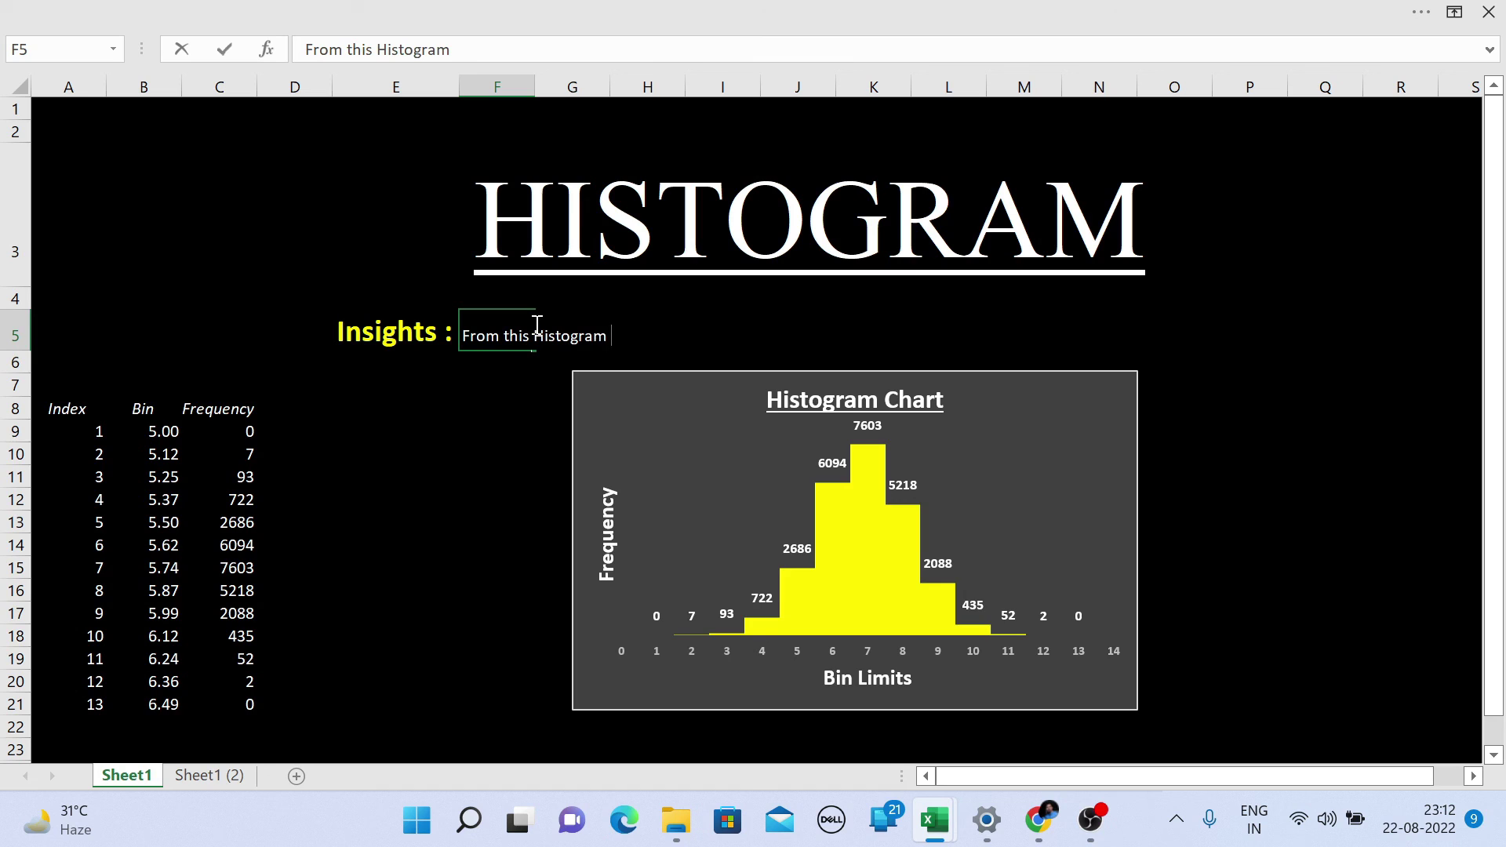
pyautogui.write('we can easily s')
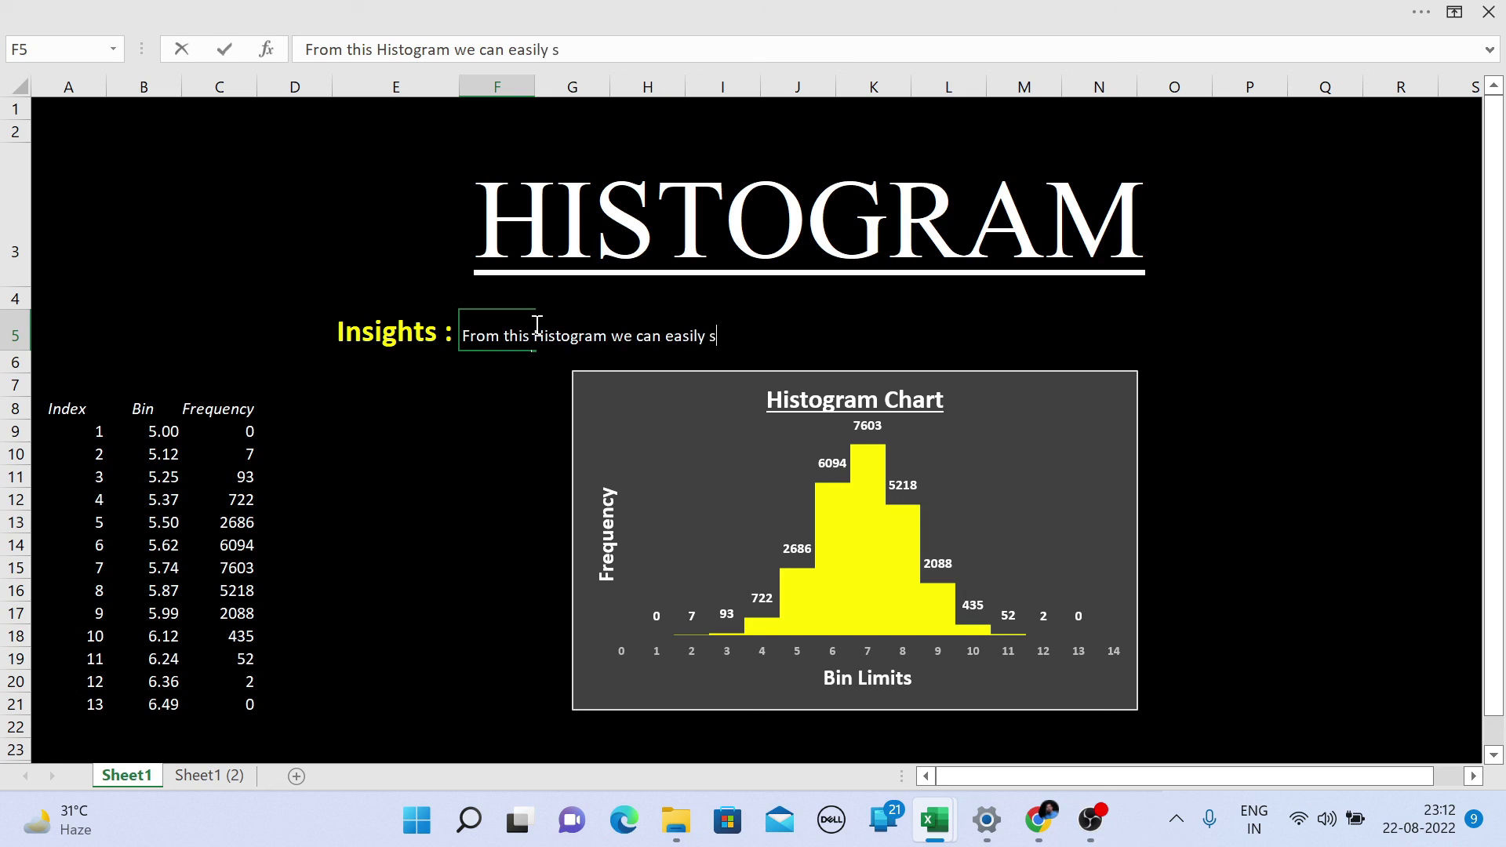
pyautogui.write('ee this &th')
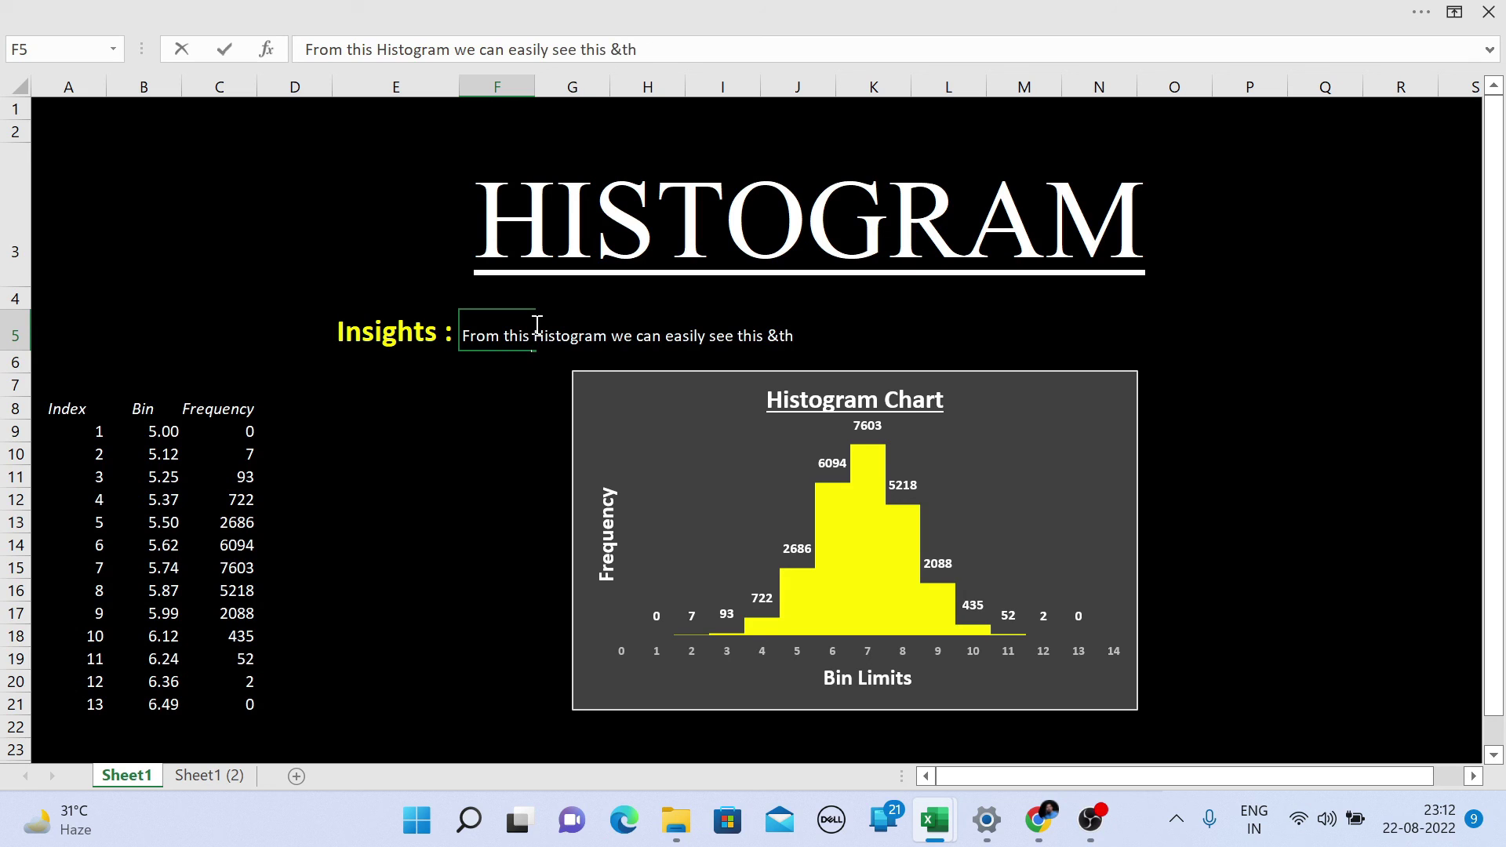
pyautogui.press('BackSpace')
pyautogui.press('BackSpace')
pyautogui.press('BackSpace')
# - Continue the insight in F5 with "7th Bin has most of the Heights come under this approx 7603 no. of student have"
pyautogui.write('7th Bin has mo')
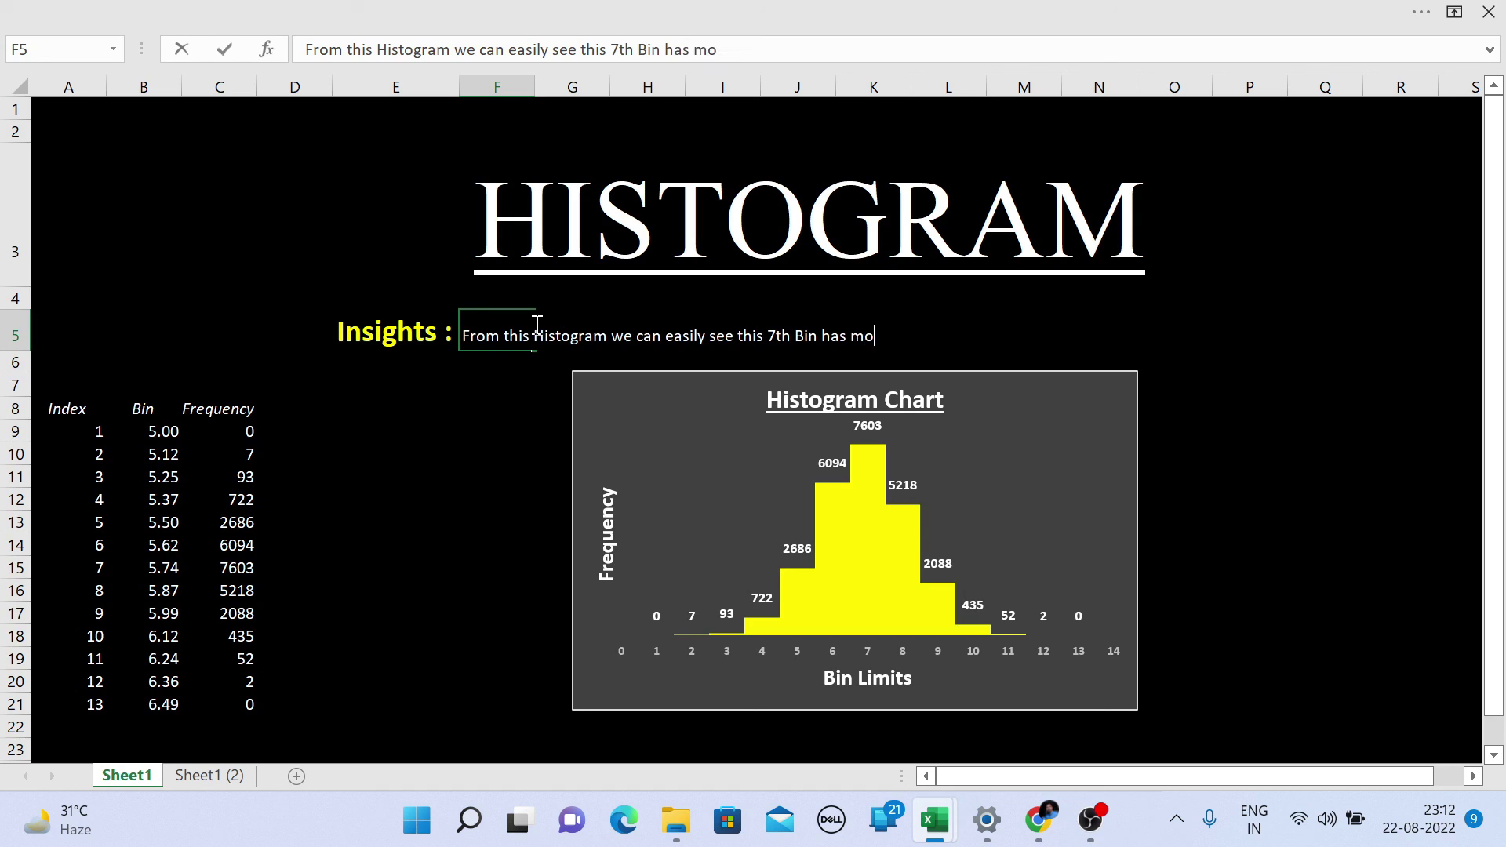
pyautogui.write('st of the Heig')
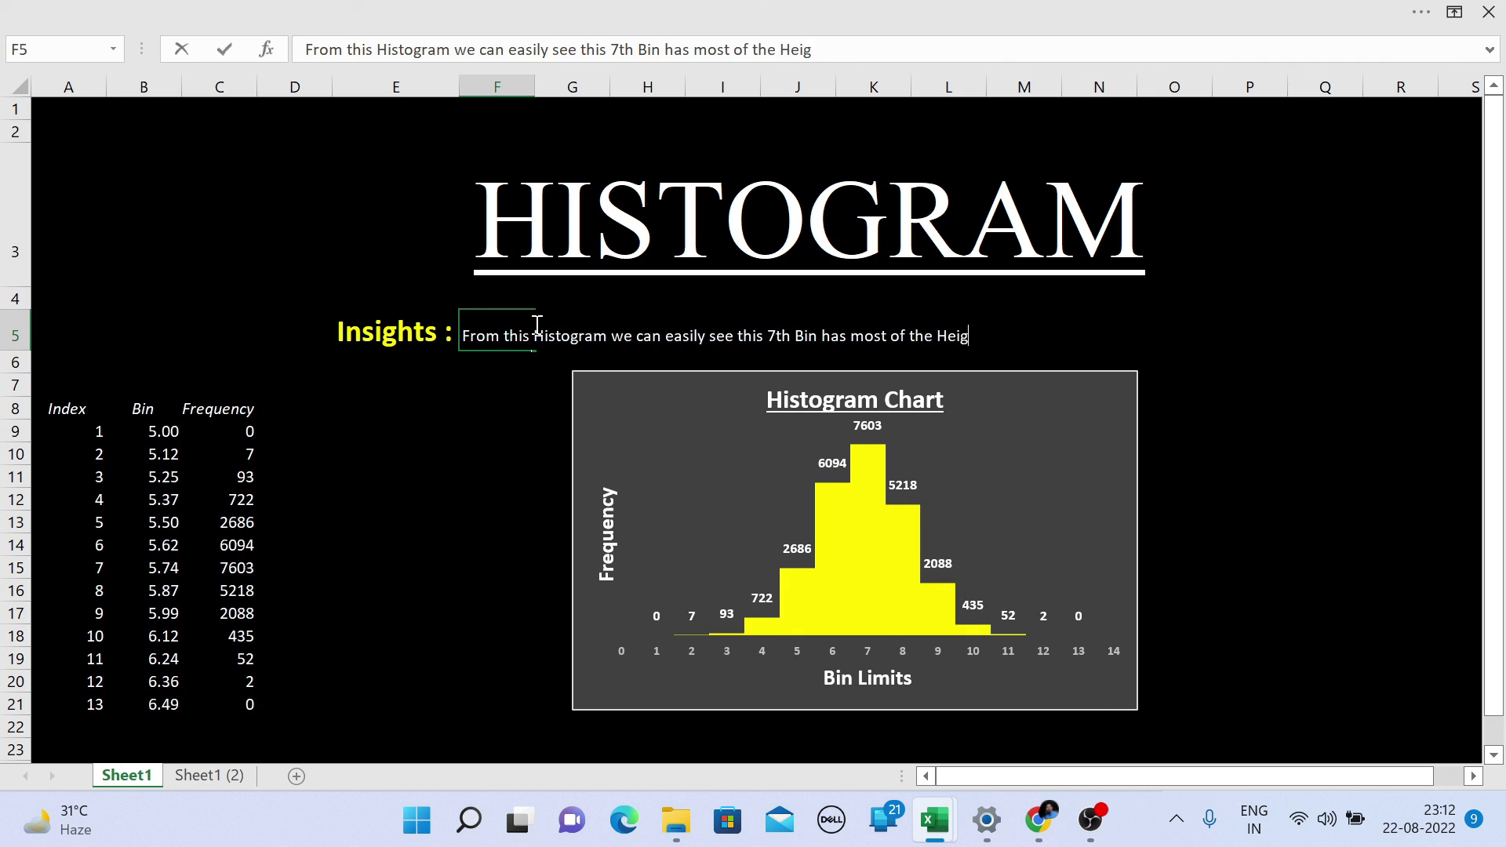
pyautogui.write('hts come under')
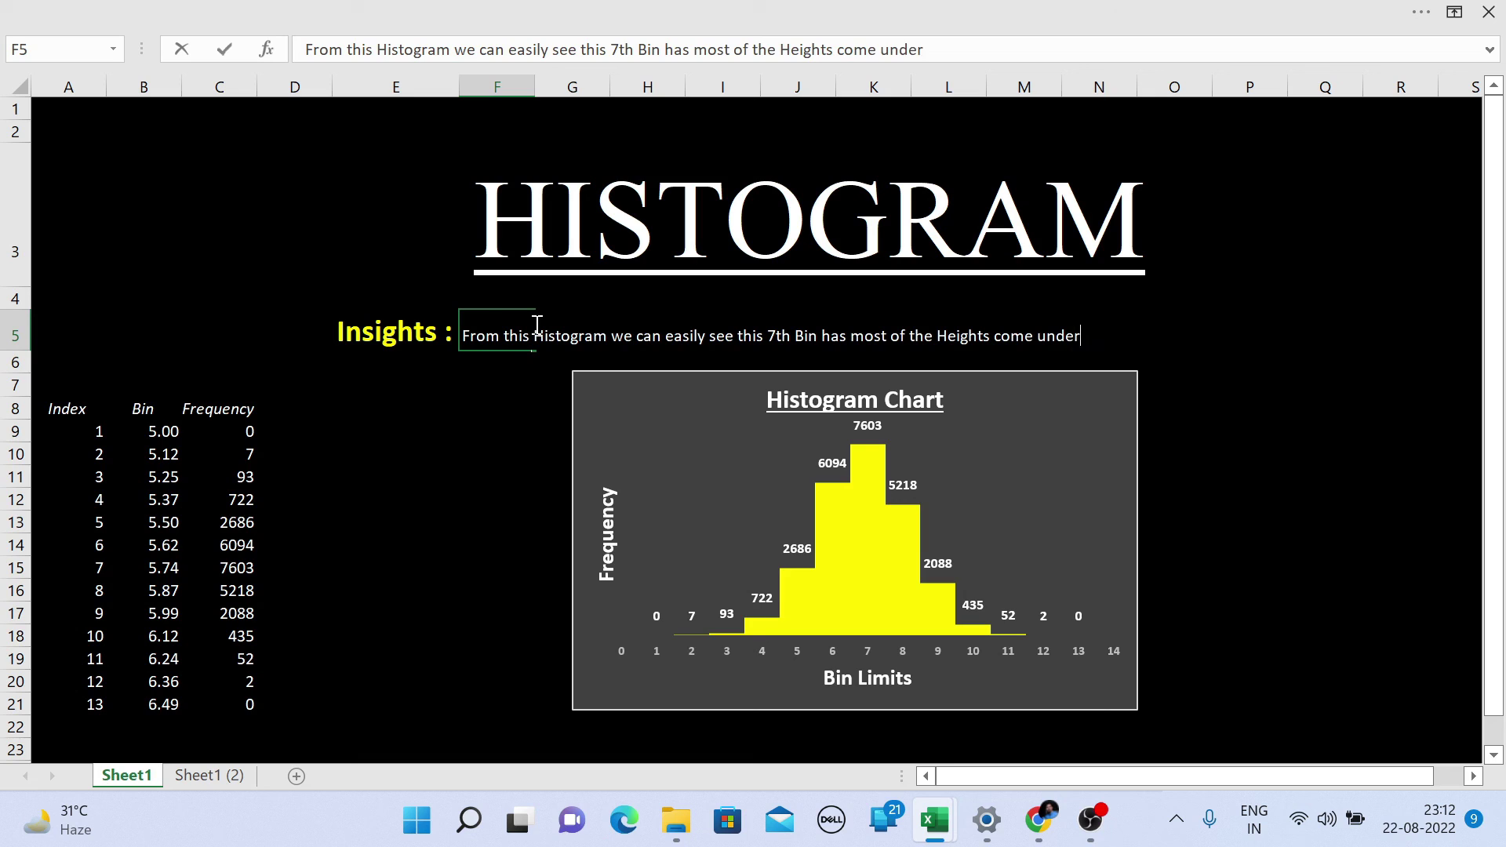
pyautogui.write(' this')
pyautogui.write('appro')
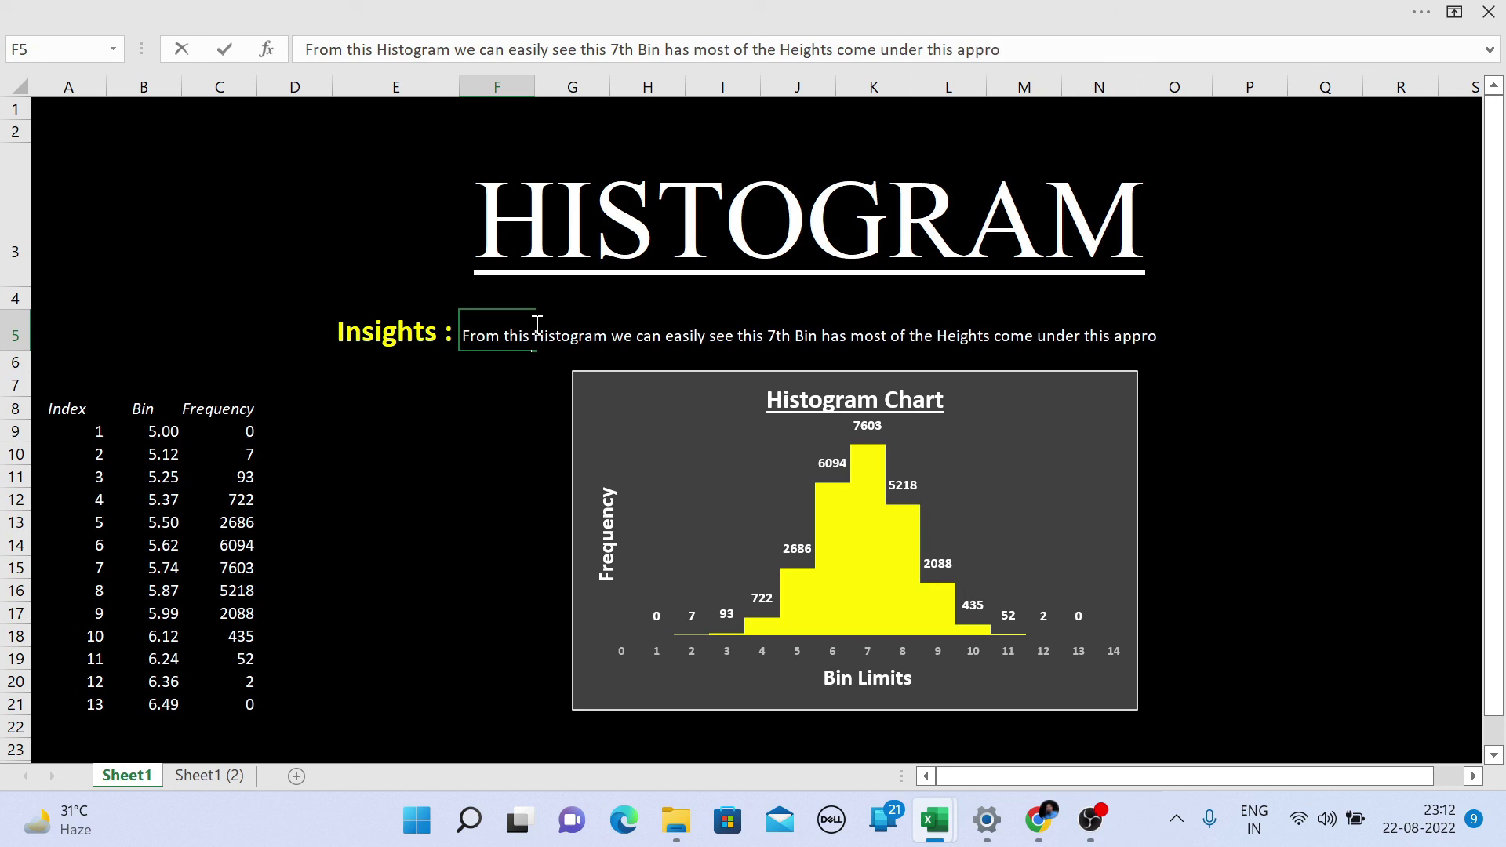
pyautogui.write('x 7603 no. of student')
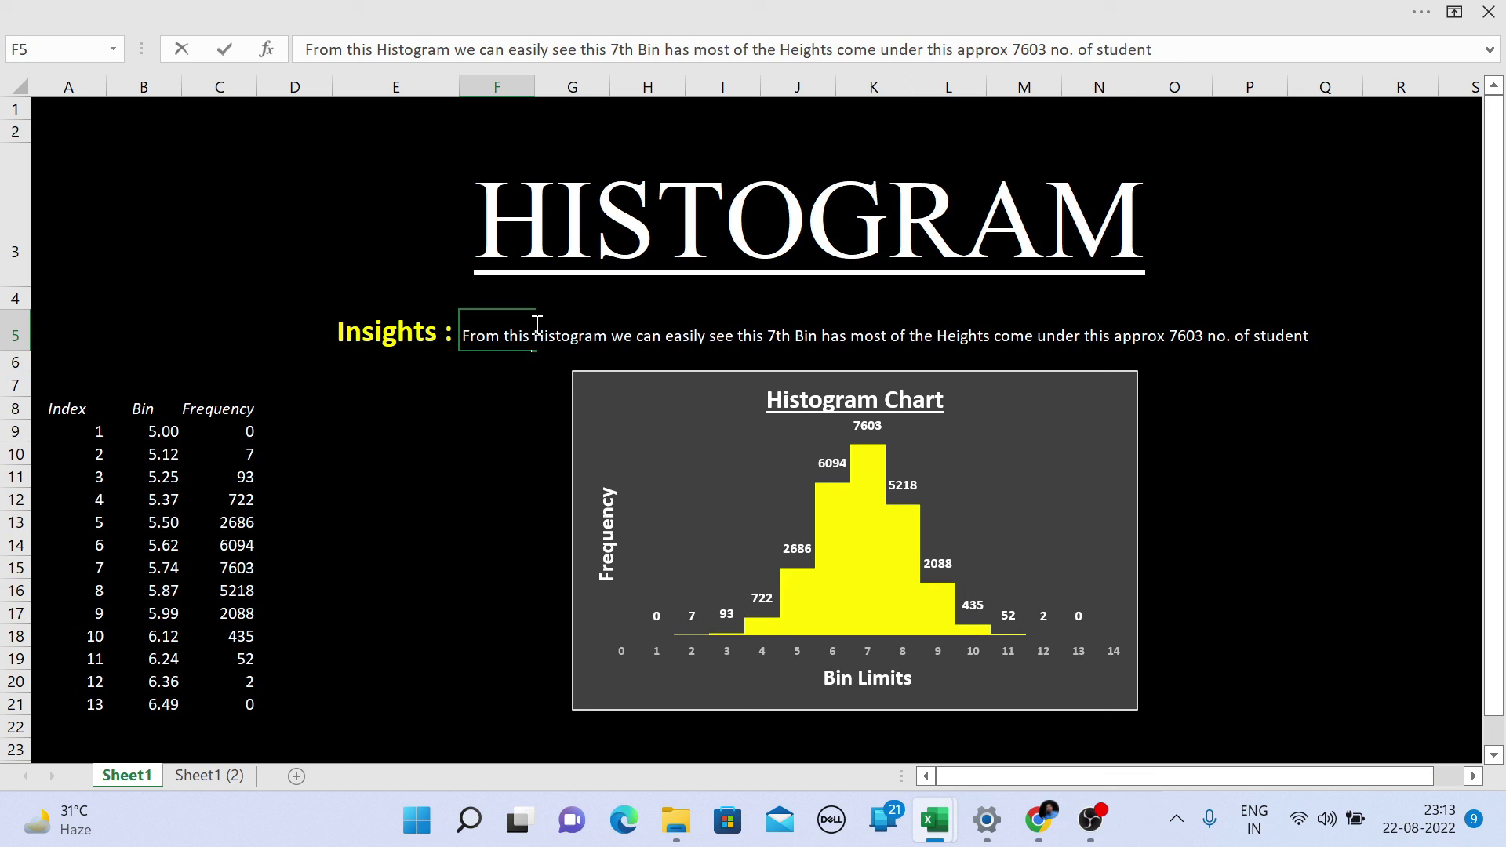
pyautogui.write(' have')
# - Highlight the seventh bin's row, A15:C15, with a yellow fill and black font
pyautogui.click(98, 568)
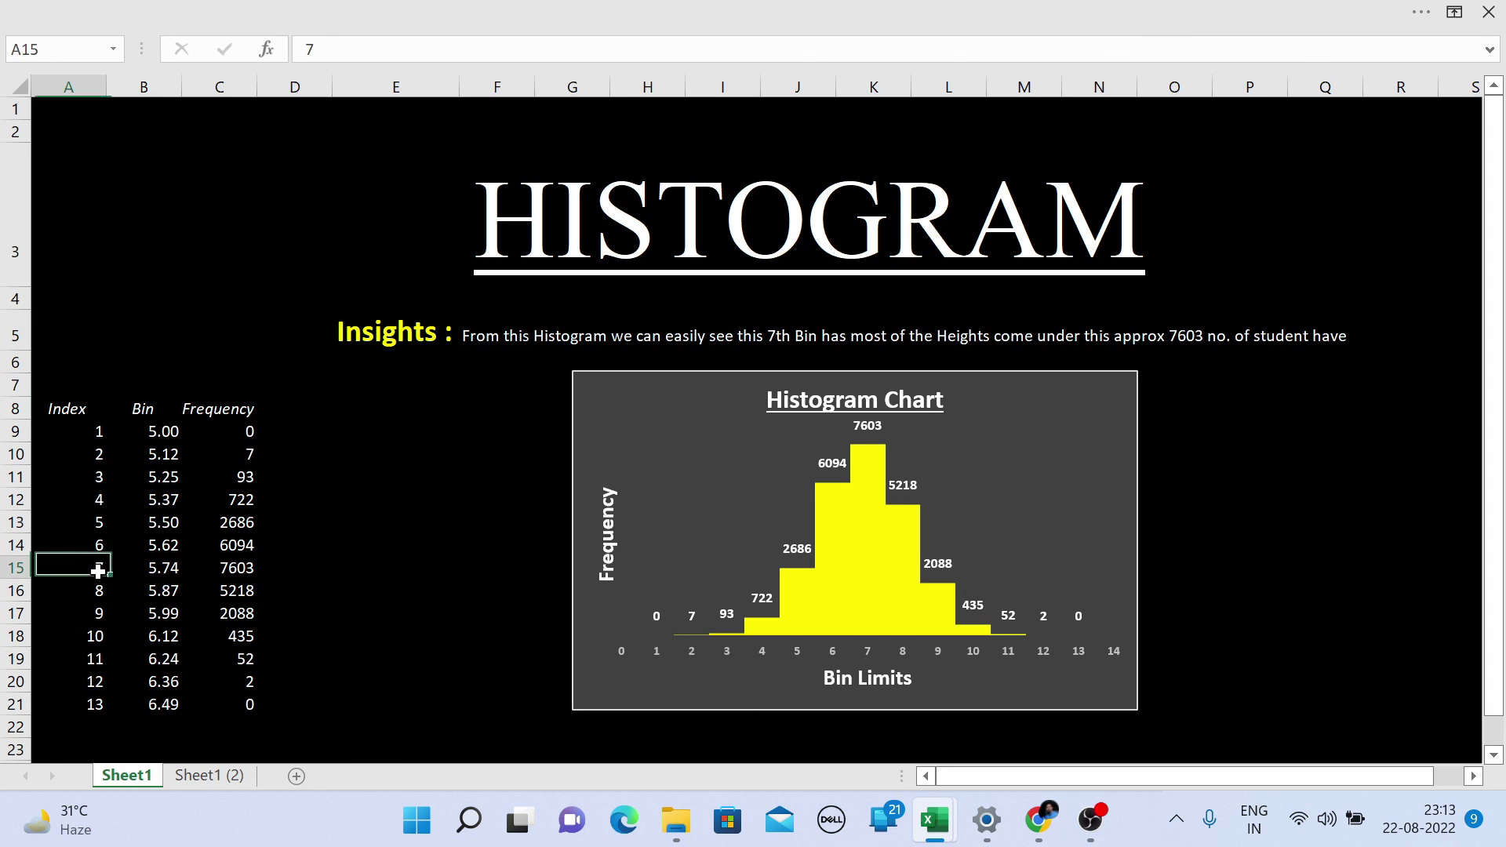
pyautogui.moveTo(98, 568); pyautogui.dragTo(227, 568)
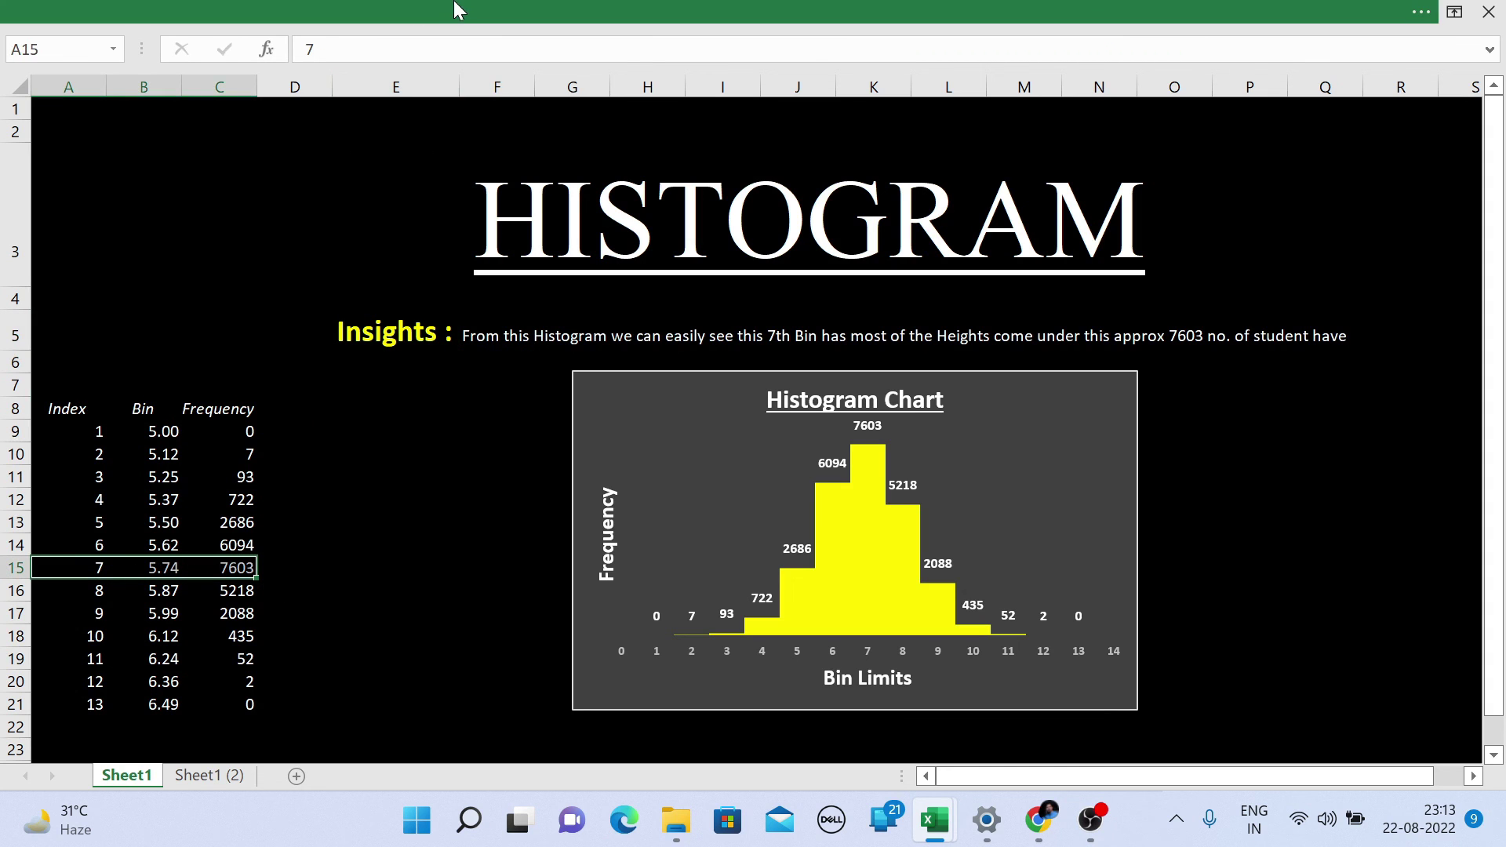
pyautogui.click(459, 9)
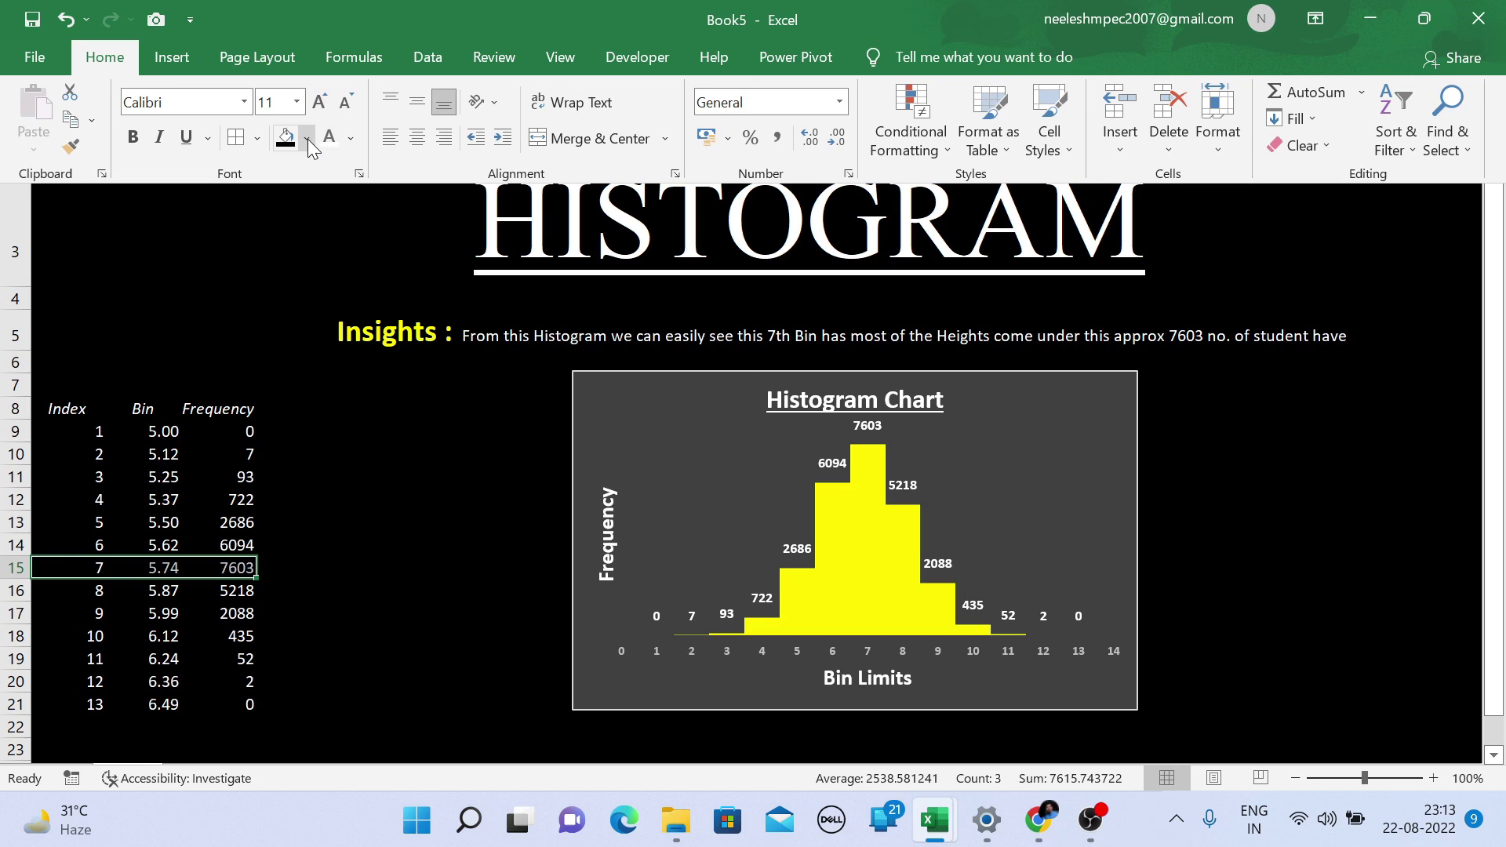
pyautogui.click(307, 141)
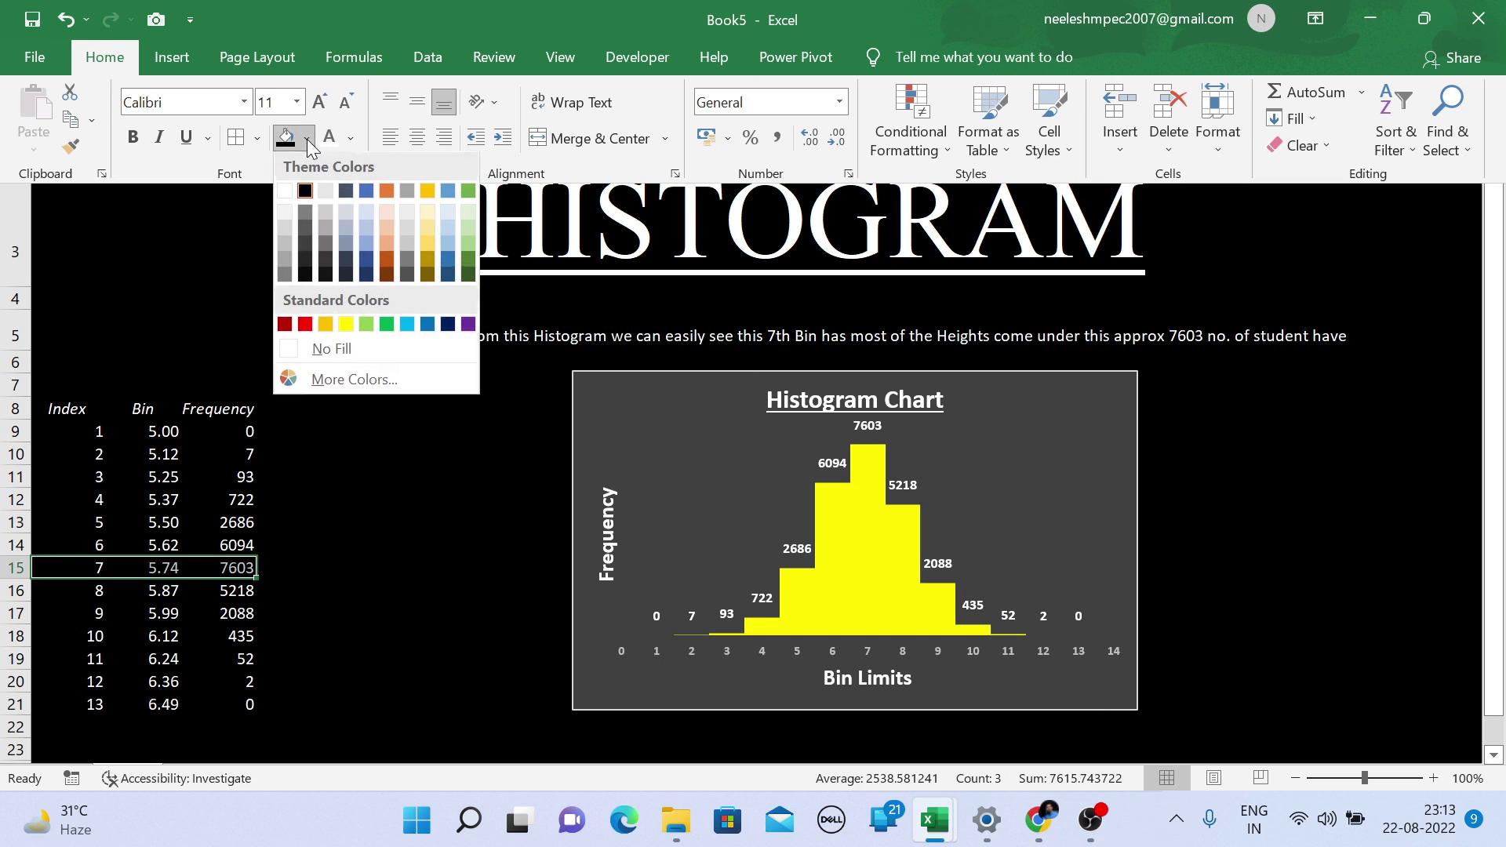
pyautogui.click(346, 325)
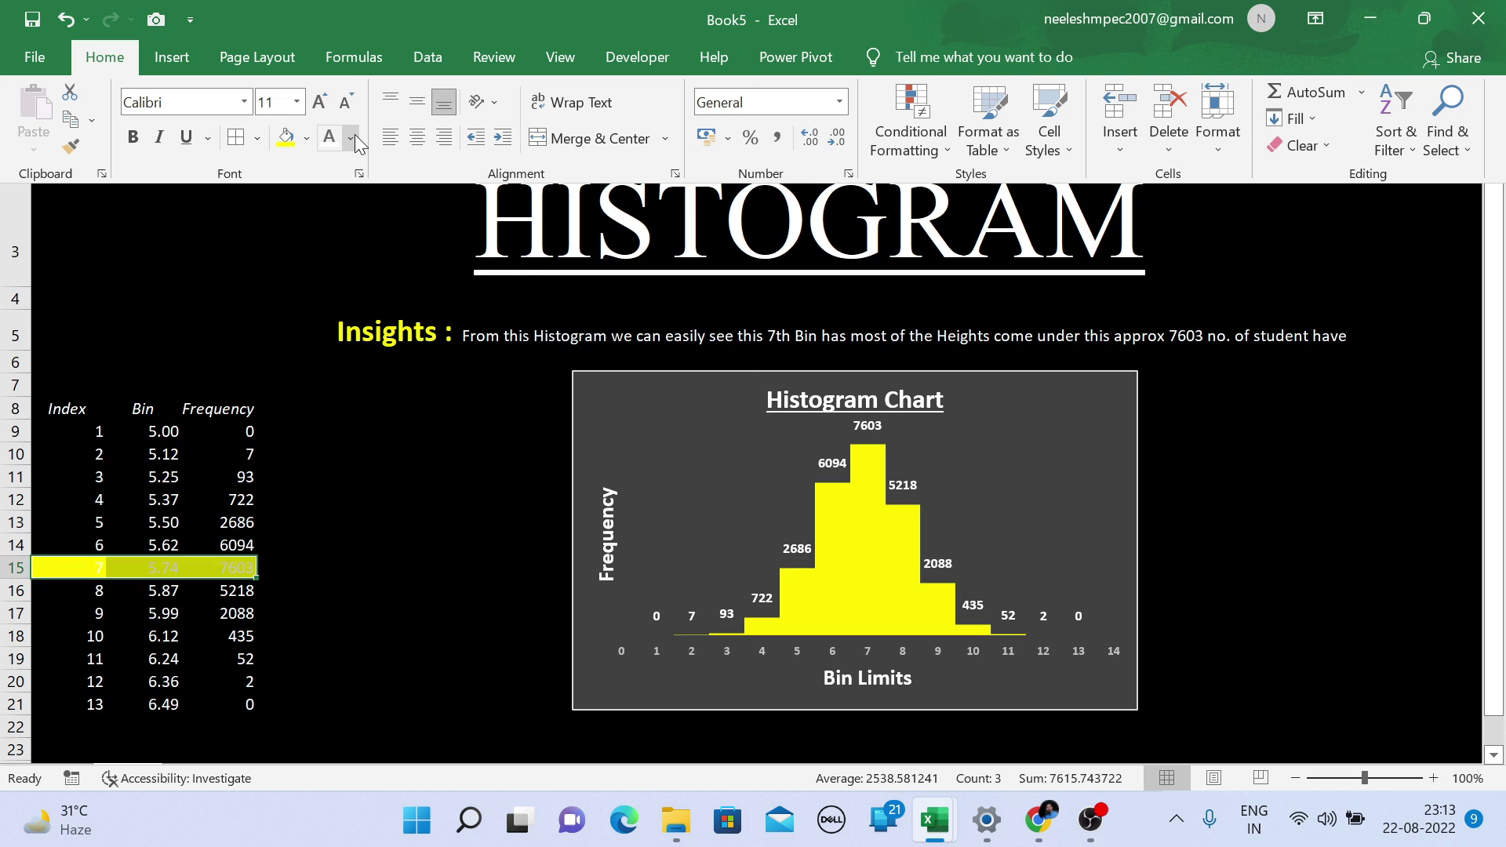
pyautogui.click(354, 136)
pyautogui.click(346, 223)
pyautogui.hotkey('ctrl', 'shift', 'F1')
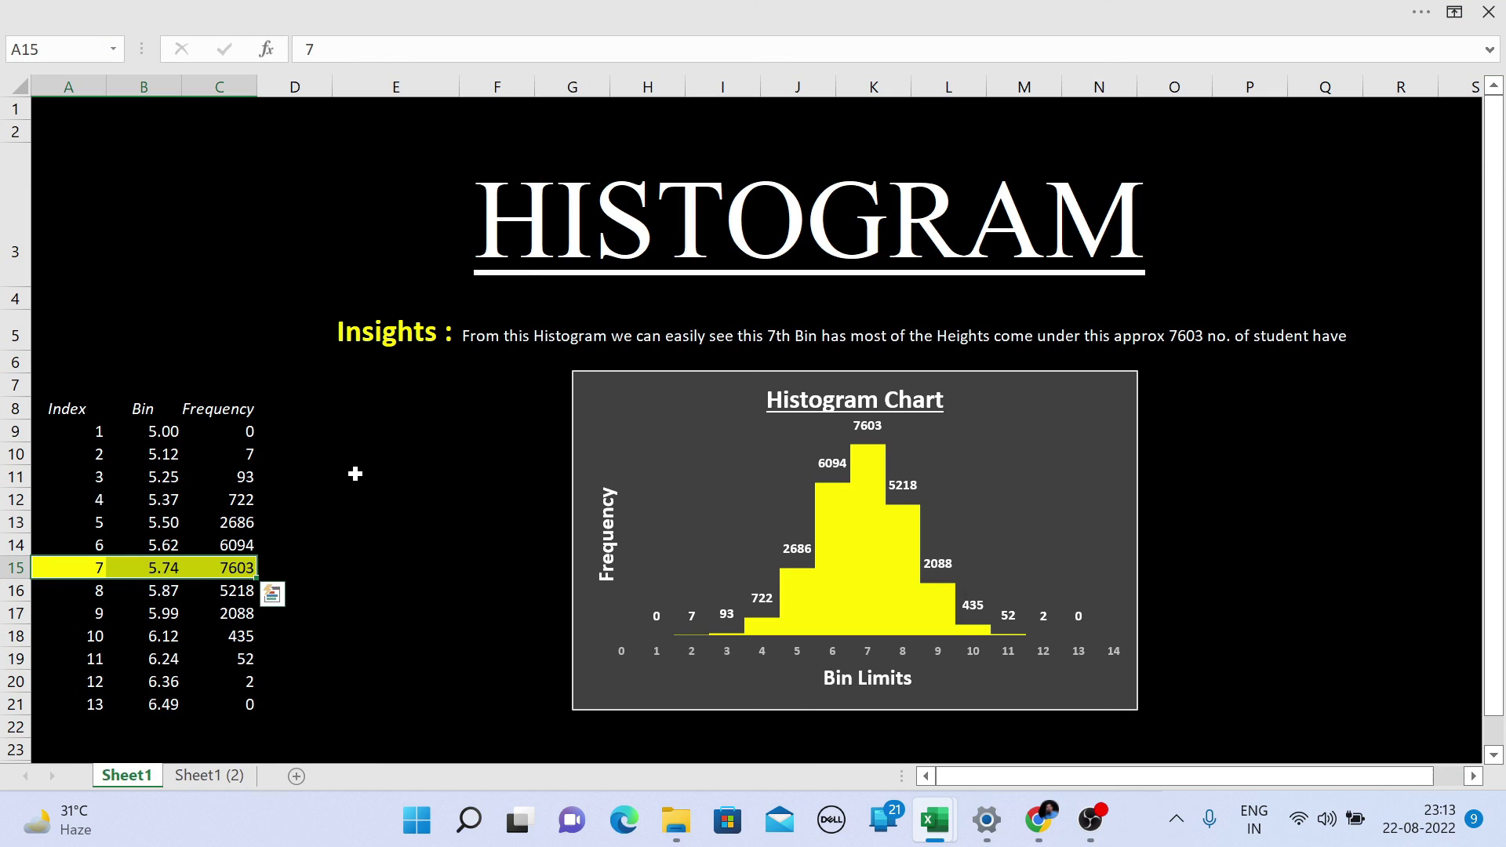
pyautogui.click(359, 518)
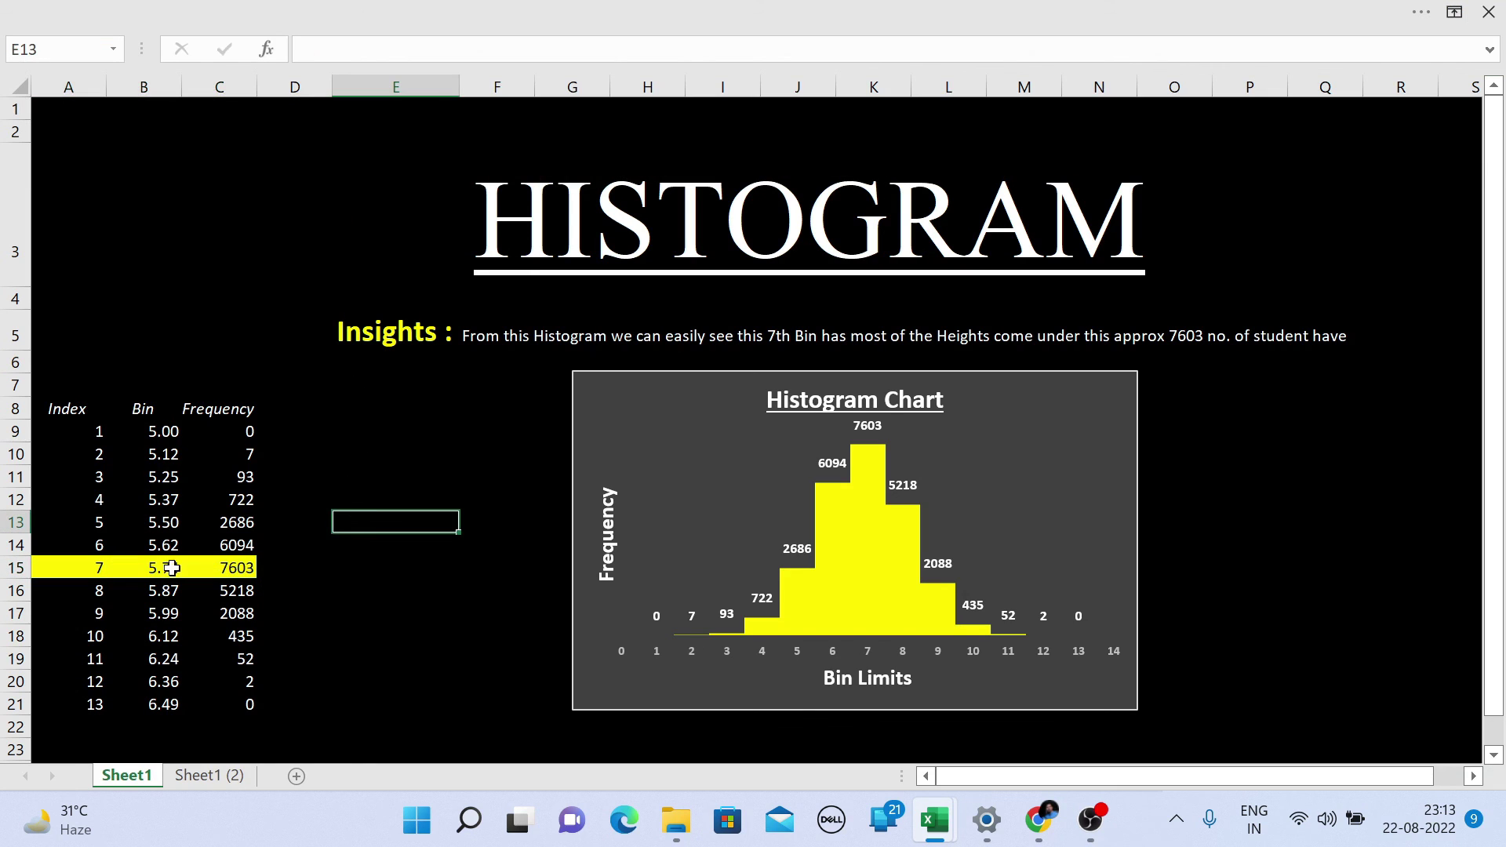
# - Append "5.7" to the end of the insight sentence in F5
pyautogui.click(1321, 336)
pyautogui.click(475, 337)
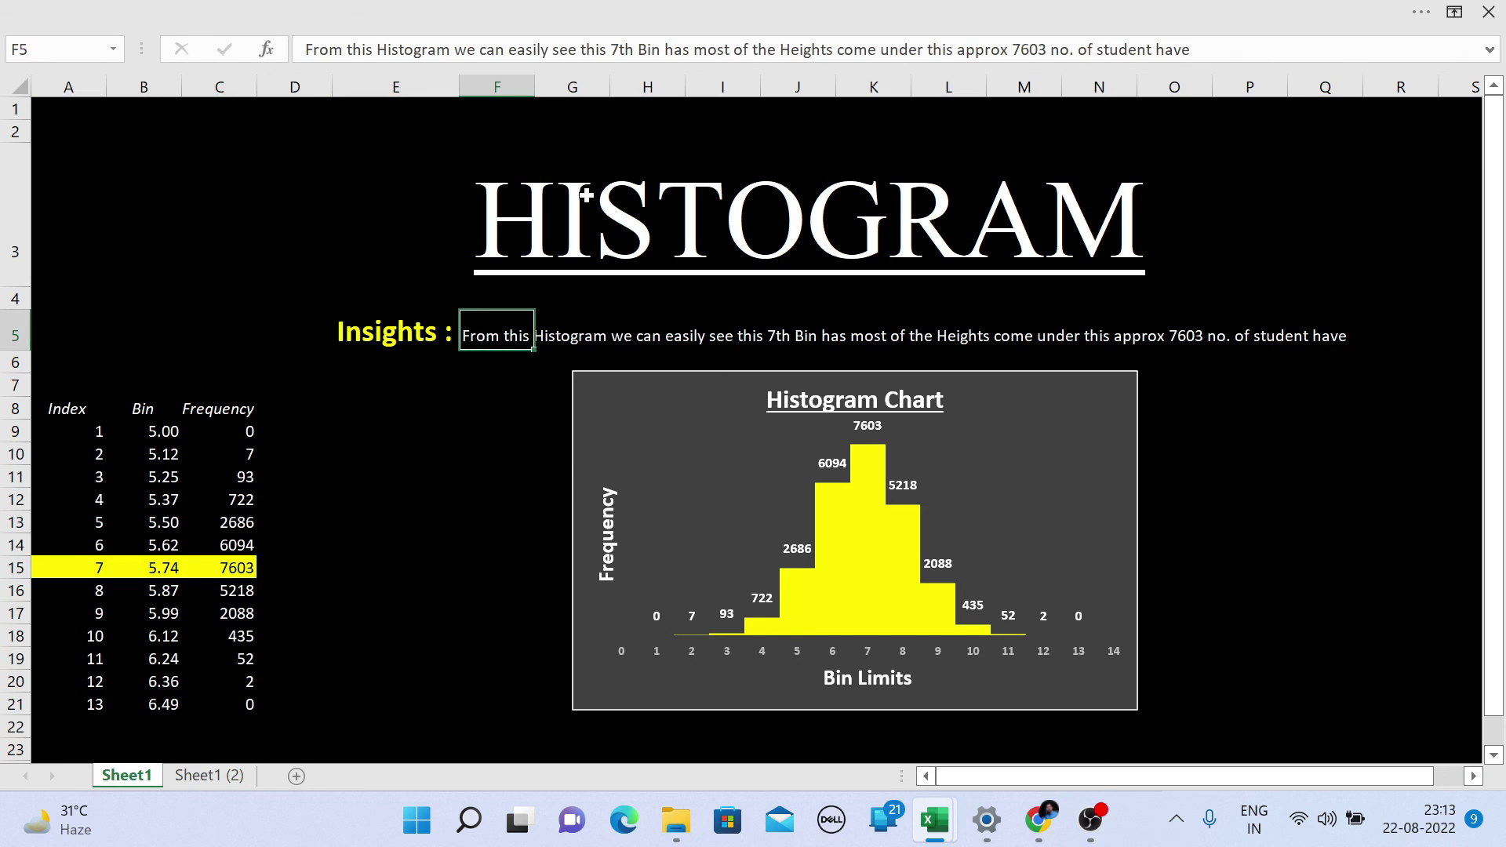
pyautogui.click(1218, 51)
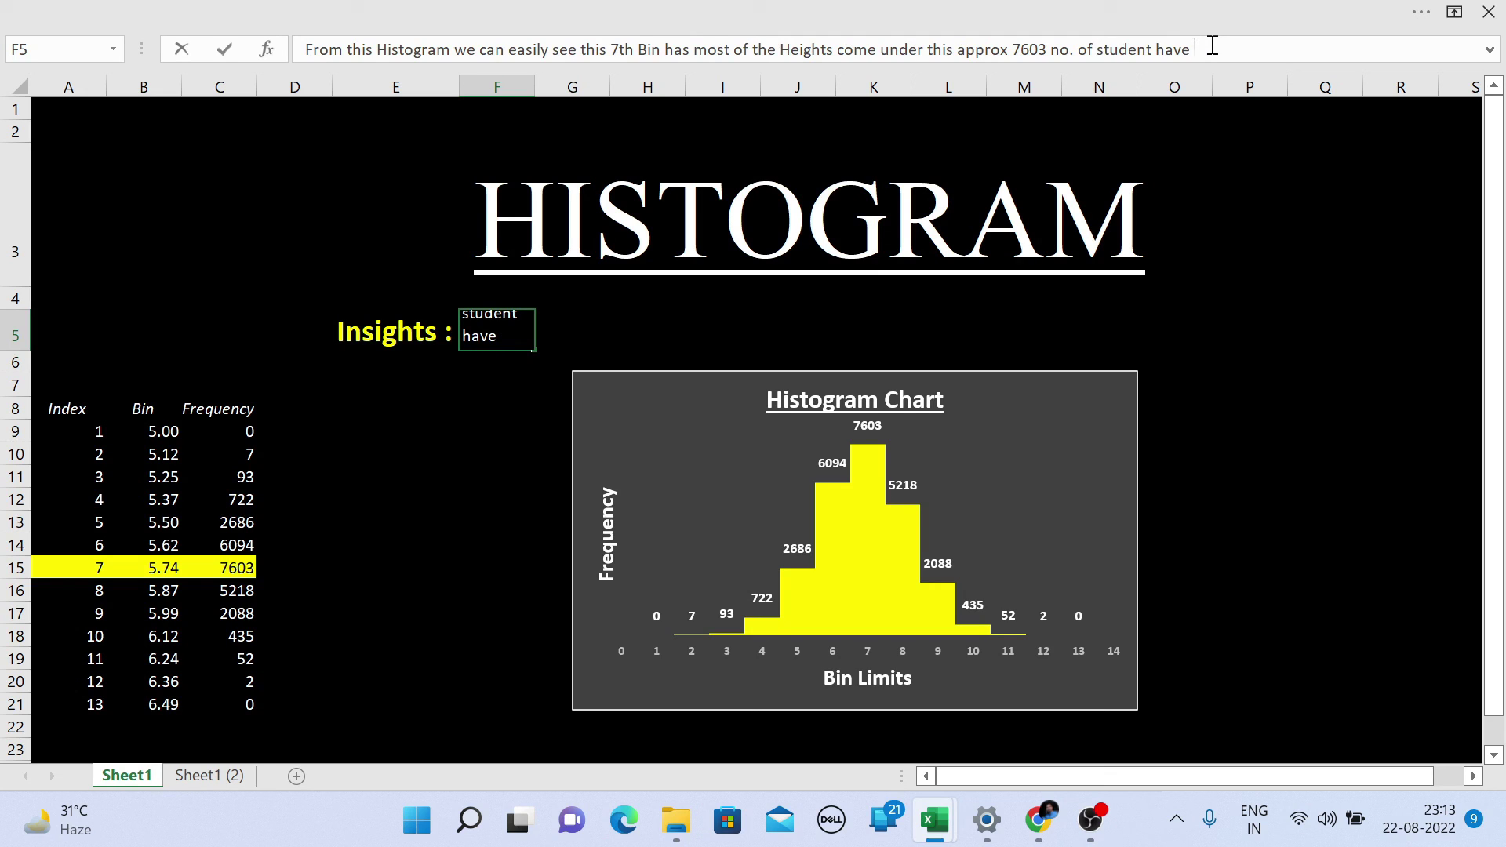
pyautogui.write('5.7')
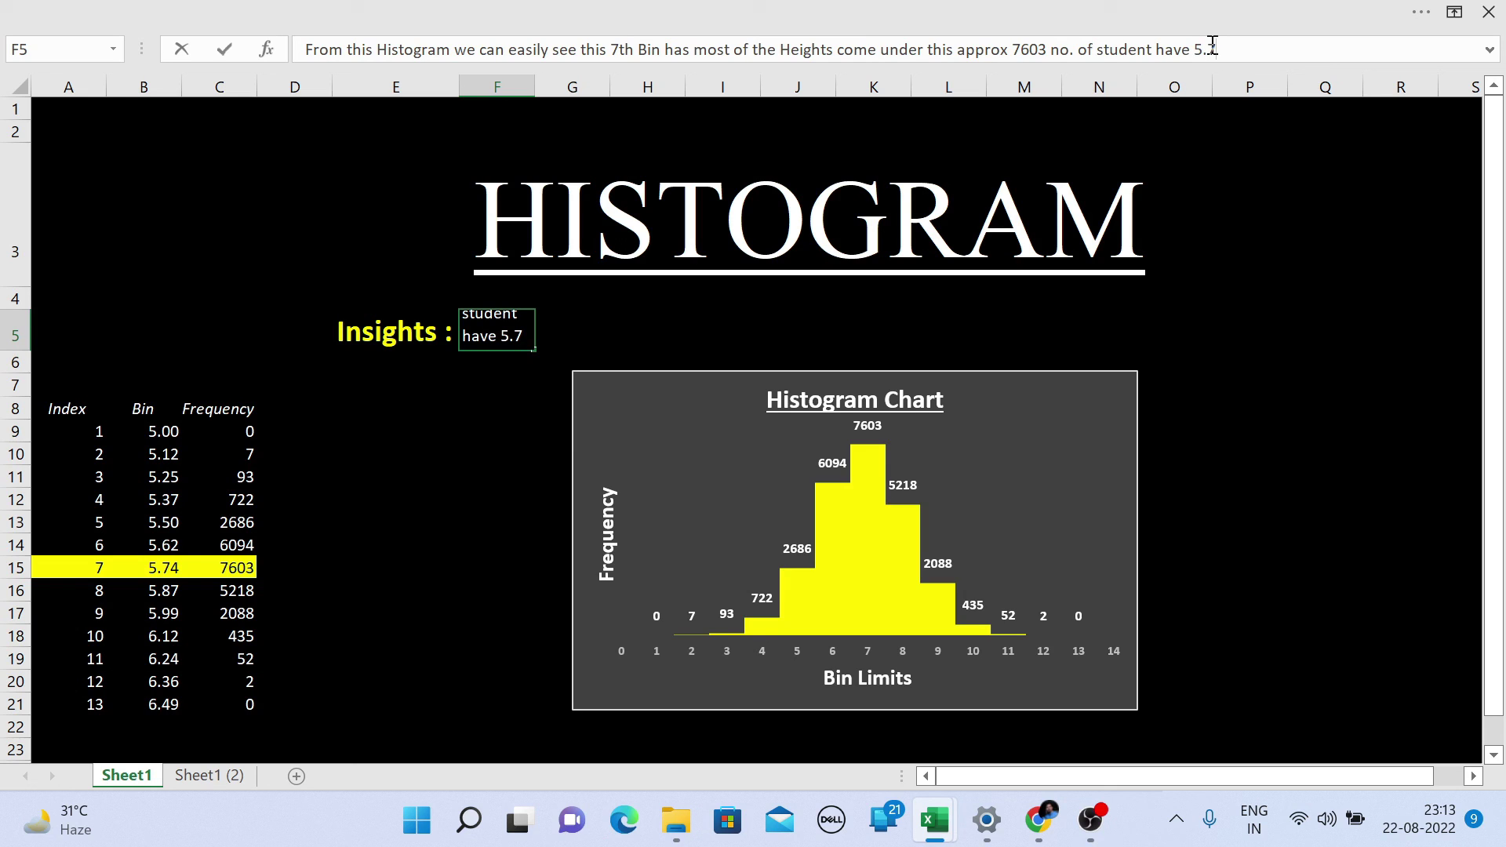